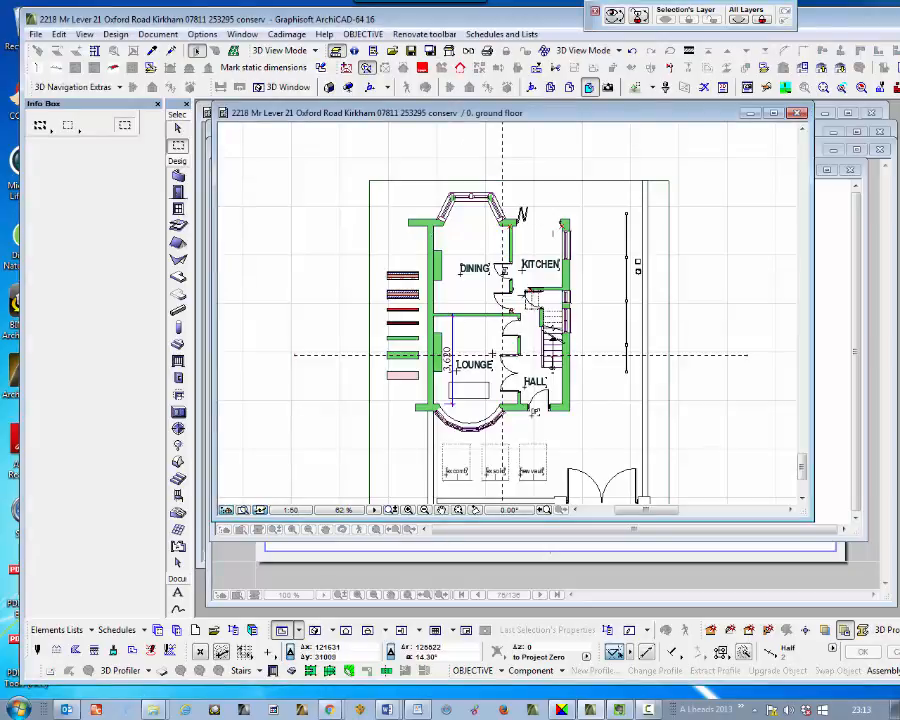
Inspect the wall settings of the kitchen and hall's external side wall and of the opposite side wall along the dining room and lounge.
{"action": "left_click", "coordinate": [570, 282]}
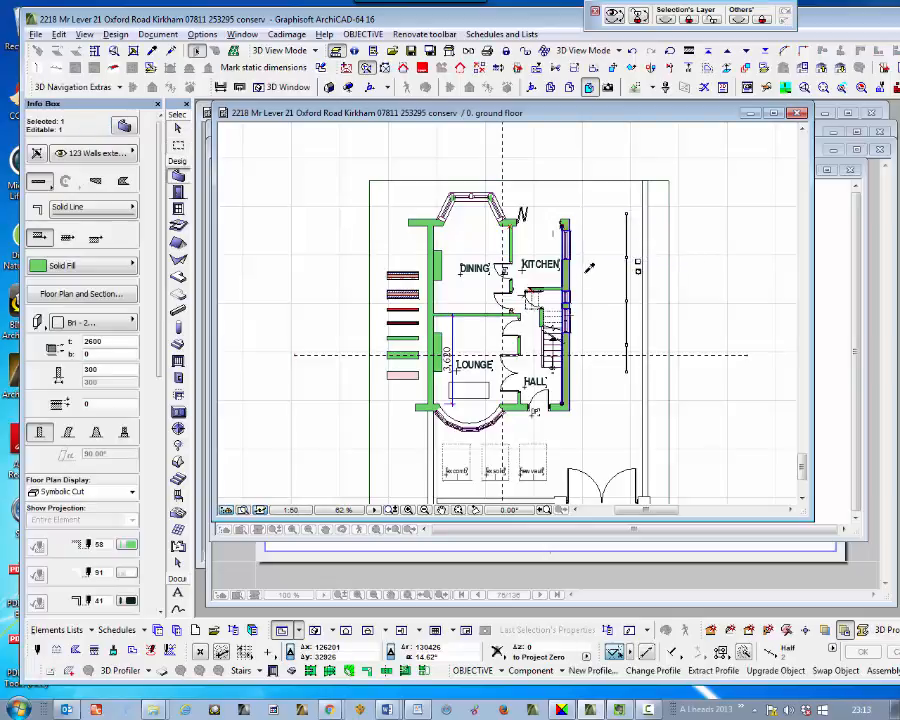
{"action": "key", "text": "Escape"}
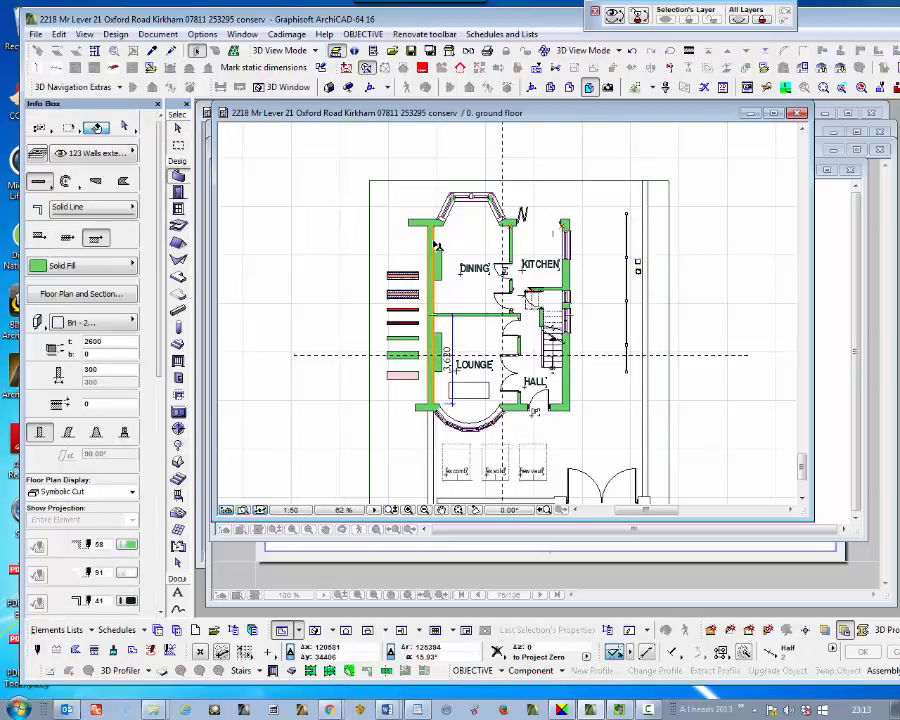
{"action": "left_click", "coordinate": [436, 245]}
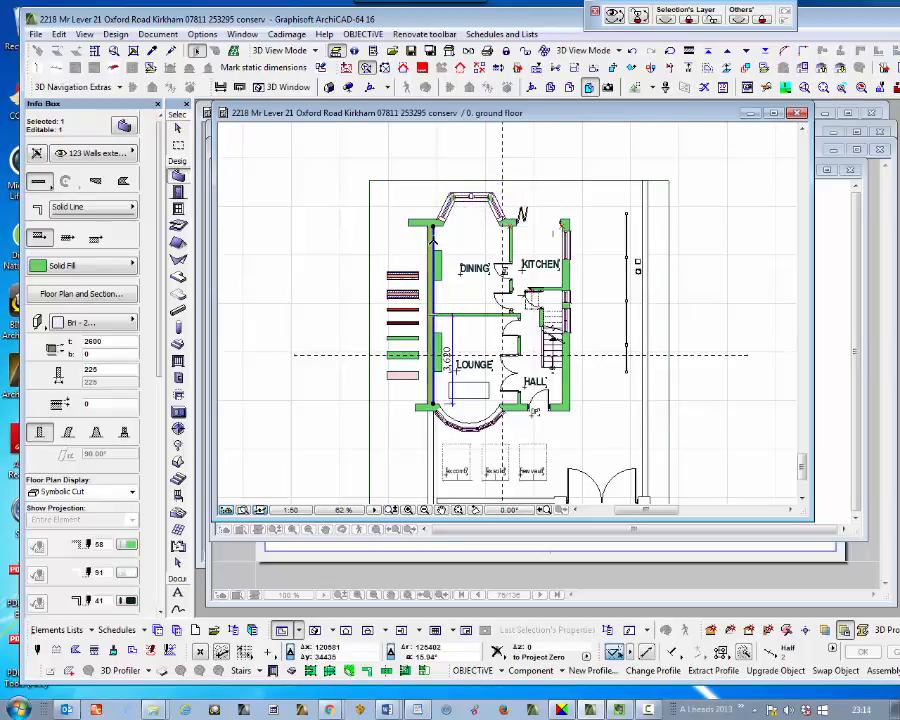
{"action": "left_click", "coordinate": [394, 239]}
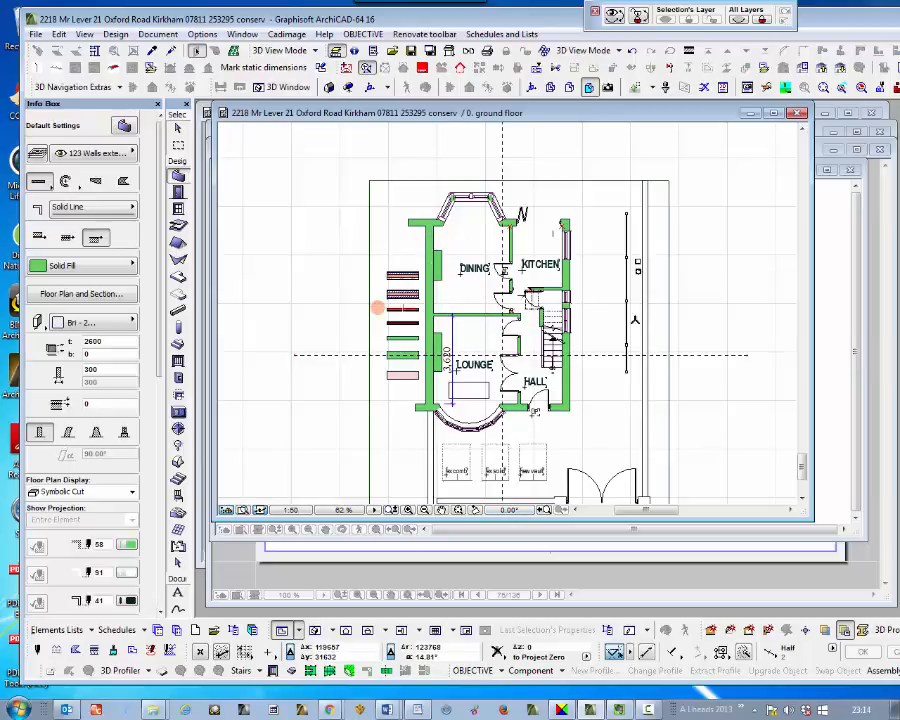
Replace the large site mesh around the house with a small rectangular mesh in the empty space beside the dining room bay.
{"action": "key", "text": "shift"}
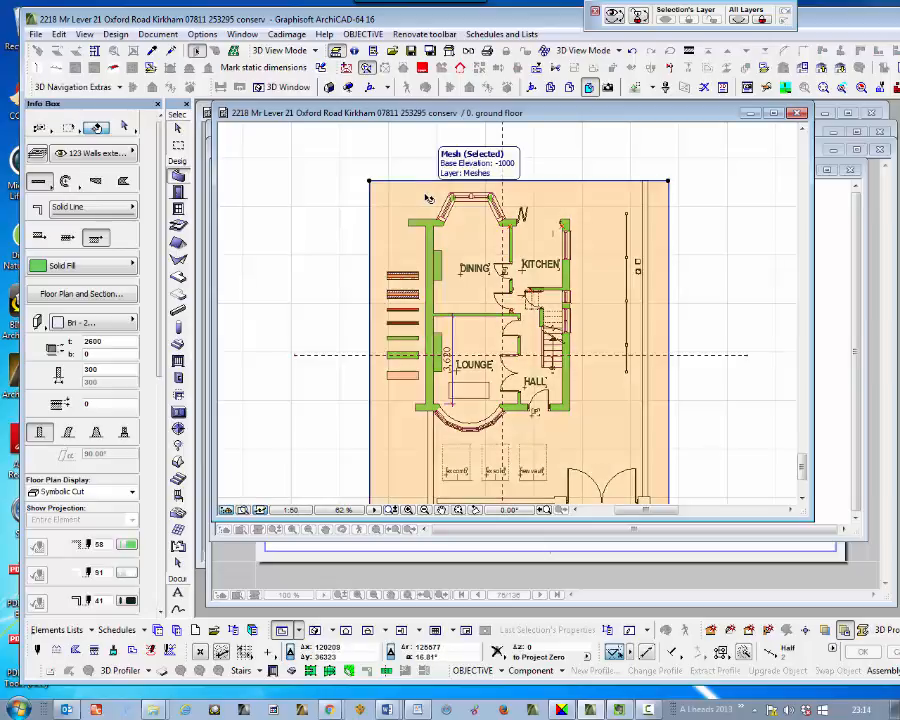
{"action": "left_click", "coordinate": [394, 198]}
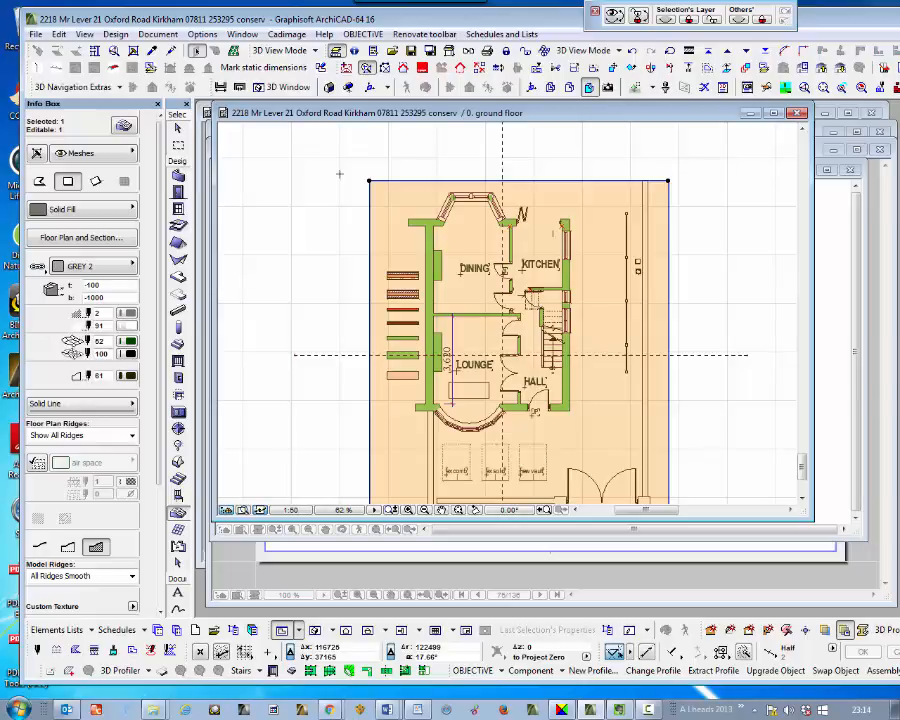
{"action": "key", "text": "Delete"}
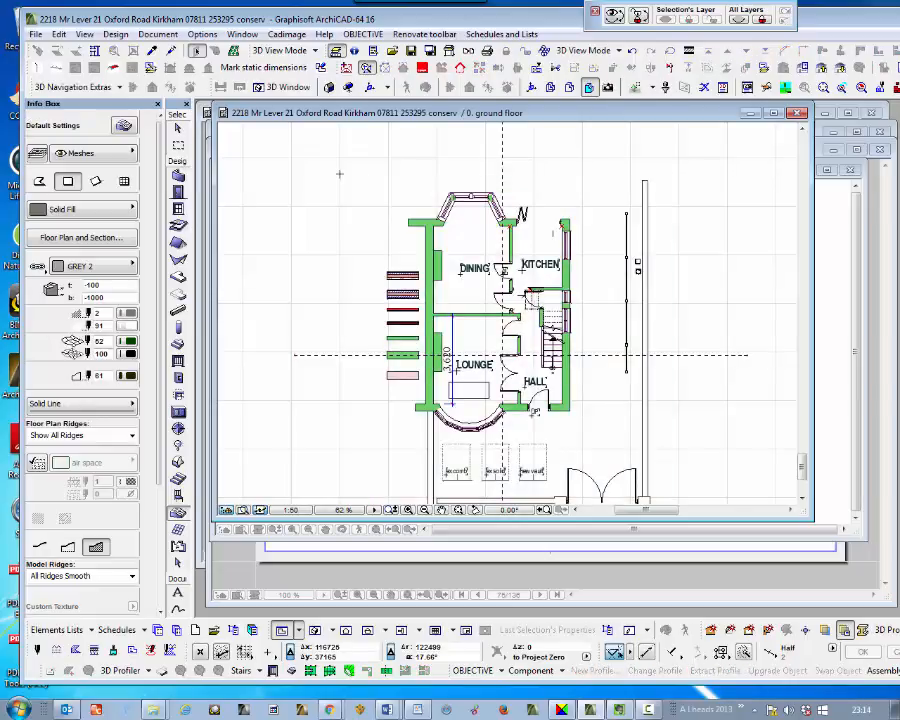
{"action": "left_click", "coordinate": [256, 183]}
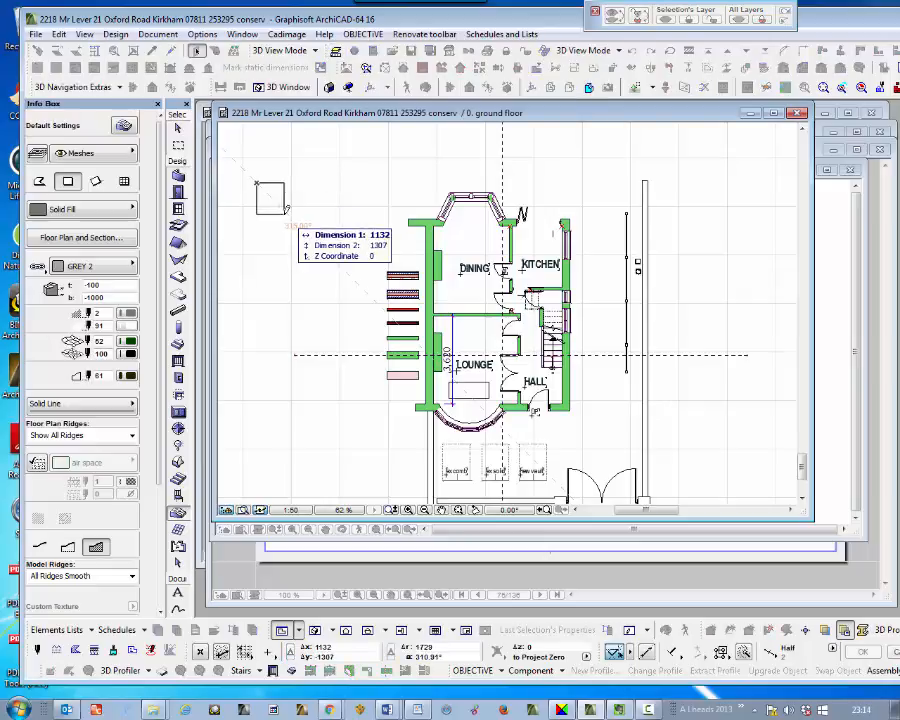
{"action": "left_click", "coordinate": [318, 219]}
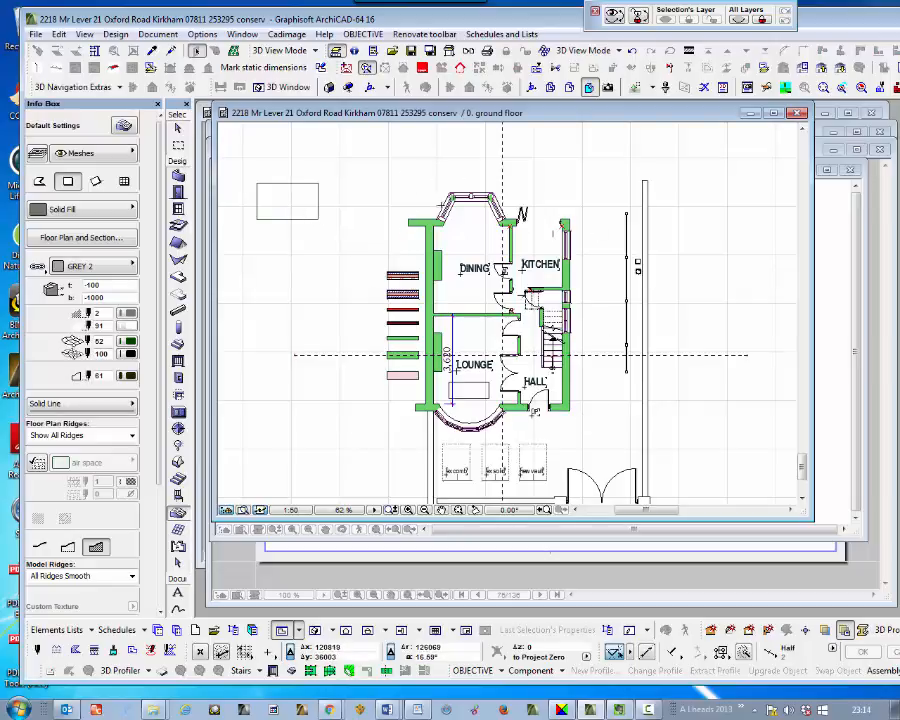
Delete the dining room's three bay window walls and the short rear wall piece at the outer corner of the dining room.
{"action": "left_click", "coordinate": [437, 186]}
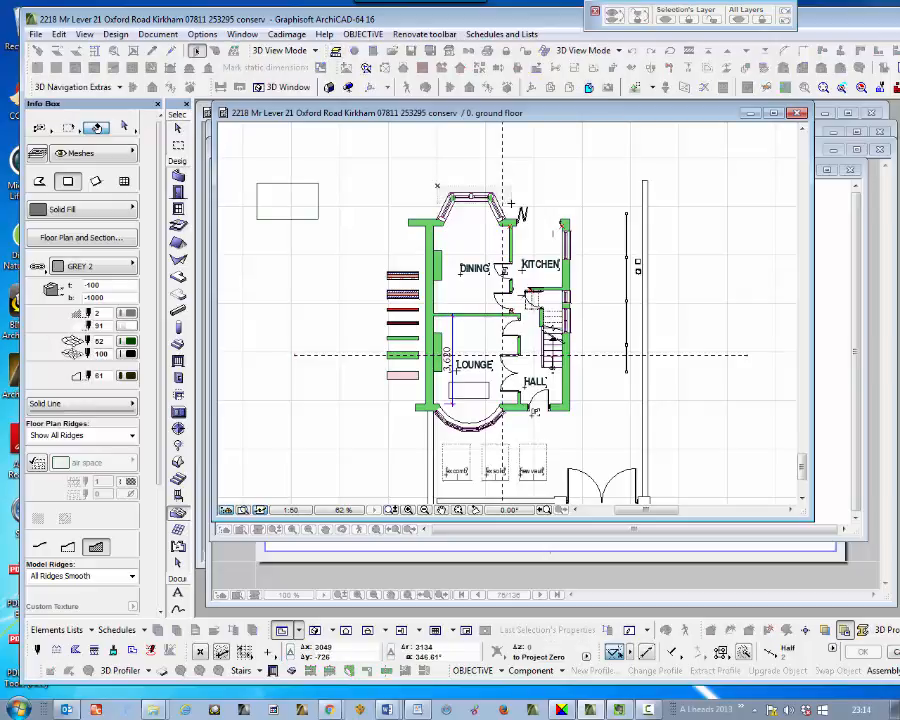
{"action": "left_click", "coordinate": [511, 203]}
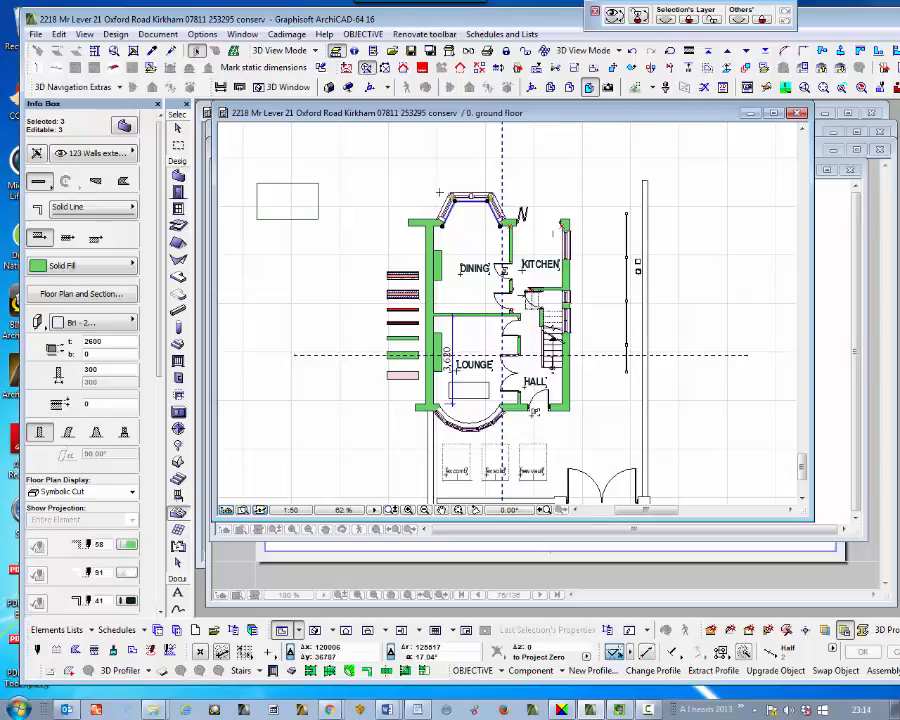
{"action": "key", "text": "Delete"}
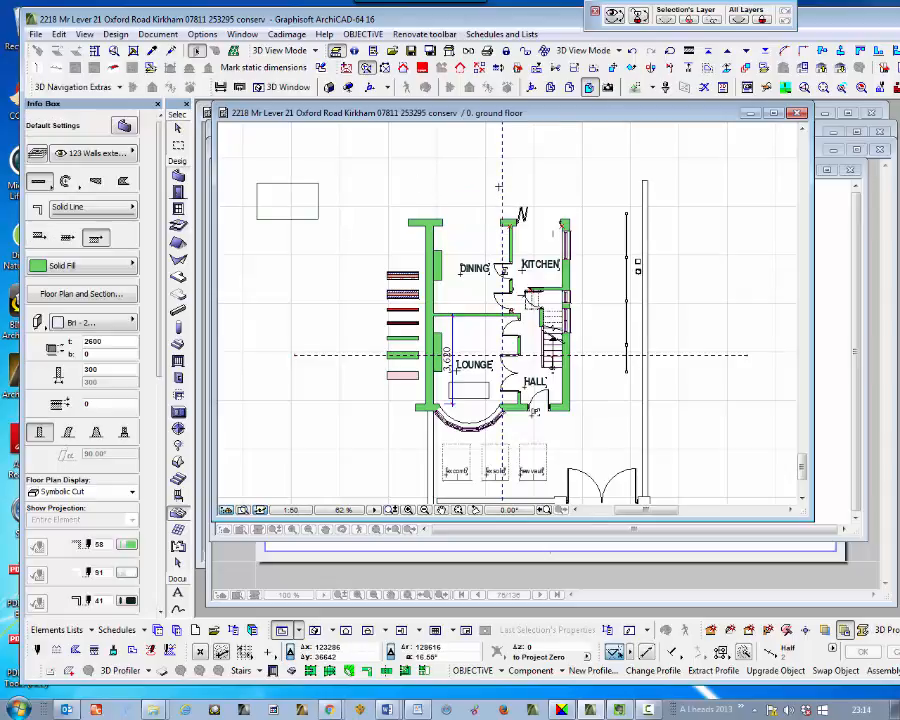
{"action": "left_click", "coordinate": [421, 227], "text": "shift"}
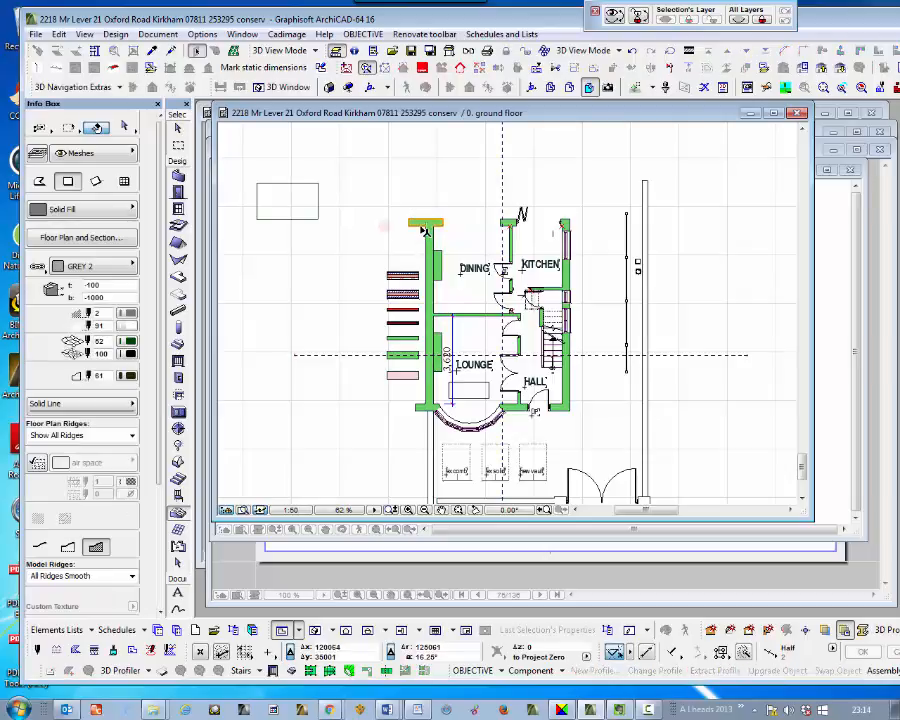
{"action": "key", "text": "Delete"}
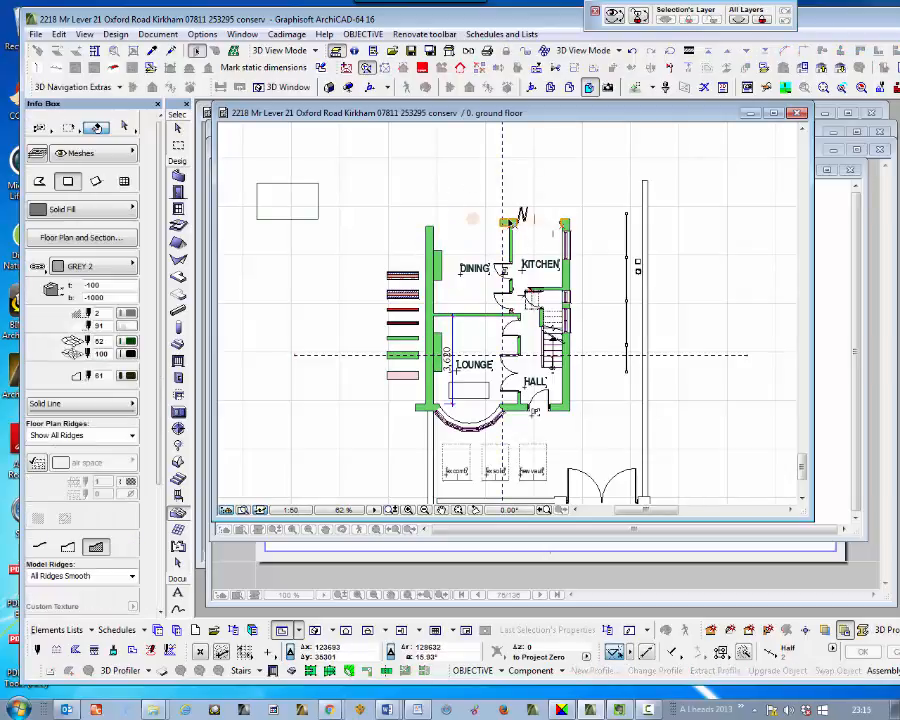
Intersect the kitchen's rear wall with the side wall along the dining room to close the rear corner.
{"action": "left_click", "coordinate": [507, 222], "text": "shift"}
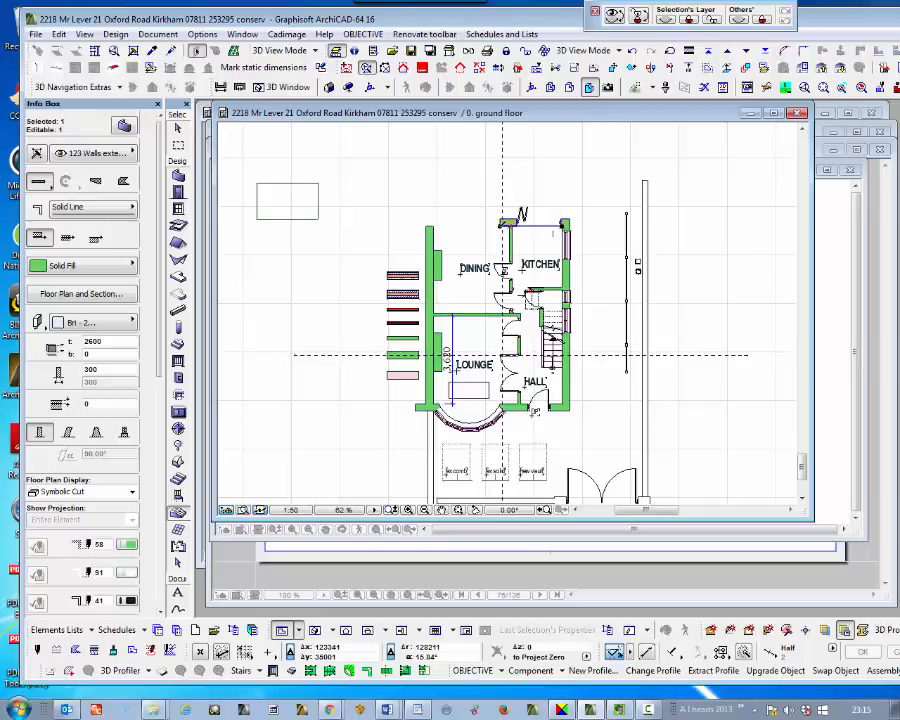
{"action": "left_click", "coordinate": [431, 245], "text": "shift"}
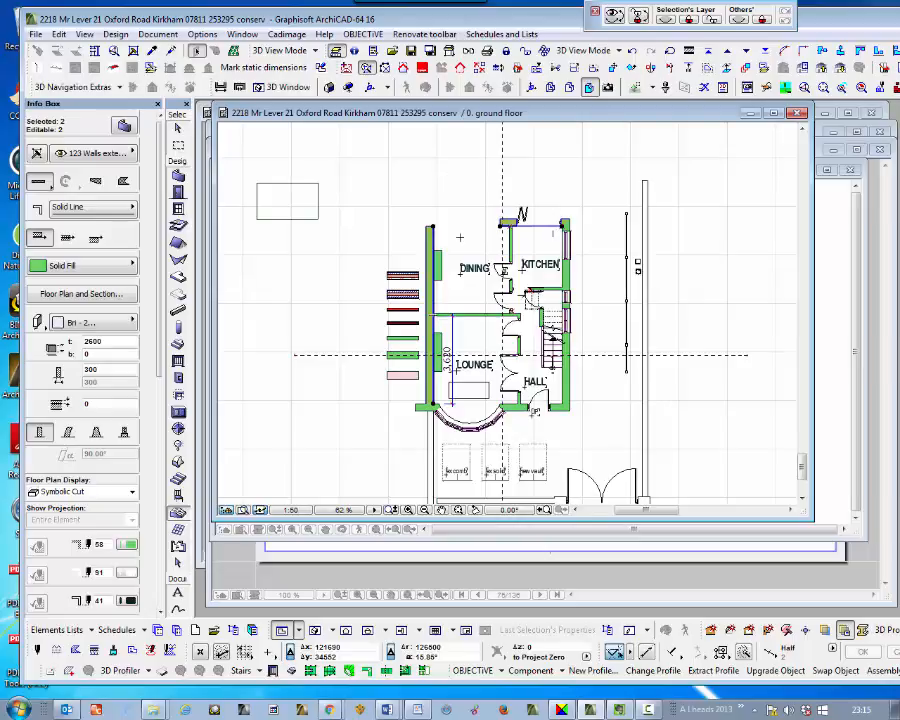
{"action": "key", "text": "ctrl+i"}
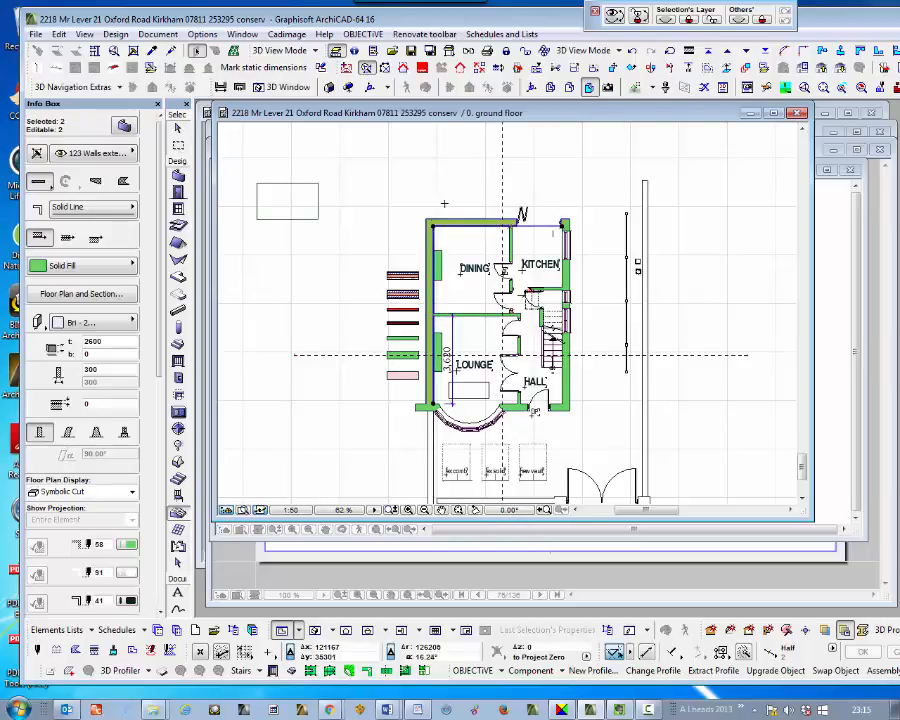
{"action": "key", "text": "Escape"}
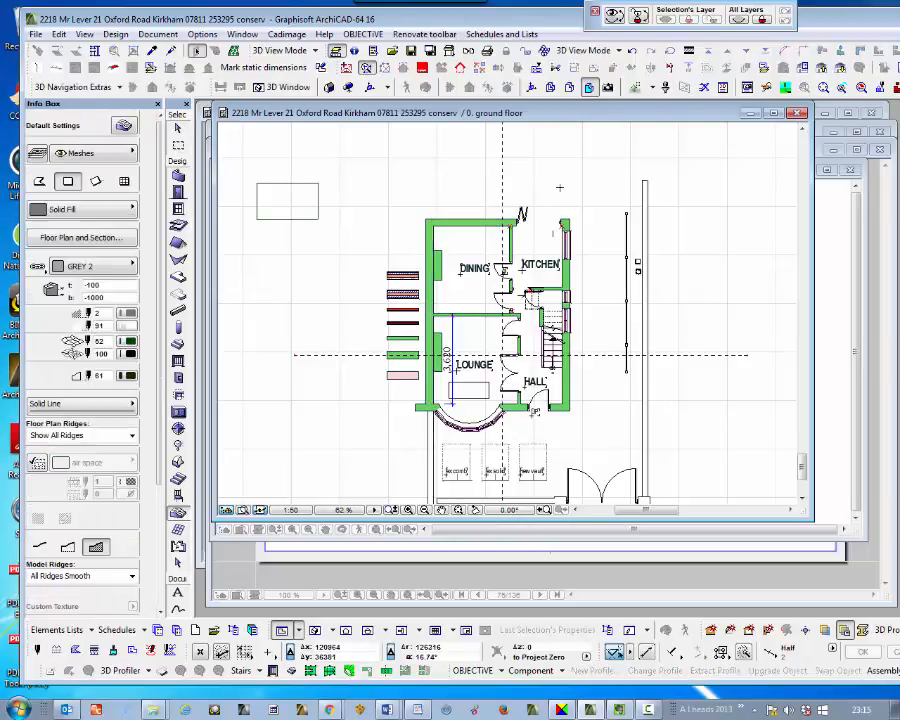
Select the rear external wall that runs across the dining room and kitchen.
{"action": "left_click", "coordinate": [523, 215], "text": "shift"}
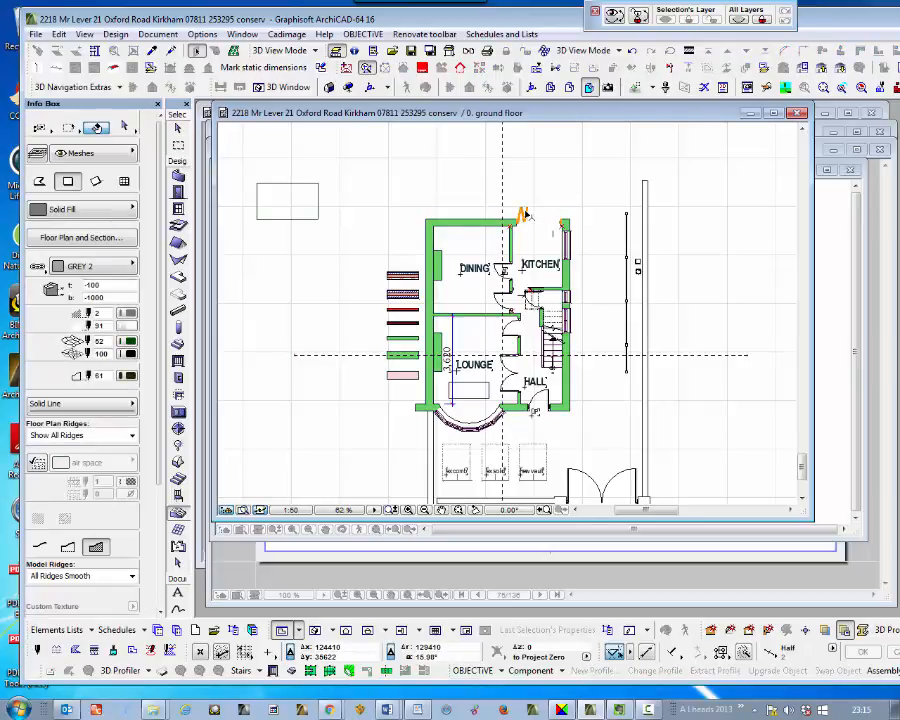
{"action": "left_click", "coordinate": [523, 215], "text": "shift"}
{"action": "left_click", "coordinate": [518, 245], "text": "shift"}
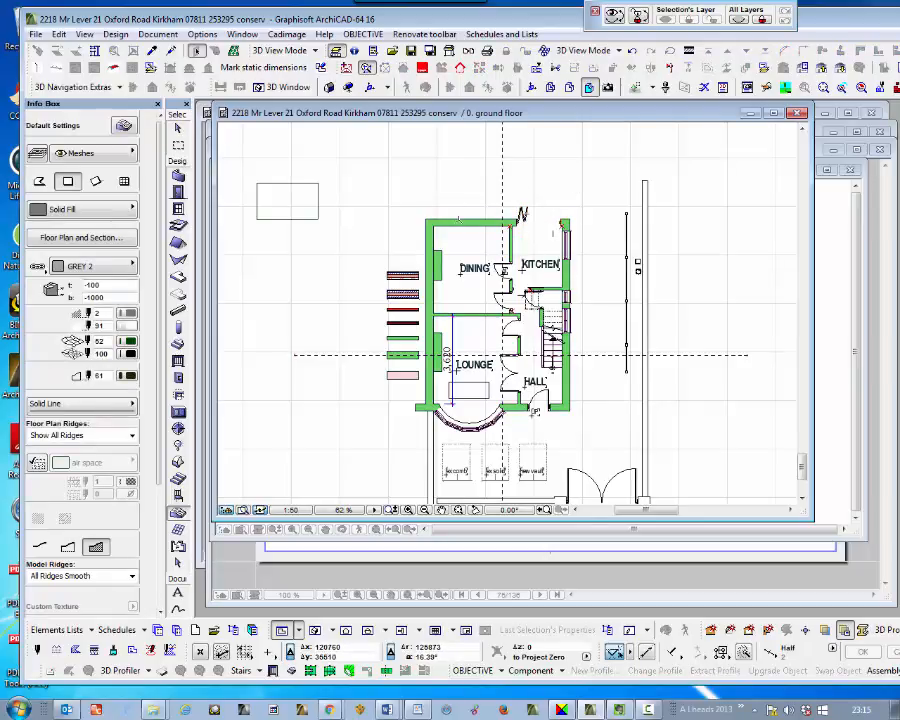
{"action": "key", "text": "shift"}
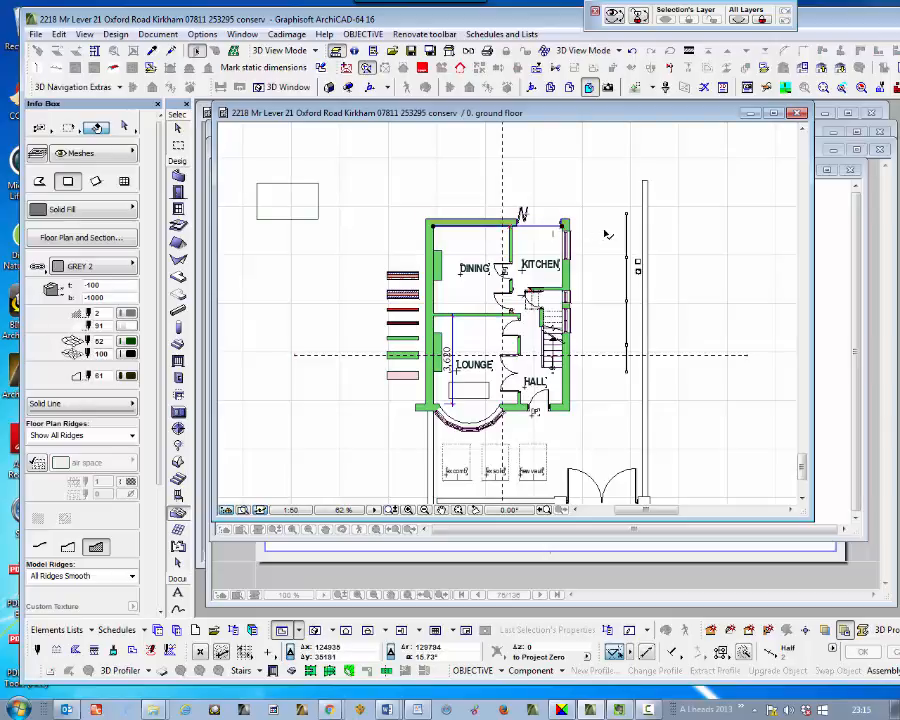
{"action": "left_click", "coordinate": [475, 224], "text": "shift"}
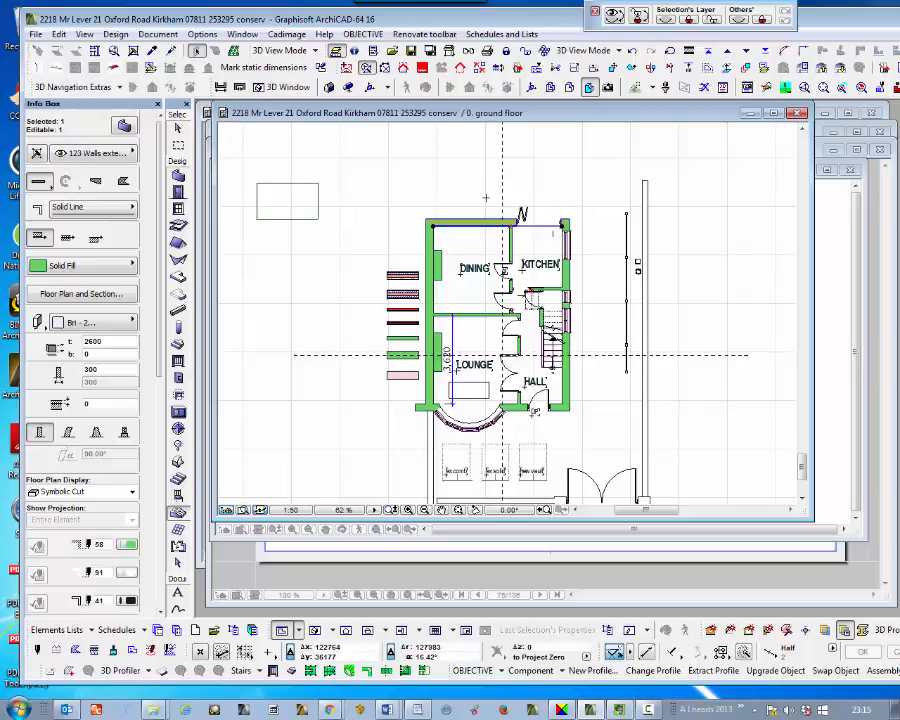
{"action": "key", "text": "shift"}
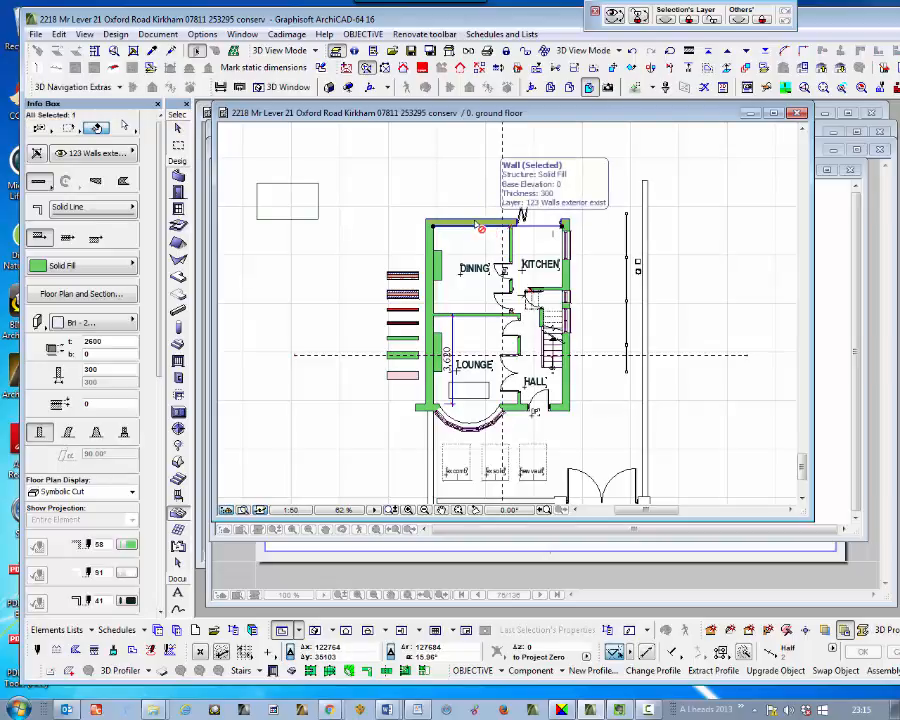
Try to move the rear wall to the empty space below the small mesh, and undo the move.
{"action": "left_click", "coordinate": [490, 229]}
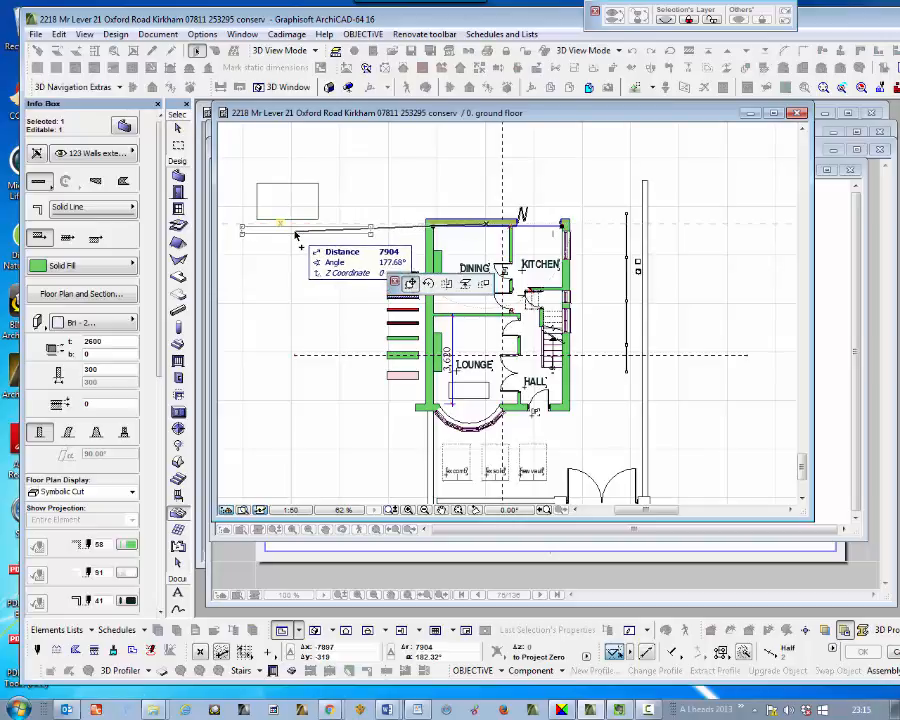
{"action": "left_click", "coordinate": [296, 236]}
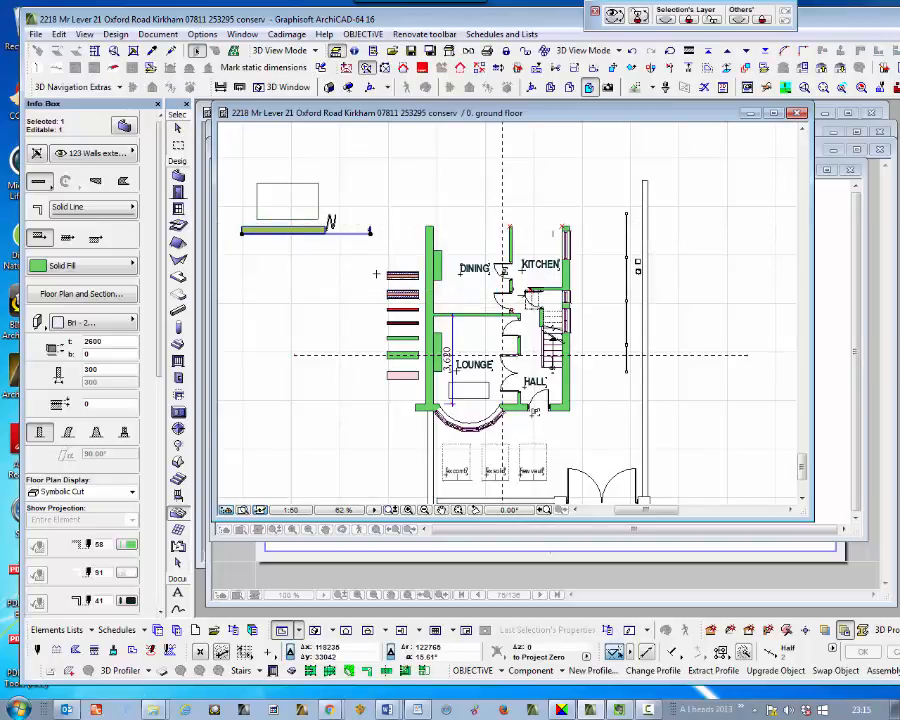
{"action": "key", "text": "ctrl+z"}
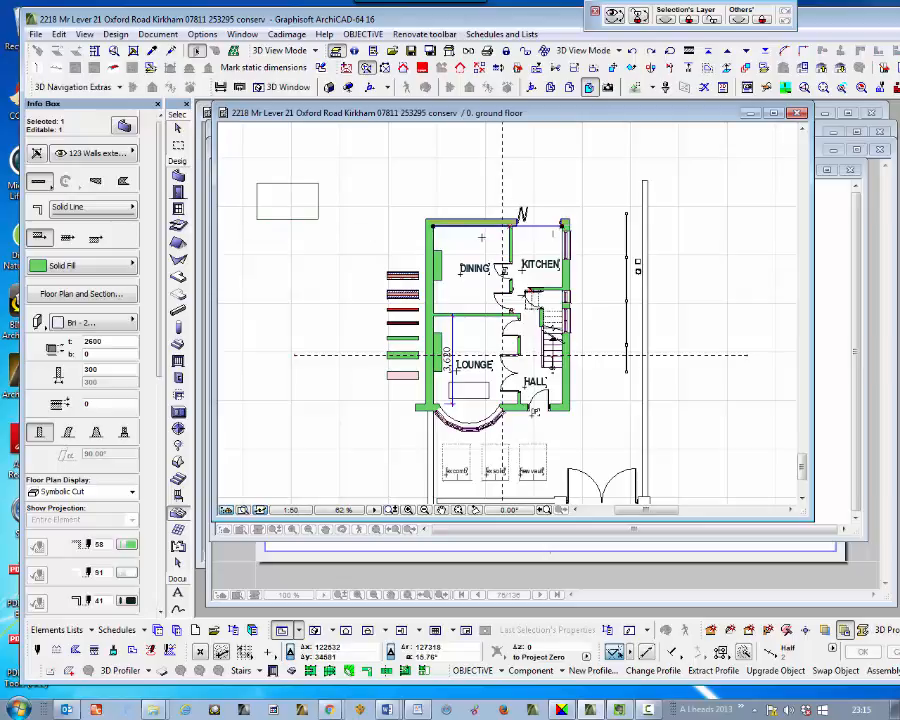
{"action": "left_click", "coordinate": [479, 224]}
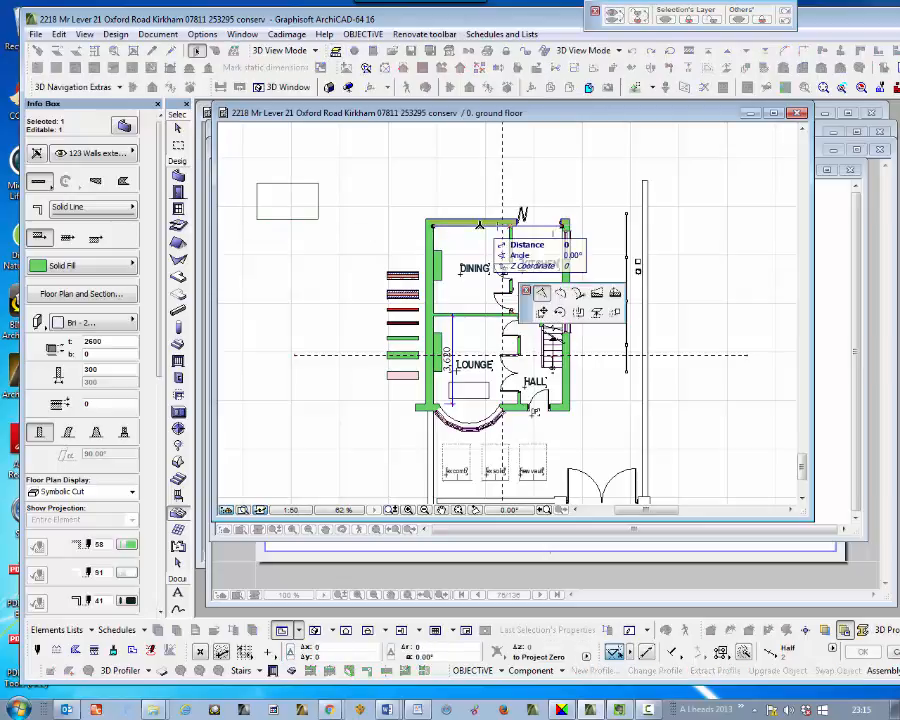
{"action": "left_click", "coordinate": [433, 203]}
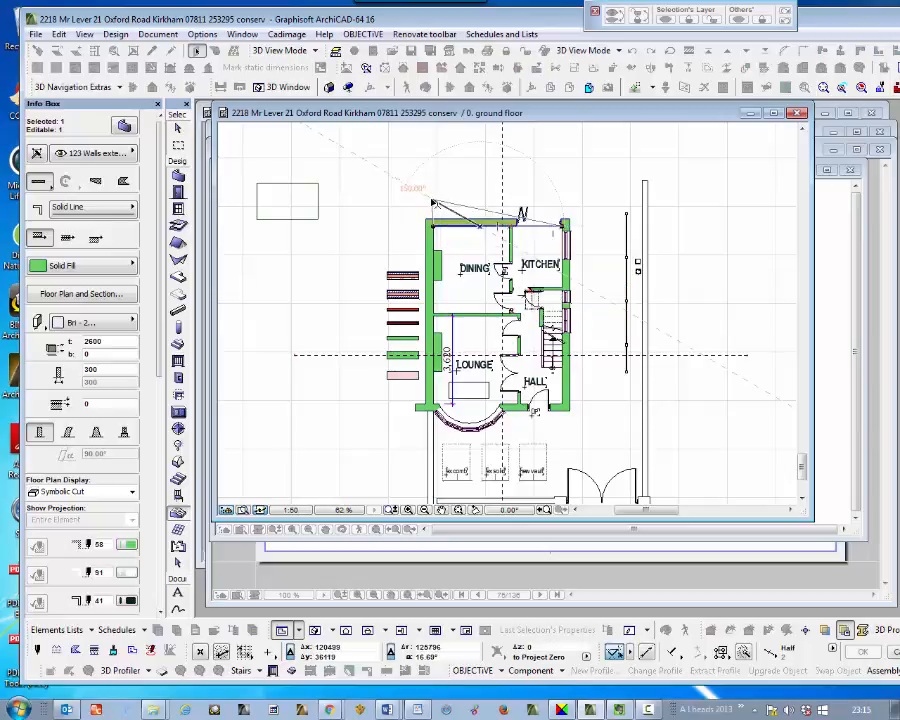
{"action": "key", "text": "Escape"}
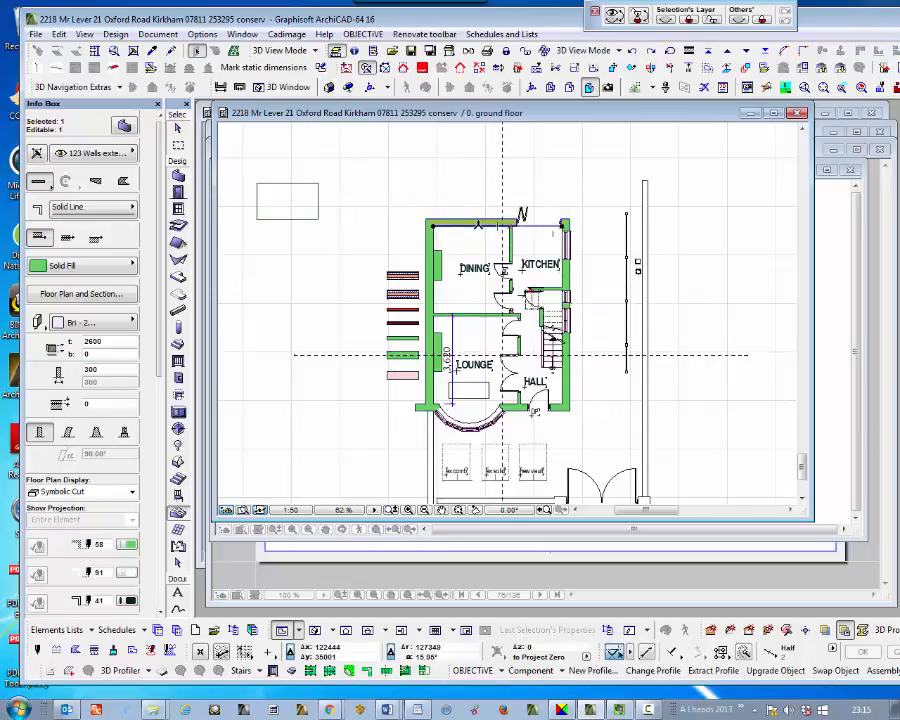
Place a copy of the rear wall with its door below the small mesh, and delete the kitchen door from the original wall.
{"action": "left_click", "coordinate": [476, 226]}
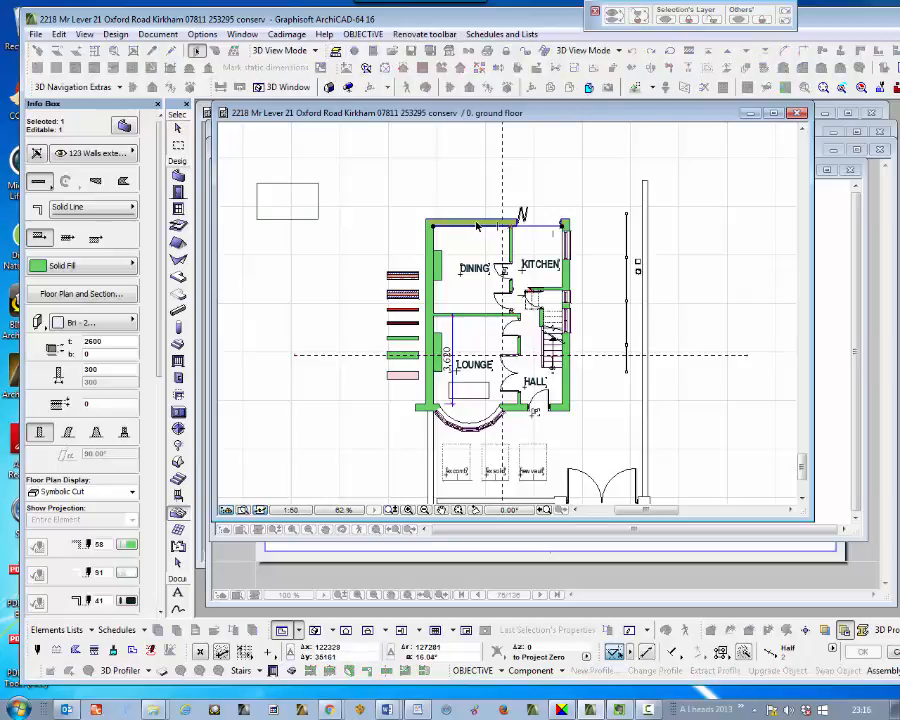
{"action": "left_click", "coordinate": [291, 241]}
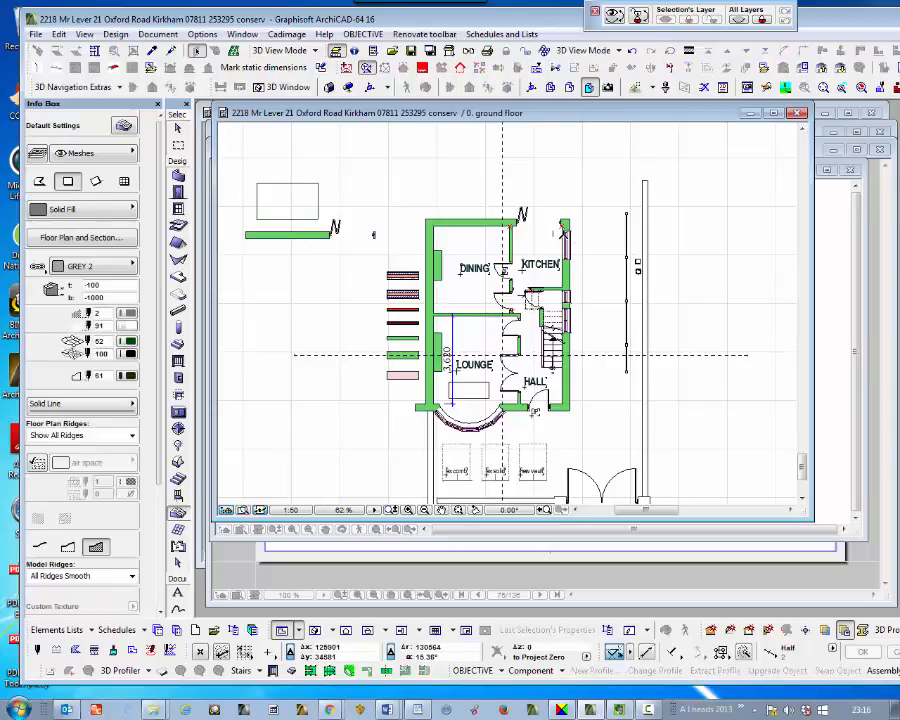
{"action": "left_click", "coordinate": [520, 209], "text": "shift"}
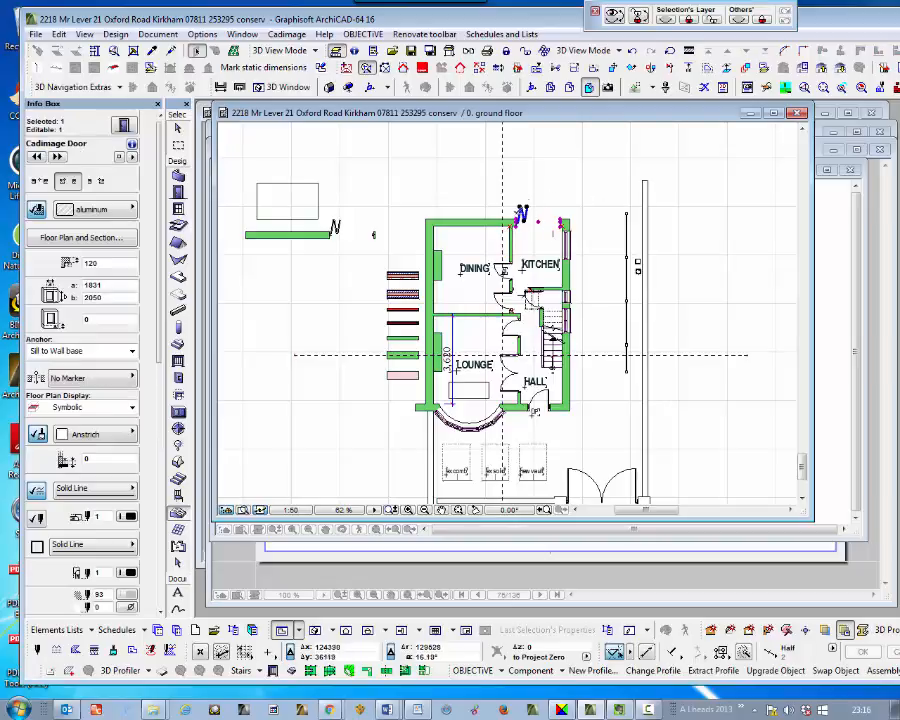
{"action": "key", "text": "Delete"}
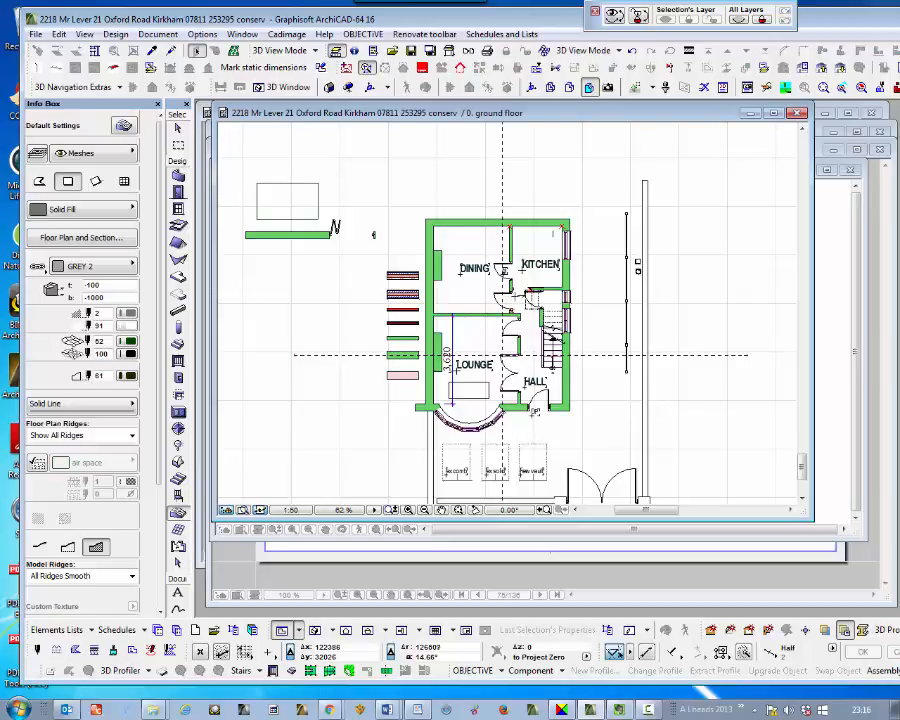
Place a hotspot in the dining room 2450 mm in from the inner face of the rear wall.
{"action": "scroll", "coordinate": [477, 248], "scroll_direction": "up", "scroll_amount": 1}
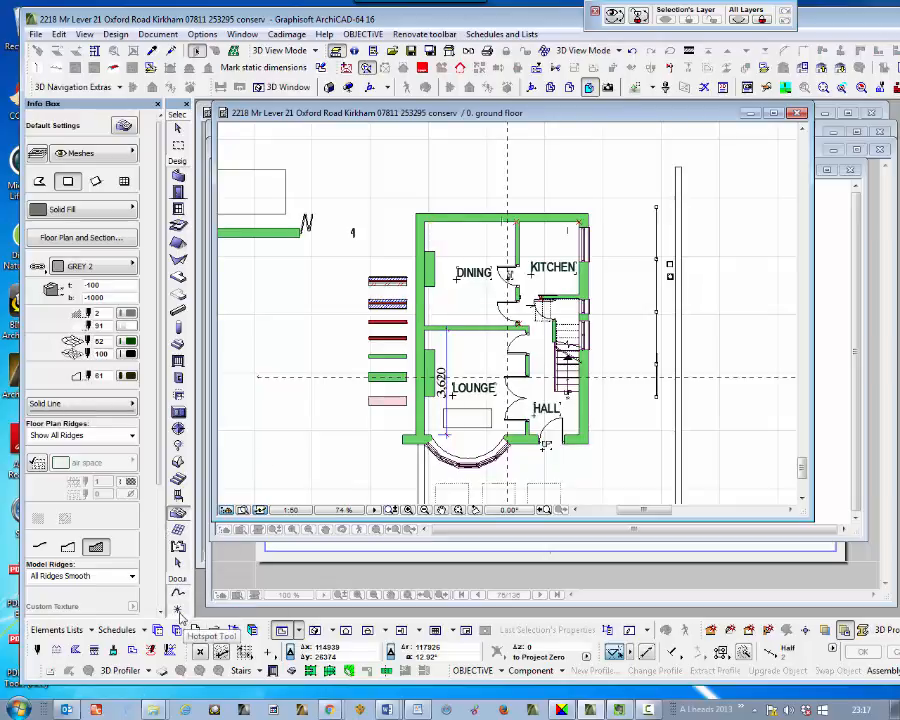
{"action": "left_click", "coordinate": [178, 597]}
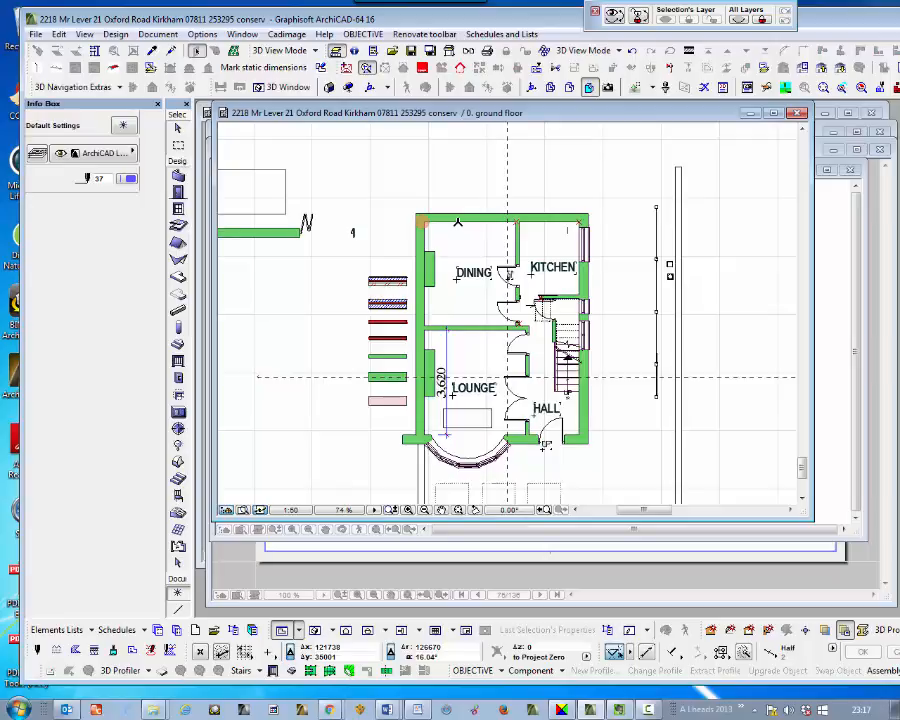
{"action": "key", "text": "y"}
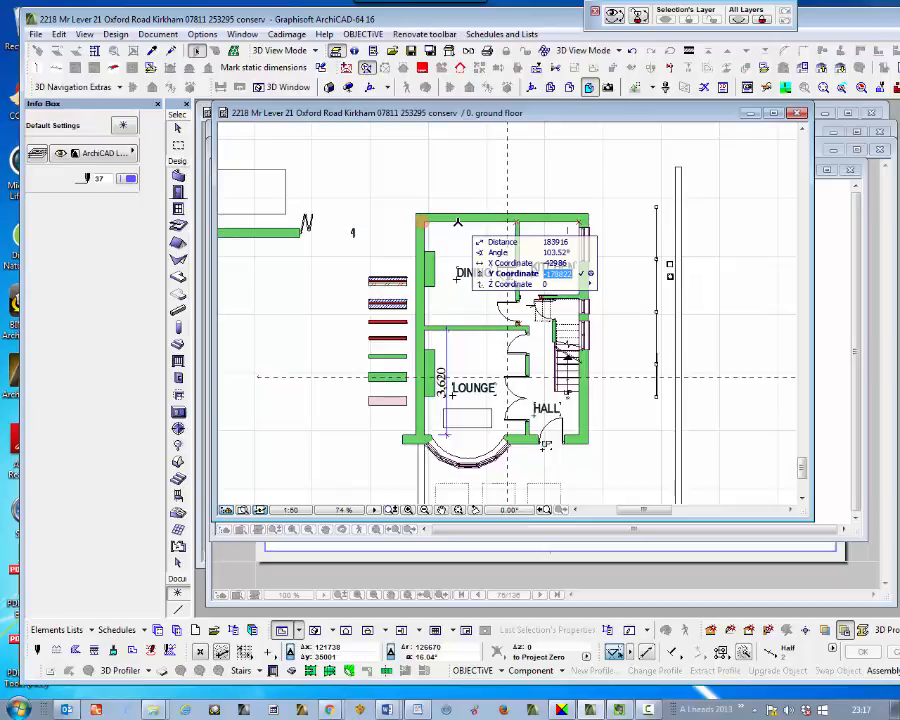
{"action": "type", "text": "2450"}
{"action": "key", "text": "Return"}
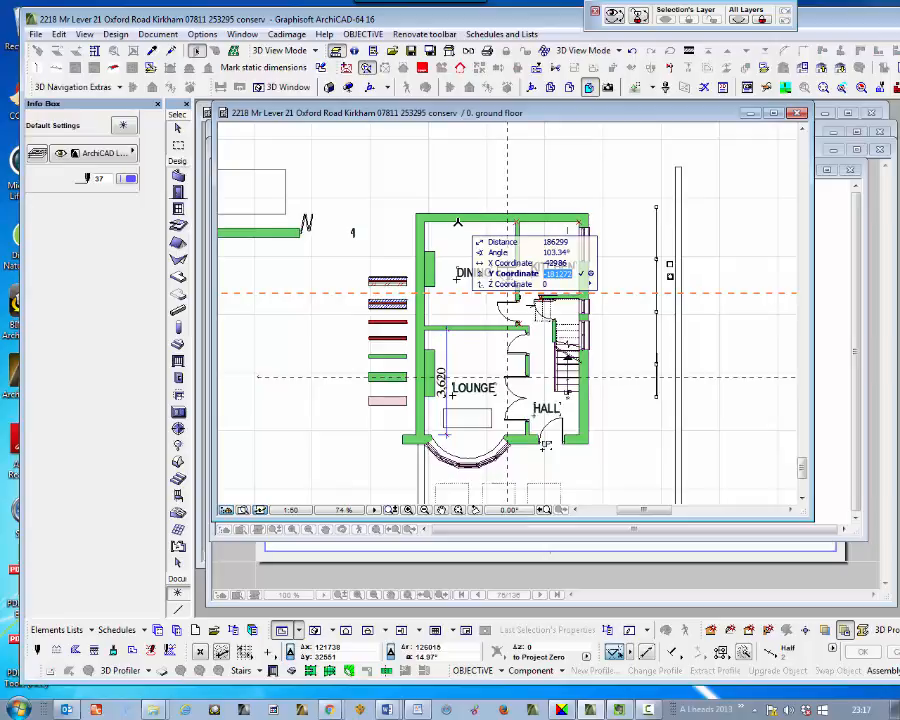
{"action": "key", "text": "Escape"}
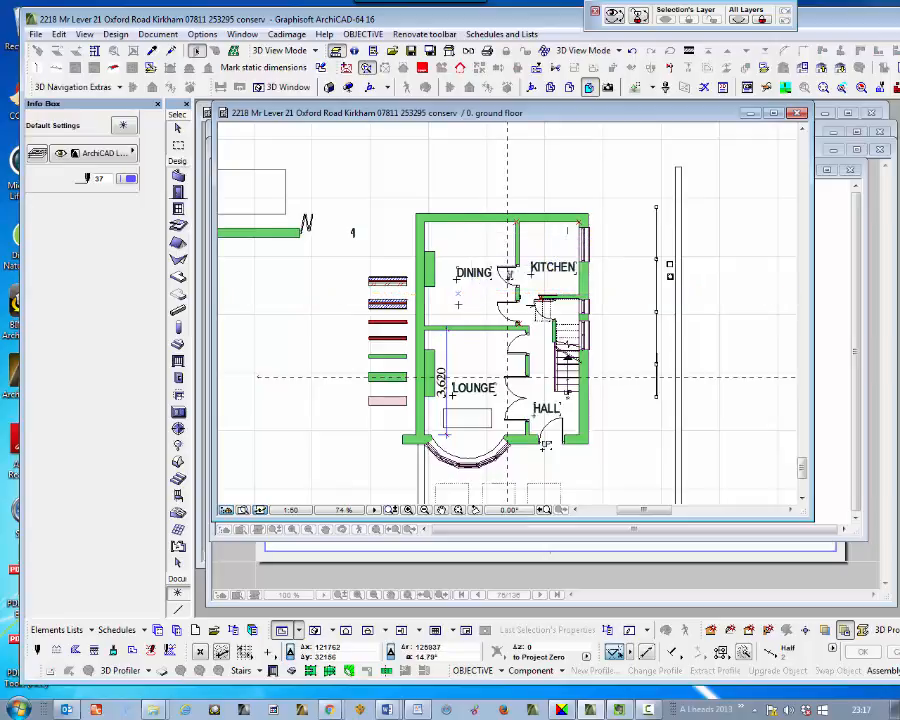
Move the partition wall between the dining room and lounge up to the hotspot marking the dining room's depth.
{"action": "scroll", "coordinate": [460, 305], "scroll_direction": "up", "scroll_amount": 2}
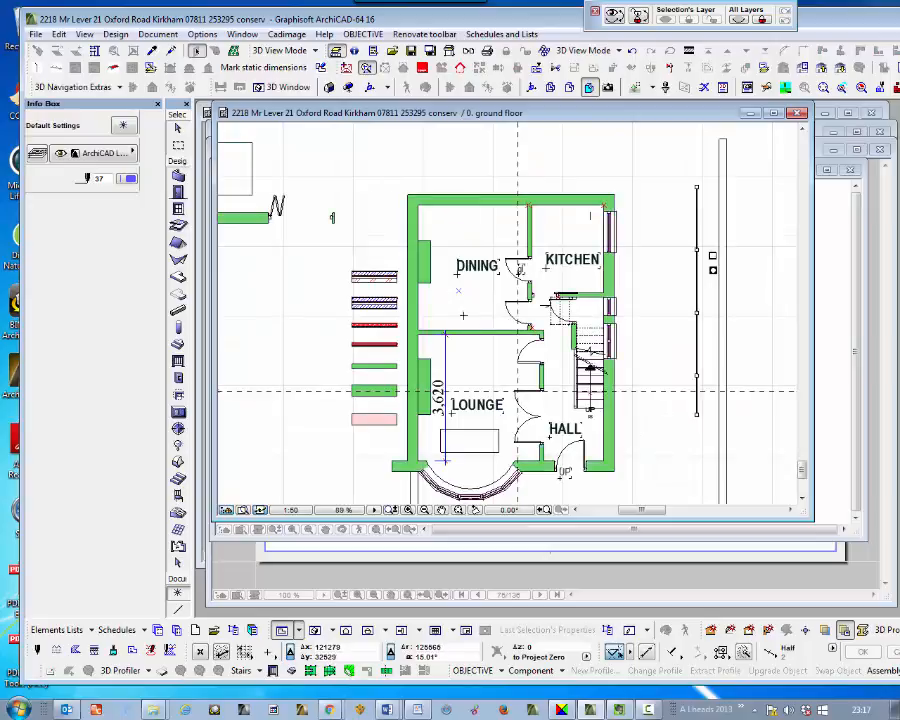
{"action": "left_click", "coordinate": [470, 333]}
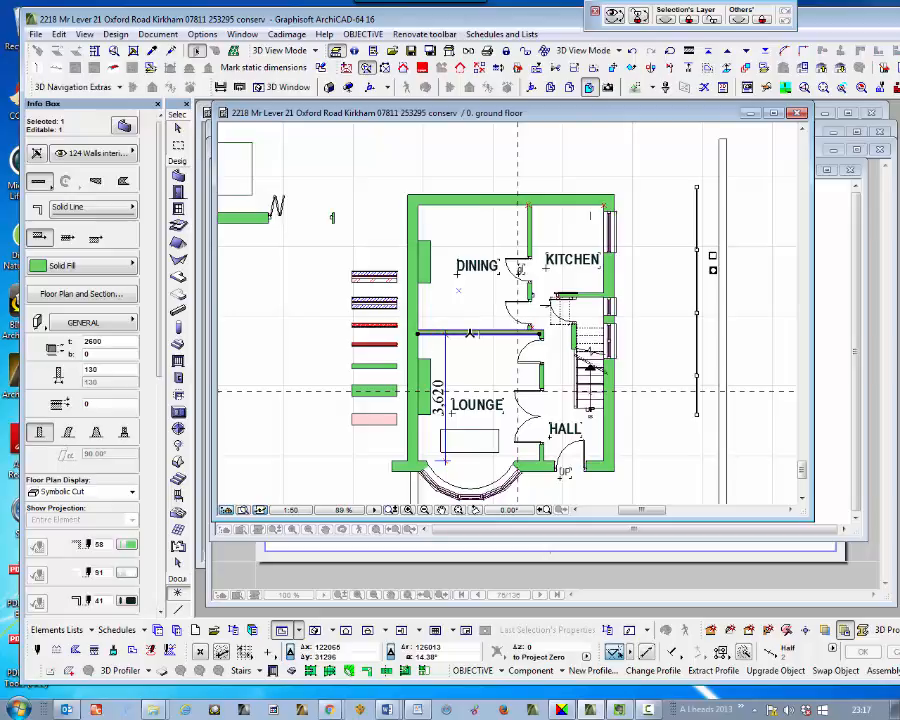
{"action": "key", "text": "ctrl+d"}
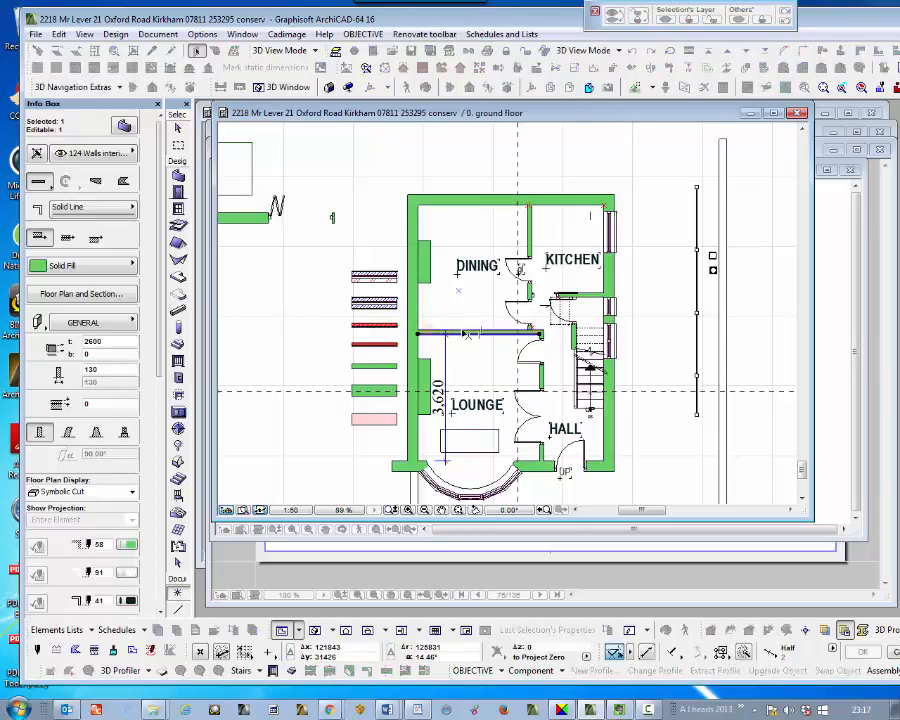
{"action": "left_click", "coordinate": [466, 333]}
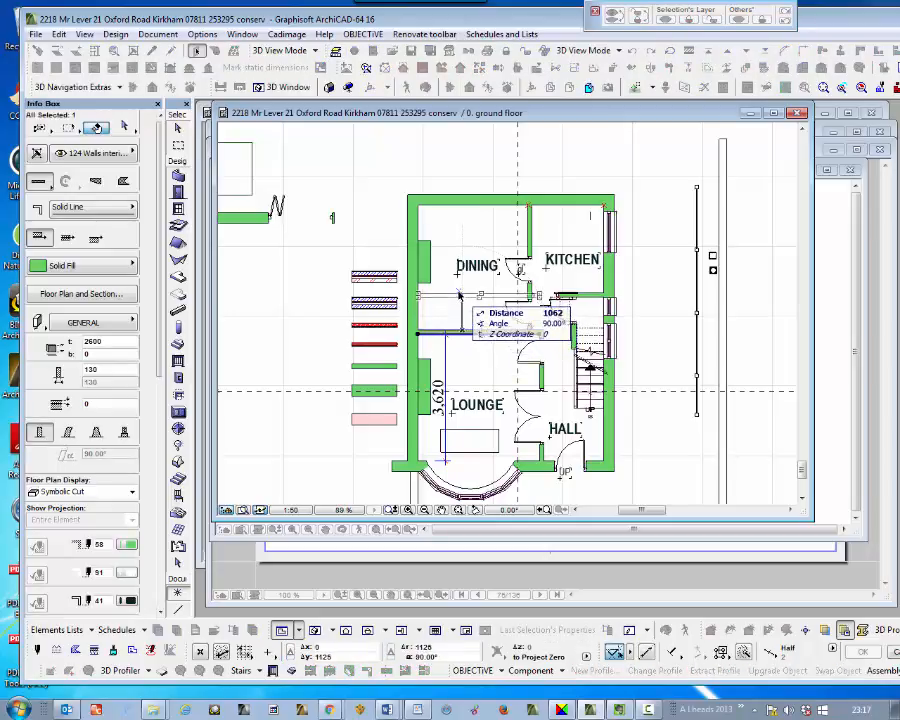
{"action": "left_click", "coordinate": [459, 294]}
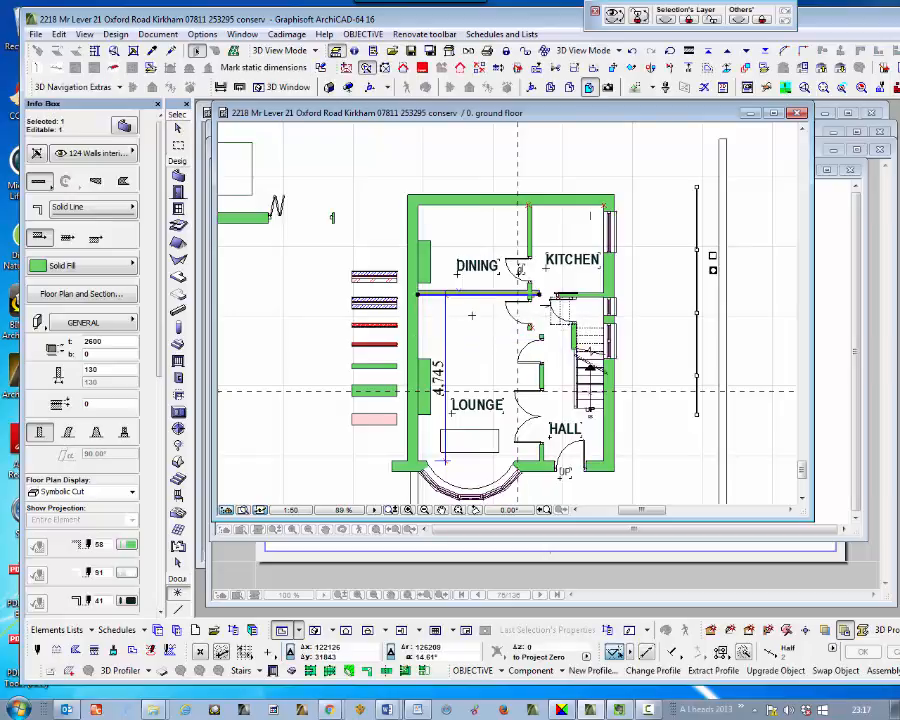
{"action": "left_click", "coordinate": [471, 316]}
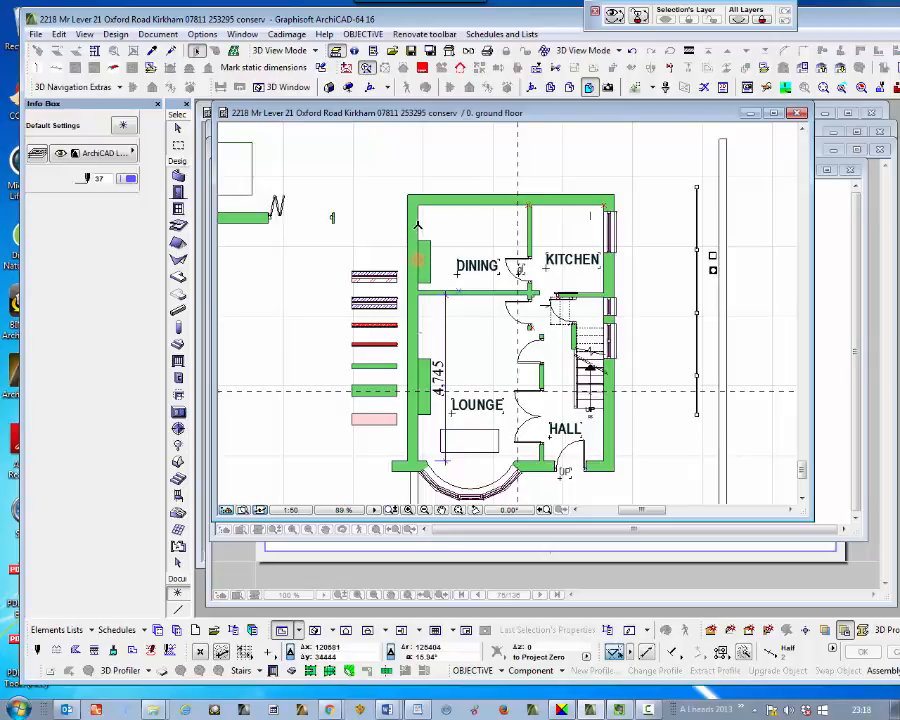
Place a hotspot 3840 mm across from the inner face of the dining room's external side wall.
{"action": "key", "text": "x"}
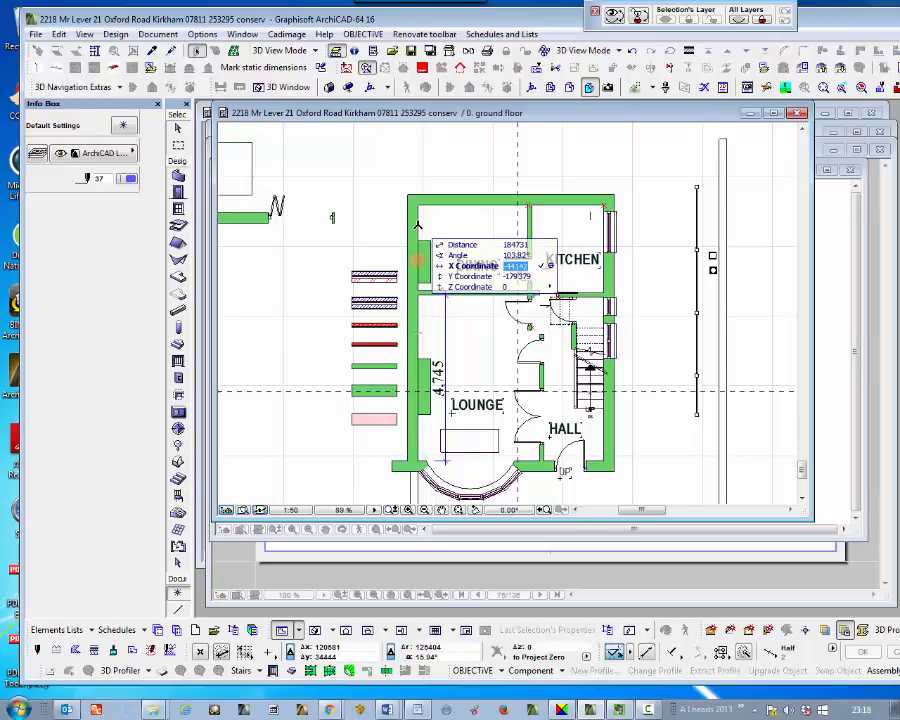
{"action": "type", "text": "3840"}
{"action": "key", "text": "Return"}
{"action": "key", "text": "Return"}
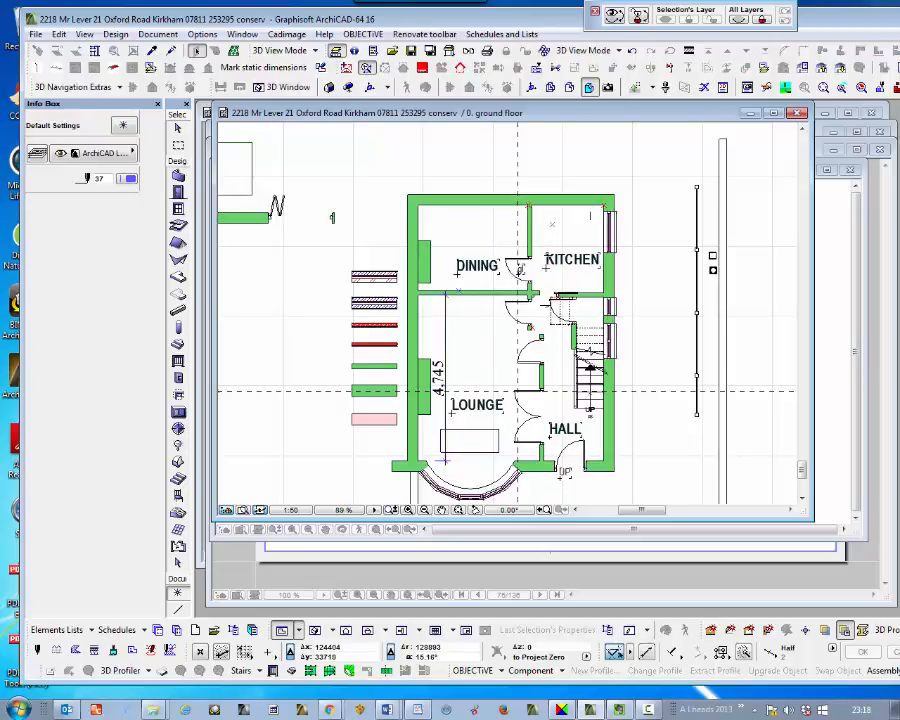
Move the partition with its doors between the dining room and kitchen across to the hotspot marking the dining room's width.
{"action": "left_click", "coordinate": [530, 237], "text": "shift"}
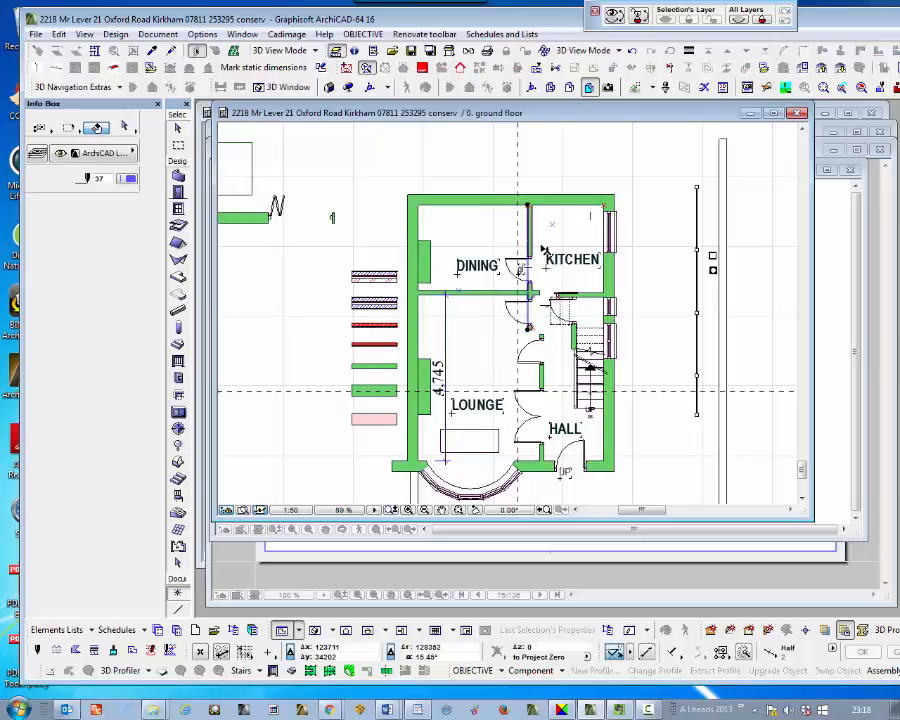
{"action": "key", "text": "ctrl+d"}
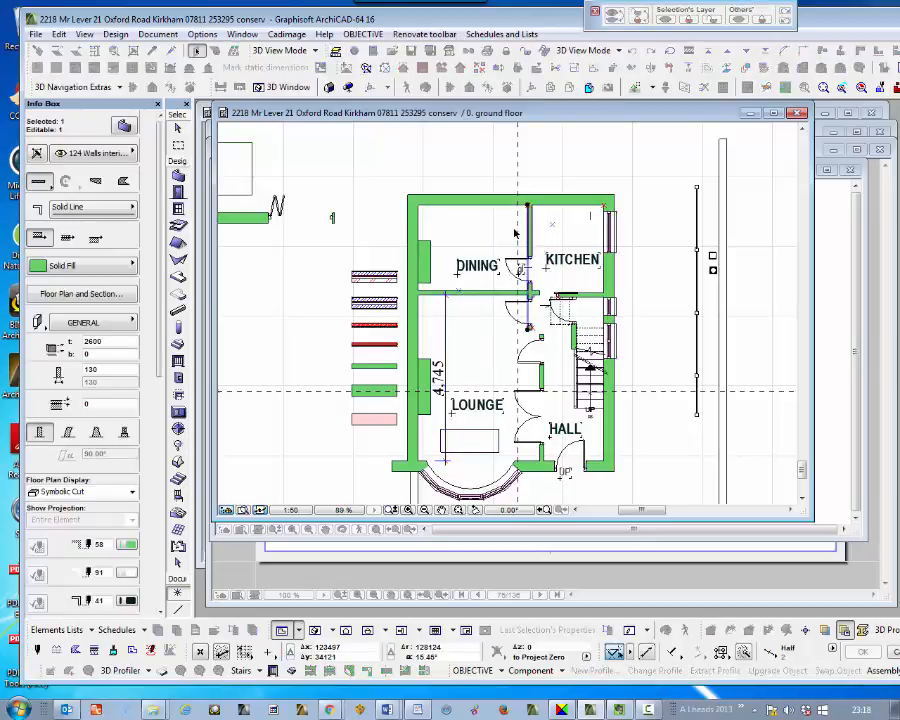
{"action": "left_click", "coordinate": [530, 226]}
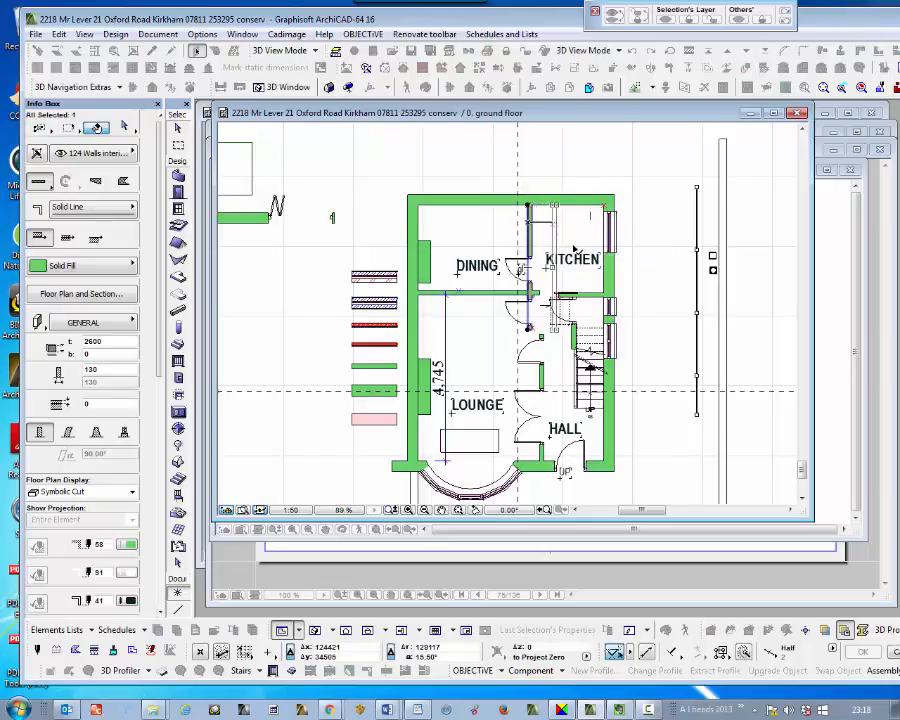
{"action": "left_click", "coordinate": [556, 227]}
{"action": "key", "text": "Escape"}
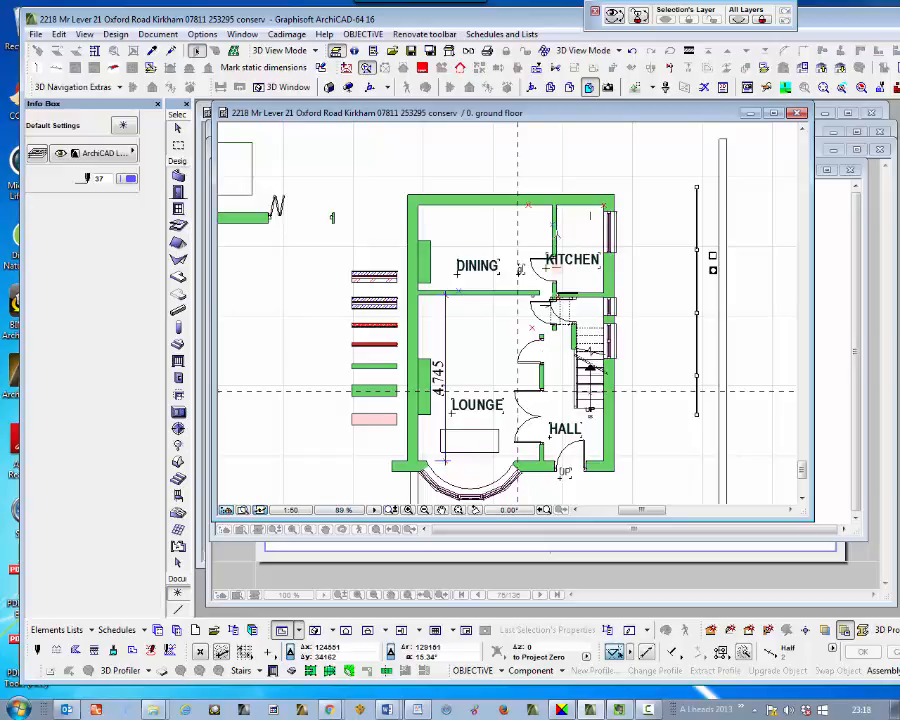
{"action": "left_click", "coordinate": [556, 267]}
{"action": "key", "text": "x"}
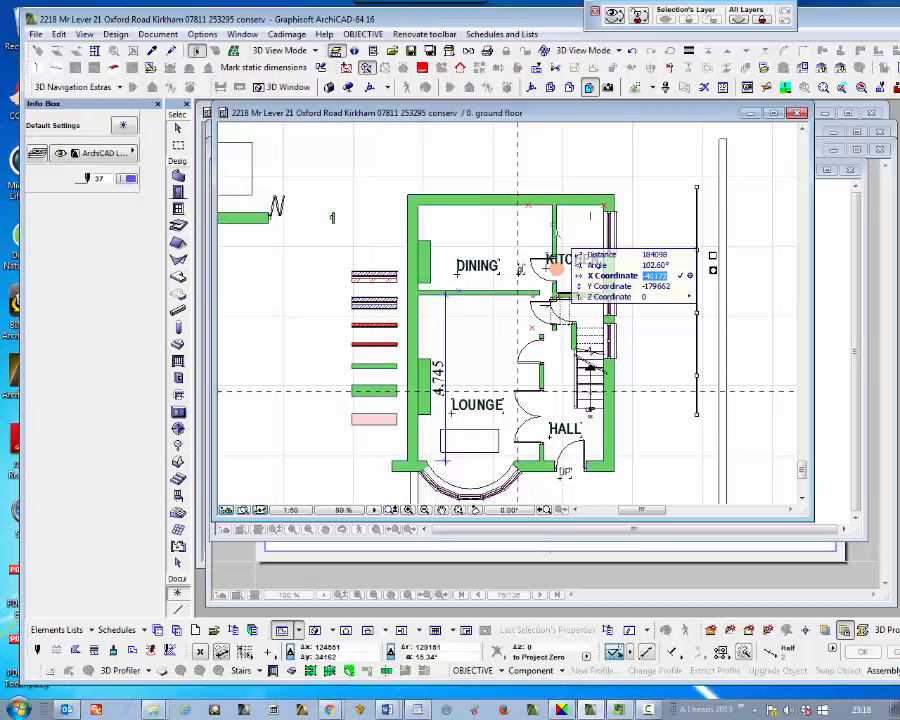
{"action": "key", "text": "Escape"}
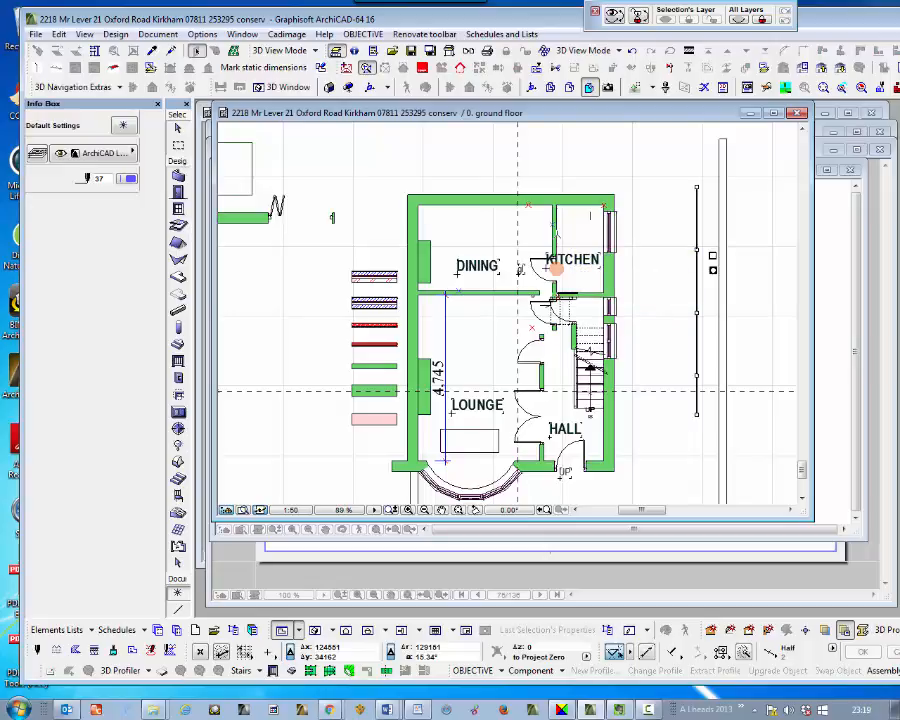
Place a hotspot 2320 mm across from the kitchen face of the dining room partition to mark the kitchen's width.
{"action": "scroll", "coordinate": [506, 311], "scroll_direction": "up", "scroll_amount": 1}
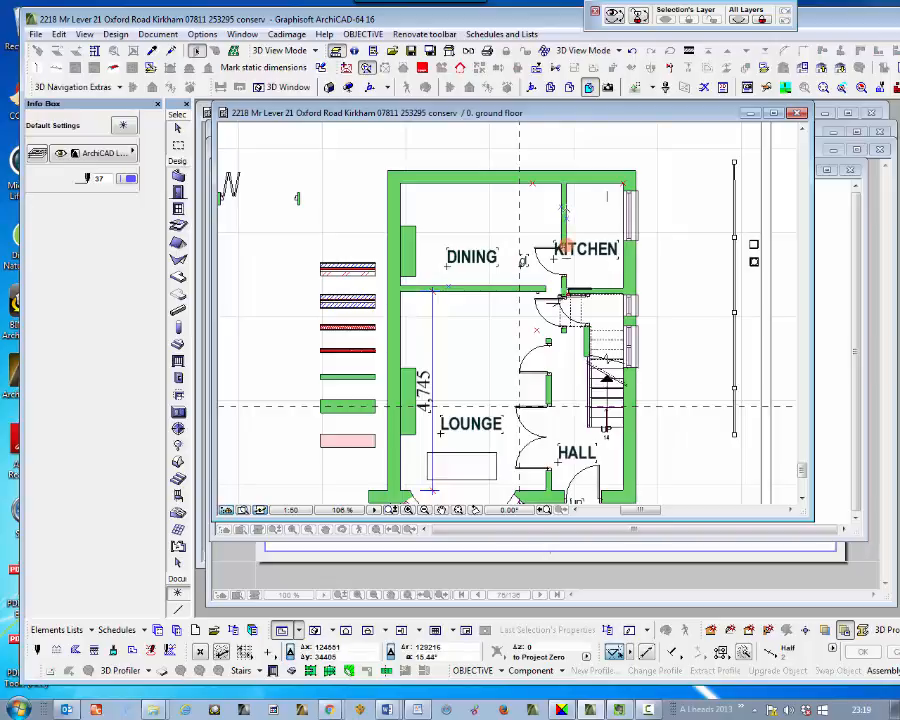
{"action": "key", "text": "x"}
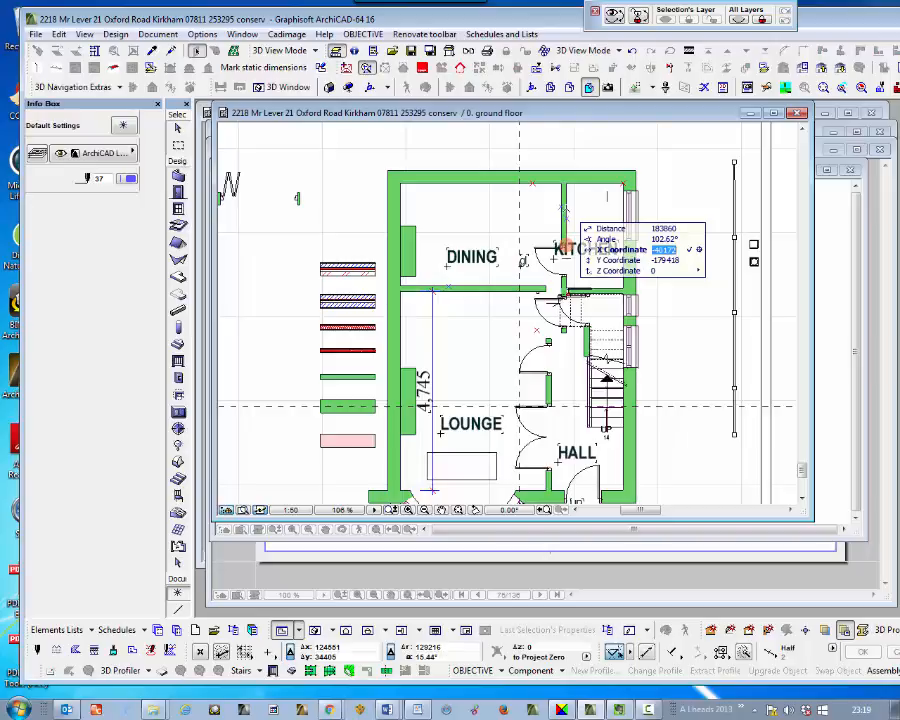
{"action": "type", "text": "2320"}
{"action": "key", "text": "Return"}
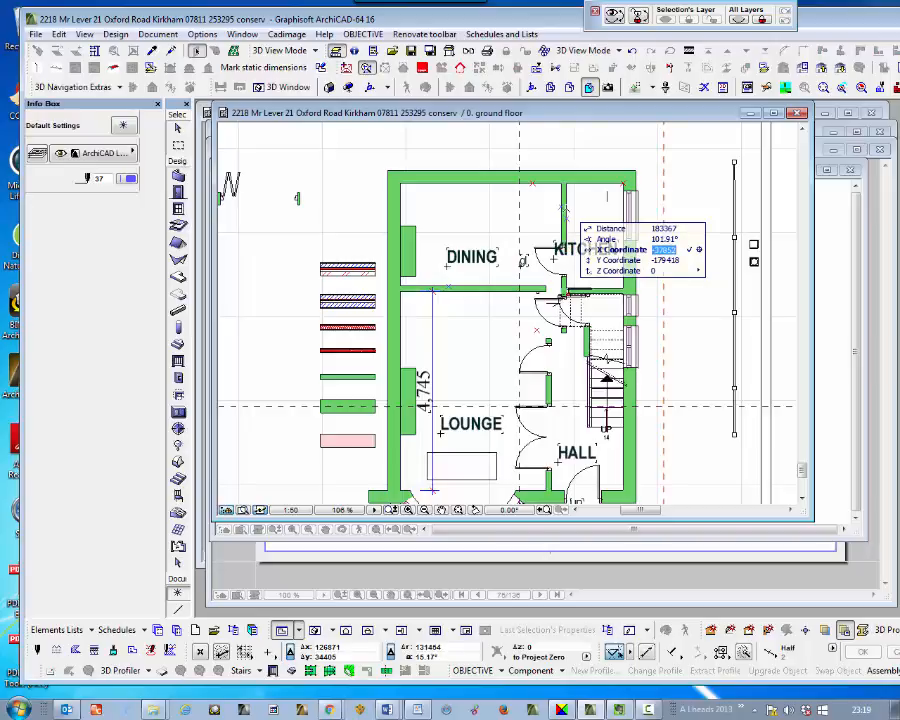
{"action": "key", "text": "Return"}
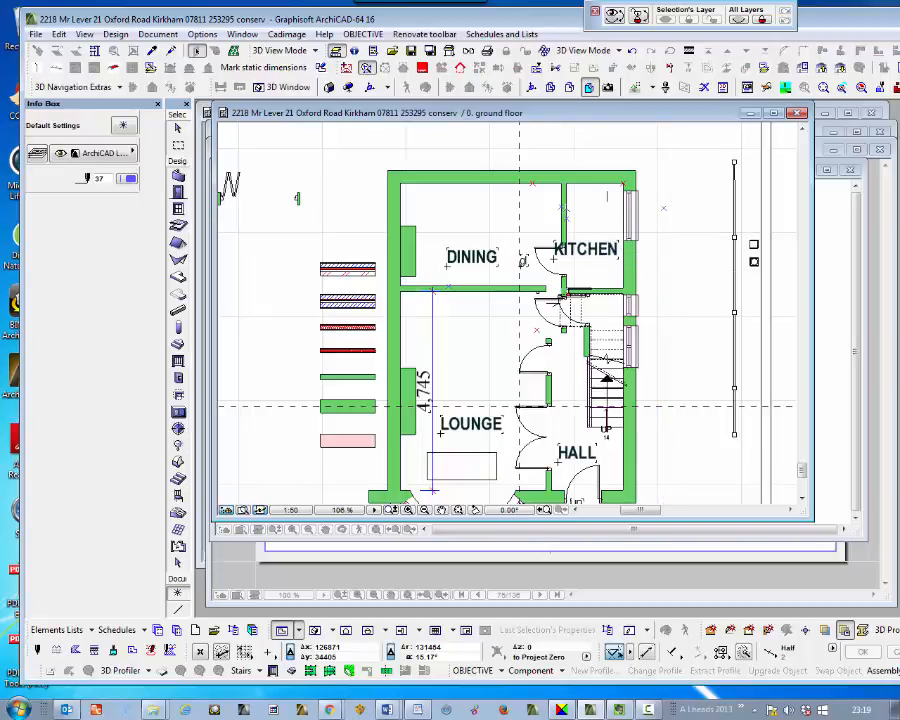
Move the external side wall with its windows beside the kitchen and stairs out to the hotspot marking the kitchen's width.
{"action": "left_click", "coordinate": [630, 261]}
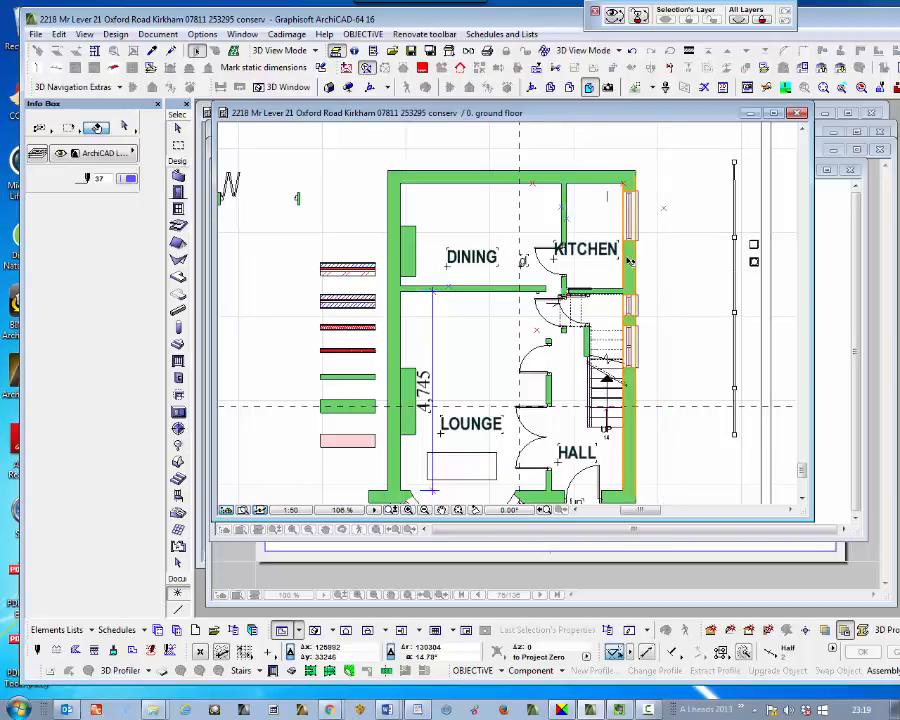
{"action": "left_click", "coordinate": [629, 261]}
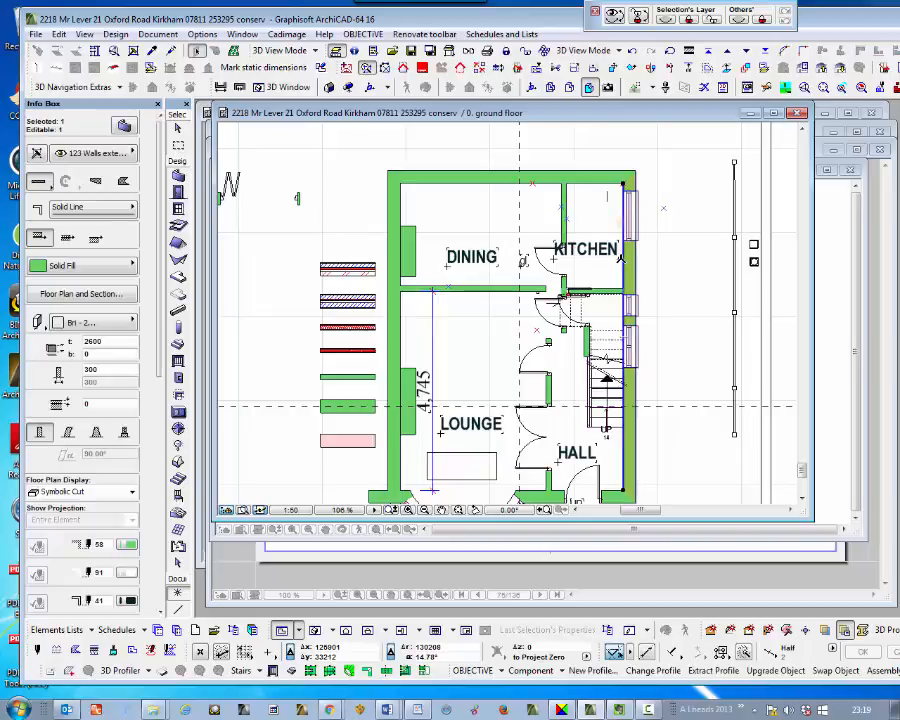
{"action": "key", "text": "ctrl+d"}
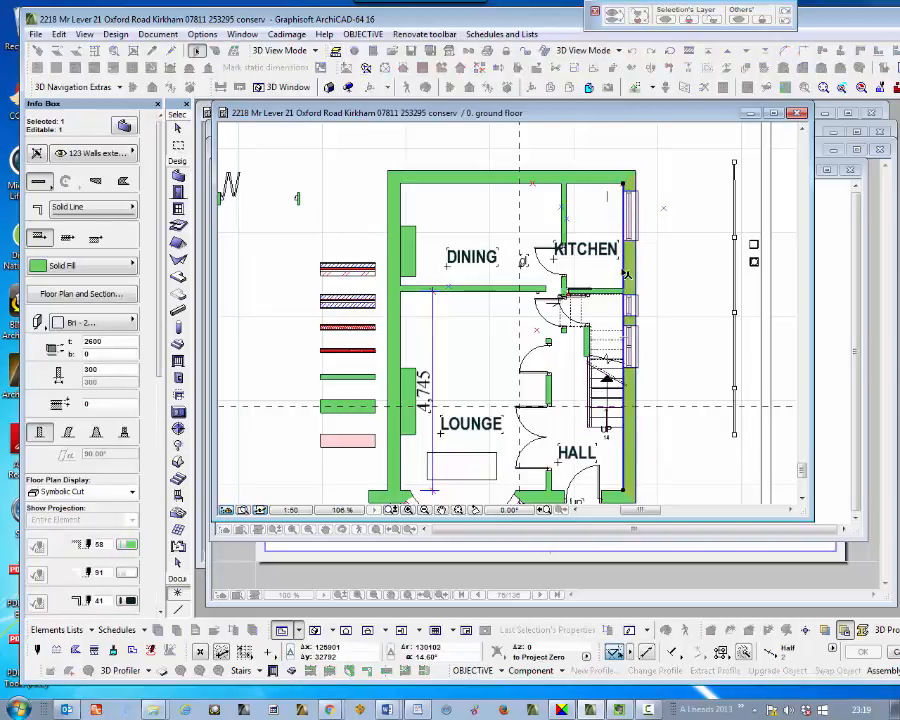
{"action": "left_click", "coordinate": [626, 254]}
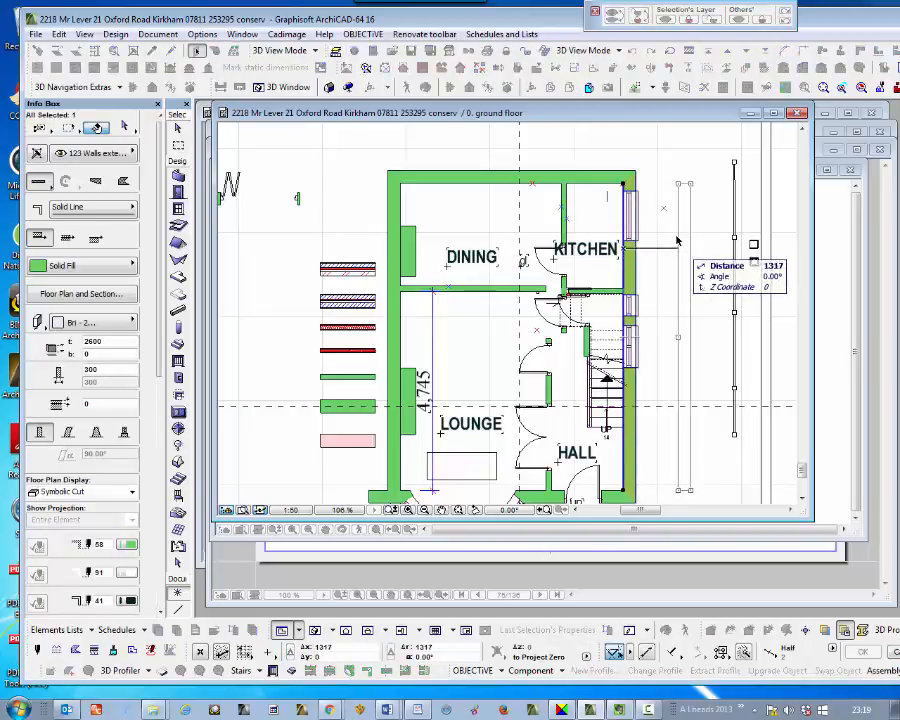
{"action": "left_click", "coordinate": [667, 211]}
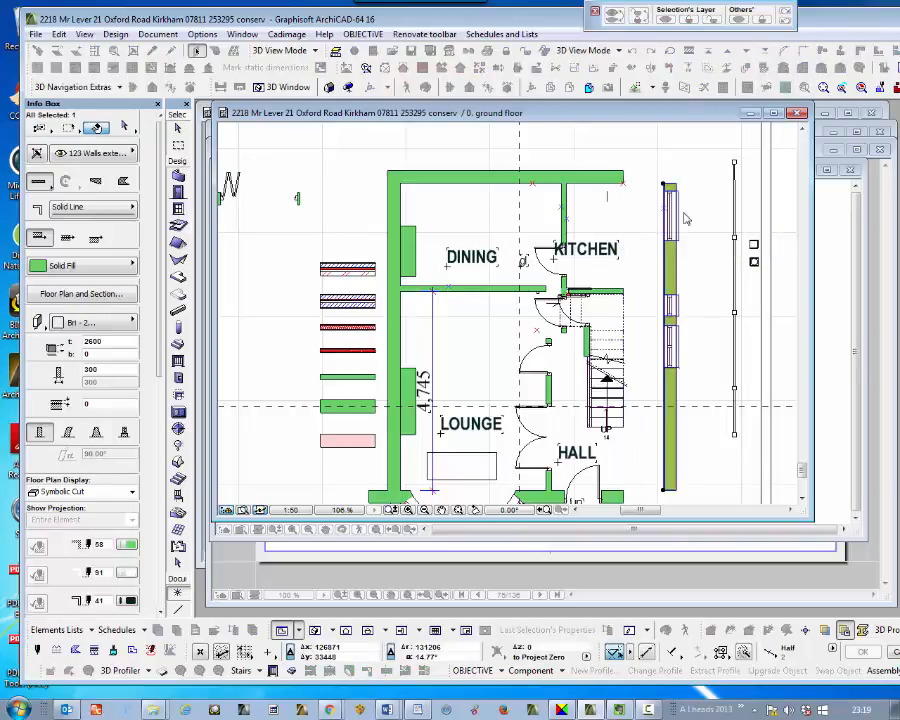
{"action": "key", "text": "Escape"}
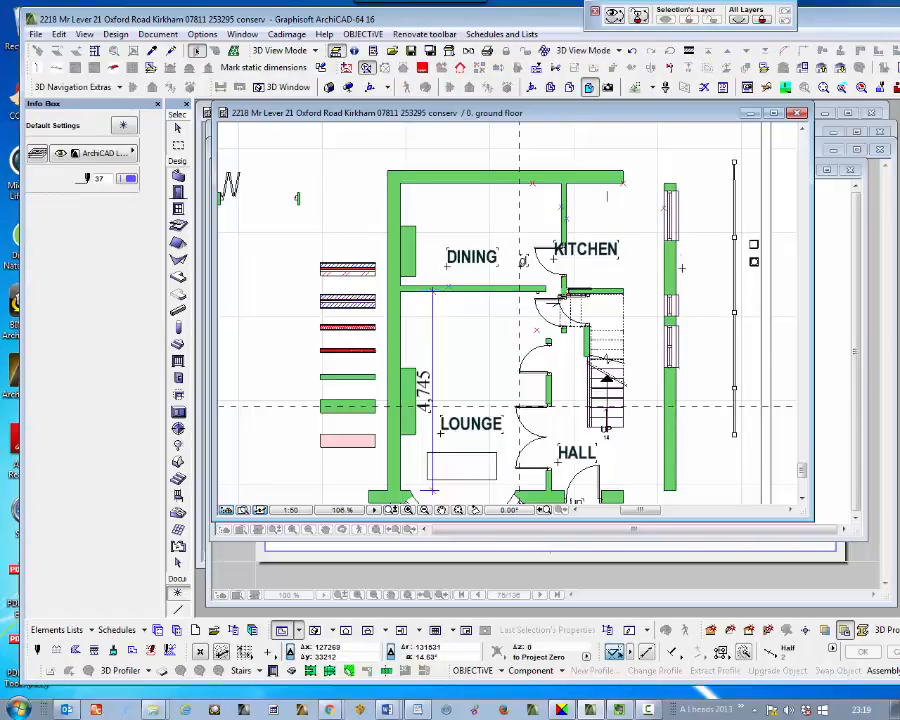
Intersect the rear wall with the relocated kitchen side wall to close the rear corner.
{"action": "scroll", "coordinate": [683, 193], "scroll_direction": "up", "scroll_amount": 2}
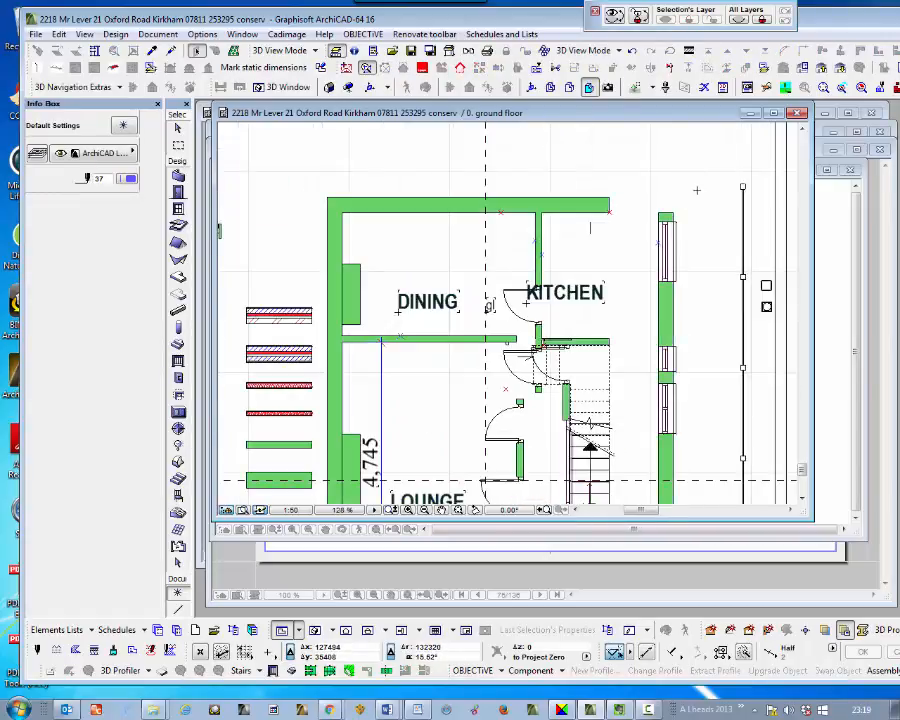
{"action": "left_click", "coordinate": [574, 210]}
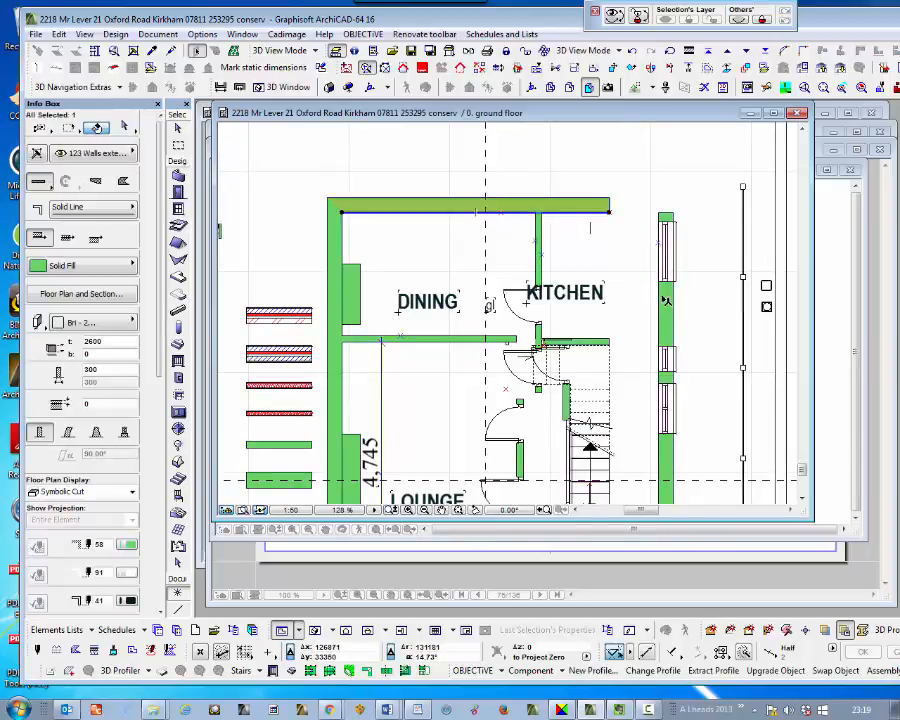
{"action": "left_click", "coordinate": [666, 320], "text": "shift"}
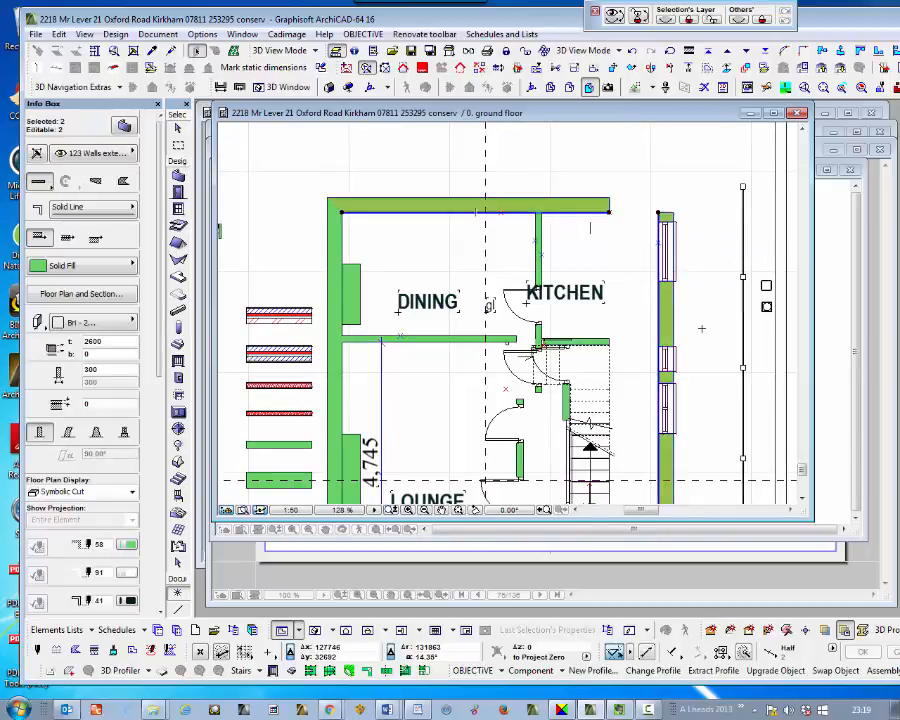
{"action": "key", "text": "ctrl+i"}
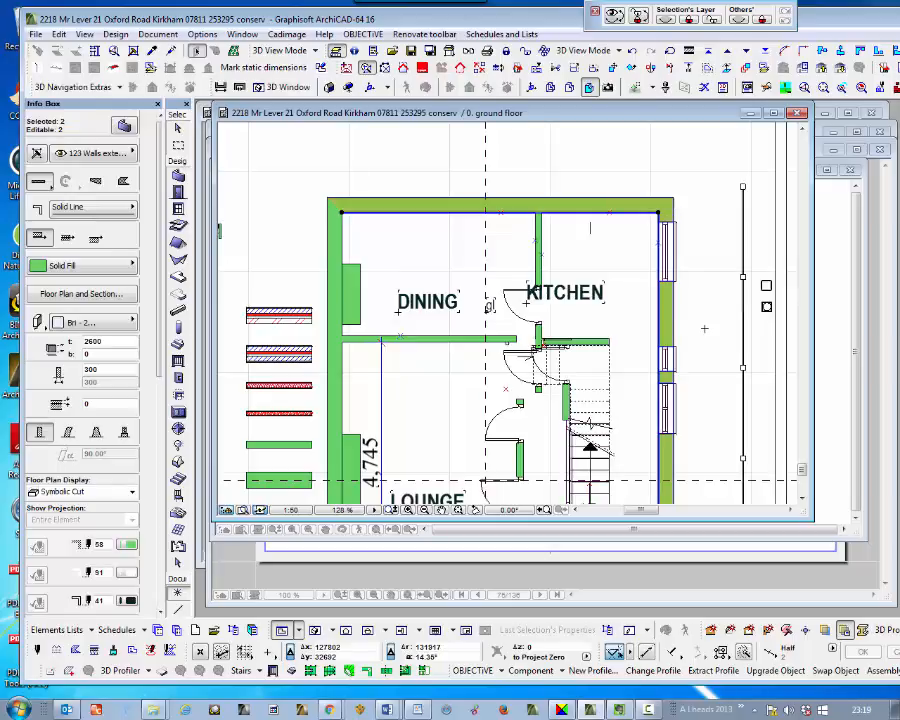
{"action": "key", "text": "Escape"}
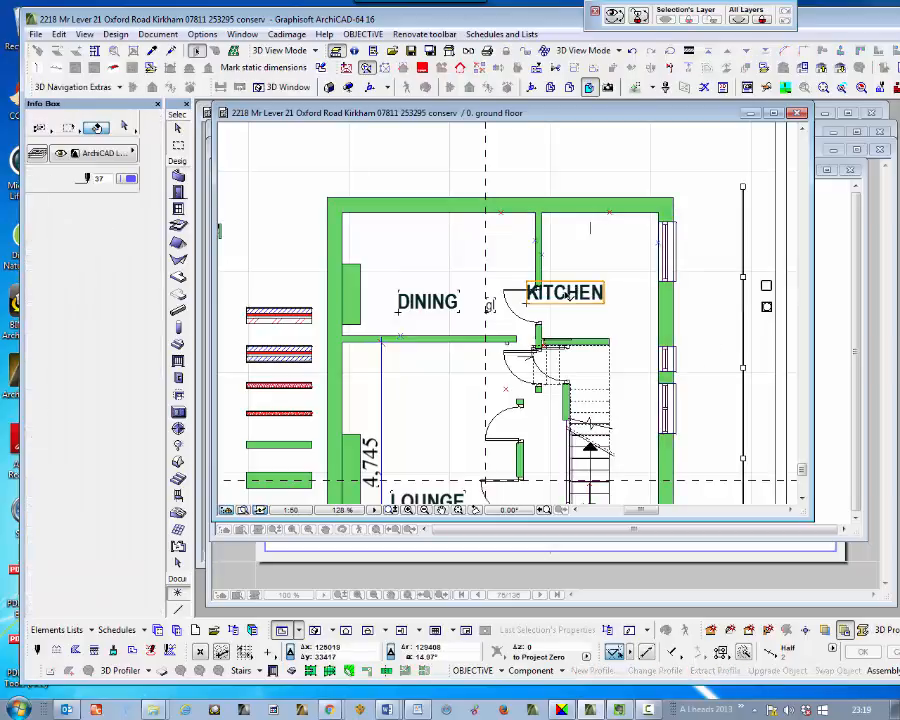
Swap the KITCHEN and DINING room labels so each sits in the other room.
{"action": "left_click", "coordinate": [567, 294]}
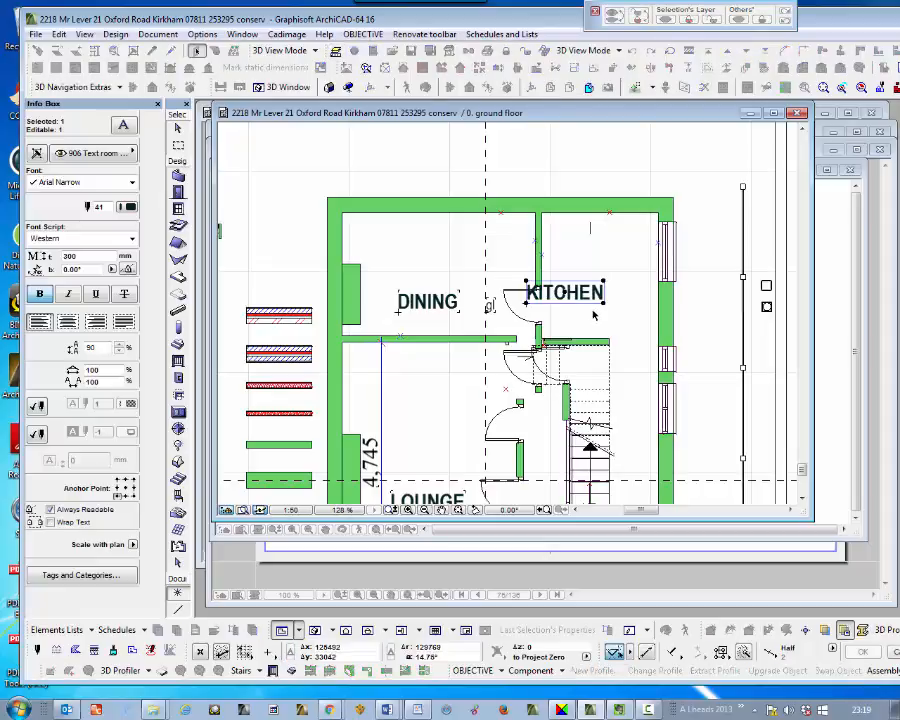
{"action": "left_click_drag", "start_coordinate": [583, 310], "coordinate": [455, 308]}
{"action": "left_click", "coordinate": [400, 312]}
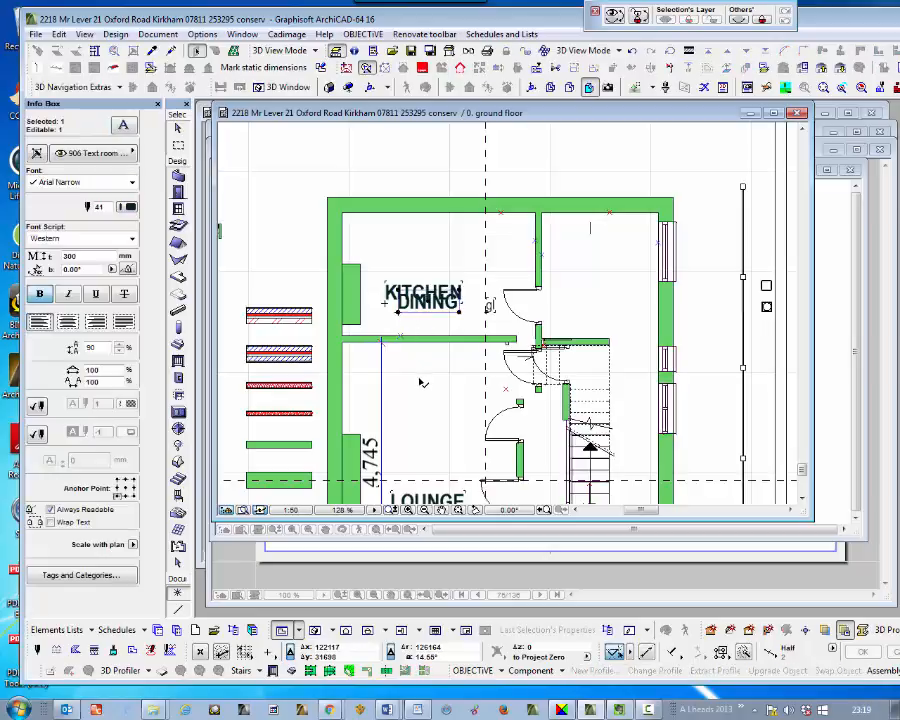
{"action": "key", "text": "ctrl+d"}
{"action": "left_click", "coordinate": [402, 323]}
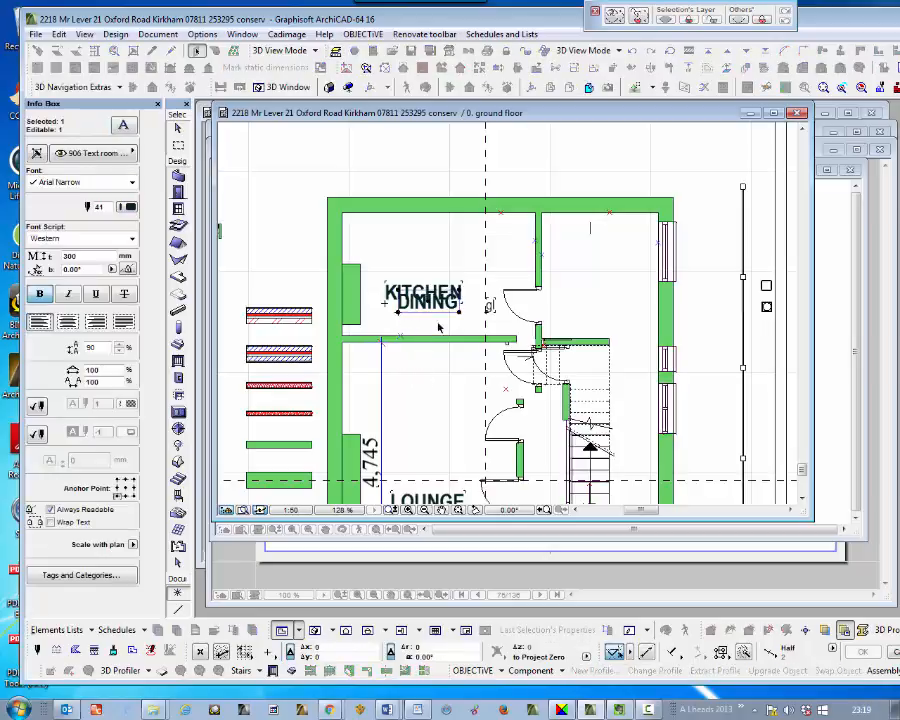
{"action": "left_click", "coordinate": [572, 336]}
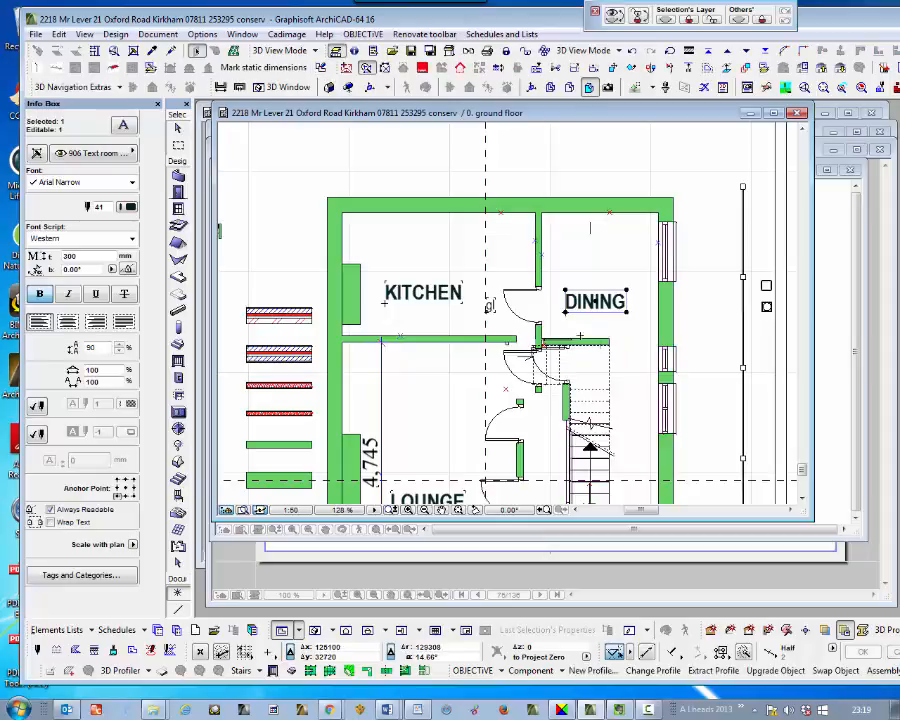
{"action": "left_click", "coordinate": [716, 346]}
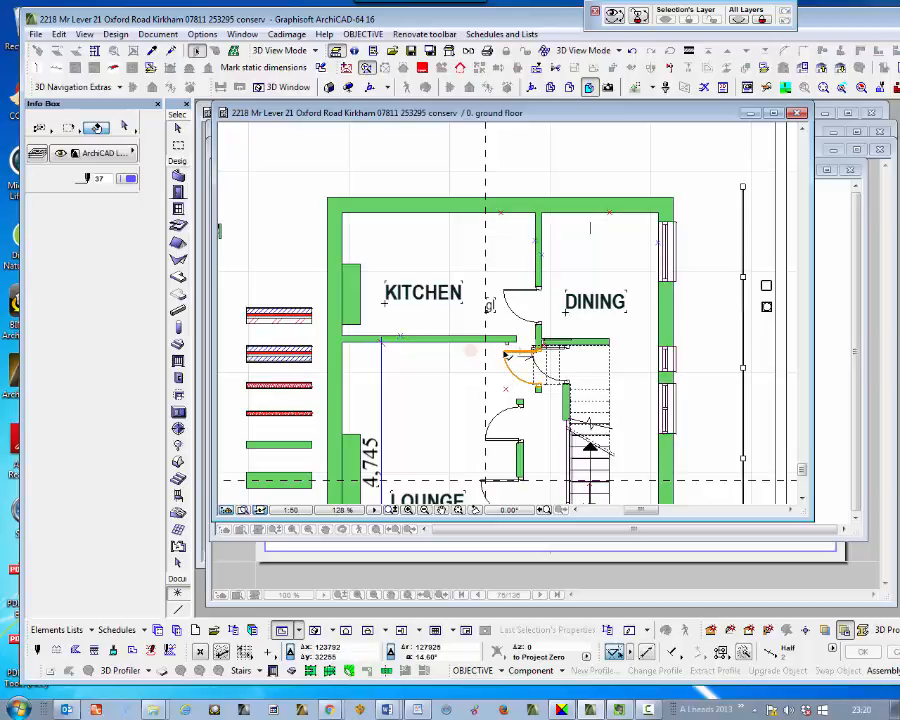
Copy the kitchen-dining door about 1100 mm along the partition towards the rear wall.
{"action": "left_click", "coordinate": [507, 386]}
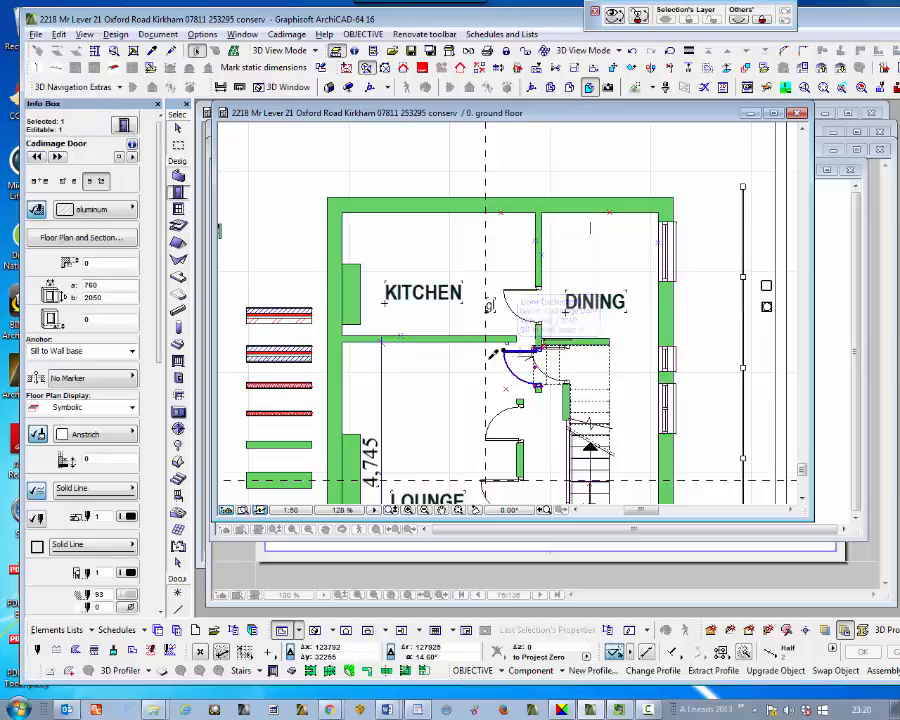
{"action": "left_click", "coordinate": [485, 326]}
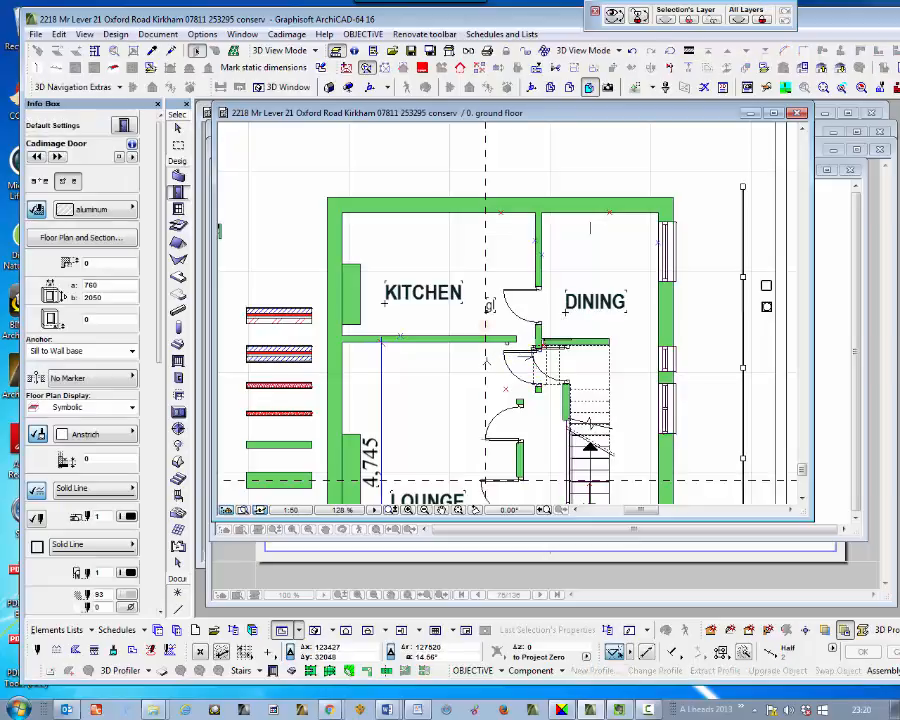
{"action": "left_click", "coordinate": [490, 304]}
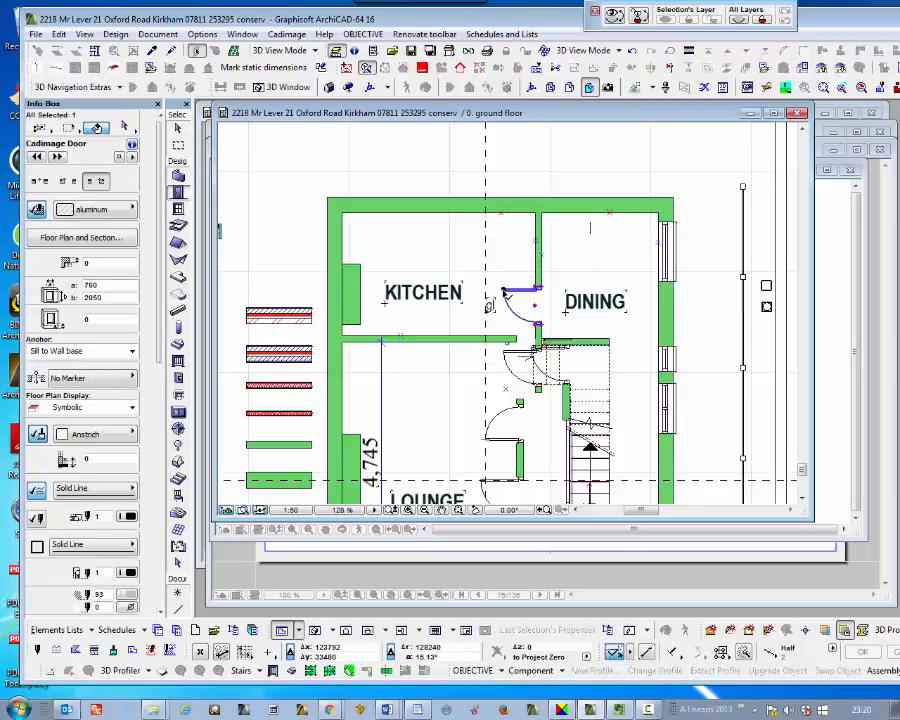
{"action": "key", "text": "shift"}
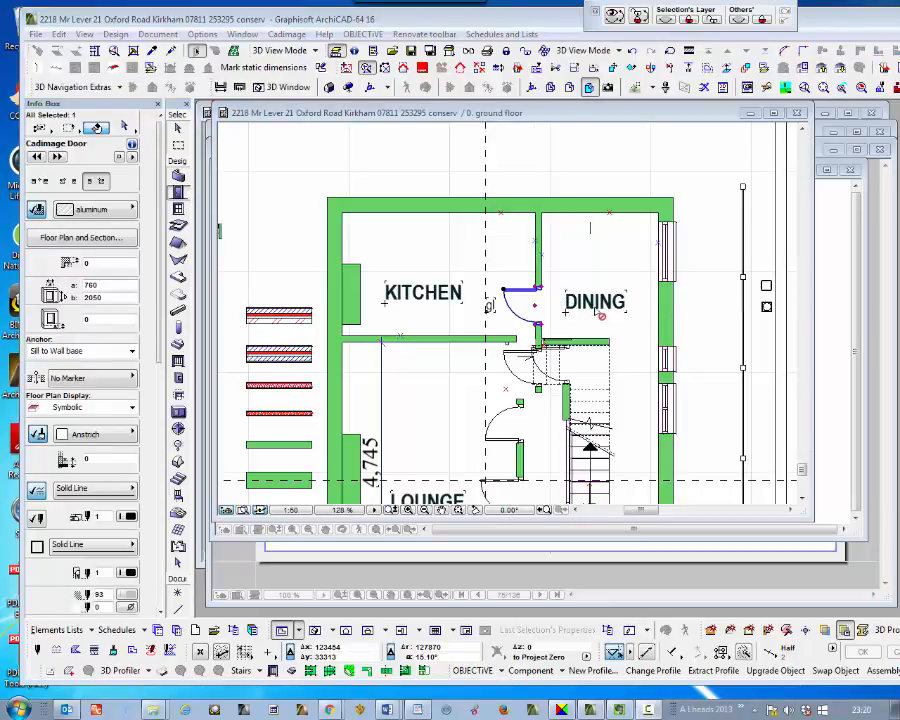
{"action": "left_click", "coordinate": [540, 308]}
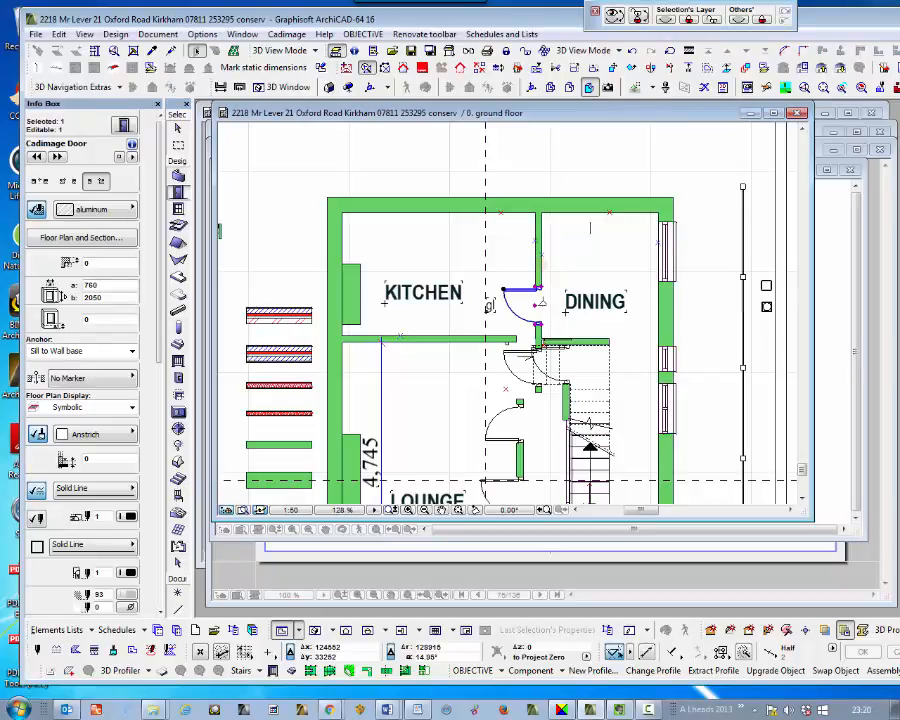
{"action": "key", "text": "ctrl+t"}
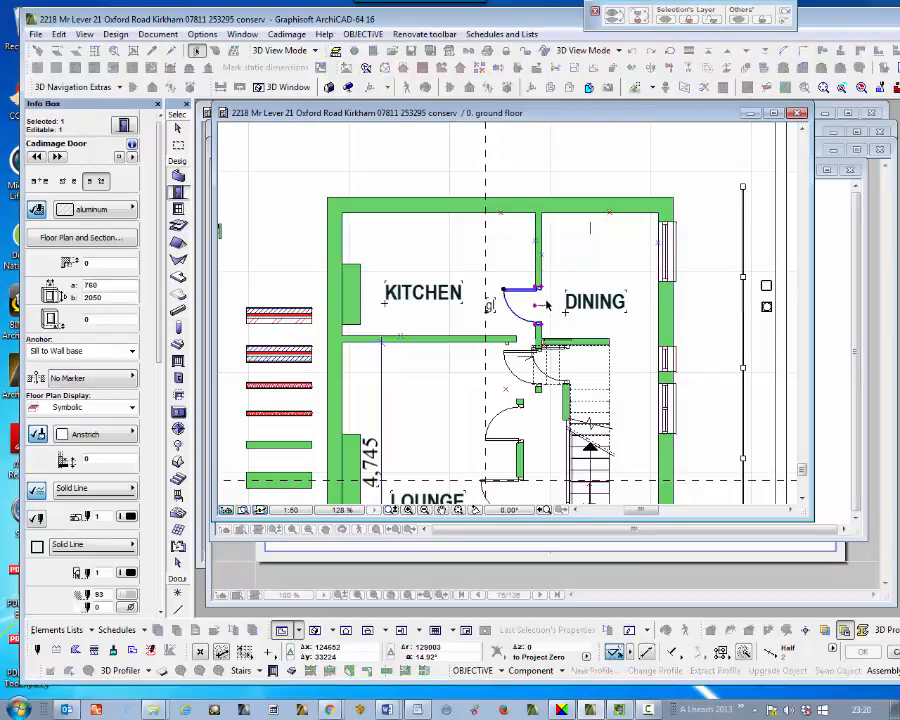
{"action": "left_click", "coordinate": [542, 299]}
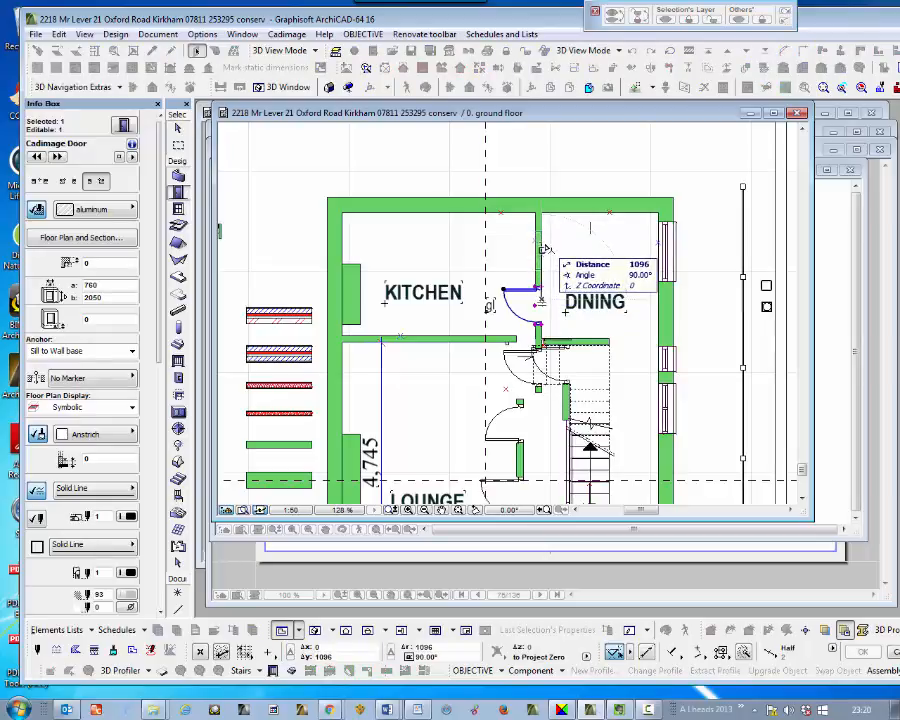
{"action": "left_click", "coordinate": [546, 248]}
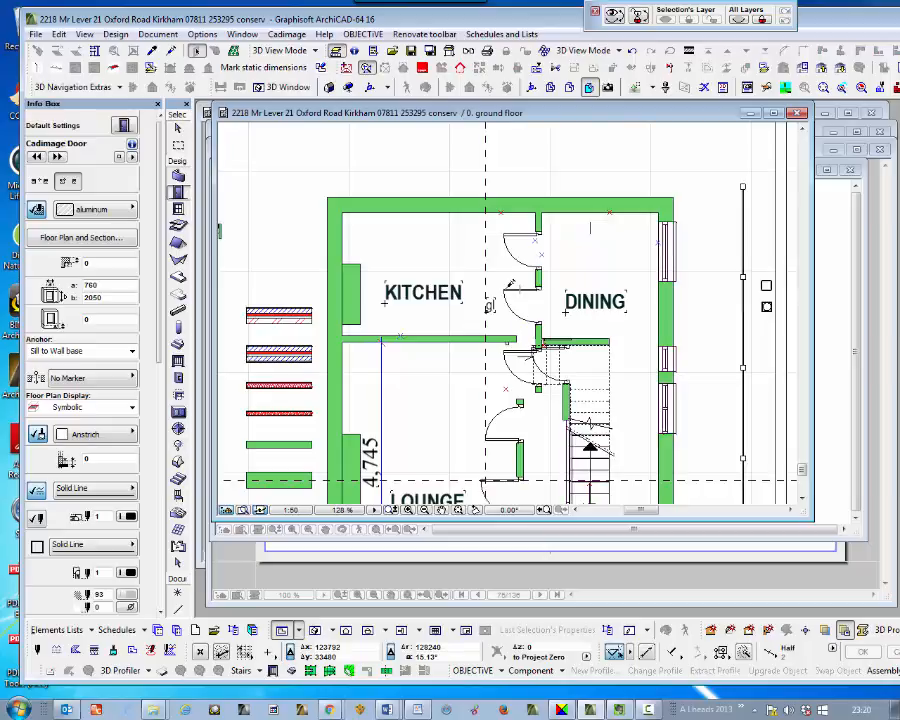
Set the width of the original kitchen-dining door, the one nearer the stairs, to 850 mm.
{"action": "mouse_move", "coordinate": [510, 285]}
{"action": "scroll", "coordinate": [510, 280], "scroll_direction": "down", "scroll_amount": 2}
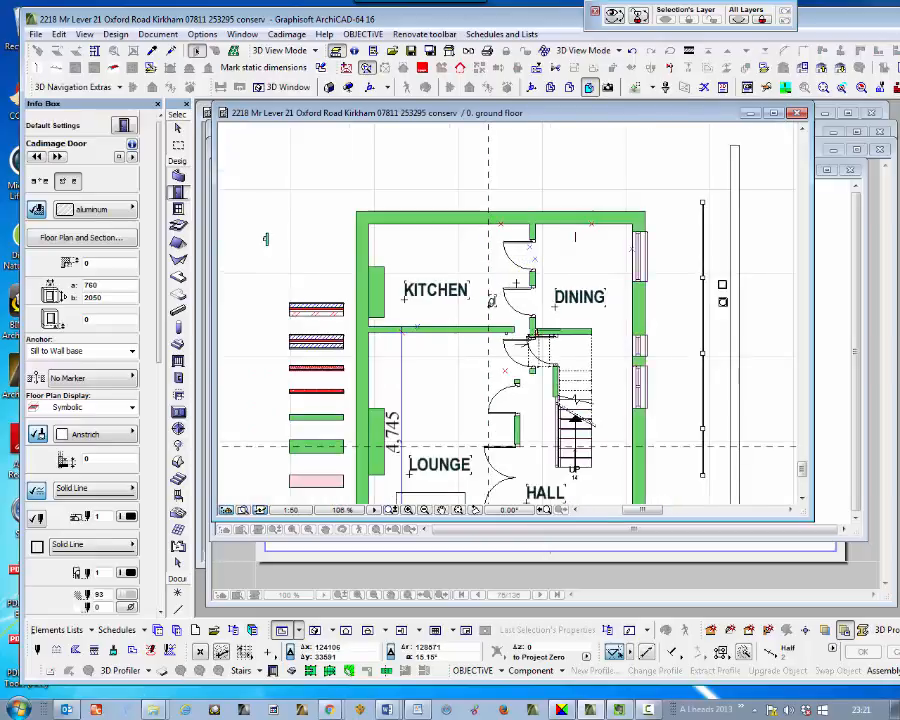
{"action": "scroll", "coordinate": [512, 282], "scroll_direction": "up", "scroll_amount": 2}
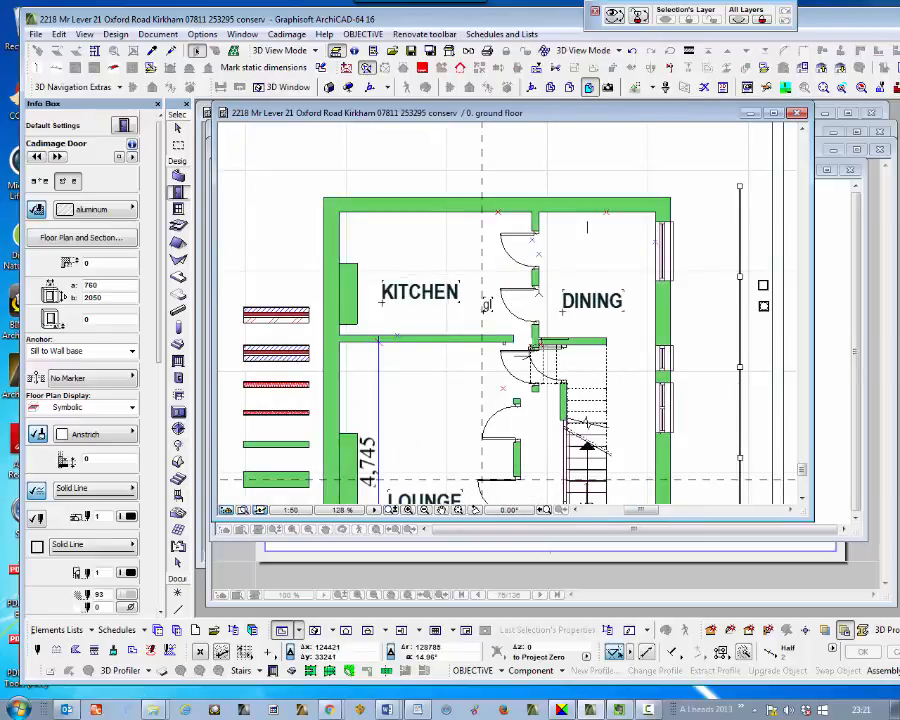
{"action": "left_click", "coordinate": [490, 302]}
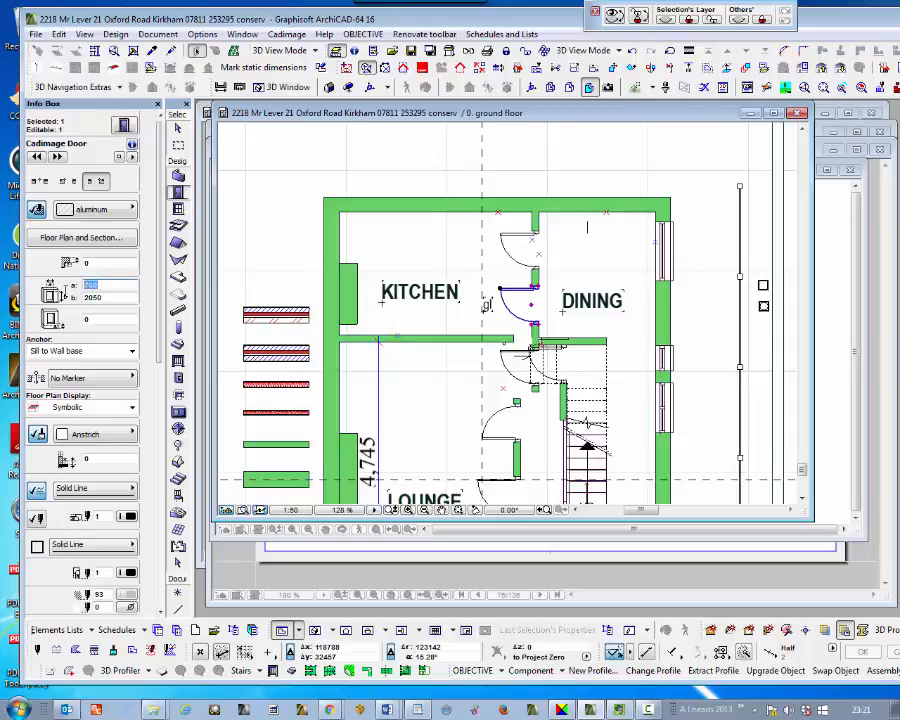
{"action": "type", "text": "8"}
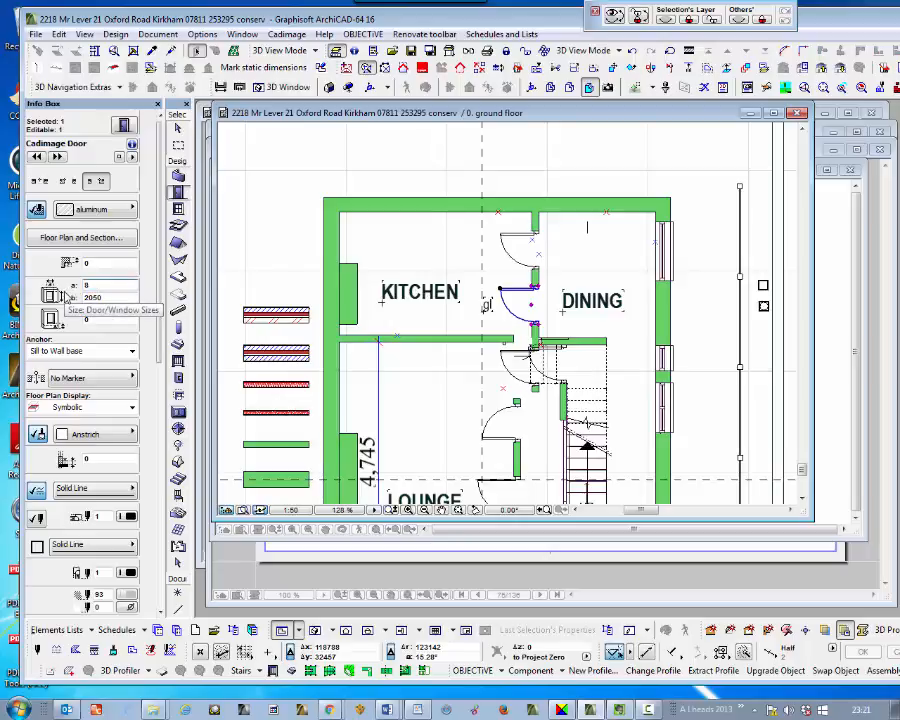
{"action": "type", "text": "80"}
{"action": "key", "text": "Return"}
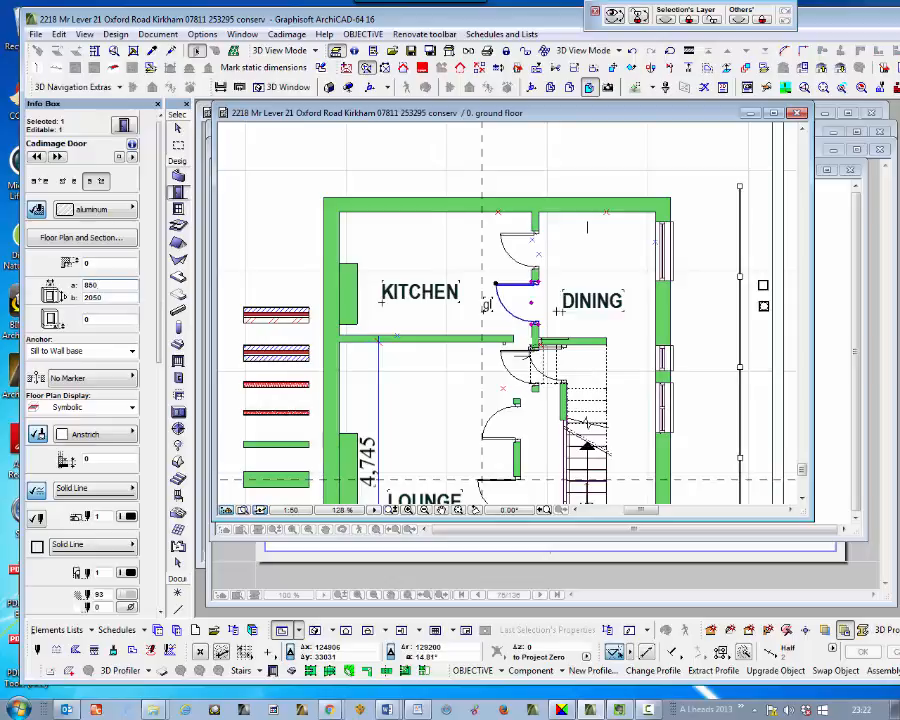
Move the 850 mm door so its jamb is 690 mm from the kitchen-lounge wall face, and delete the overlapping 760 mm door.
{"action": "left_click", "coordinate": [532, 325]}
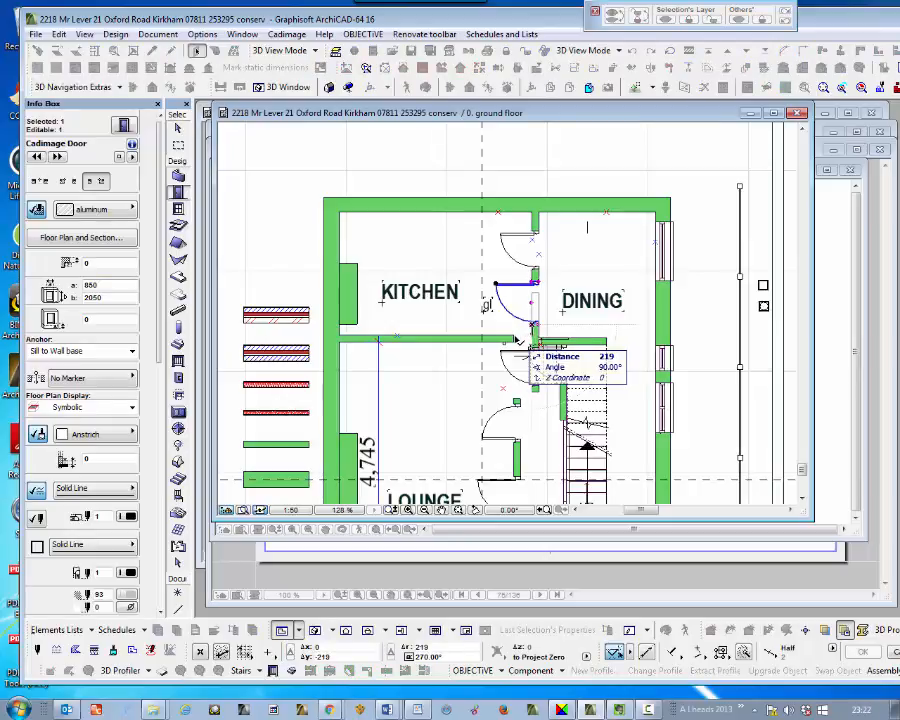
{"action": "key", "text": "y"}
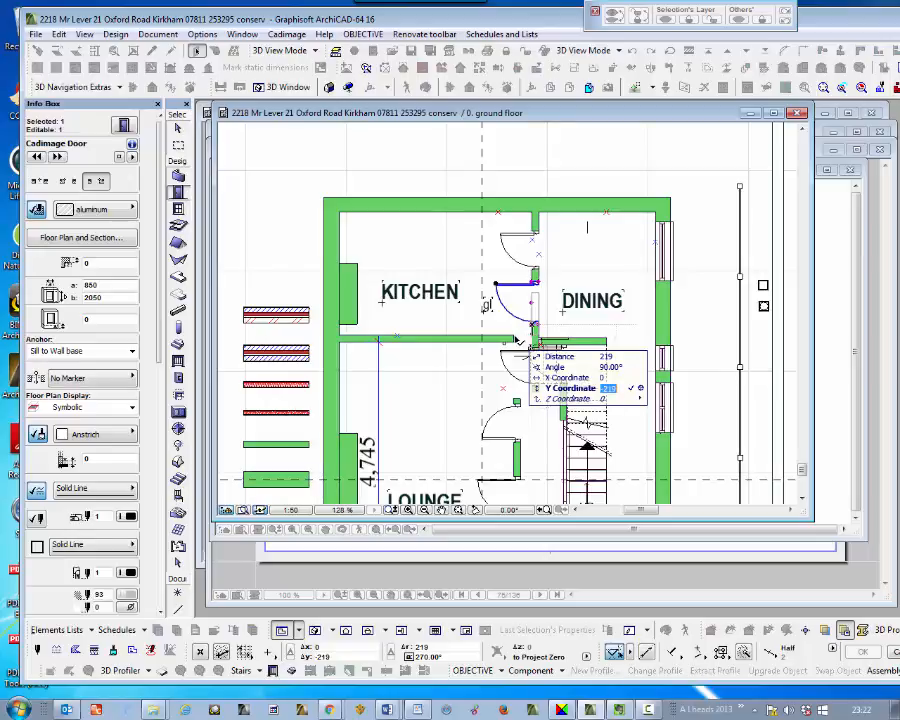
{"action": "type", "text": "690"}
{"action": "key", "text": "Return"}
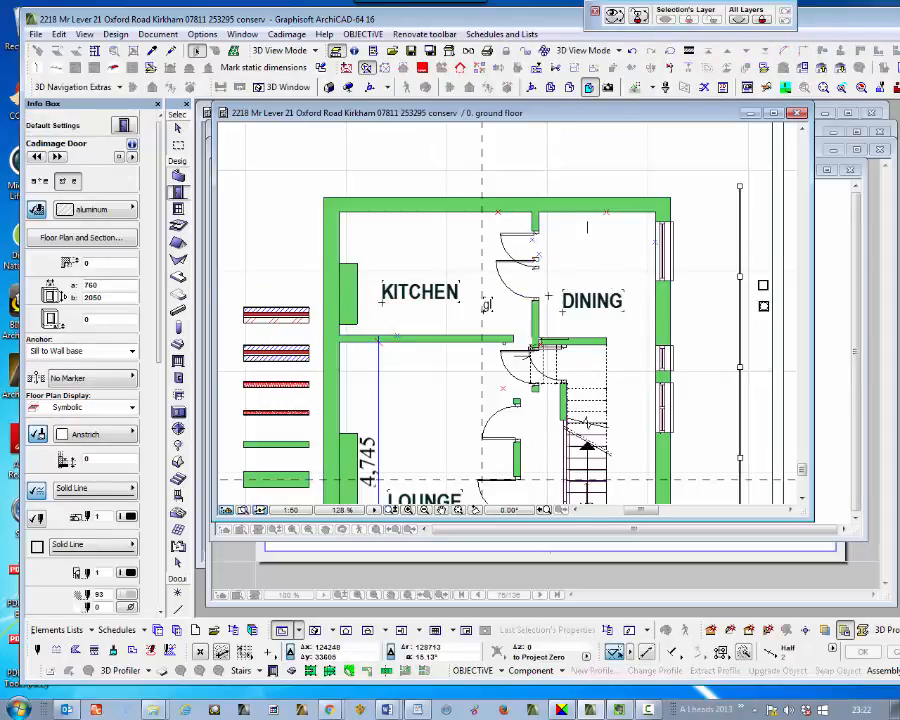
{"action": "left_click", "coordinate": [515, 235]}
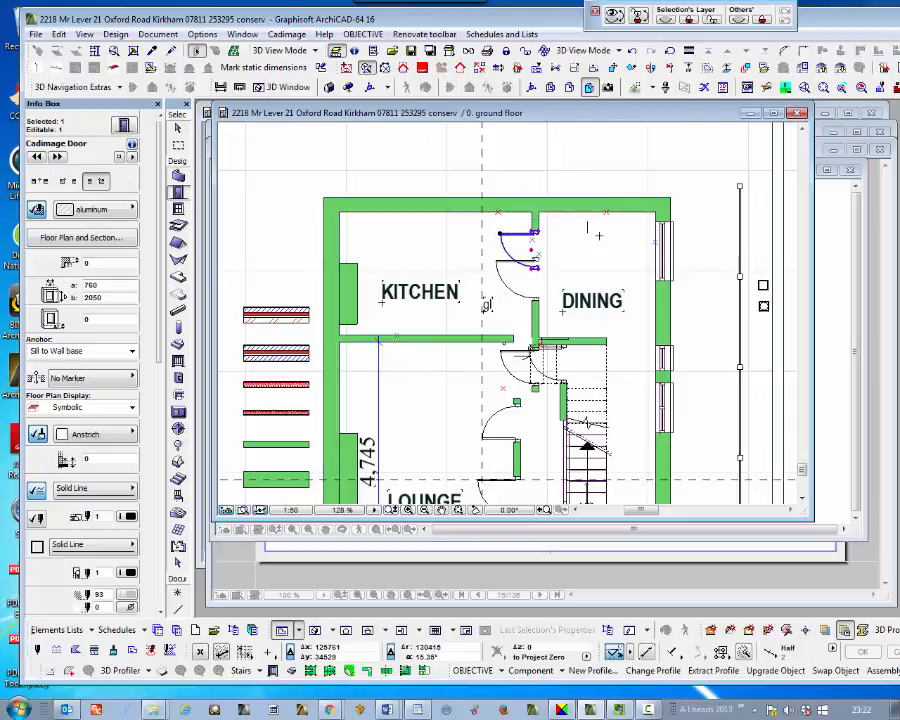
{"action": "key", "text": "Escape"}
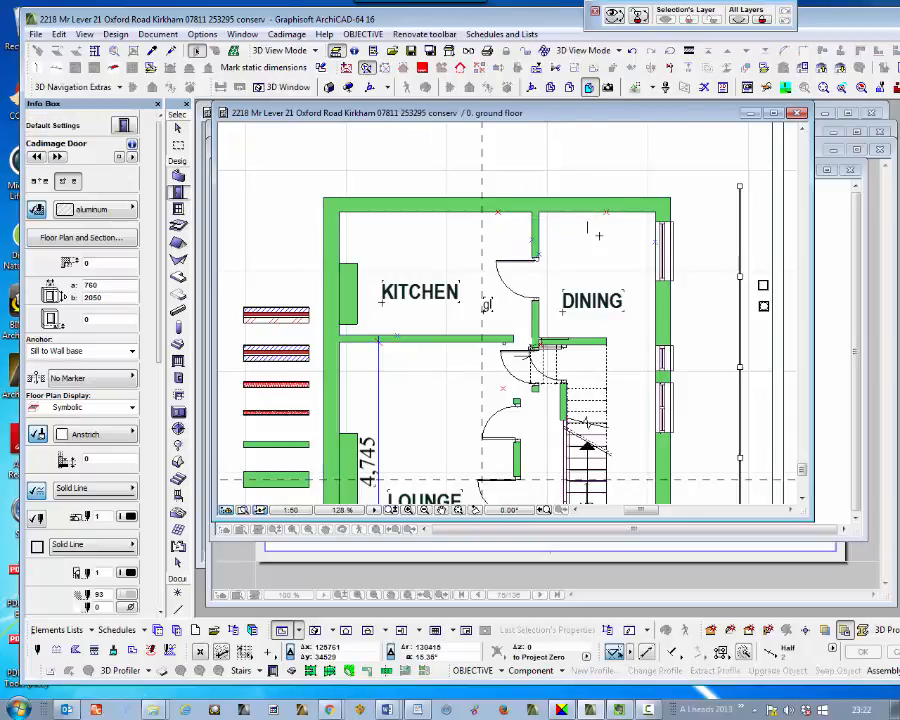
Place a 760 mm wide door in the lounge's outer side wall beside the chimney breast, opening into the room.
{"action": "left_click", "coordinate": [340, 397]}
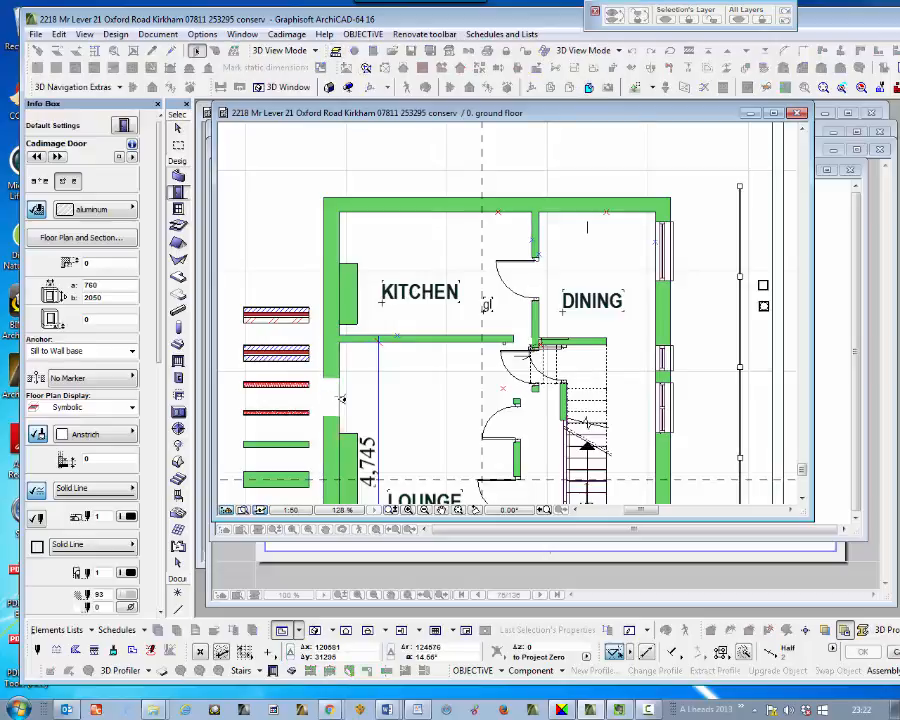
{"action": "left_click", "coordinate": [365, 427]}
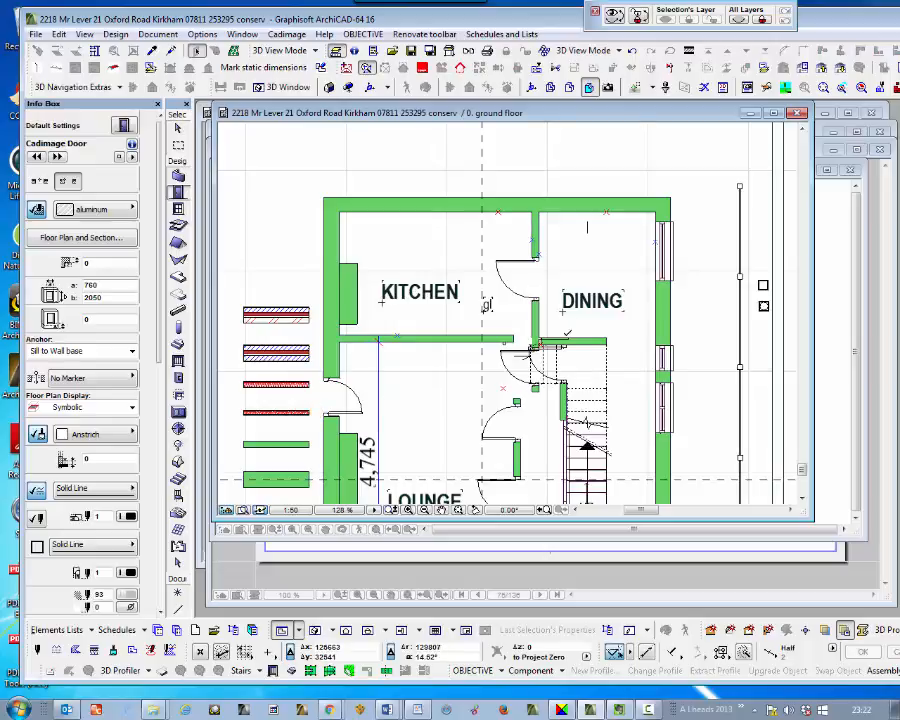
Place an 850 mm door matching the kitchen-dining door in the dining room's rear wall, 670 mm from the partition, opening outwards.
{"action": "left_click", "coordinate": [520, 262]}
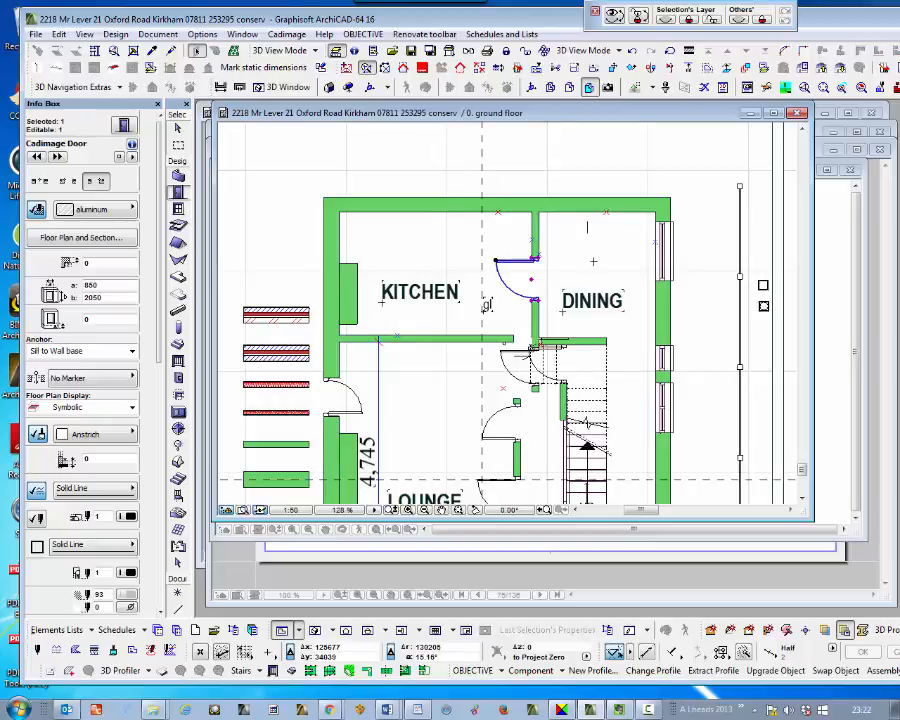
{"action": "key", "text": "Escape"}
{"action": "scroll", "coordinate": [562, 291], "scroll_direction": "down", "scroll_amount": 1}
{"action": "scroll", "coordinate": [623, 206], "scroll_direction": "up", "scroll_amount": 1}
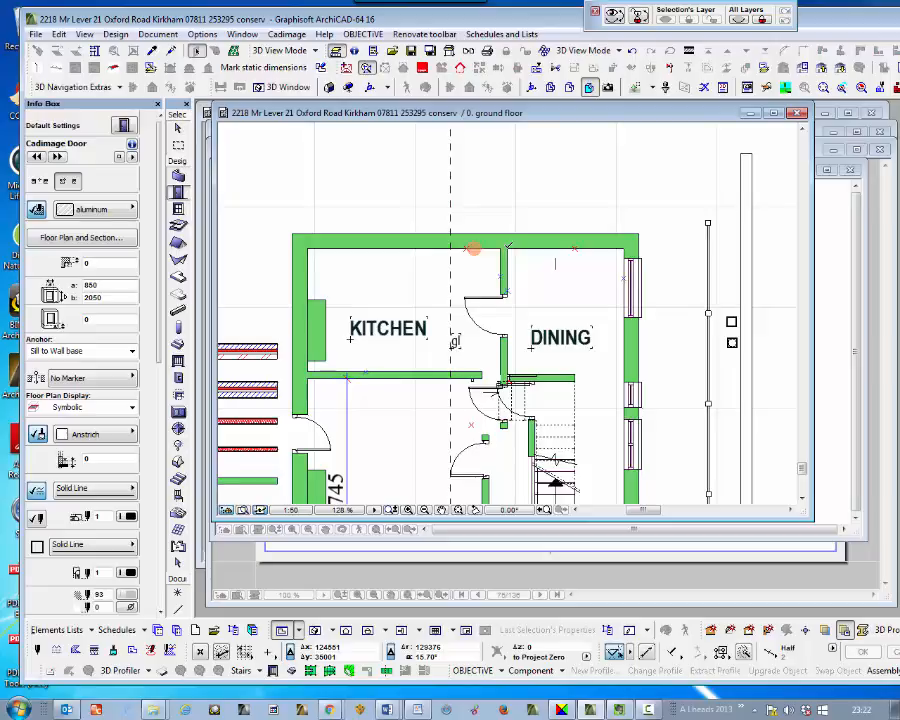
{"action": "type", "text": "x"}
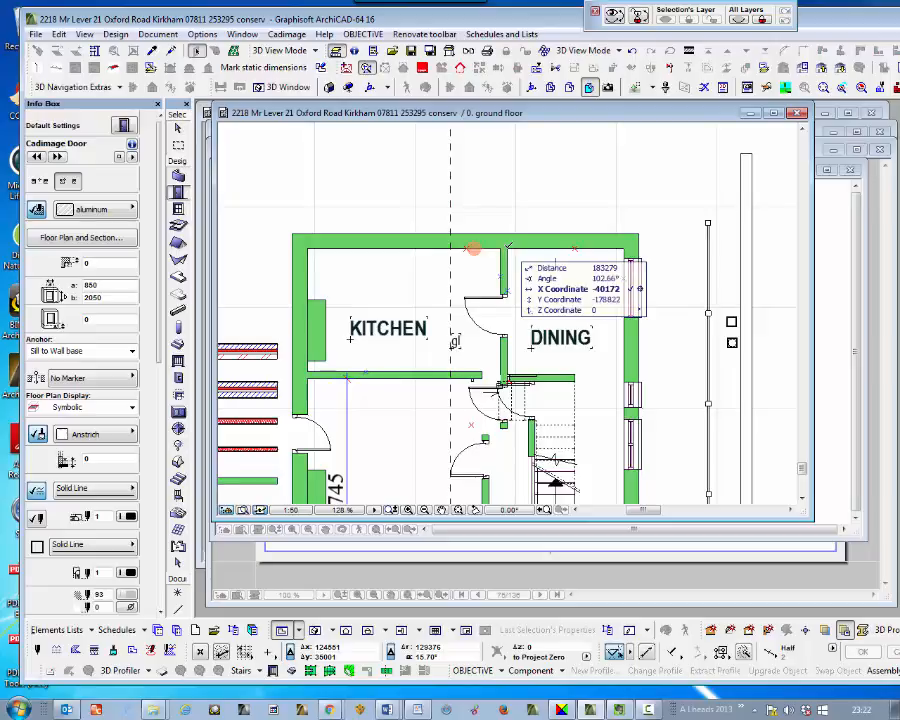
{"action": "type", "text": "67"}
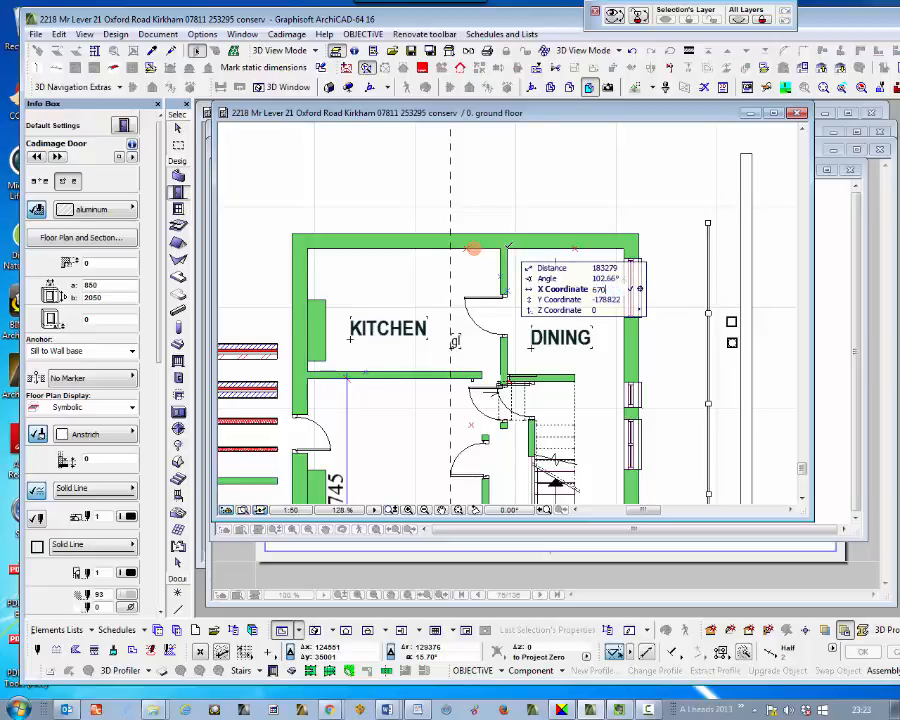
{"action": "type", "text": "0"}
{"action": "key", "text": "Return"}
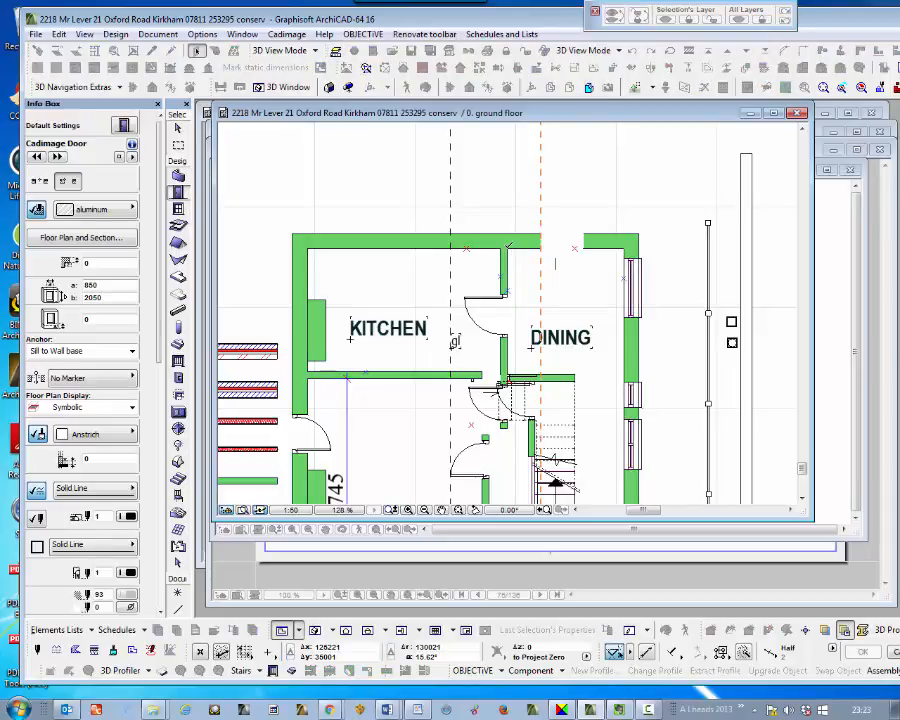
{"action": "left_click", "coordinate": [568, 214]}
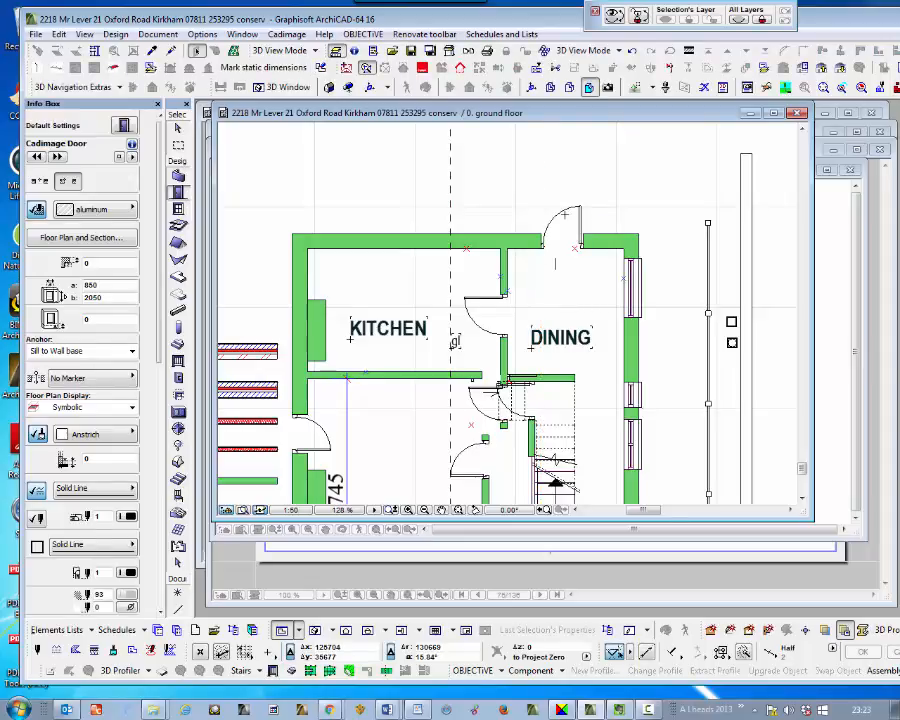
Widen the dining room's rear door to 2360 mm from its partition-side jamb and change it to a simple door opening.
{"action": "left_click", "coordinate": [581, 207], "text": "shift"}
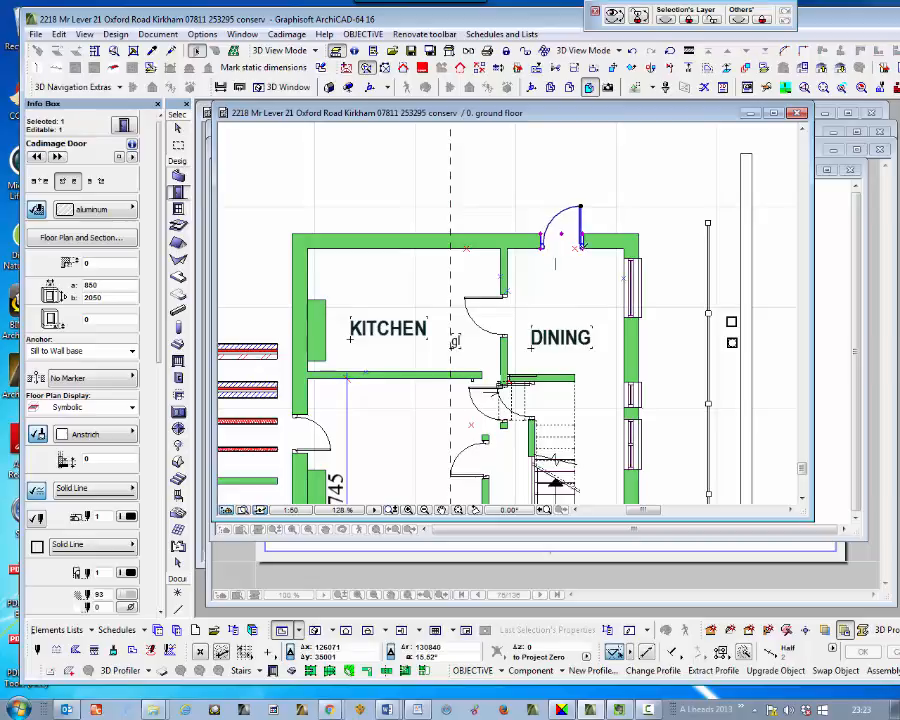
{"action": "left_click", "coordinate": [582, 247]}
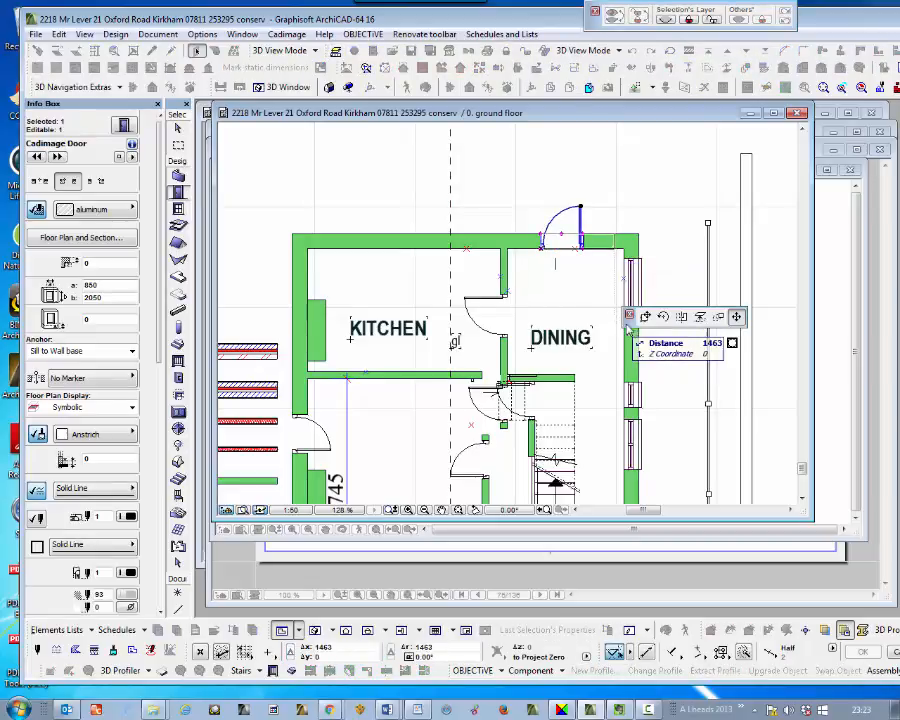
{"action": "left_click", "coordinate": [736, 317]}
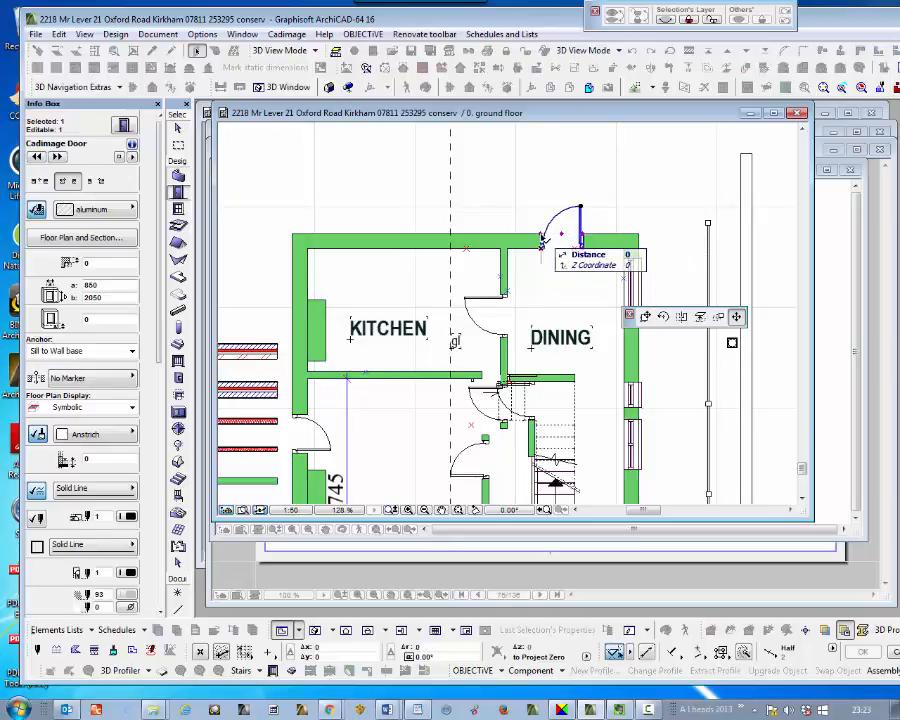
{"action": "key", "text": "x"}
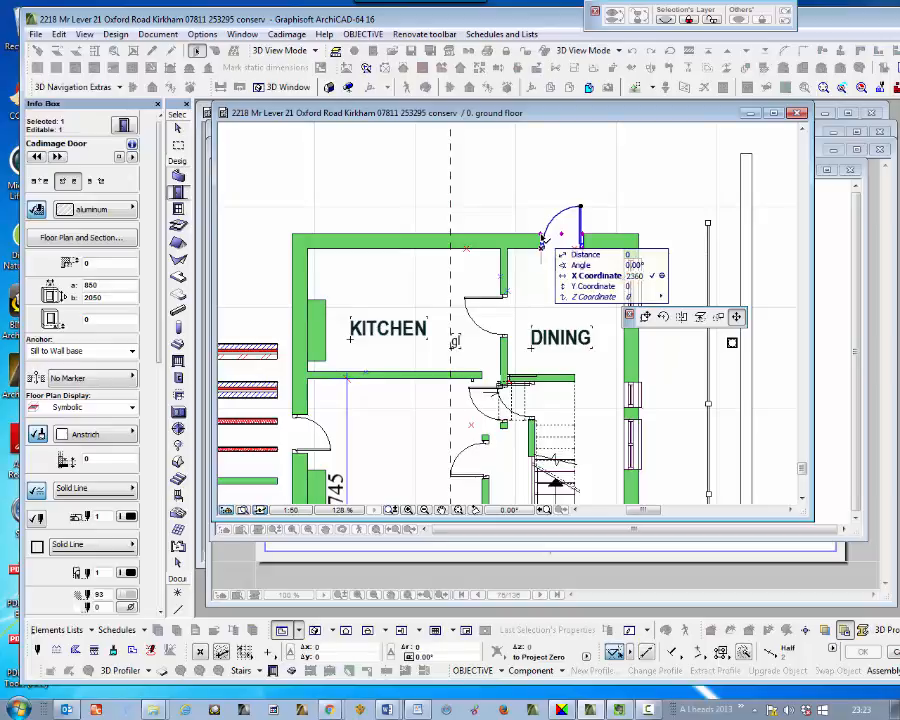
{"action": "key", "text": "Return"}
{"action": "key", "text": "Return"}
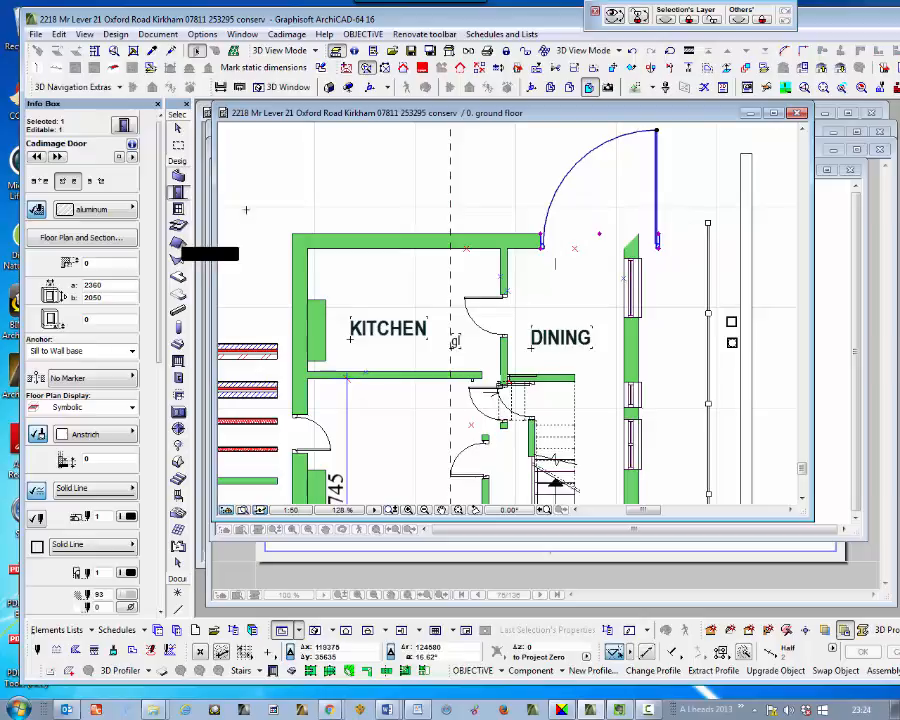
{"action": "left_click", "coordinate": [119, 157]}
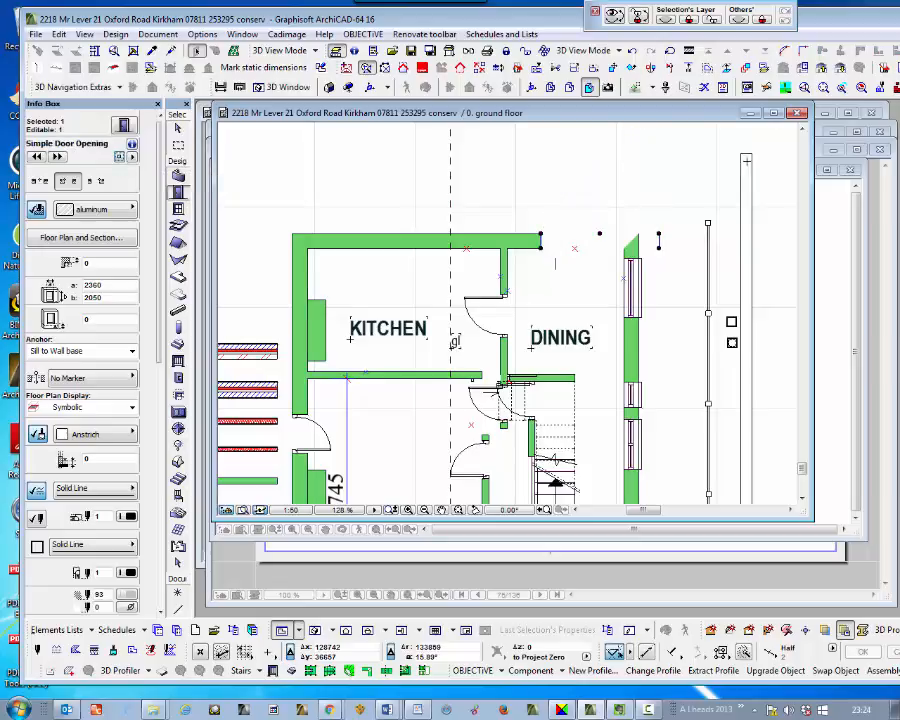
{"action": "key", "text": "Escape"}
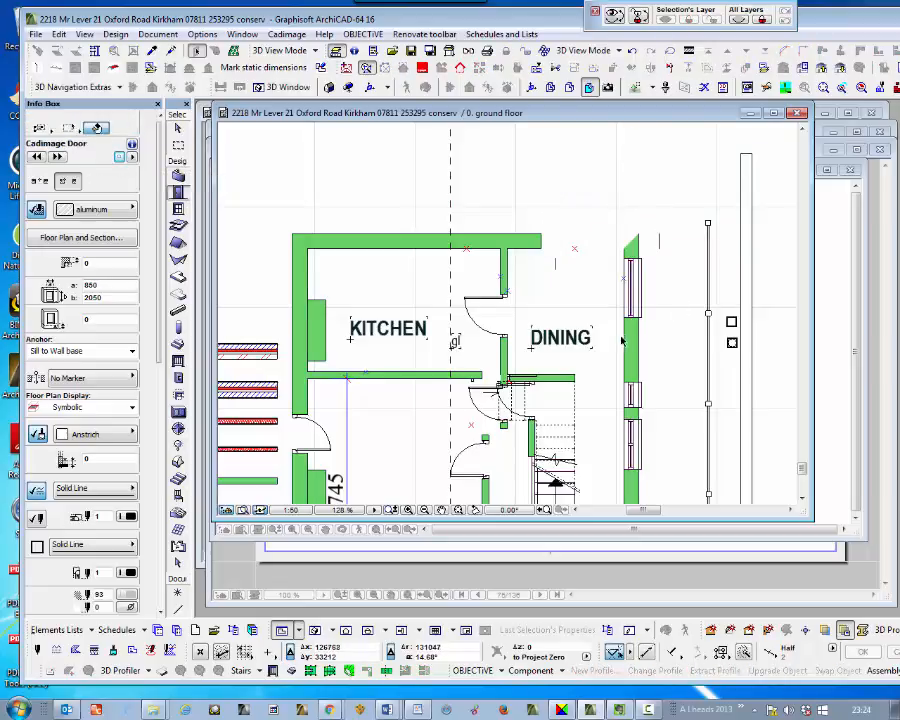
Move the dining room's outer side wall outwards so its inner face lines up with the far jamb of the rear opening.
{"action": "left_click", "coordinate": [674, 344]}
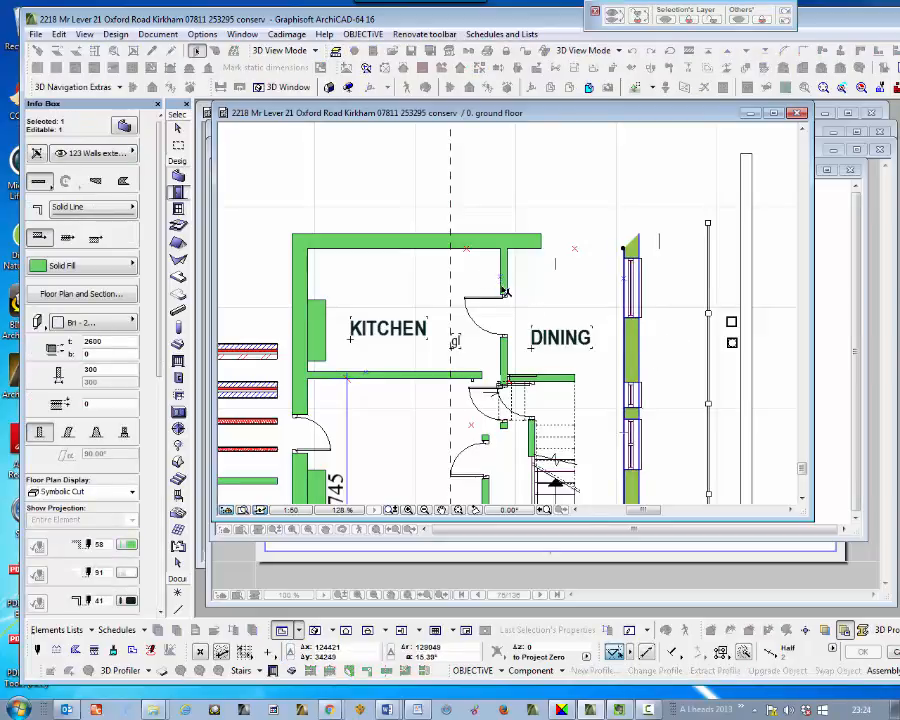
{"action": "left_click", "coordinate": [628, 249]}
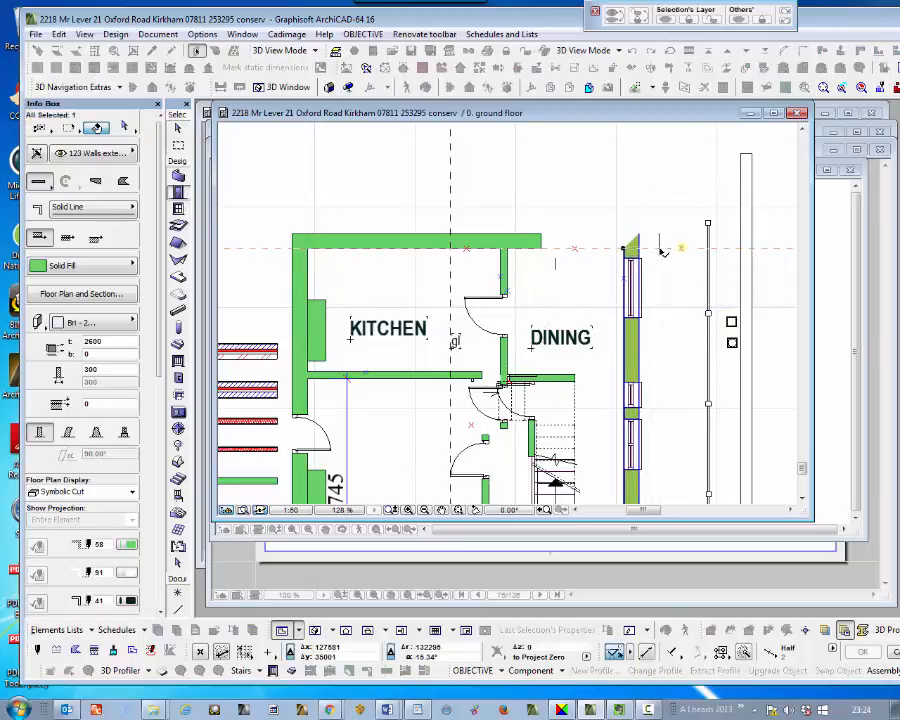
{"action": "left_click", "coordinate": [660, 249]}
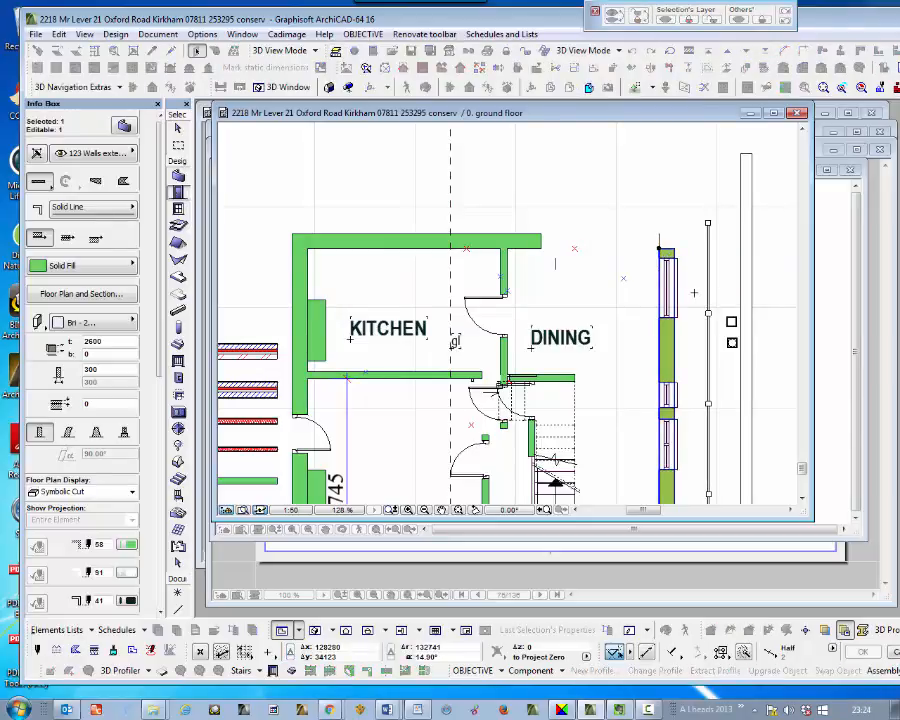
{"action": "key", "text": "x"}
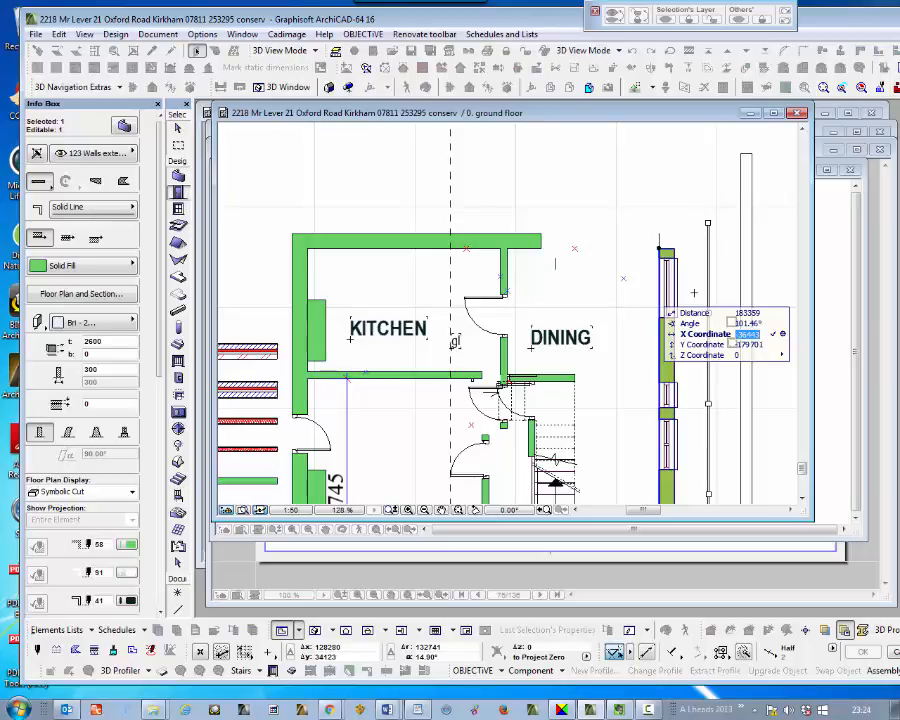
{"action": "key", "text": "Escape"}
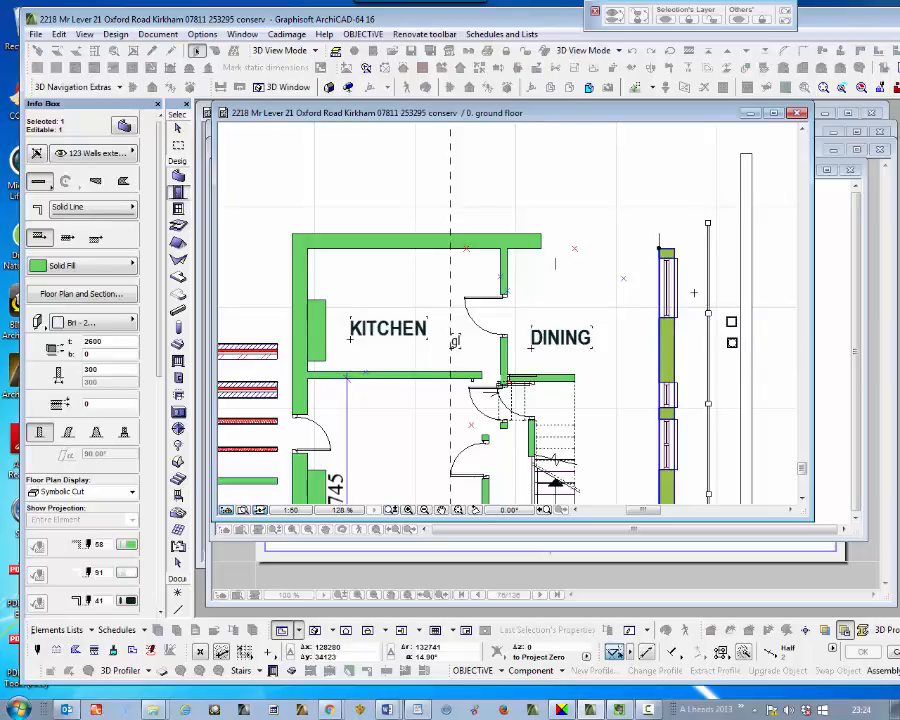
{"action": "scroll", "coordinate": [694, 293], "scroll_direction": "up", "scroll_amount": 1}
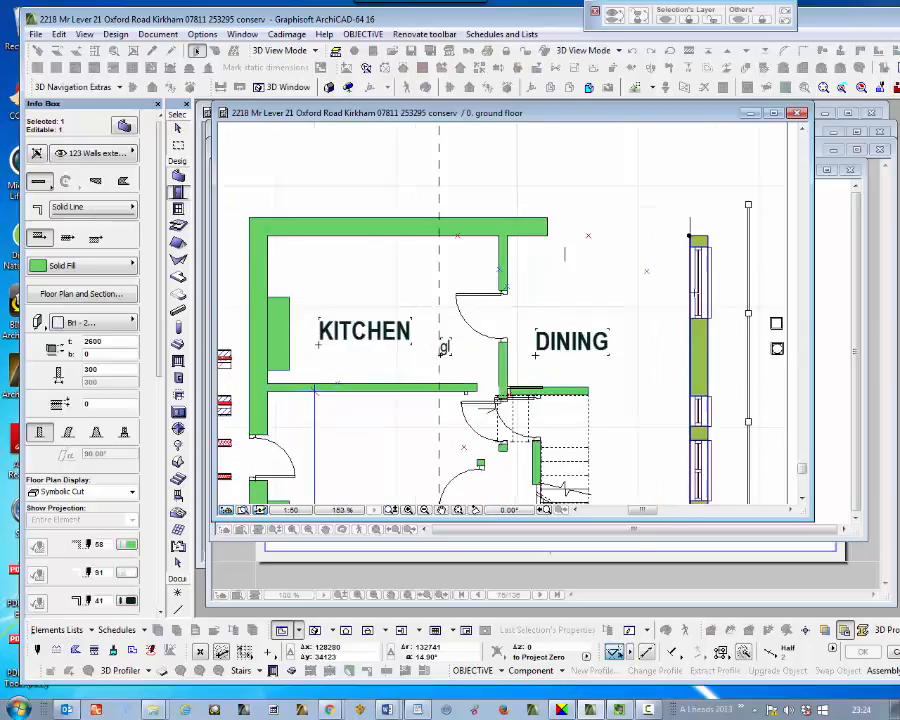
{"action": "left_click", "coordinate": [694, 293]}
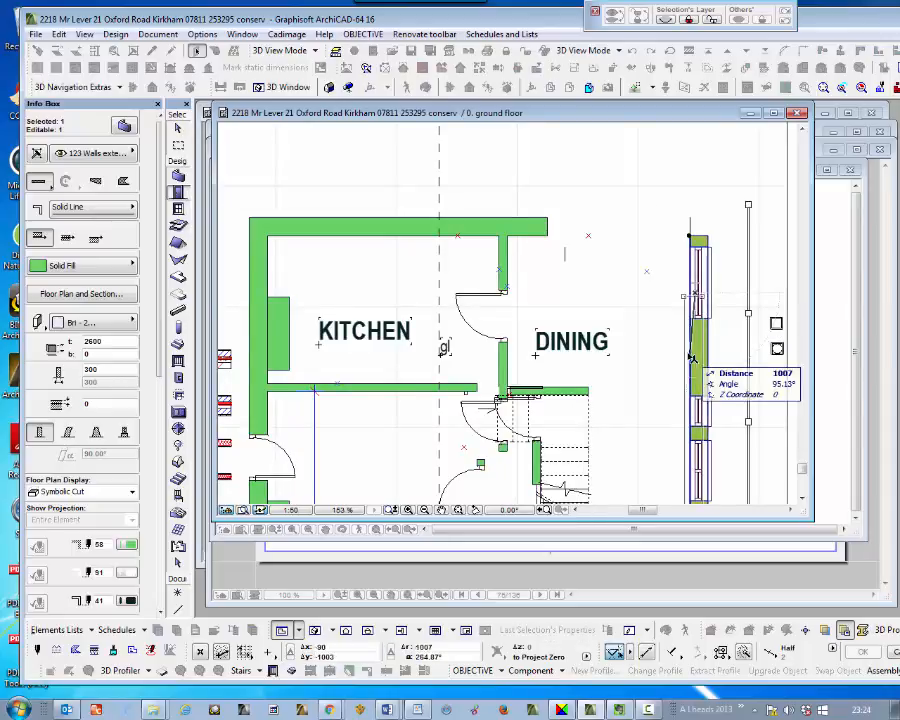
{"action": "key", "text": "Escape"}
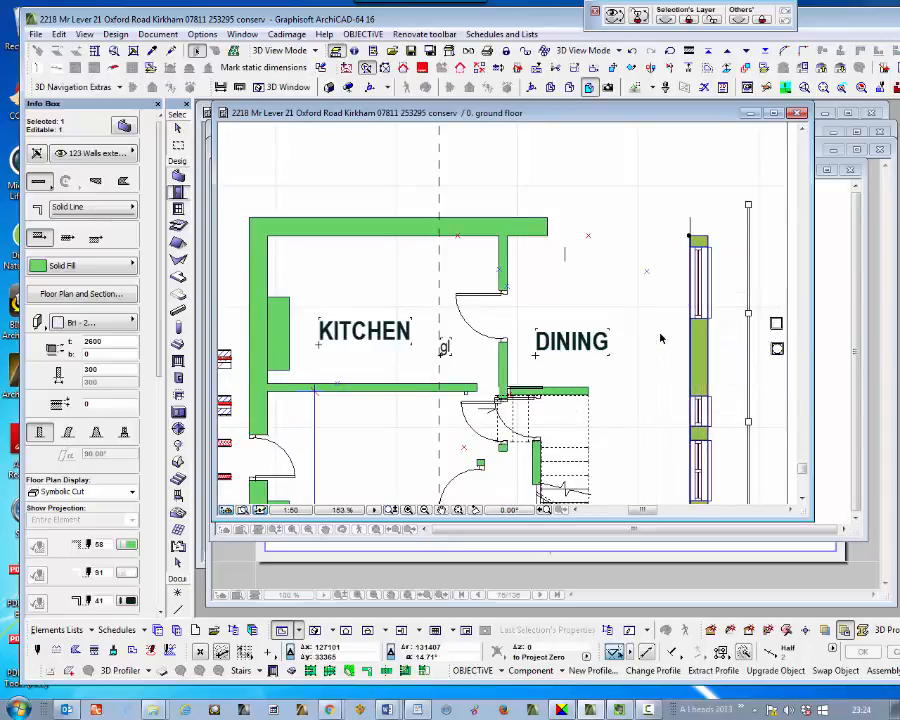
Move the dining room's outer side wall a further 2320 mm horizontally outwards from the rear opening.
{"action": "scroll", "coordinate": [660, 338], "scroll_direction": "down", "scroll_amount": 1}
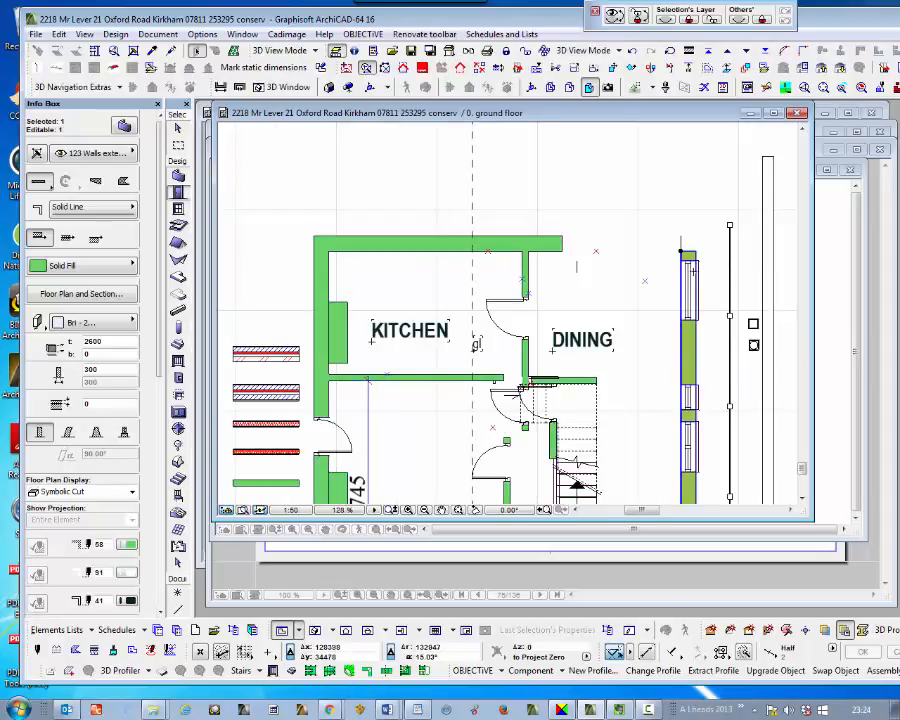
{"action": "scroll", "coordinate": [660, 338], "scroll_direction": "down", "scroll_amount": 1}
{"action": "scroll", "coordinate": [721, 268], "scroll_direction": "up", "scroll_amount": 2}
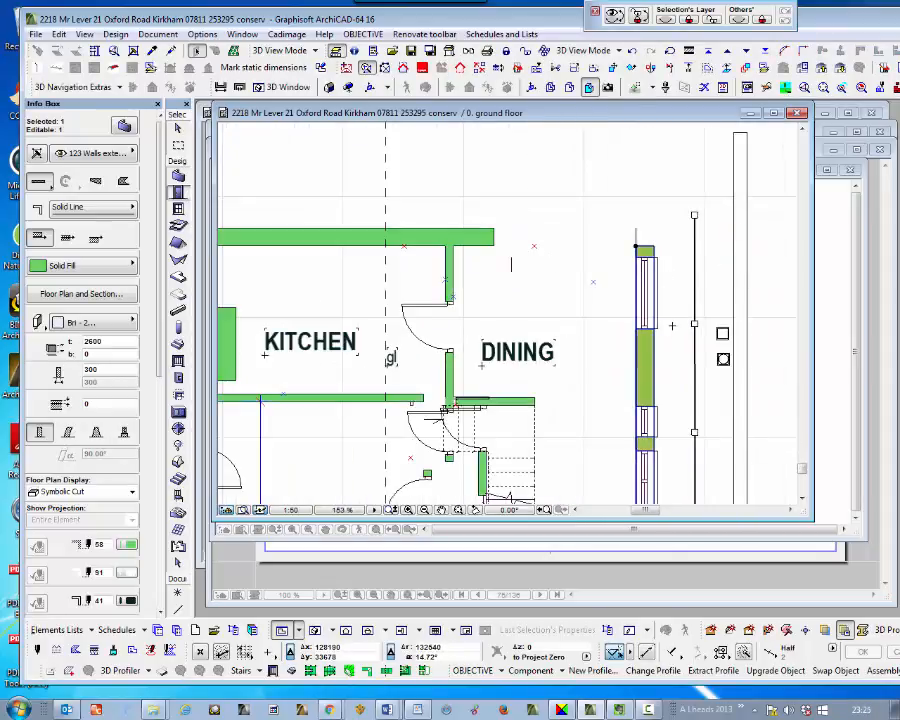
{"action": "key", "text": "ctrl+d"}
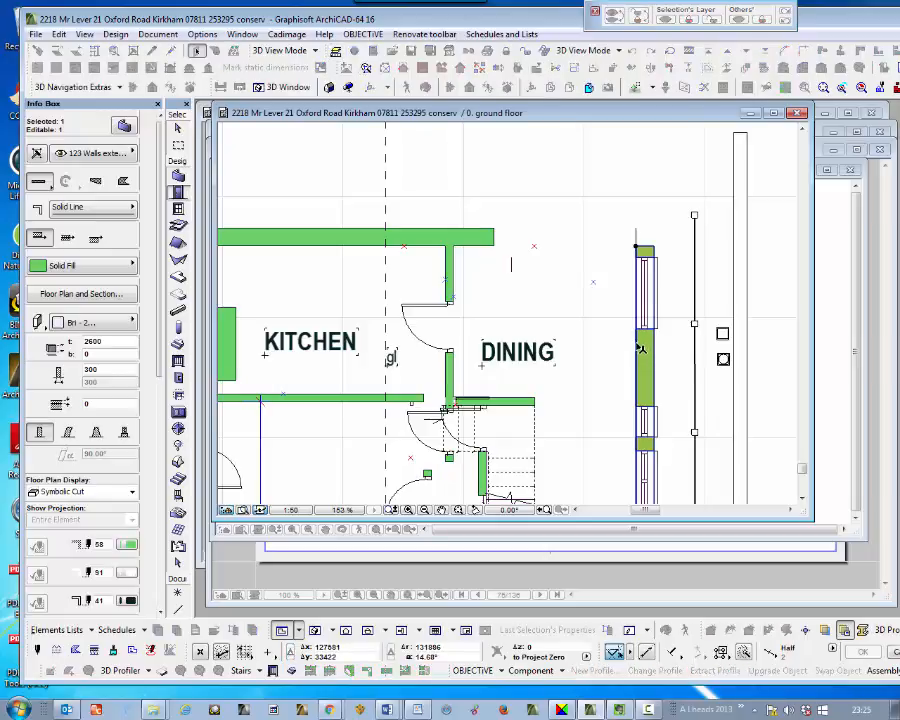
{"action": "left_click", "coordinate": [637, 347]}
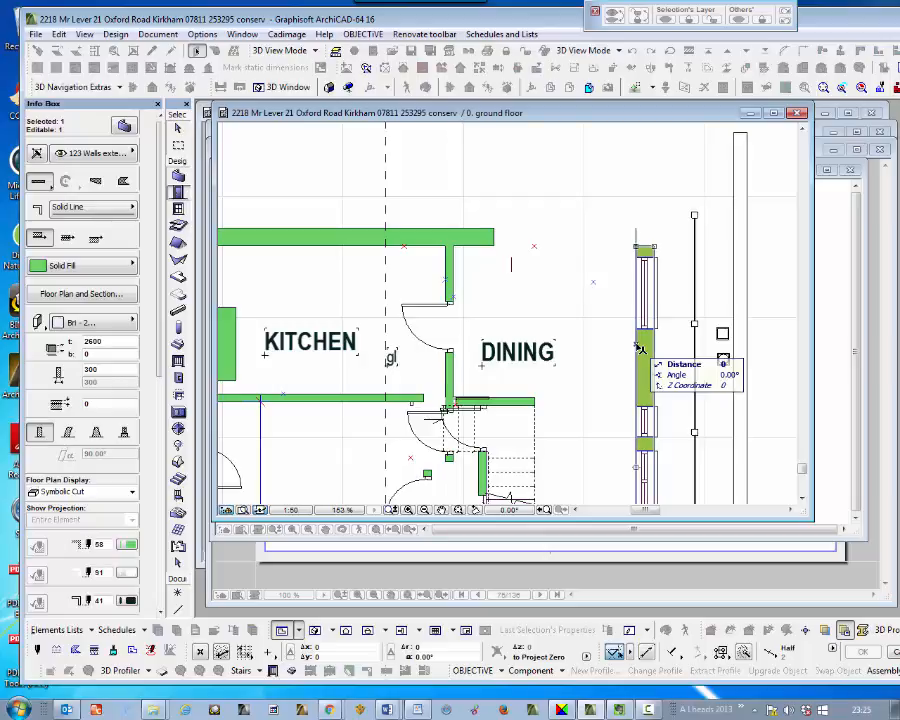
{"action": "key", "text": "x"}
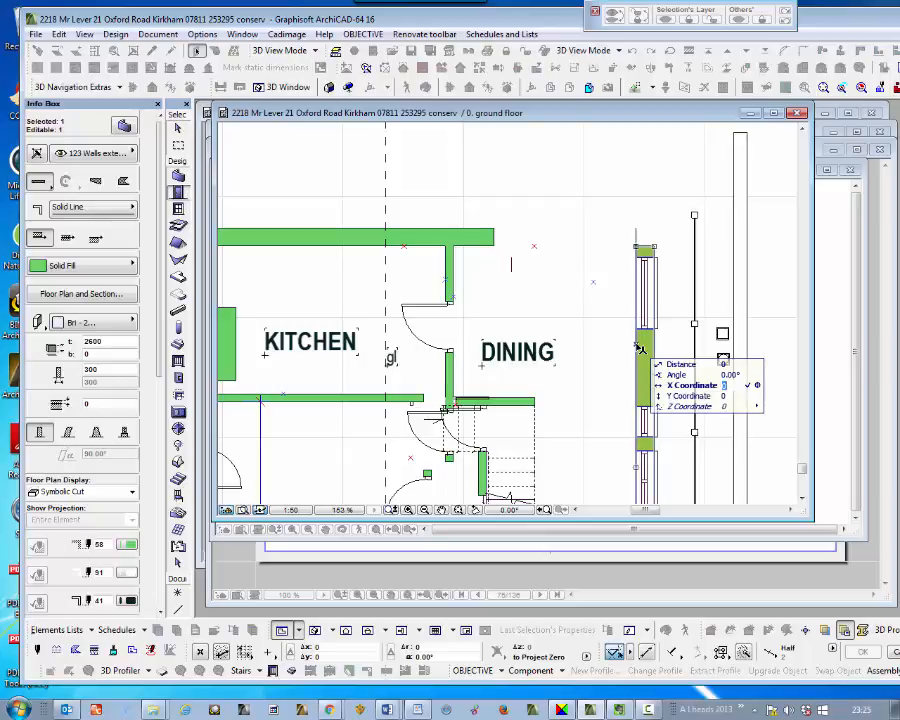
{"action": "type", "text": "2320"}
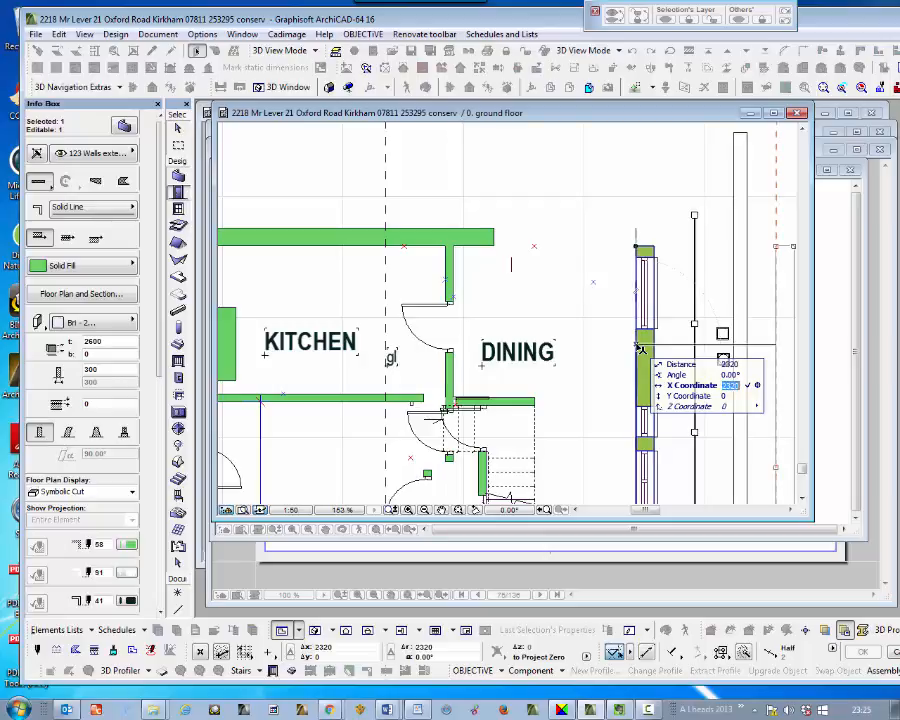
{"action": "key", "text": "Return"}
Extend the rear wall beyond the dining room opening to join the end of the outer side wall at the corner.
{"action": "scroll", "coordinate": [590, 295], "scroll_direction": "down", "scroll_amount": 2}
{"action": "scroll", "coordinate": [566, 252], "scroll_direction": "down", "scroll_amount": 1}
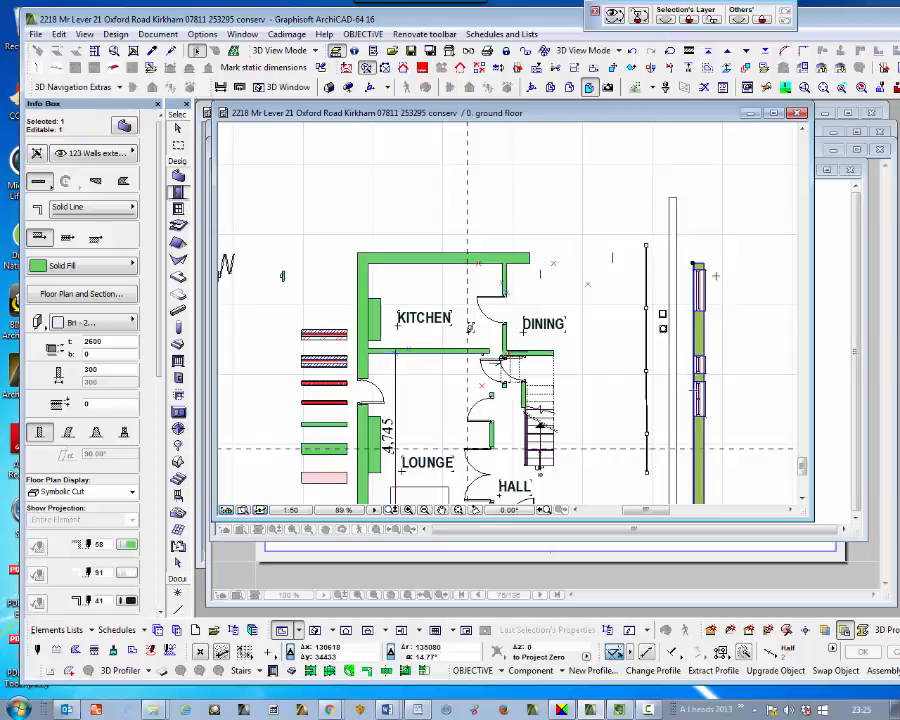
{"action": "left_click", "coordinate": [526, 264]}
{"action": "left_click", "coordinate": [525, 264], "text": "shift"}
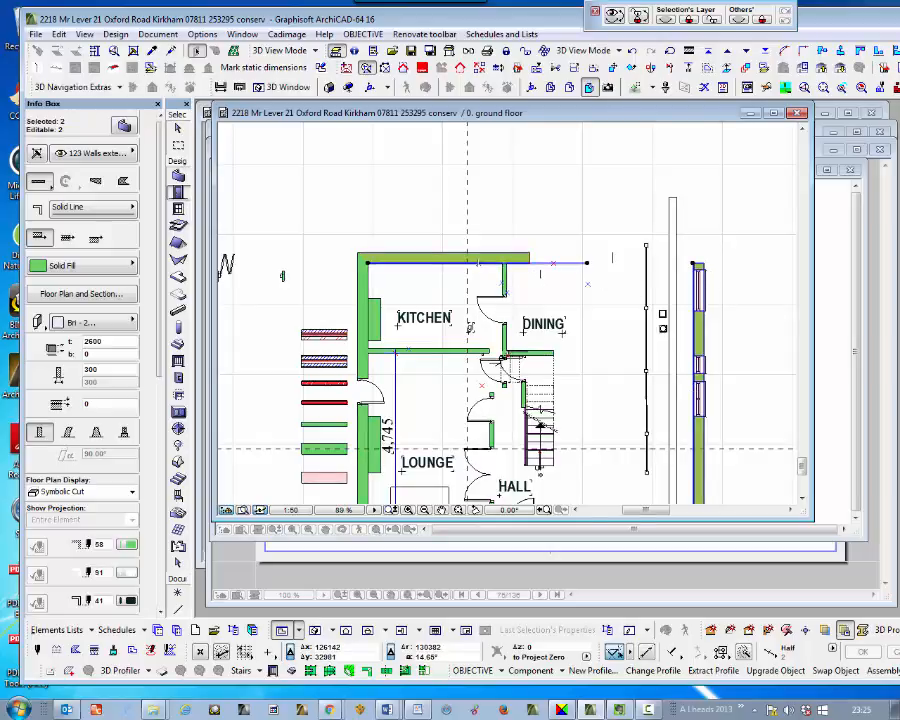
{"action": "left_click", "coordinate": [589, 262]}
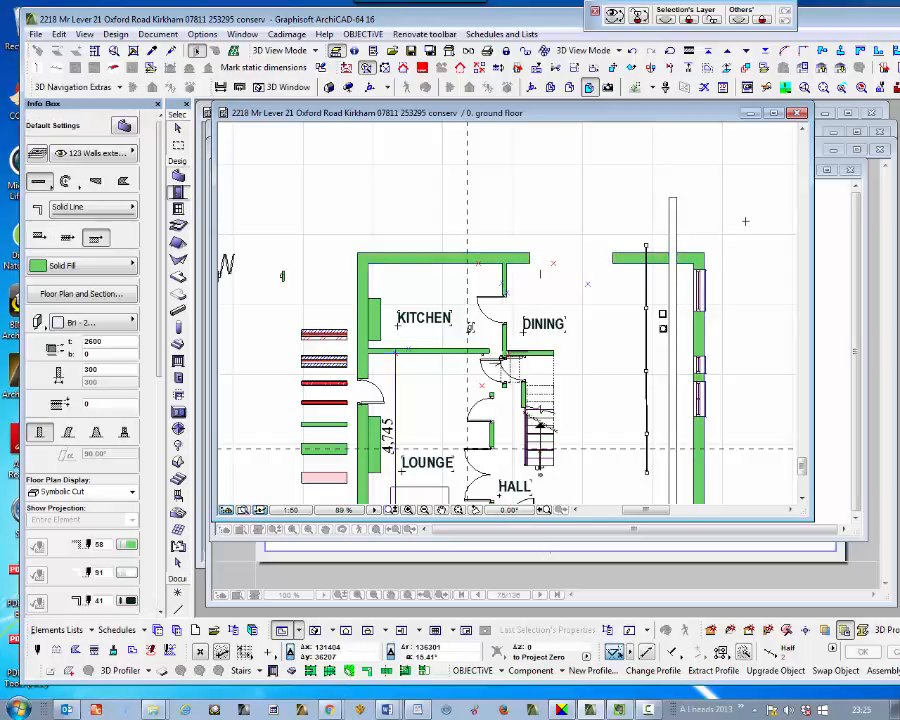
{"action": "key", "text": "d"}
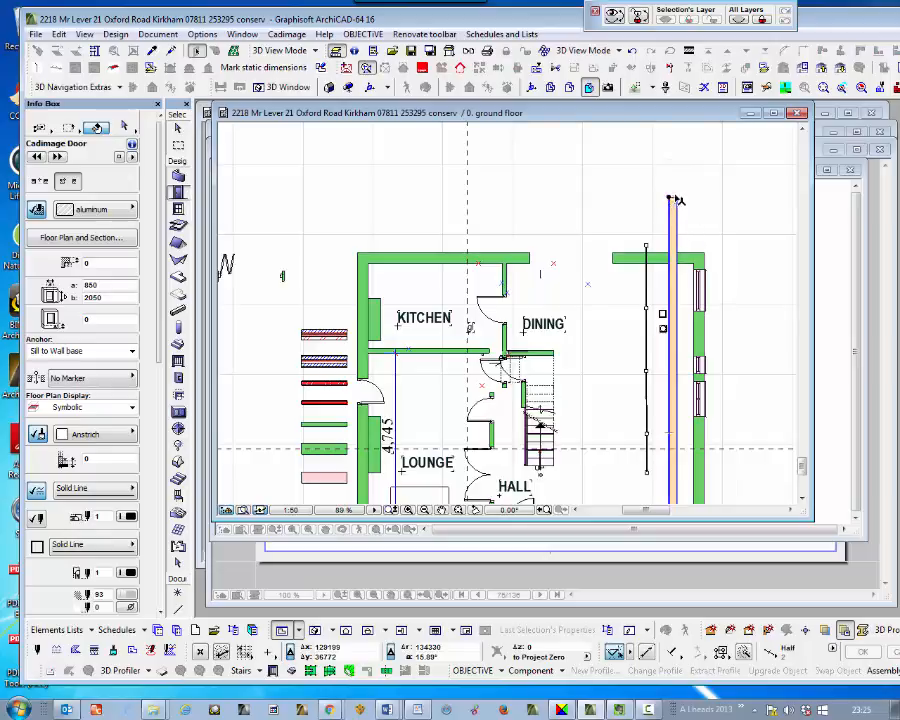
Move the site boundary wall that crosses the rear wall horizontally outwards, clear of the house's outer side wall.
{"action": "left_click", "coordinate": [676, 199]}
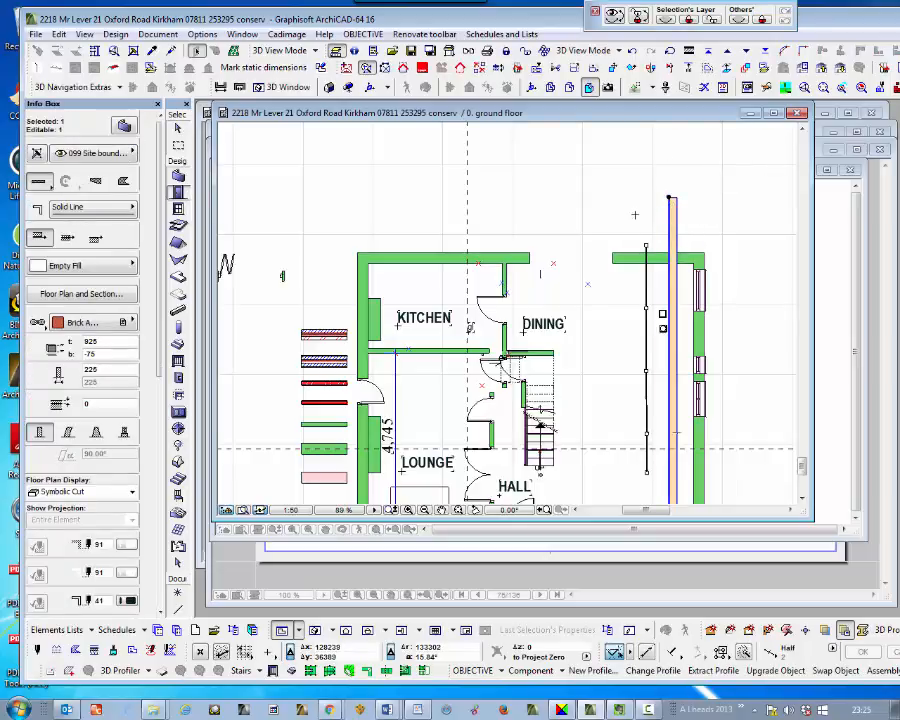
{"action": "key", "text": "ctrl+d"}
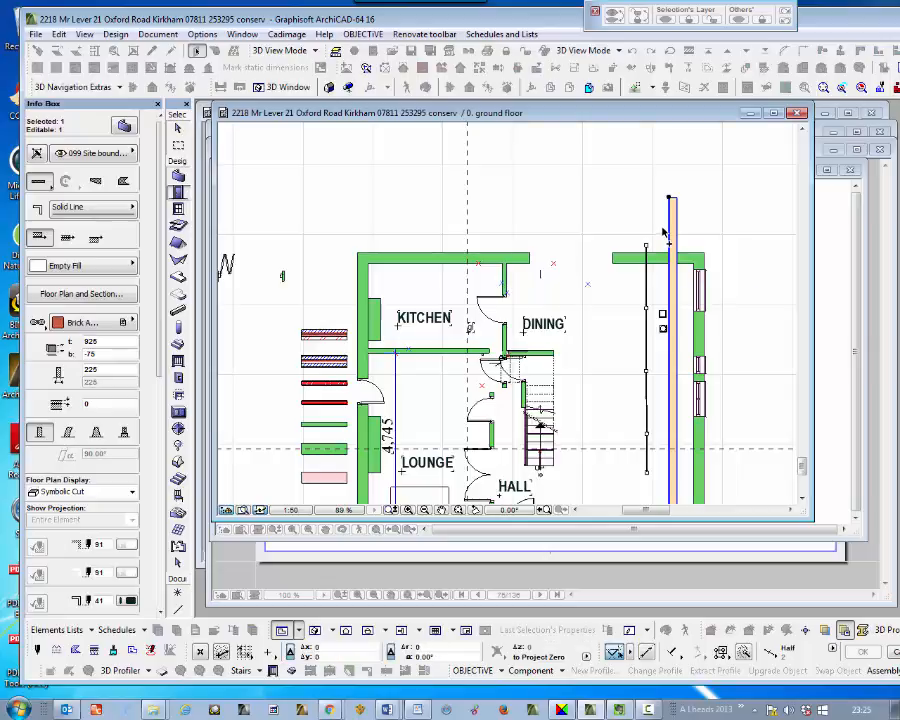
{"action": "left_click", "coordinate": [663, 230]}
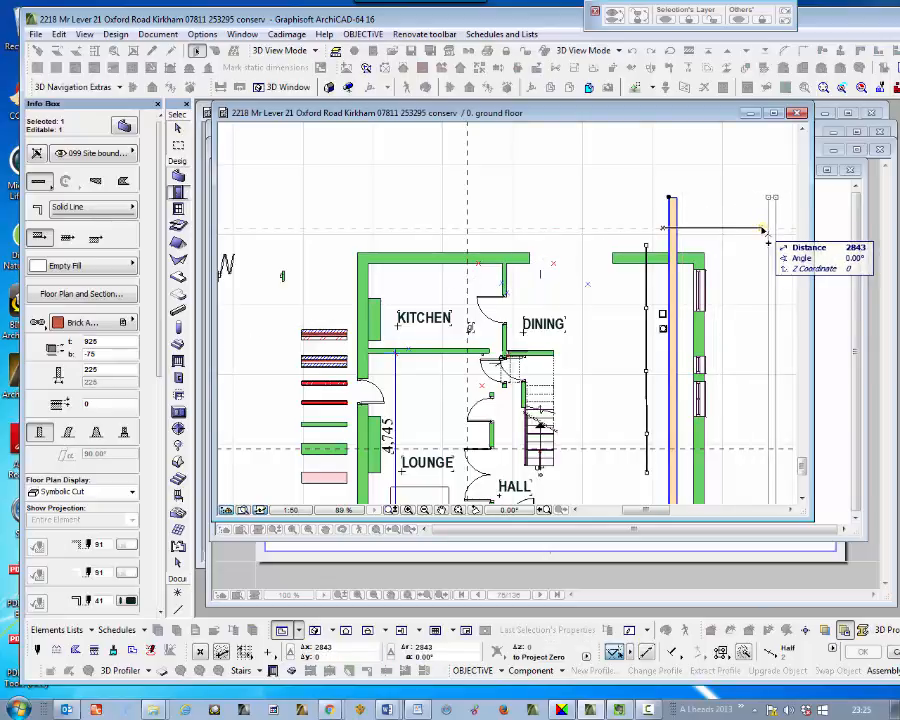
{"action": "left_click", "coordinate": [772, 228]}
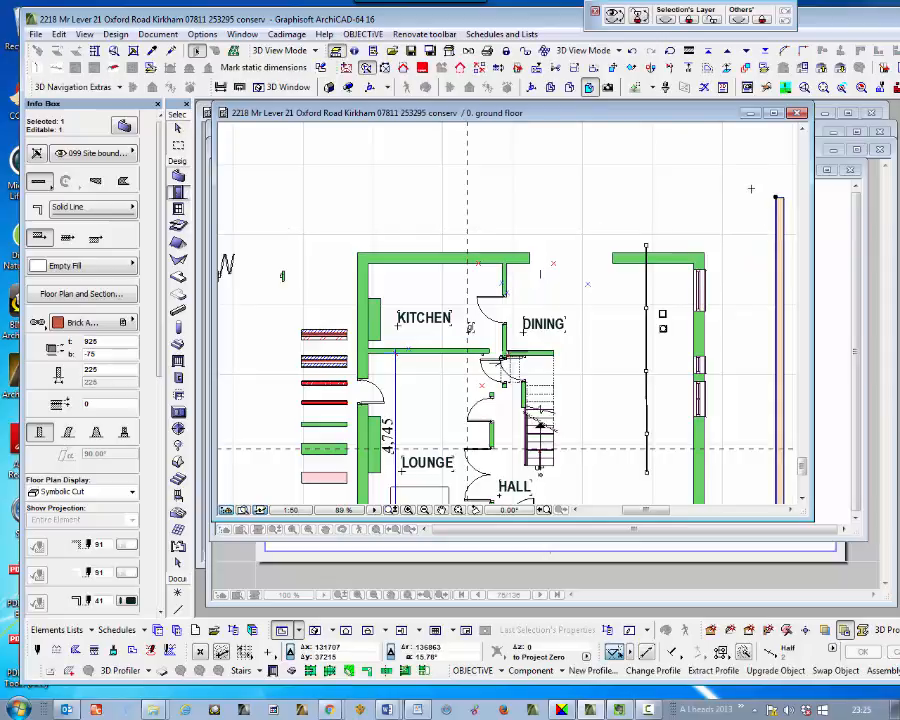
{"action": "key", "text": "Escape"}
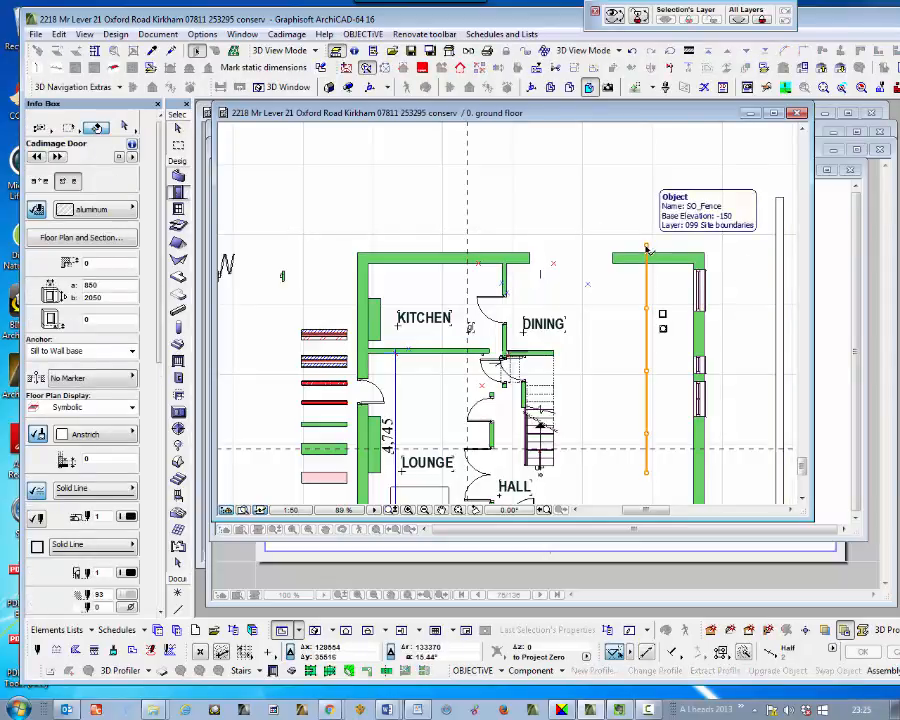
Move the fence that crosses the rear wall horizontally outwards, to just inside the site boundary wall.
{"action": "left_click", "coordinate": [646, 250]}
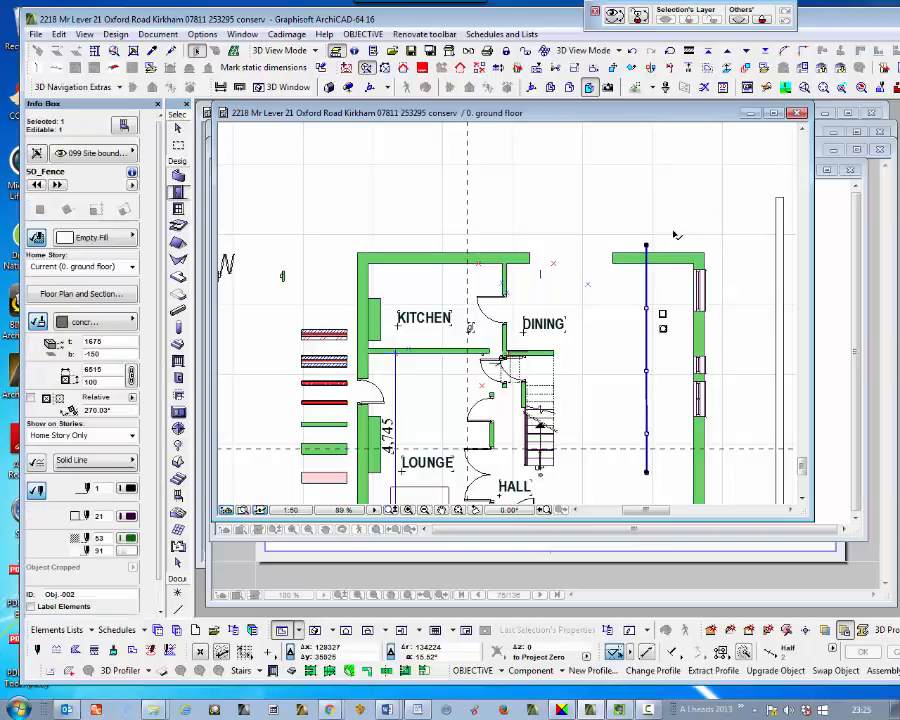
{"action": "key", "text": "ctrl+d"}
{"action": "left_click", "coordinate": [646, 246]}
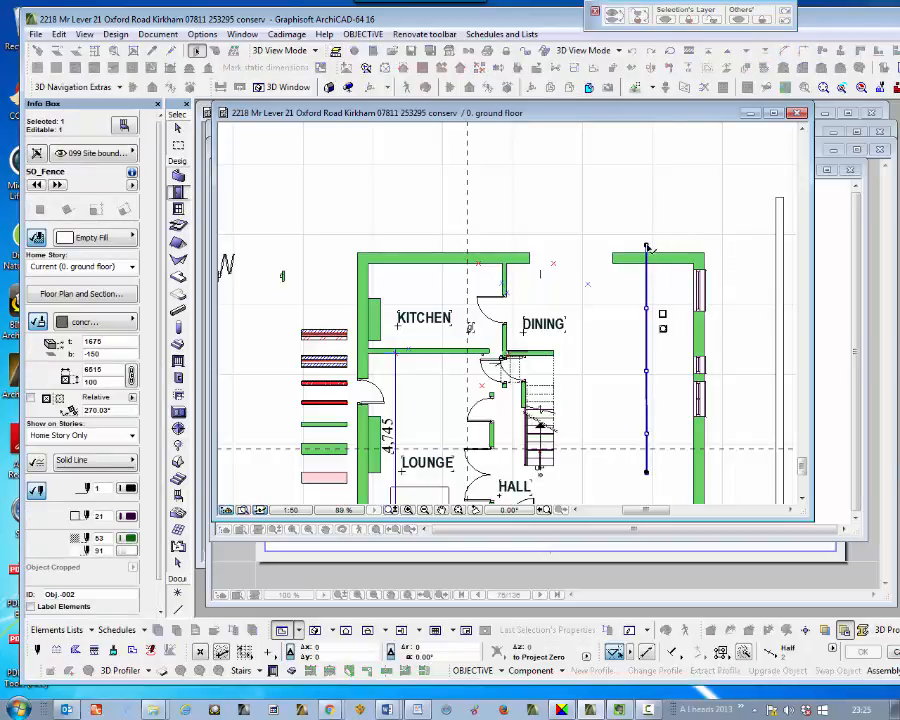
{"action": "left_click", "coordinate": [760, 247]}
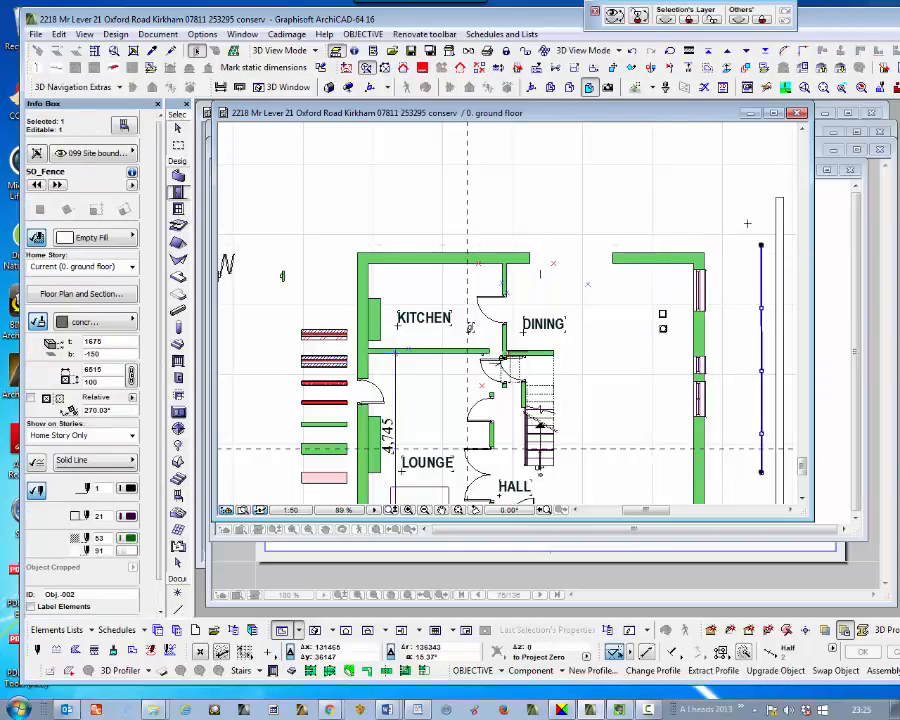
{"action": "key", "text": "Escape"}
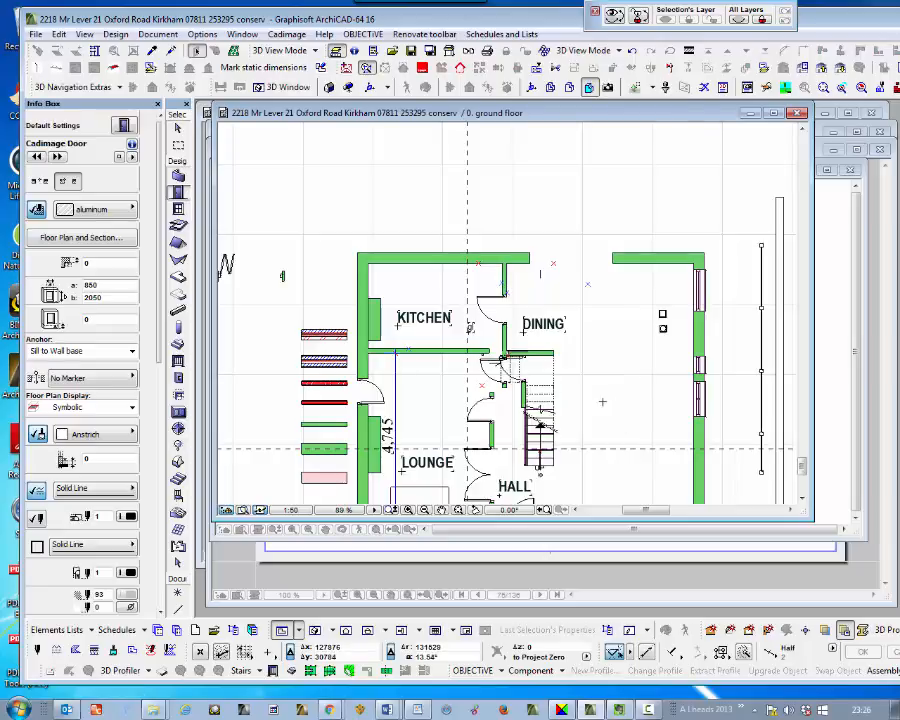
Delete the short internal wall between the dining room and the head of the stairs.
{"action": "left_click", "coordinate": [545, 352]}
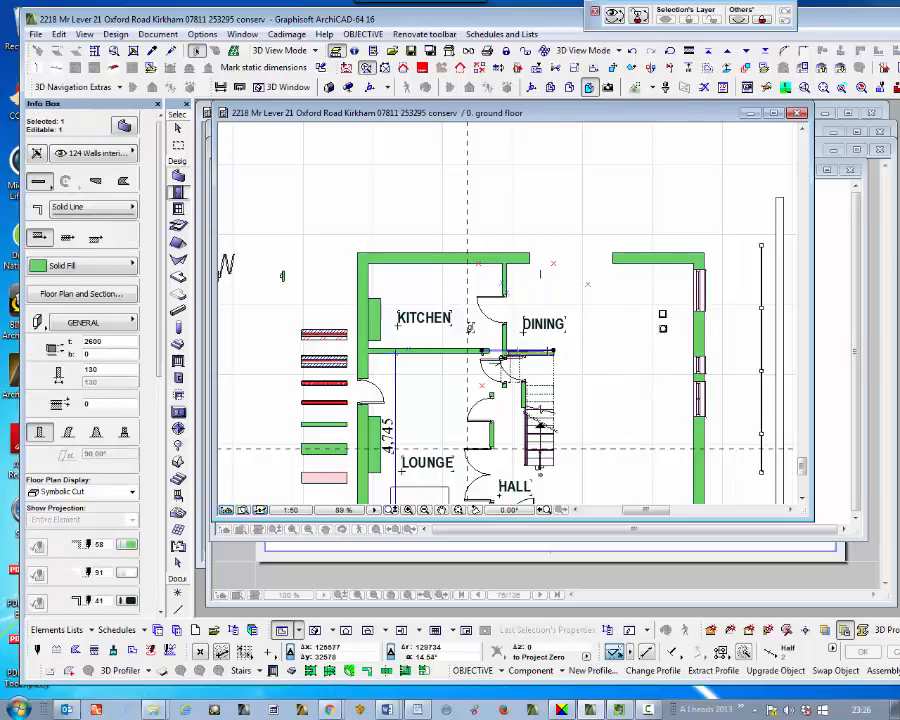
{"action": "key", "text": "Escape"}
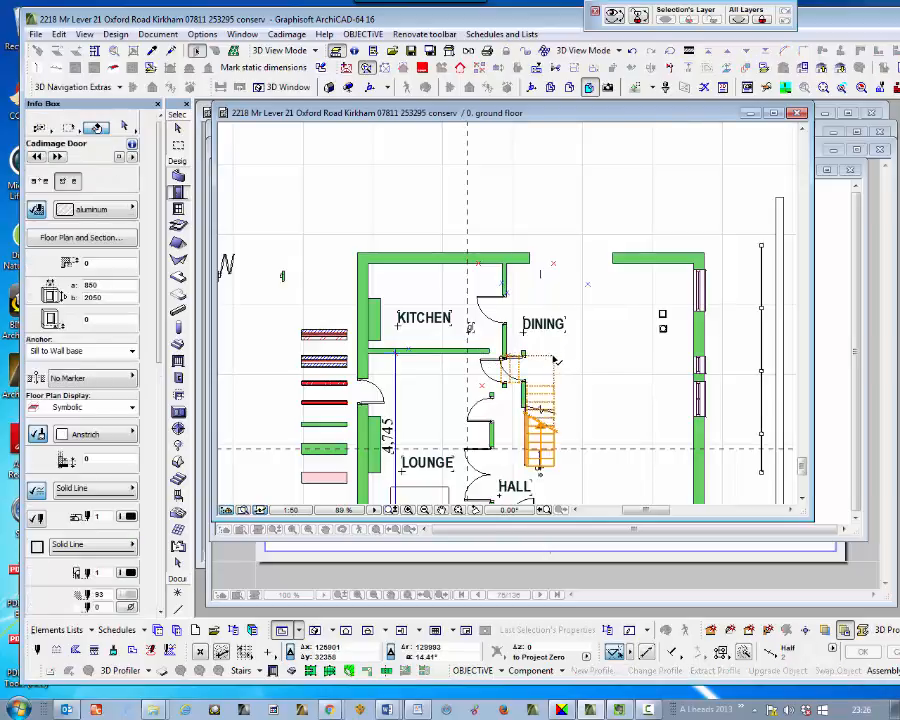
Move one of the two overlapping staircases diagonally towards the outer side wall and the front, and delete the one left at the original position.
{"action": "left_click", "coordinate": [555, 357], "text": "shift"}
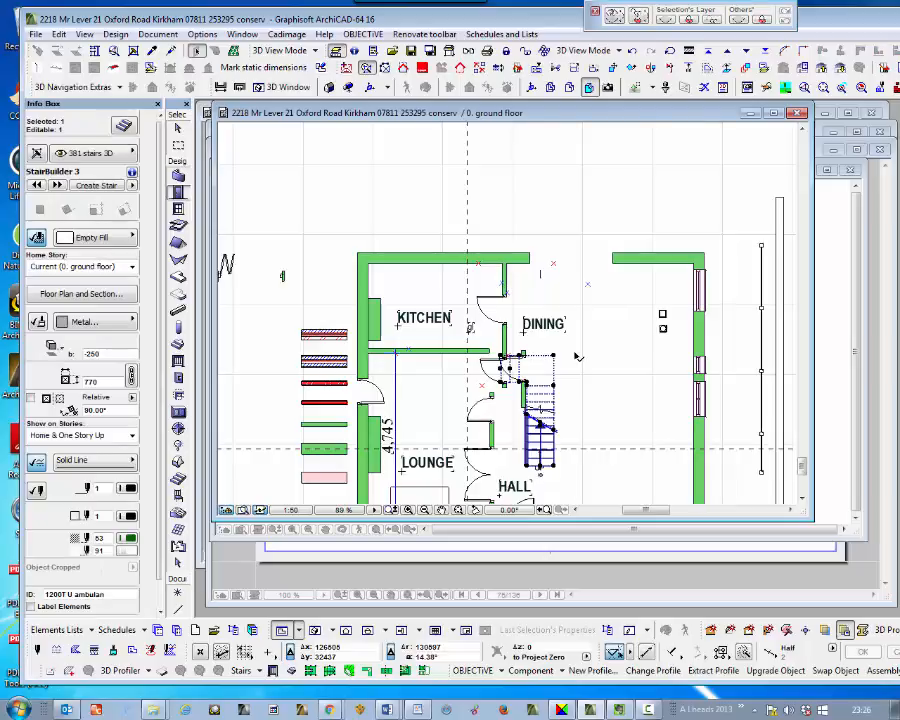
{"action": "left_click", "coordinate": [573, 351]}
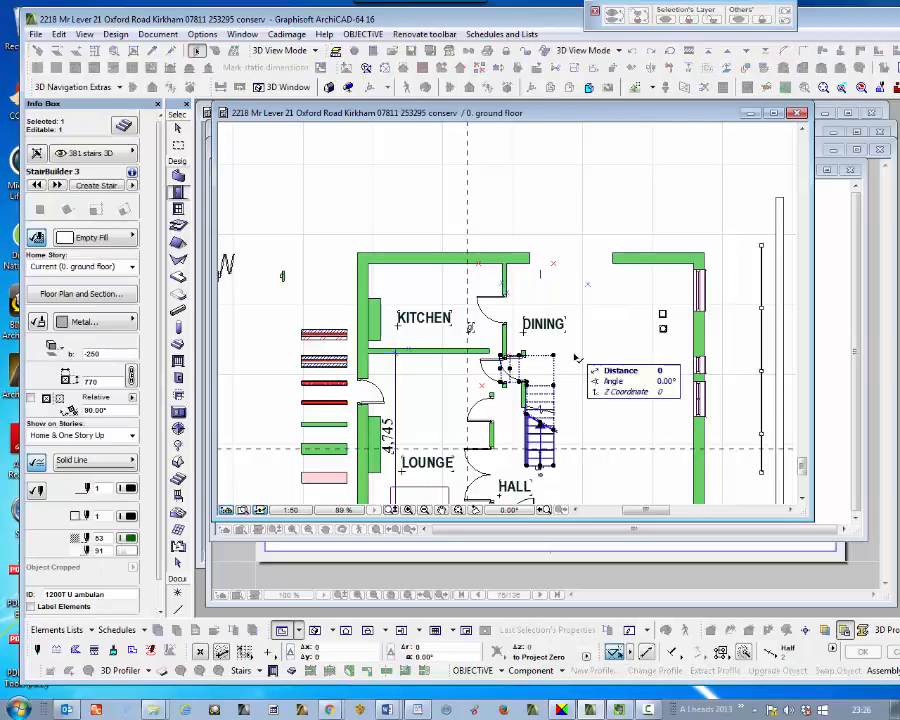
{"action": "left_click", "coordinate": [621, 419]}
{"action": "key", "text": "Escape"}
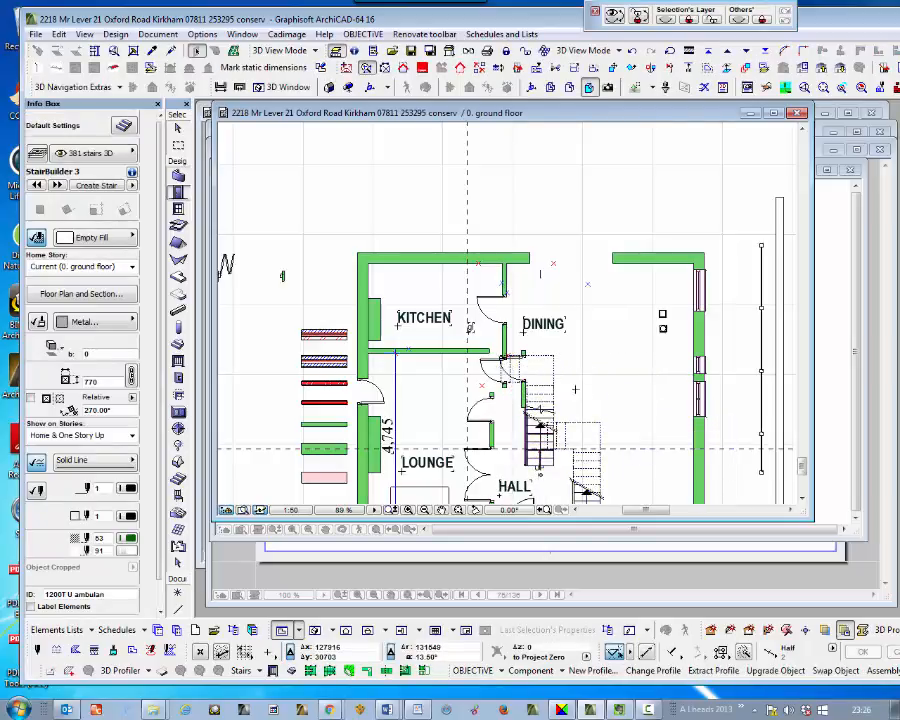
{"action": "left_click", "coordinate": [554, 356], "text": "shift"}
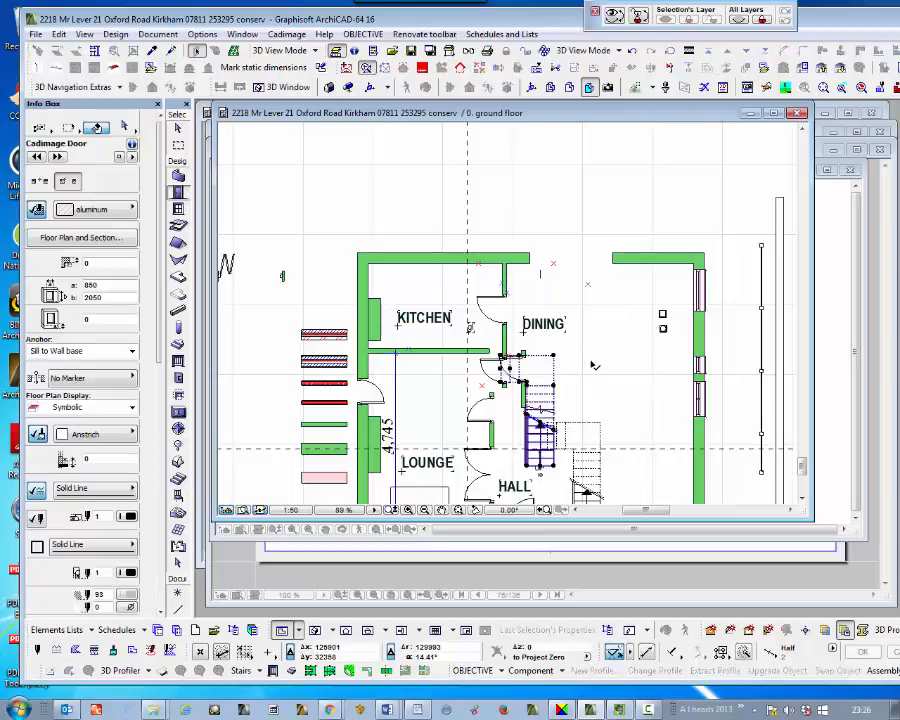
{"action": "key", "text": "Escape"}
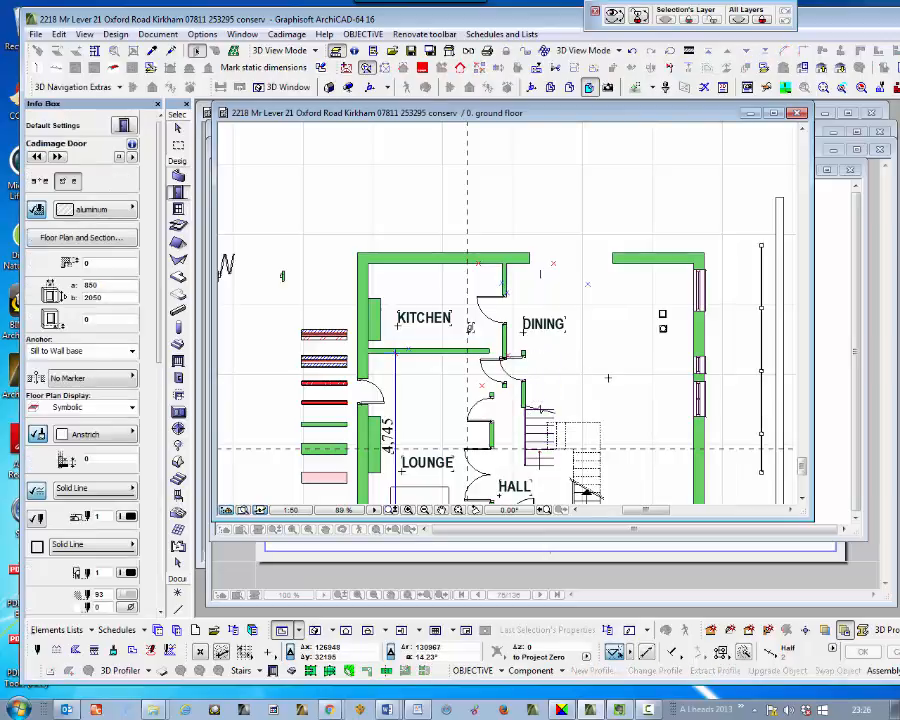
Extend the internal wall between kitchen and lounge across the plan to meet the inner face of the outer side wall.
{"action": "left_click", "coordinate": [434, 355]}
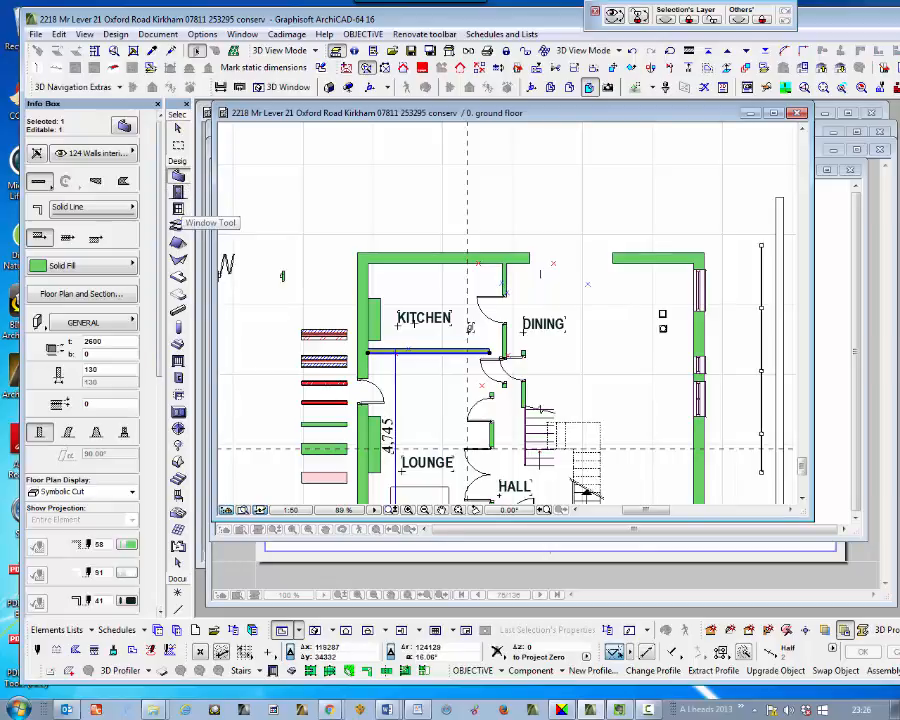
{"action": "left_click", "coordinate": [694, 352]}
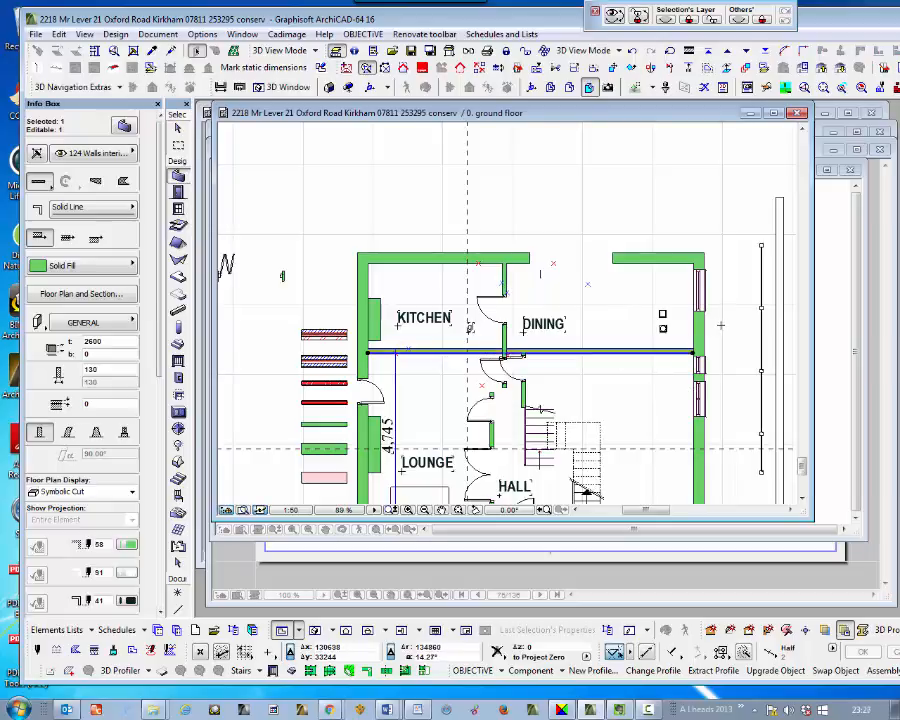
{"action": "key", "text": "Escape"}
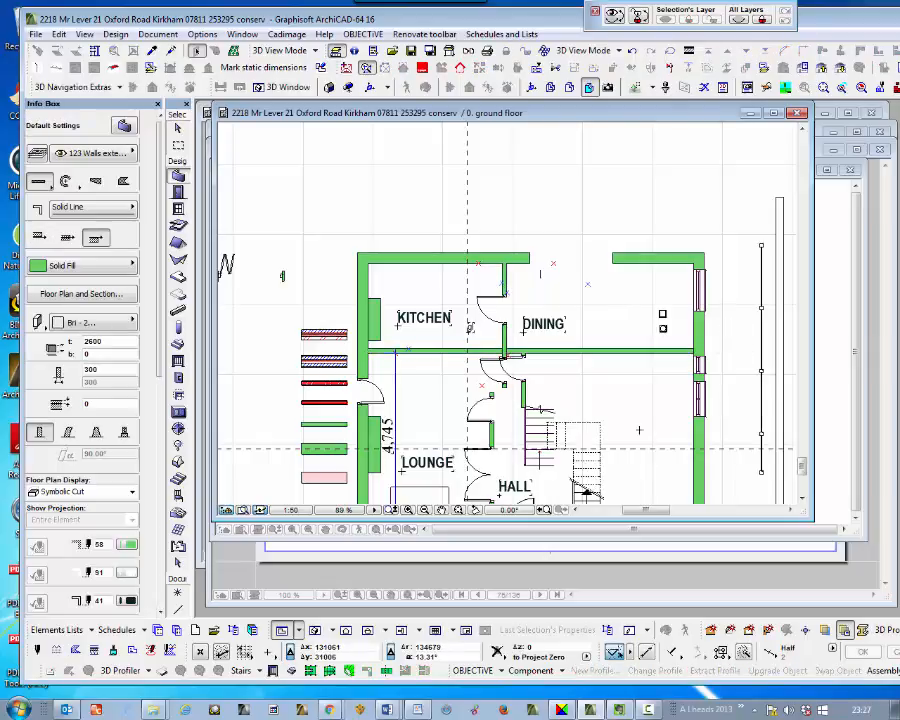
Delete the short door wall beside the stairs, and move the lounge-hall partition with its doors horizontally to outside the house.
{"action": "left_click", "coordinate": [523, 385]}
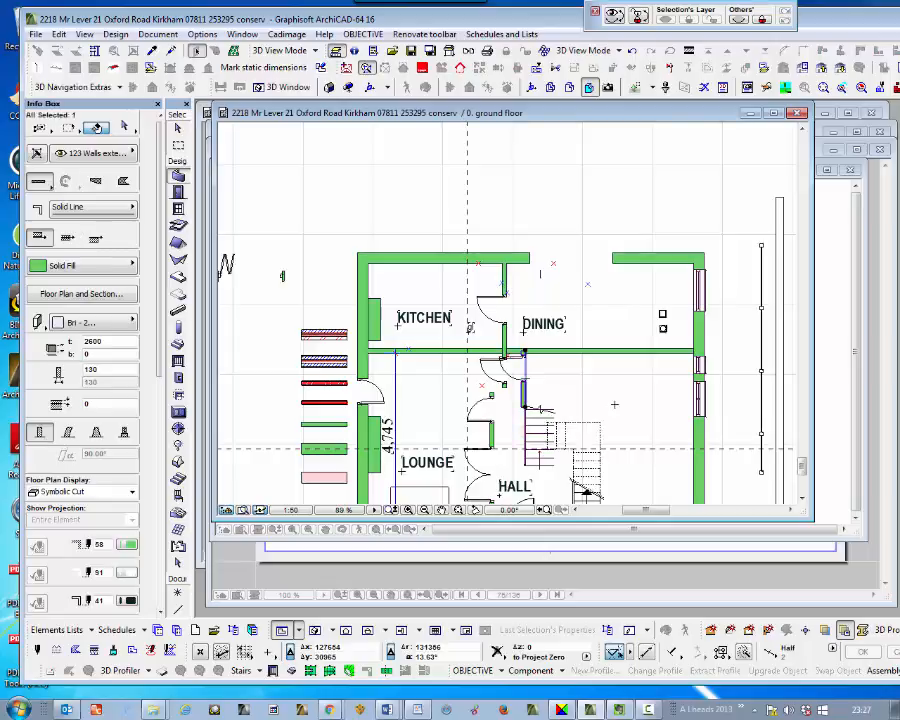
{"action": "key", "text": "Delete"}
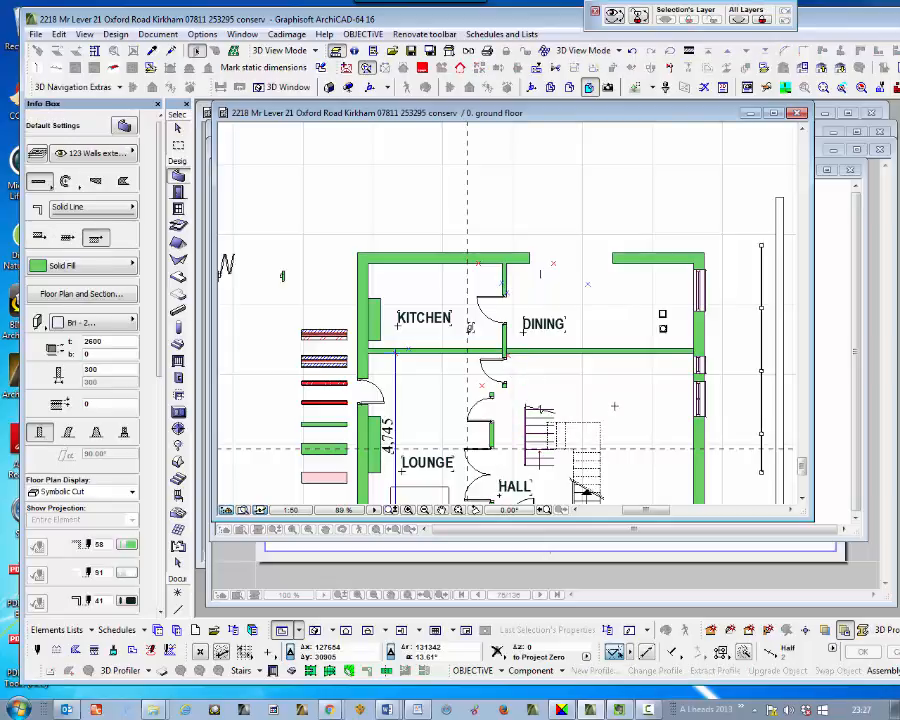
{"action": "left_click", "coordinate": [491, 425]}
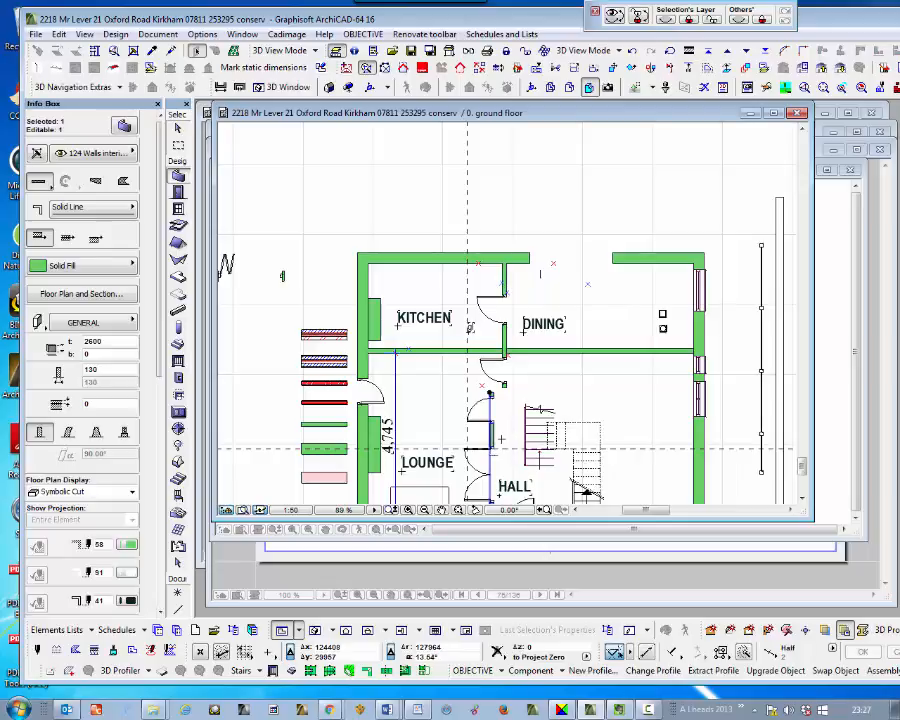
{"action": "key", "text": "ctrl+d"}
{"action": "left_click", "coordinate": [508, 436]}
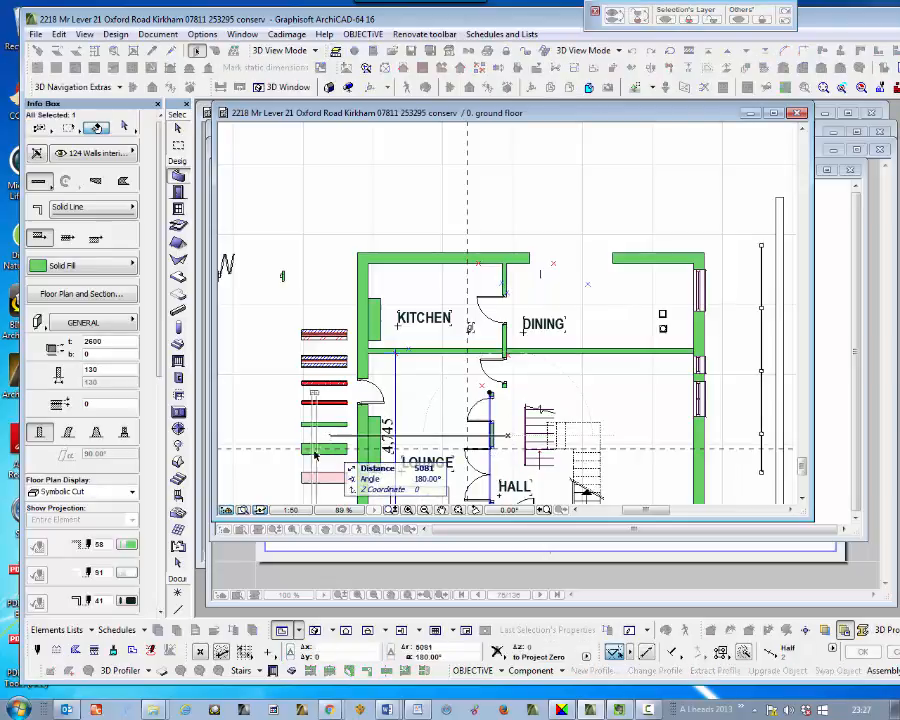
{"action": "left_click", "coordinate": [293, 456]}
{"action": "key", "text": "Escape"}
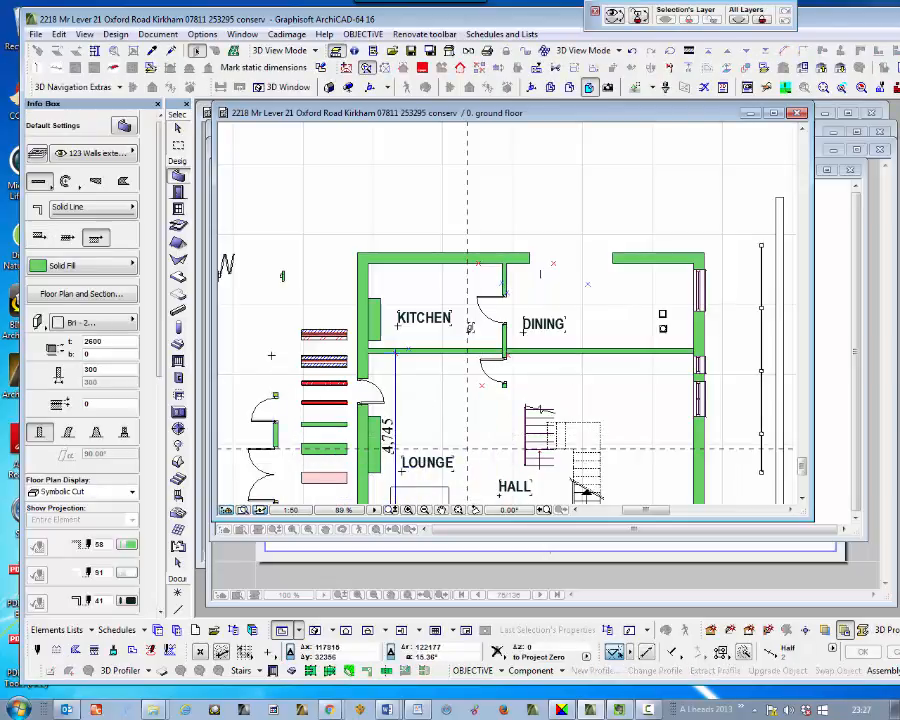
Split the kitchen-dining partition at the cross wall and move its front piece with the door away into the lounge area.
{"action": "left_click", "coordinate": [503, 343]}
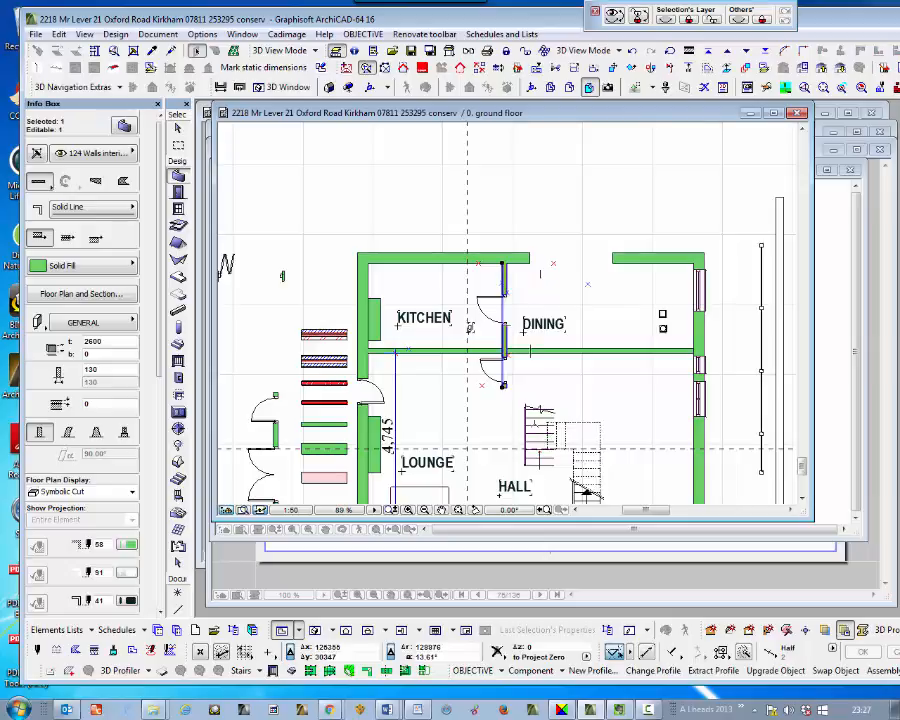
{"action": "left_click", "coordinate": [178, 177]}
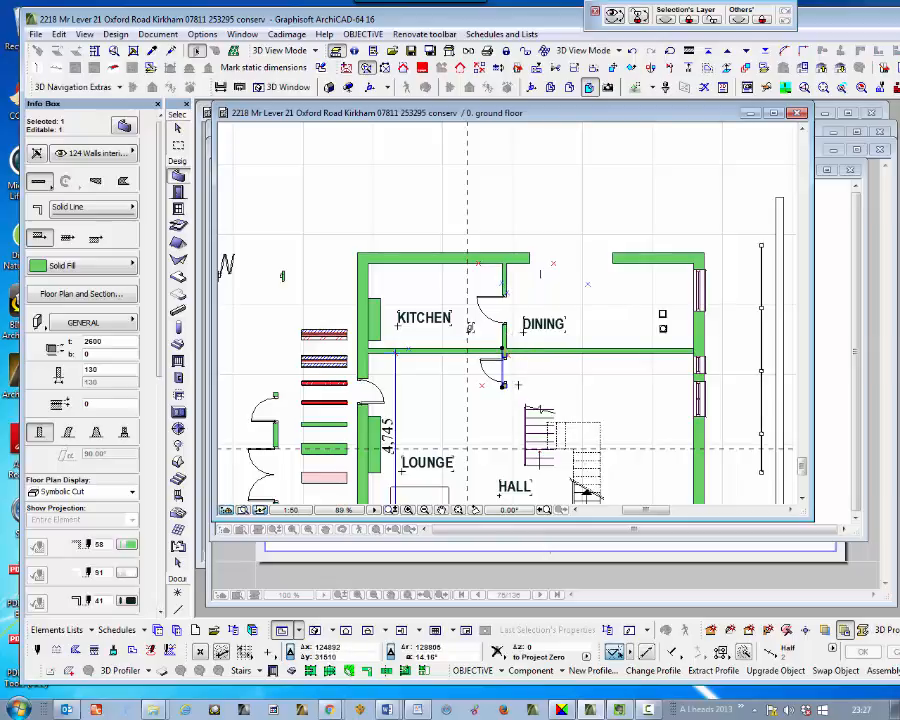
{"action": "key", "text": "ctrl+d"}
{"action": "left_click", "coordinate": [526, 374]}
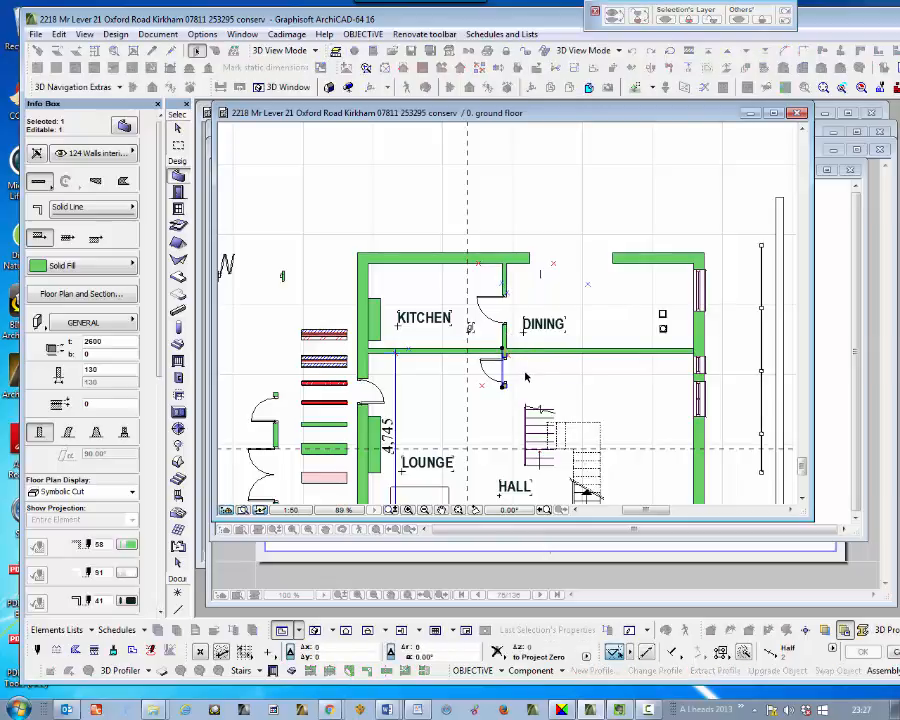
{"action": "left_click", "coordinate": [478, 420]}
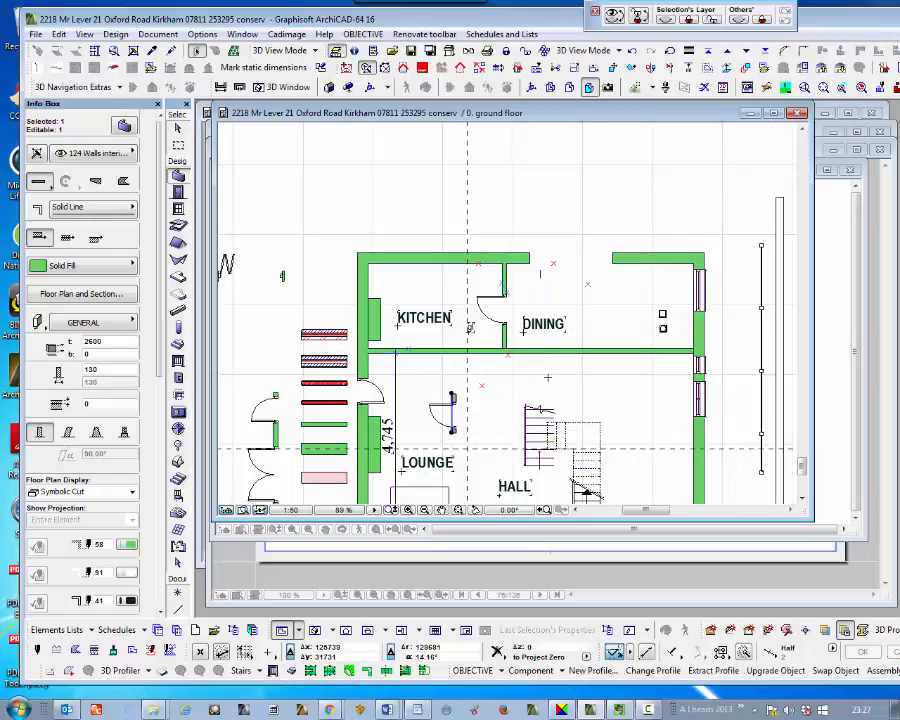
{"action": "left_click", "coordinate": [547, 378]}
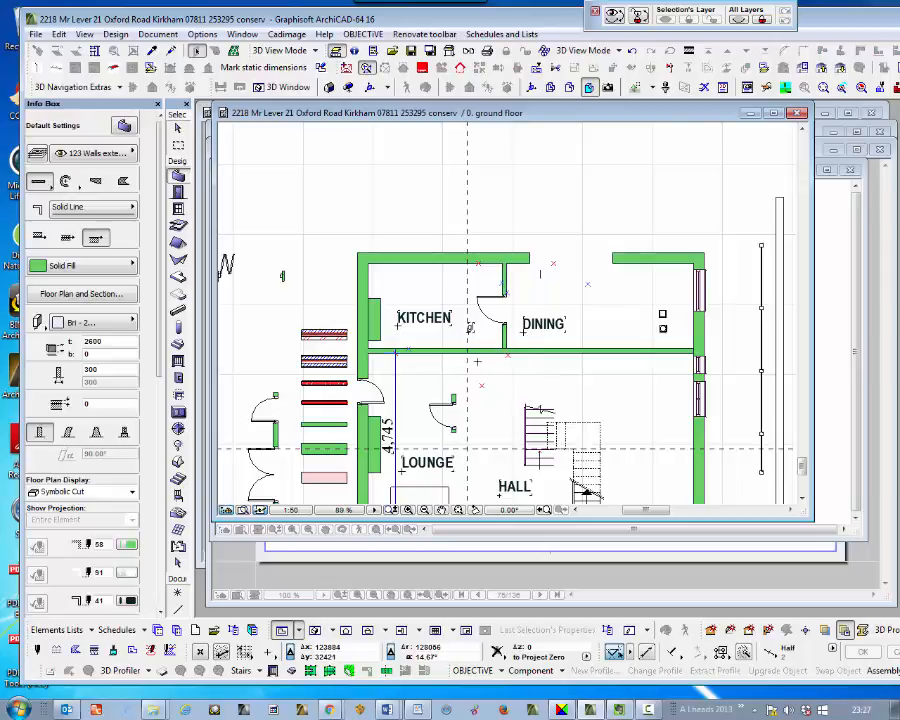
Insert a door matching the kitchen-dining door, 850 by 2050, in the kitchen's front wall near the dining partition, swinging into the kitchen.
{"action": "left_click", "coordinate": [477, 299]}
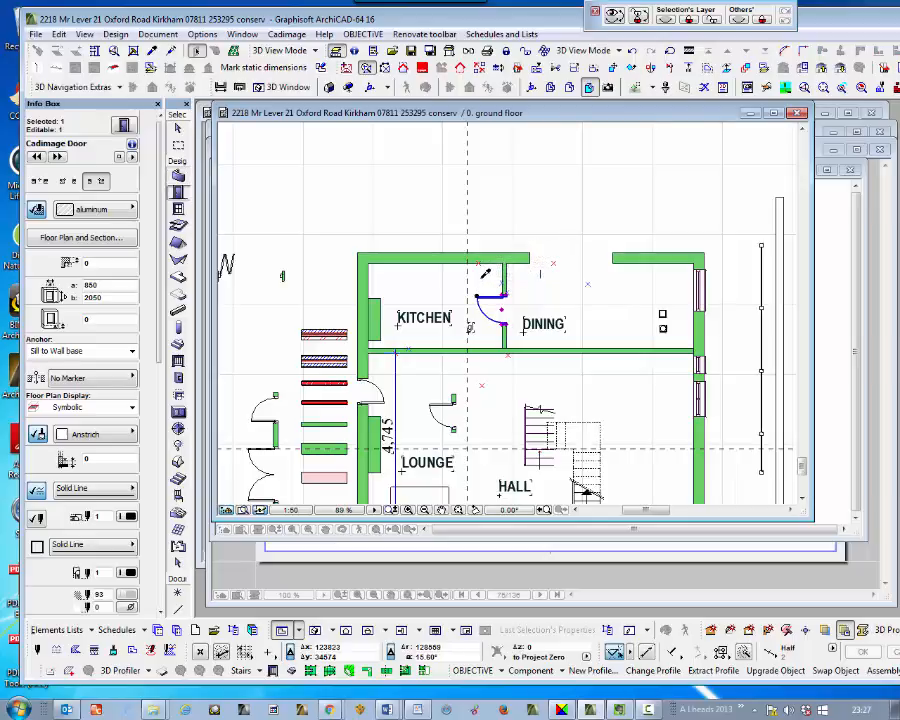
{"action": "left_click", "coordinate": [481, 278]}
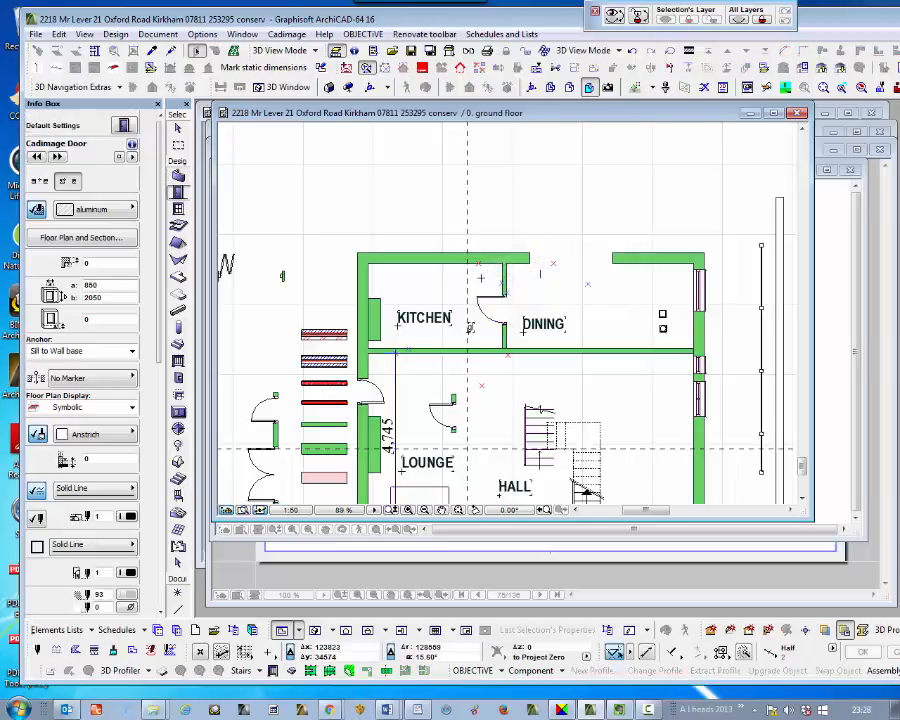
{"action": "left_click", "coordinate": [487, 350]}
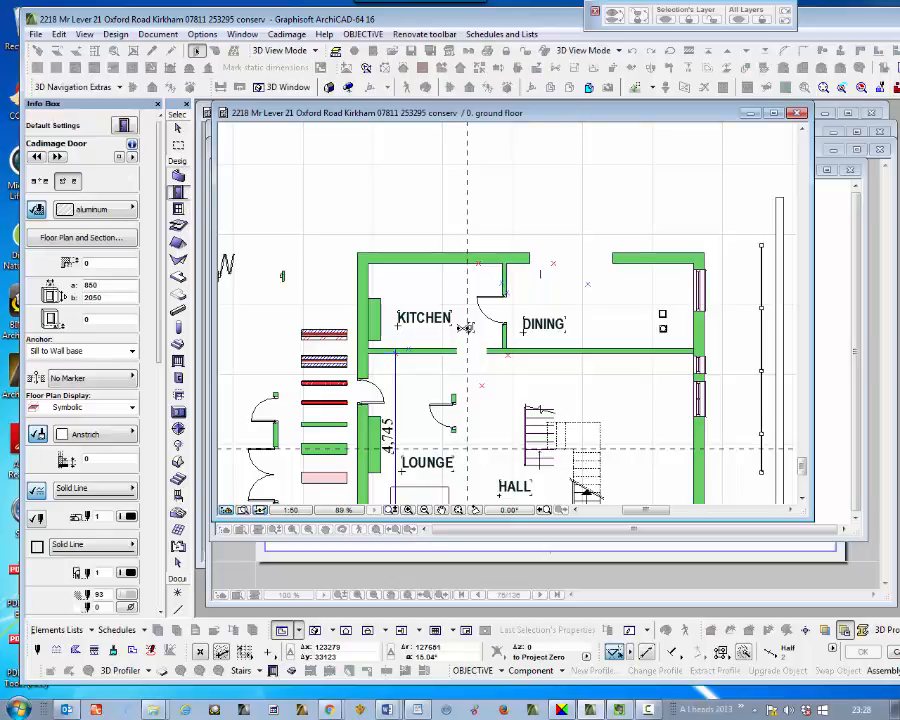
{"action": "left_click", "coordinate": [465, 327]}
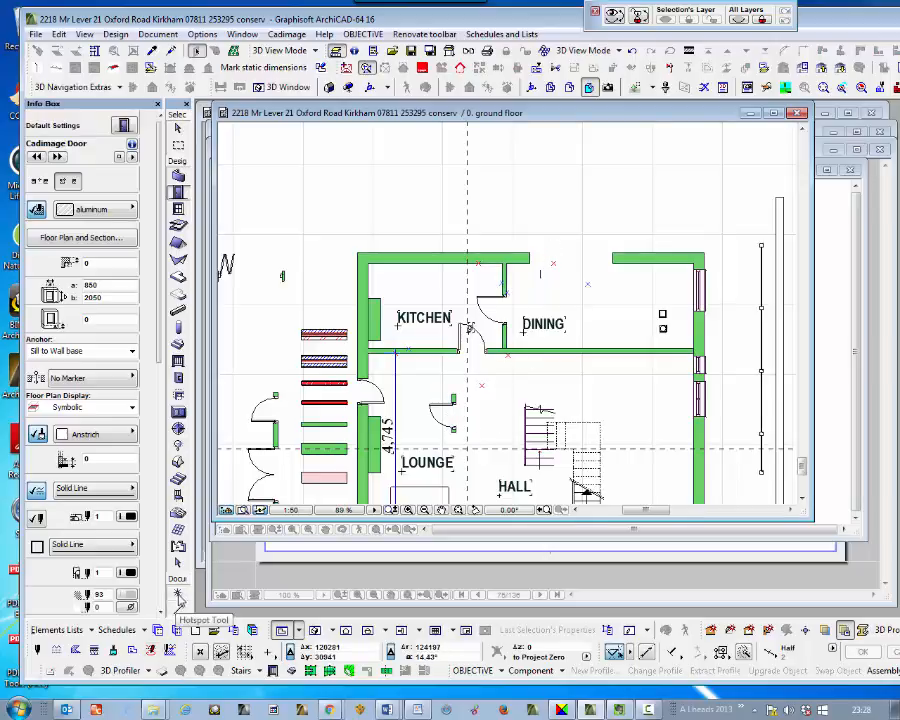
Place a hotspot on the rear wall's outer face, 260 mm from the dining opening's edge towards the kitchen.
{"action": "left_click", "coordinate": [177, 597]}
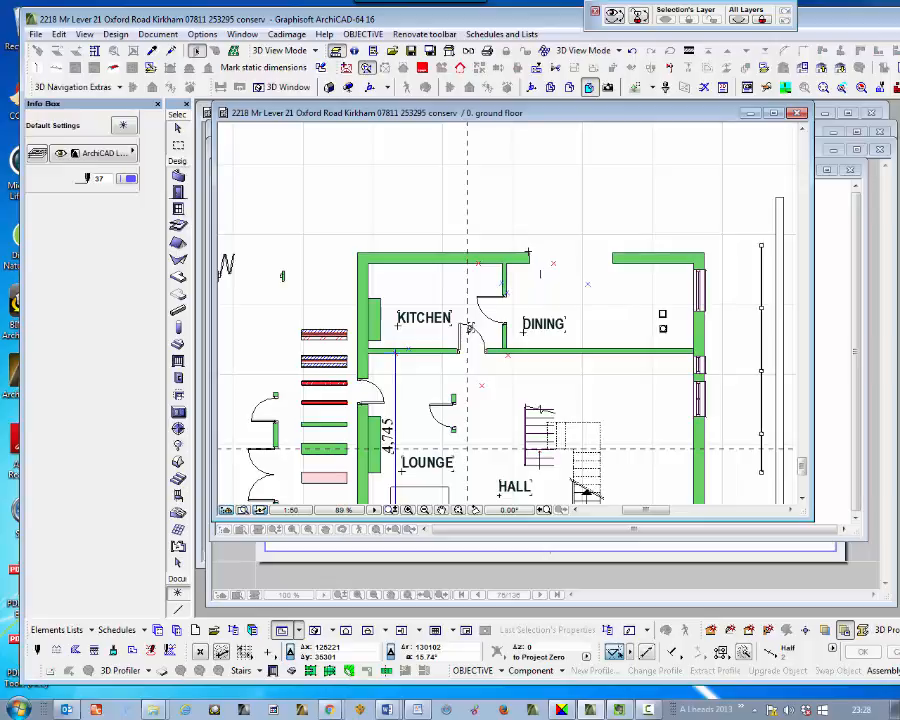
{"action": "type", "text": "x"}
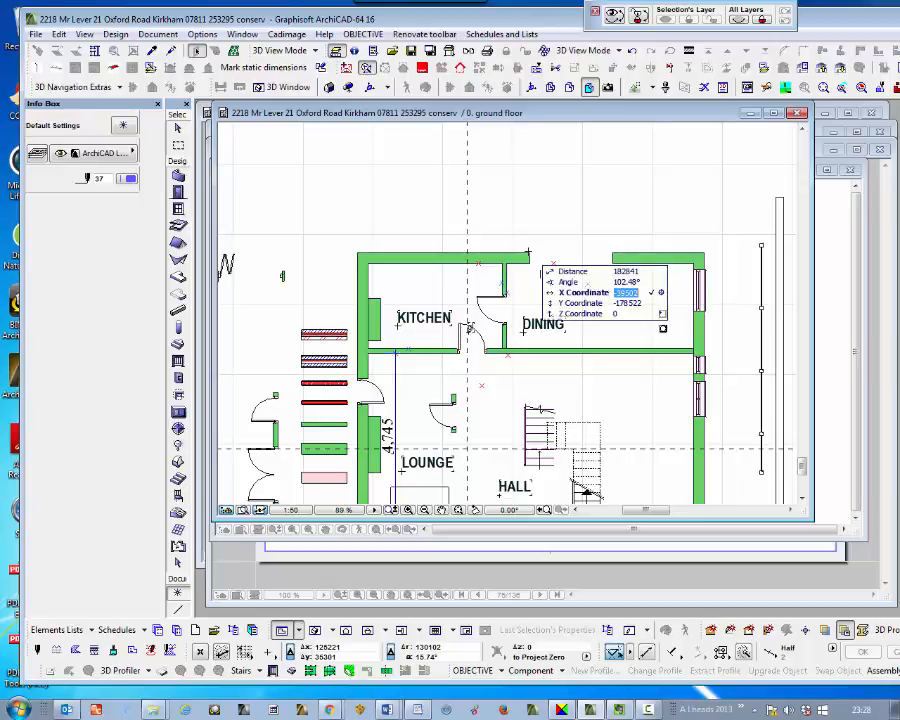
{"action": "type", "text": "260"}
{"action": "key", "text": "Return"}
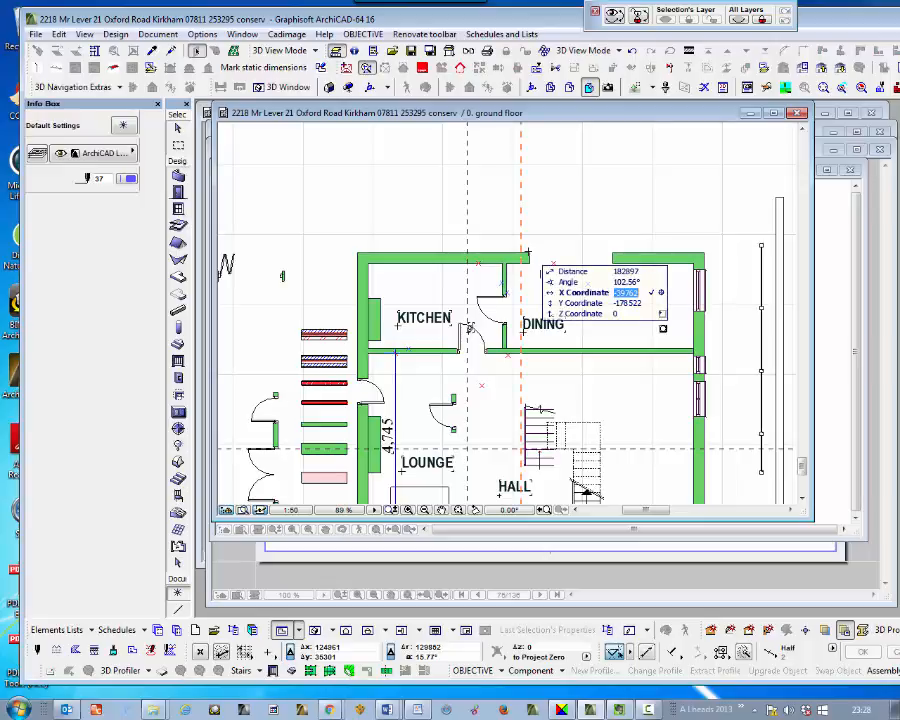
{"action": "key", "text": "Return"}
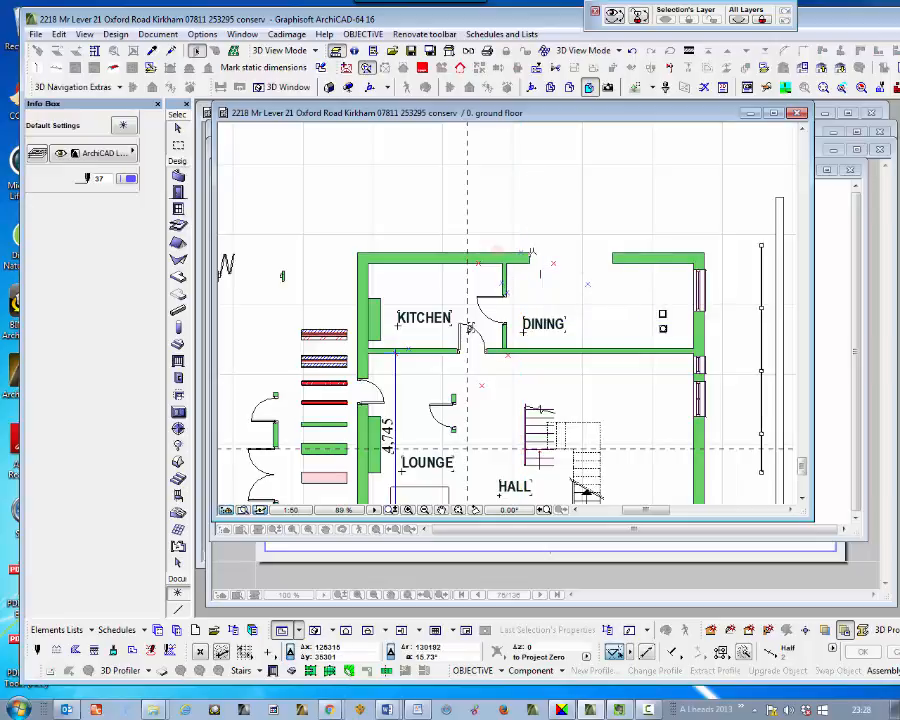
Using the rear wall's settings, draw a 300 mm wall about 2460 mm rearwards from the hotspot, with its thickness on the kitchen side.
{"action": "left_click", "coordinate": [649, 264], "text": "shift"}
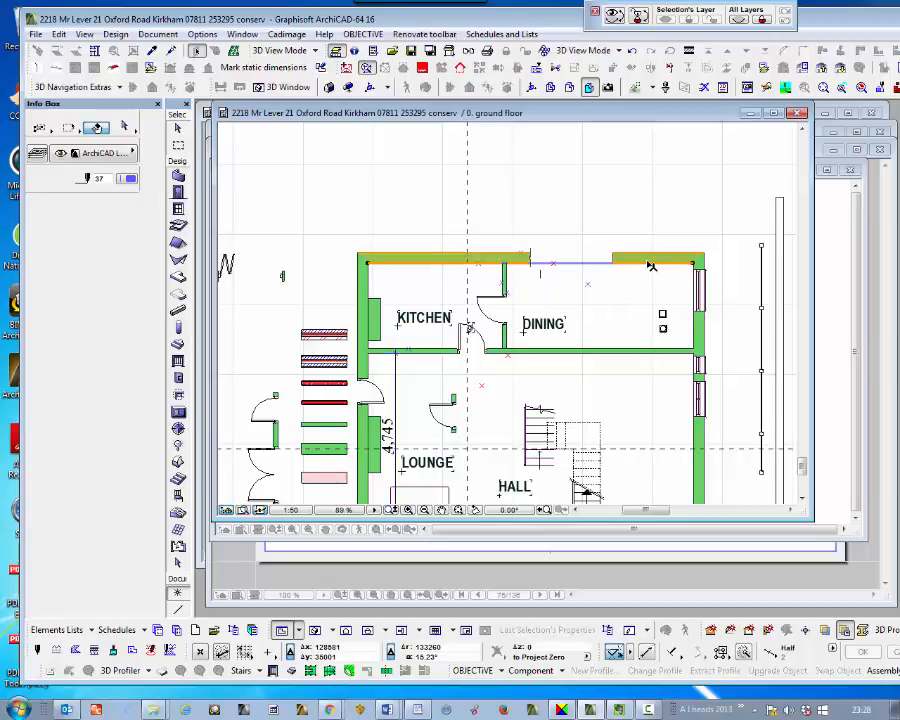
{"action": "left_click", "coordinate": [649, 264], "text": "shift"}
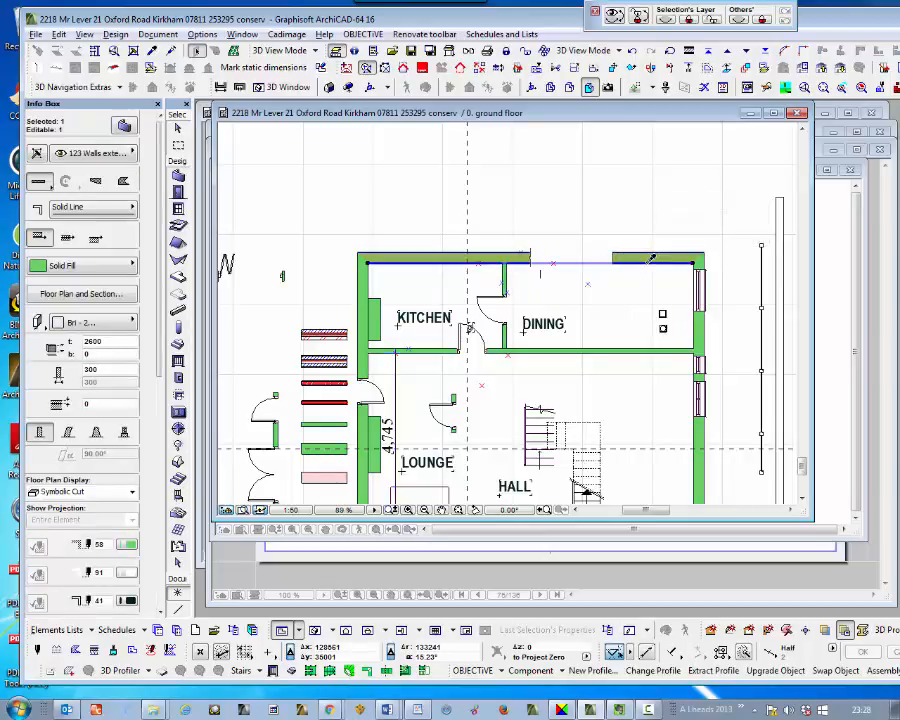
{"action": "key", "text": "Escape"}
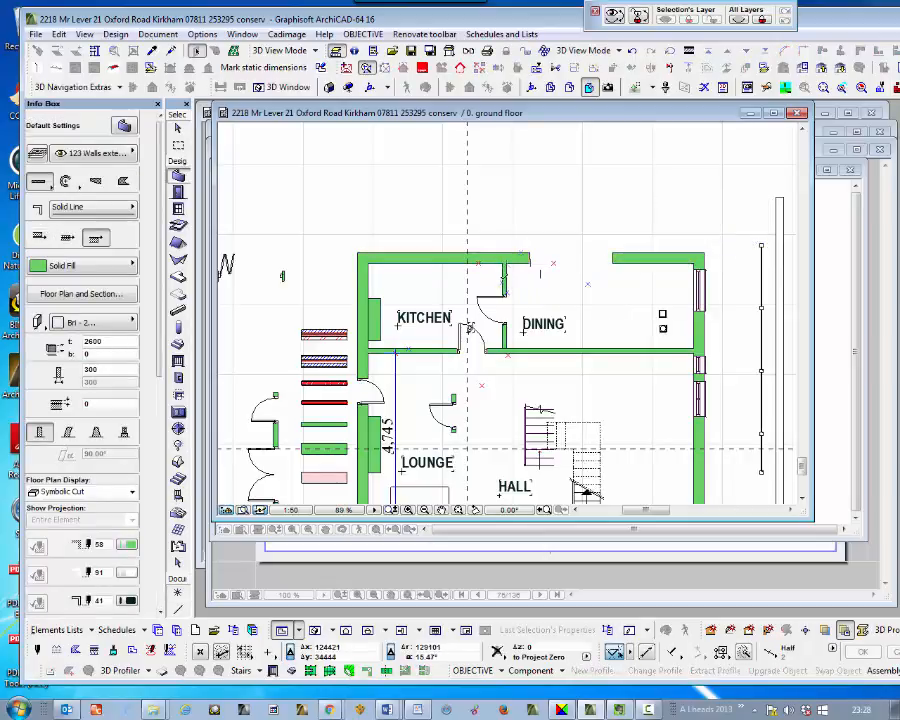
{"action": "left_click", "coordinate": [519, 254]}
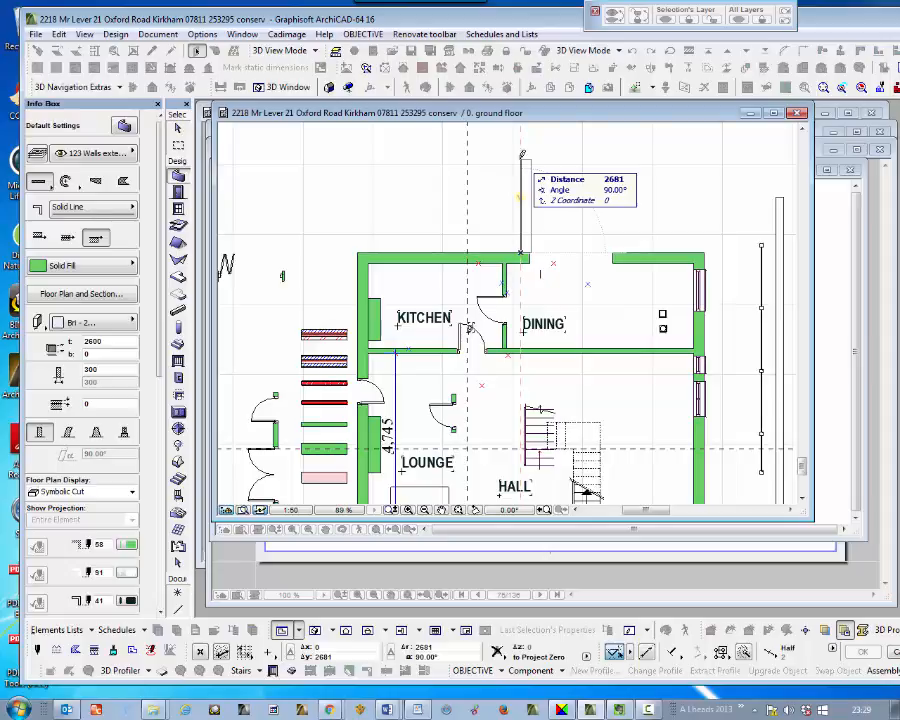
{"action": "key", "text": "c"}
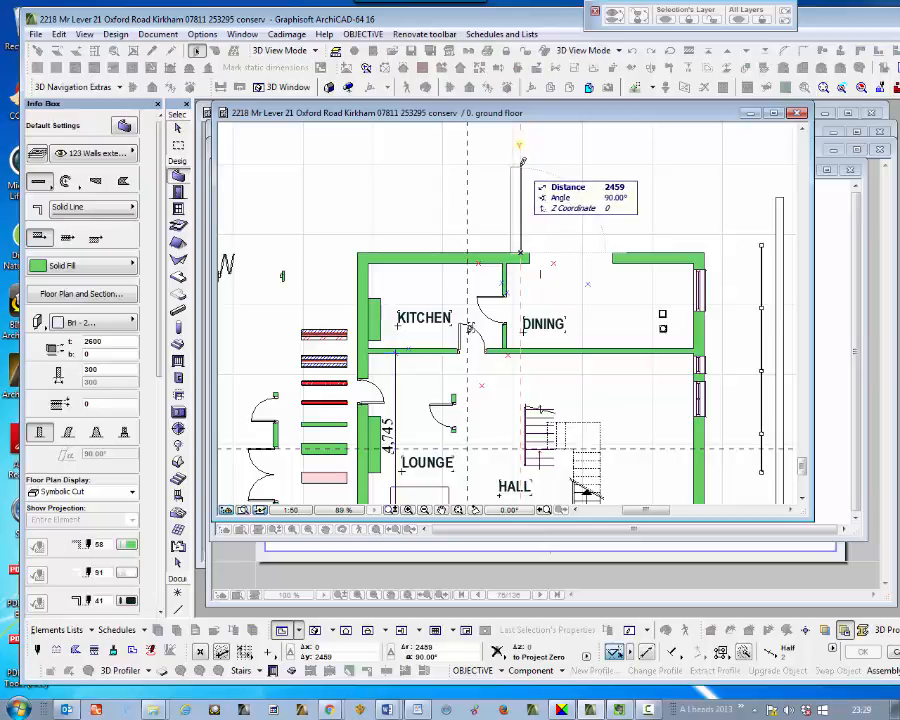
{"action": "left_click", "coordinate": [520, 162]}
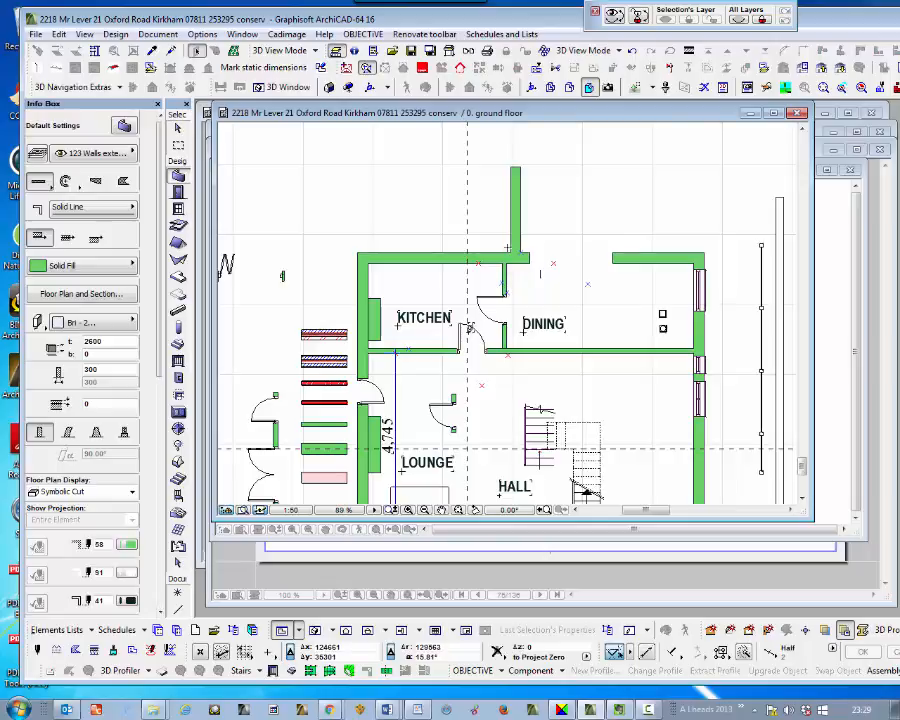
{"action": "left_click", "coordinate": [518, 211]}
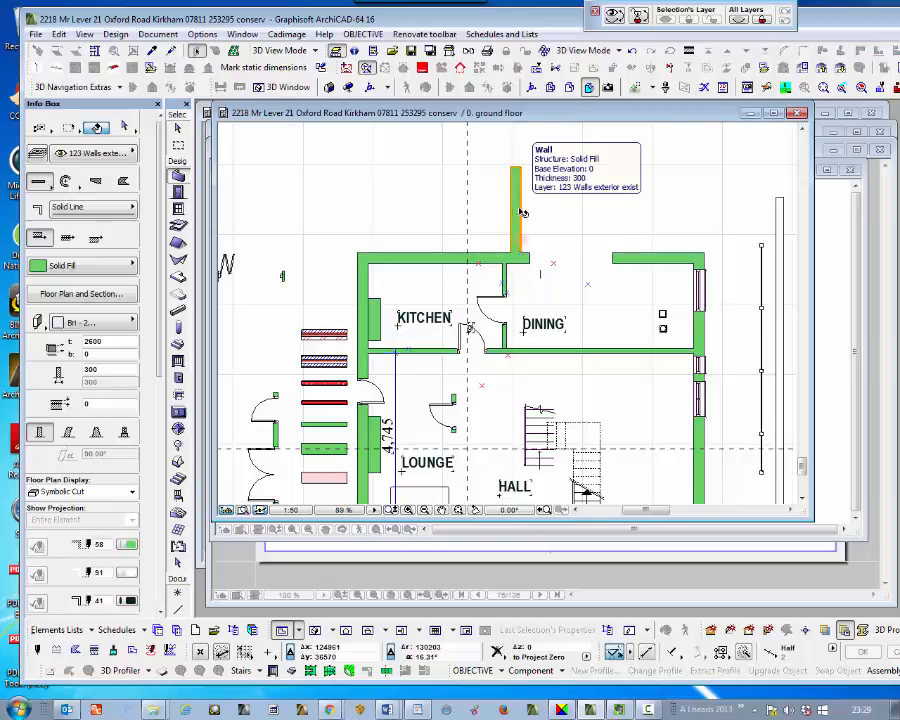
Draw a second 300 mm exterior wall beyond the dining opening, 2960 mm from the first one's dining-side face, and extend it to the house's rear wall.
{"action": "left_click", "coordinate": [519, 212]}
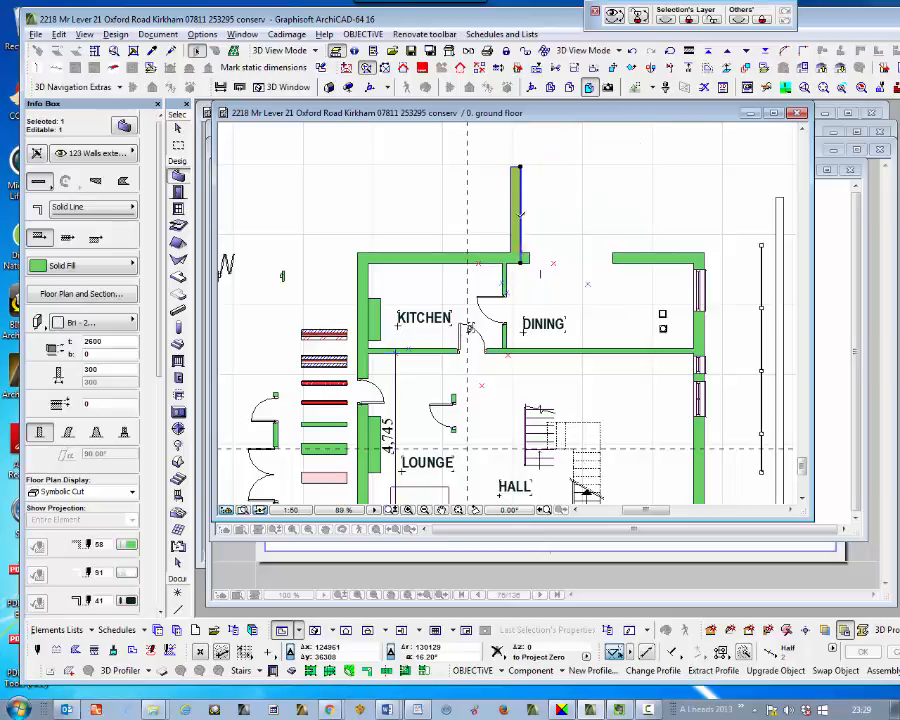
{"action": "key", "text": "Escape"}
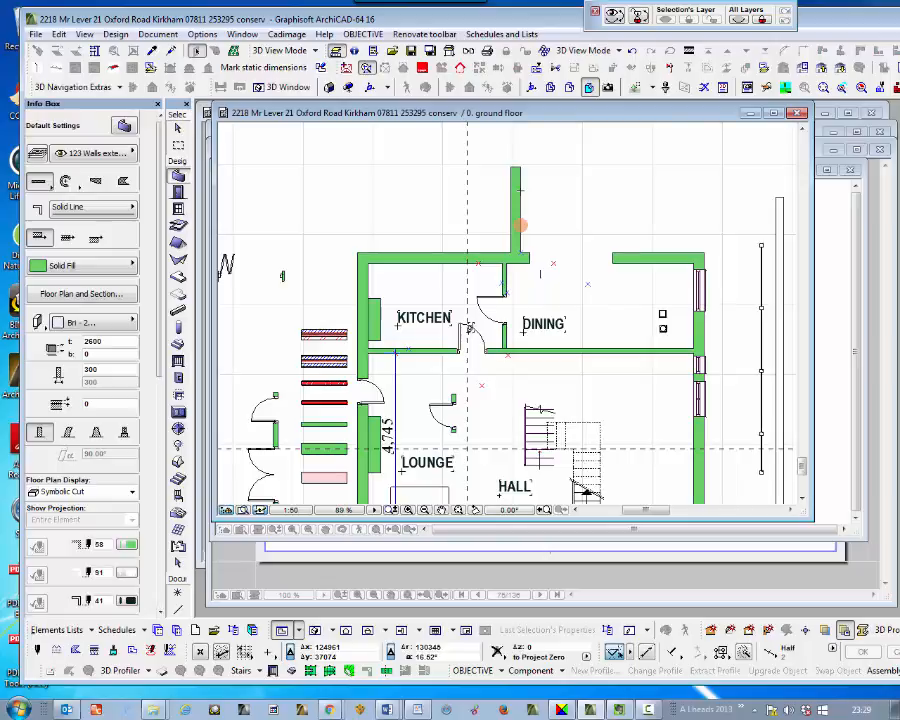
{"action": "type", "text": "x"}
{"action": "type", "text": "2"}
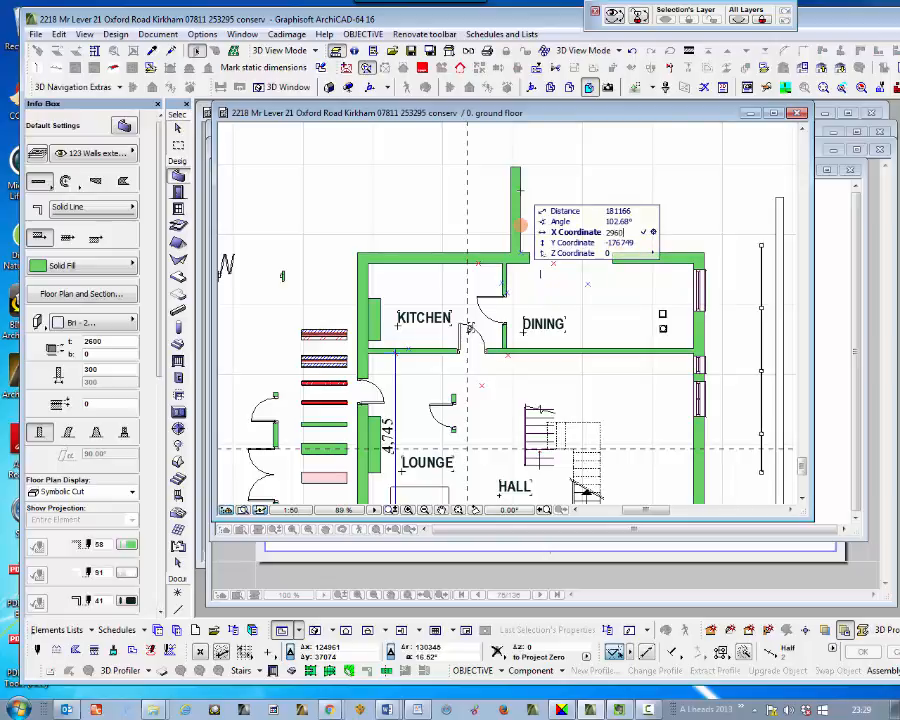
{"action": "key", "text": "Return"}
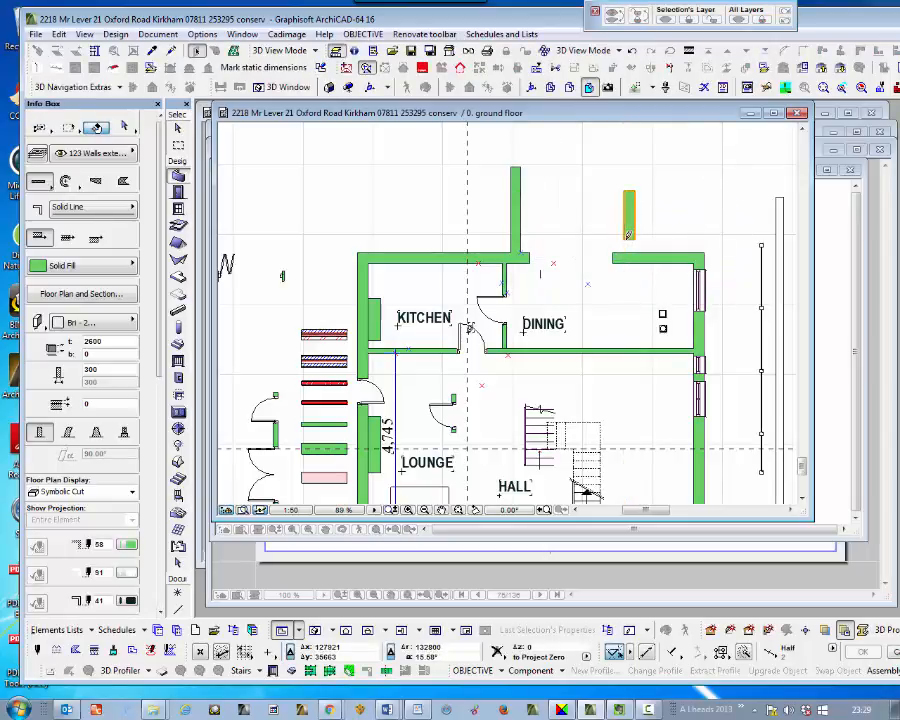
{"action": "left_click", "coordinate": [628, 236]}
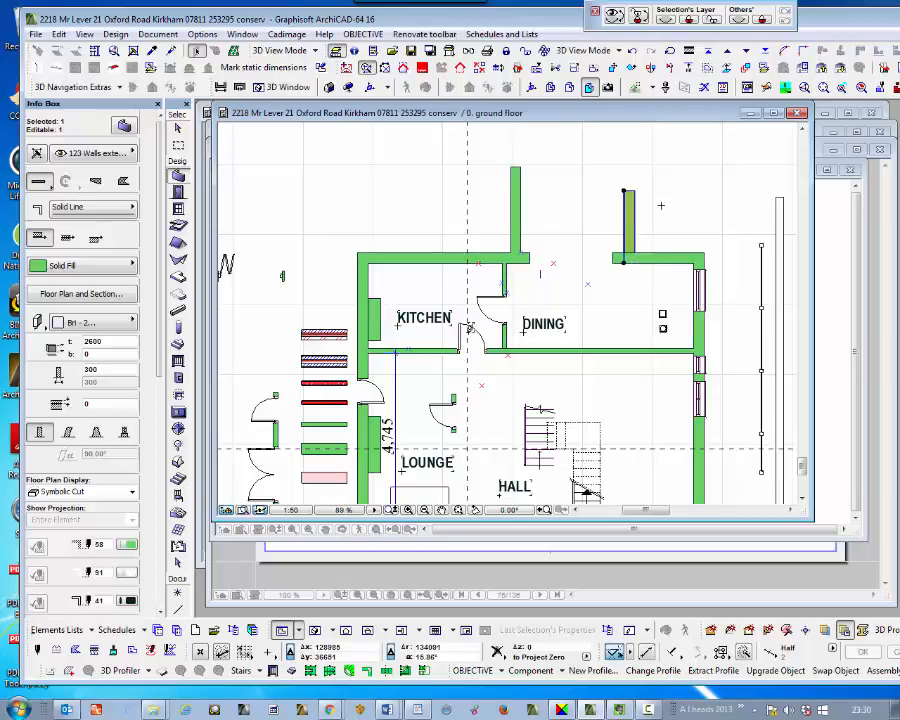
{"action": "key", "text": "Escape"}
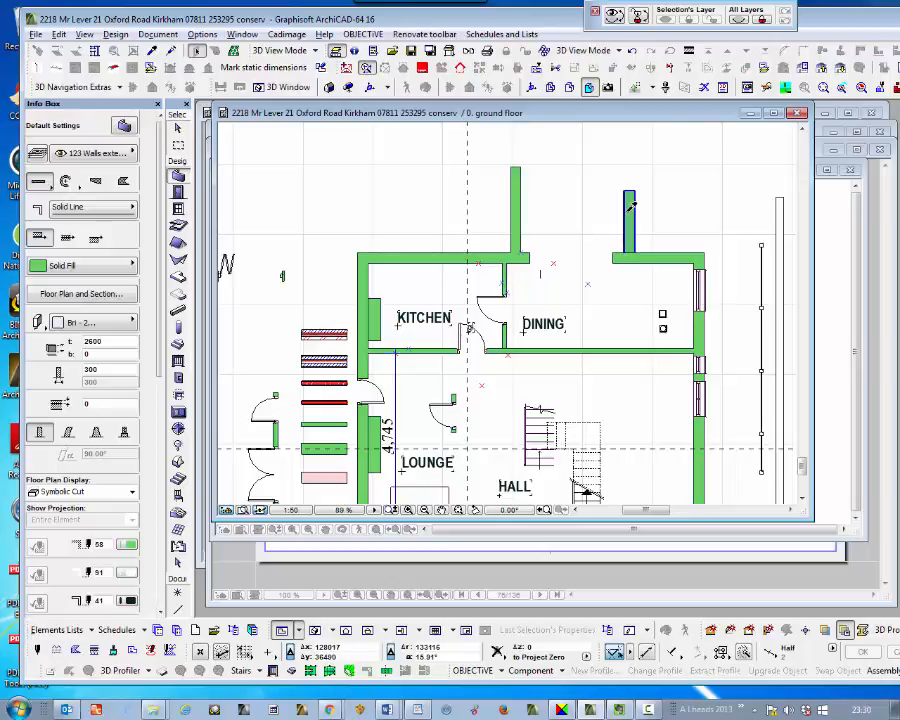
Draw a 300 mm cross wall about 2185 mm long, 3650 mm beyond the house's rear wall, with its thickness on the outer side.
{"action": "scroll", "coordinate": [600, 308], "scroll_direction": "down", "scroll_amount": 1}
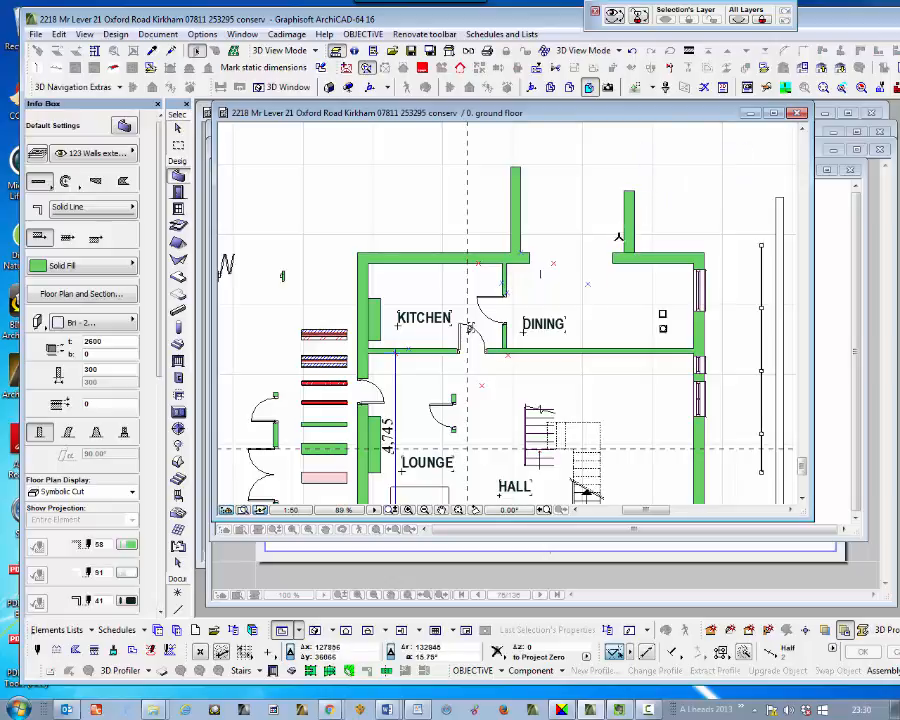
{"action": "scroll", "coordinate": [600, 158], "scroll_direction": "up", "scroll_amount": 1}
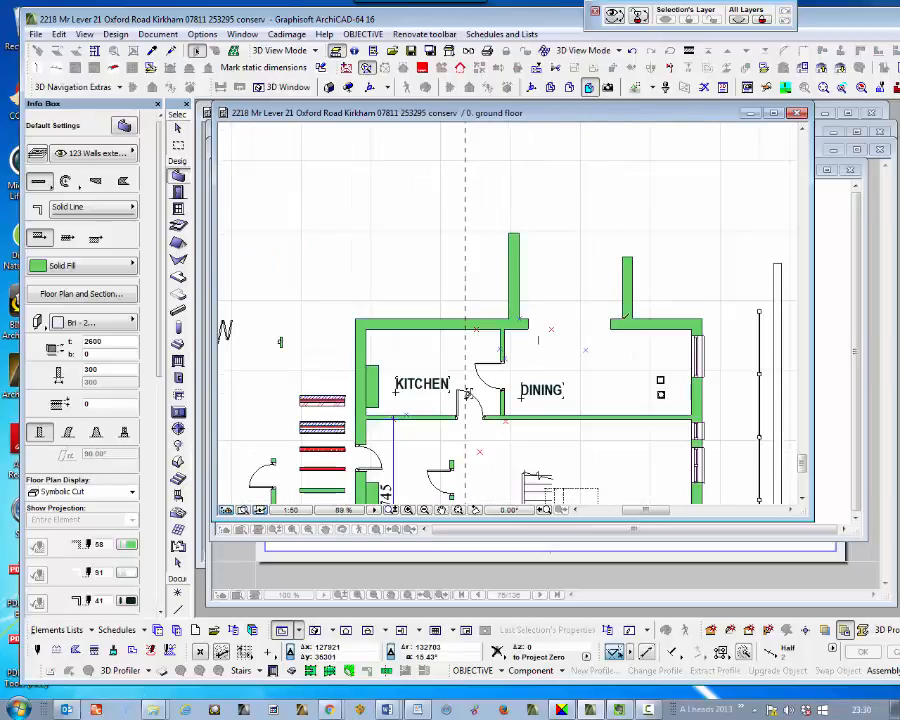
{"action": "key", "text": "y"}
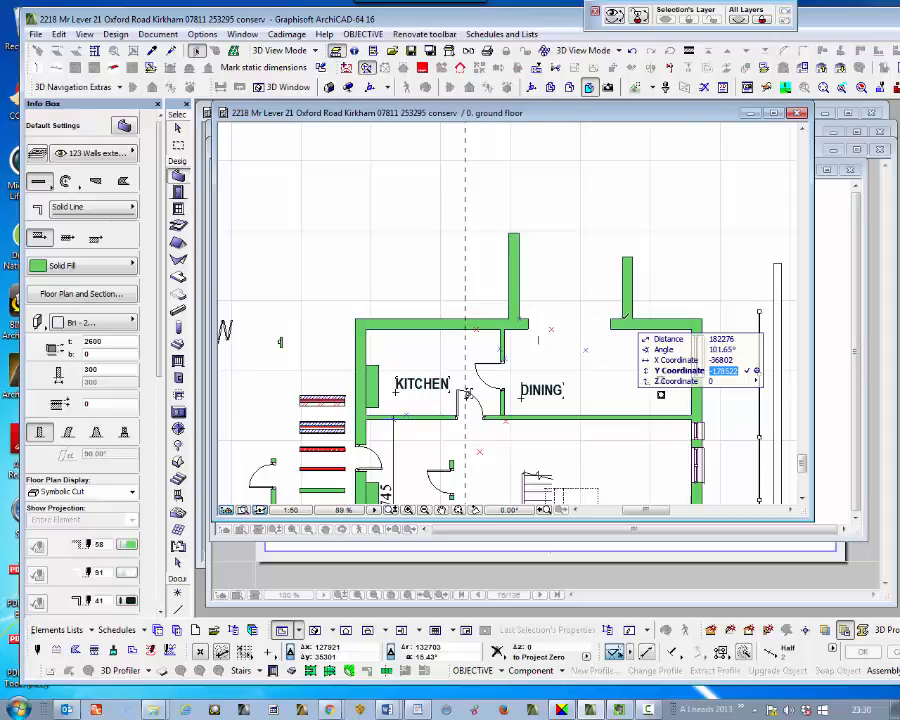
{"action": "type", "text": "3650"}
{"action": "key", "text": "Return"}
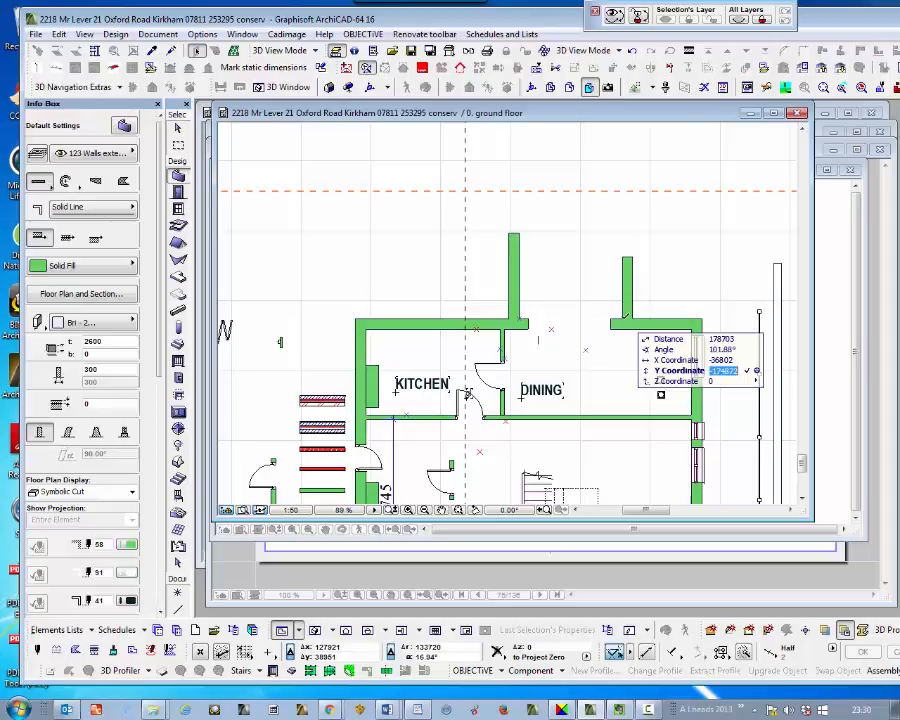
{"action": "key", "text": "Return"}
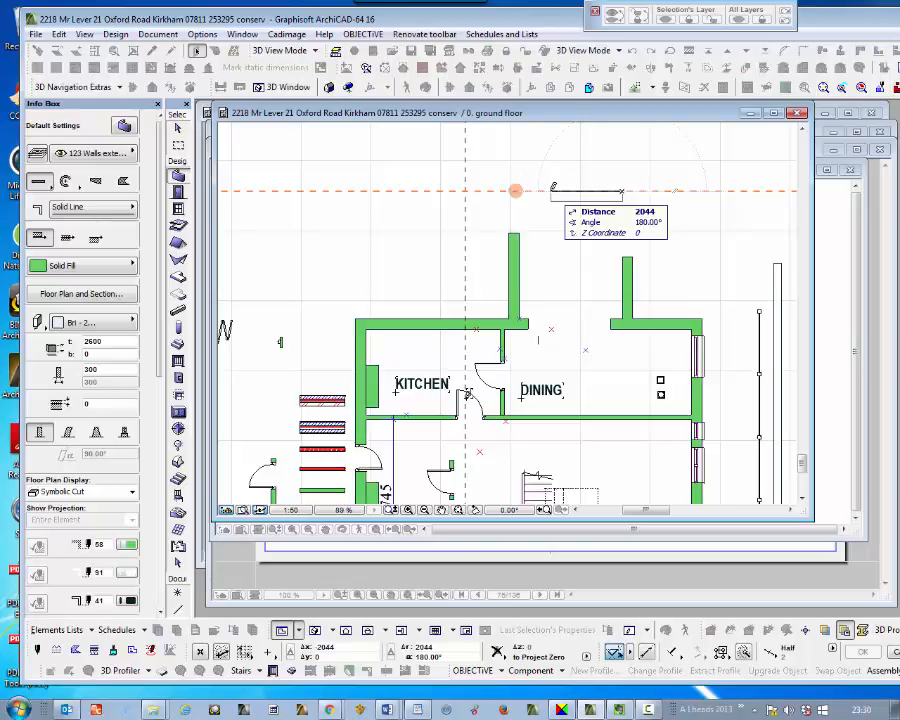
{"action": "key", "text": "c"}
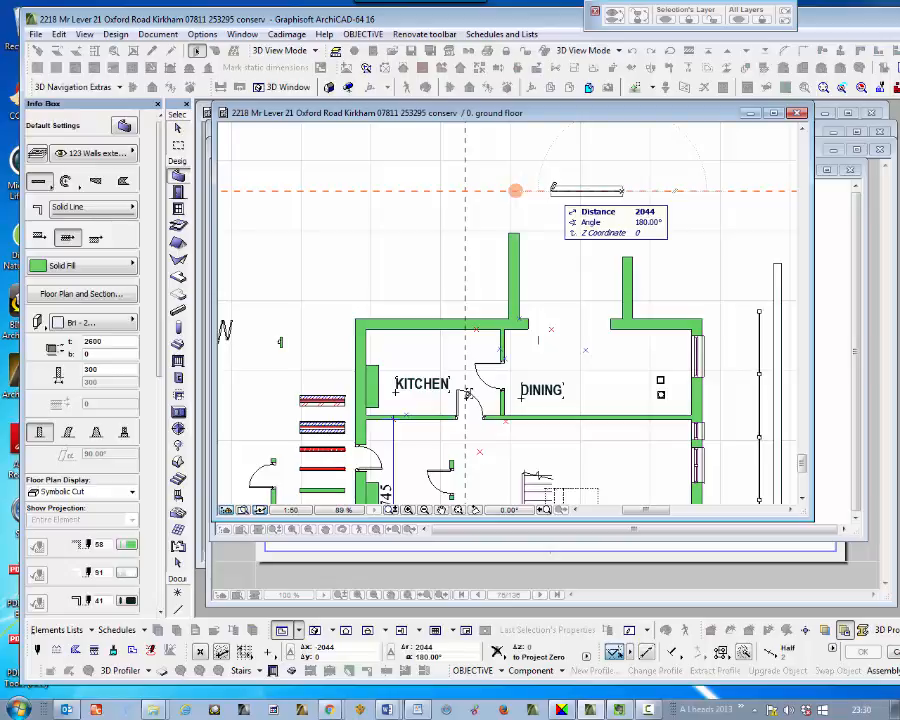
{"action": "key", "text": "c"}
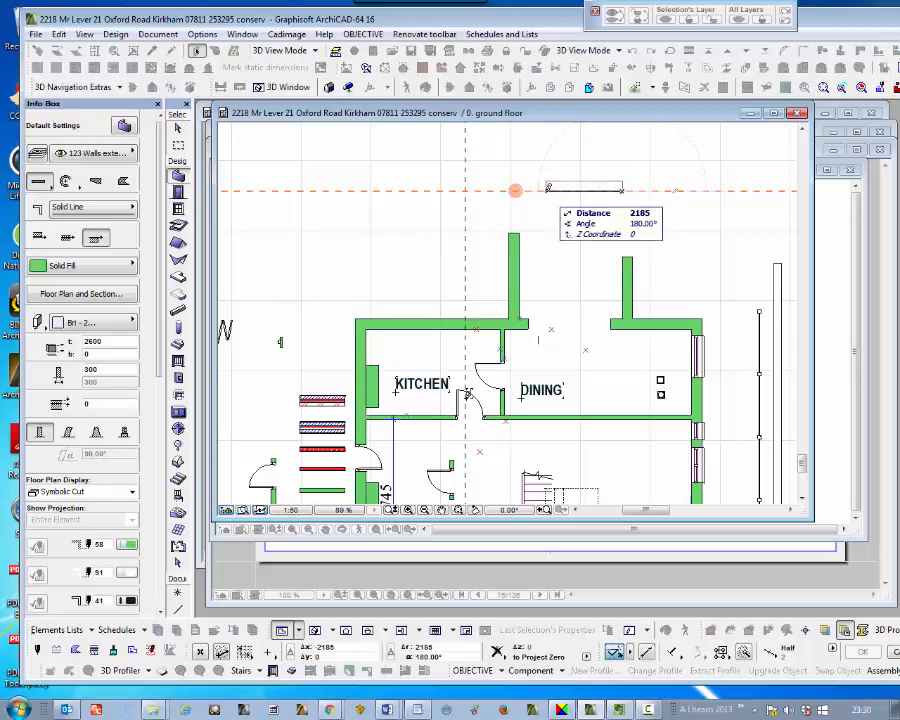
{"action": "left_click", "coordinate": [548, 187]}
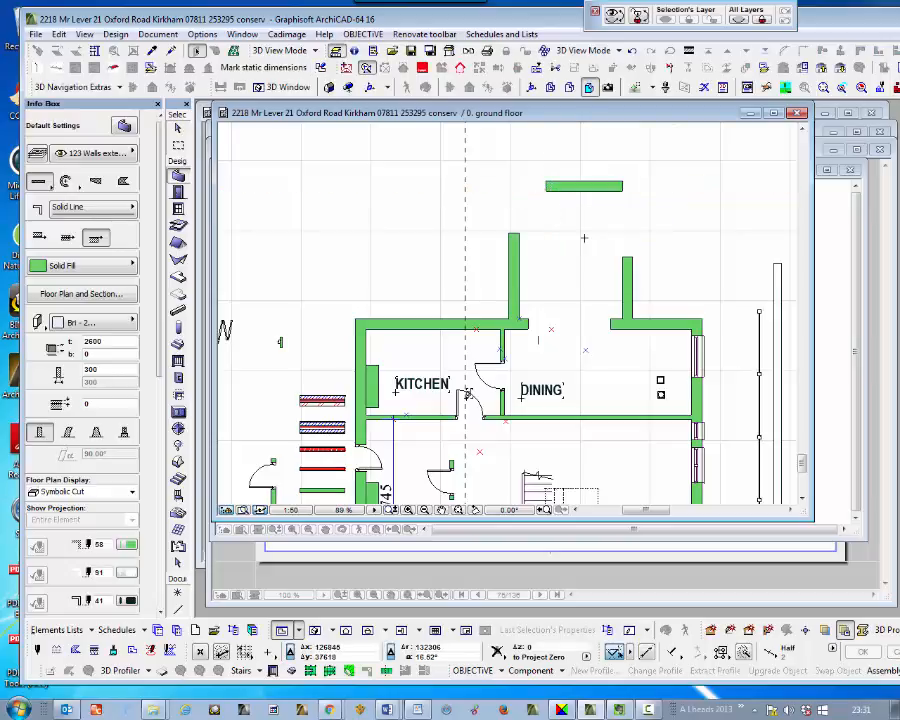
Intersect the new cross wall with the side wall beyond the dining room to form a closed corner.
{"action": "key", "text": "shift"}
{"action": "left_click", "coordinate": [595, 189], "text": "shift"}
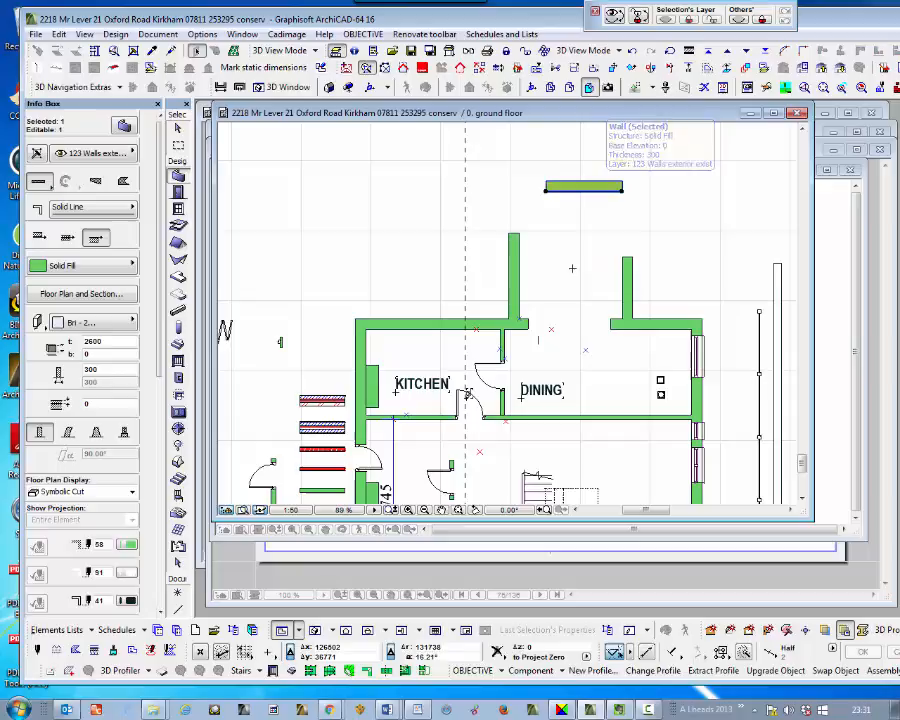
{"action": "left_click", "coordinate": [625, 268], "text": "shift"}
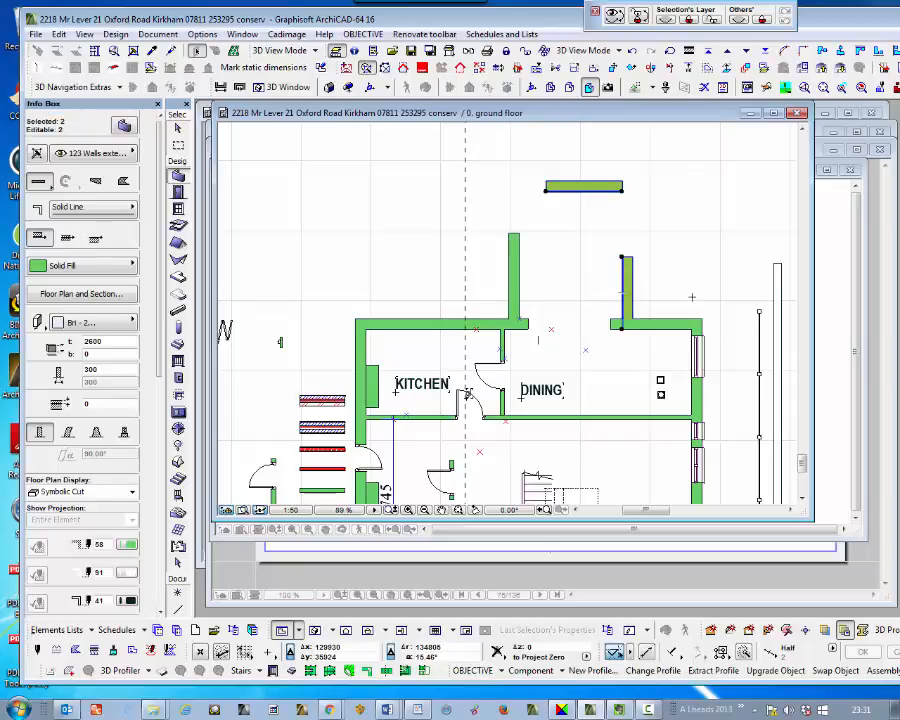
{"action": "key", "text": "i"}
{"action": "key", "text": "Escape"}
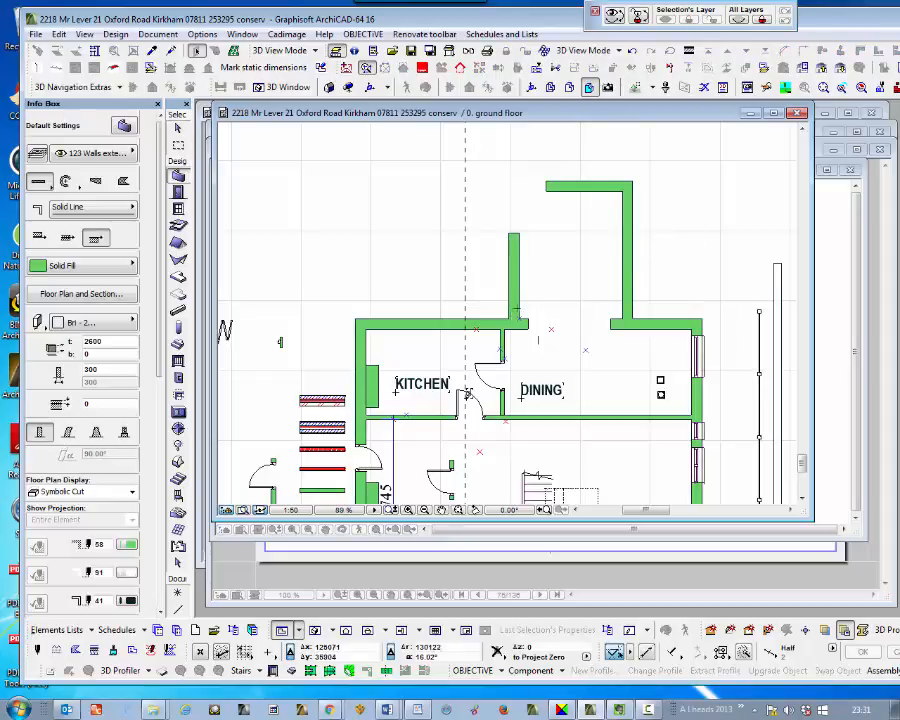
Transfer the settings of the 130 mm interior wall in front of the kitchen and dining to the first rearward wall.
{"action": "left_click", "coordinate": [519, 268]}
{"action": "left_click", "coordinate": [519, 269]}
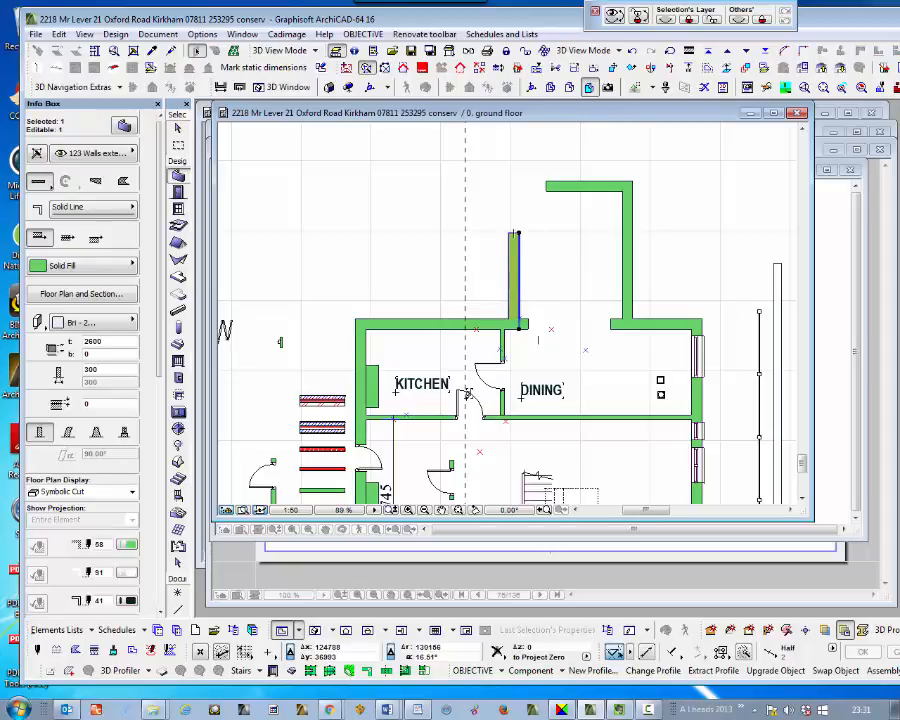
{"action": "key", "text": "Escape"}
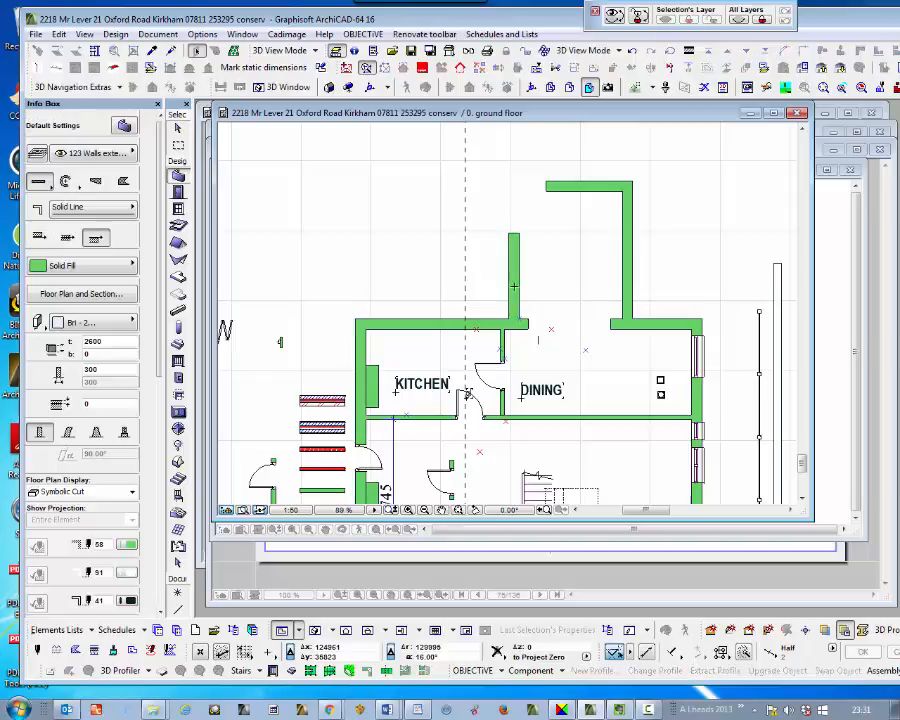
{"action": "left_click", "coordinate": [573, 415]}
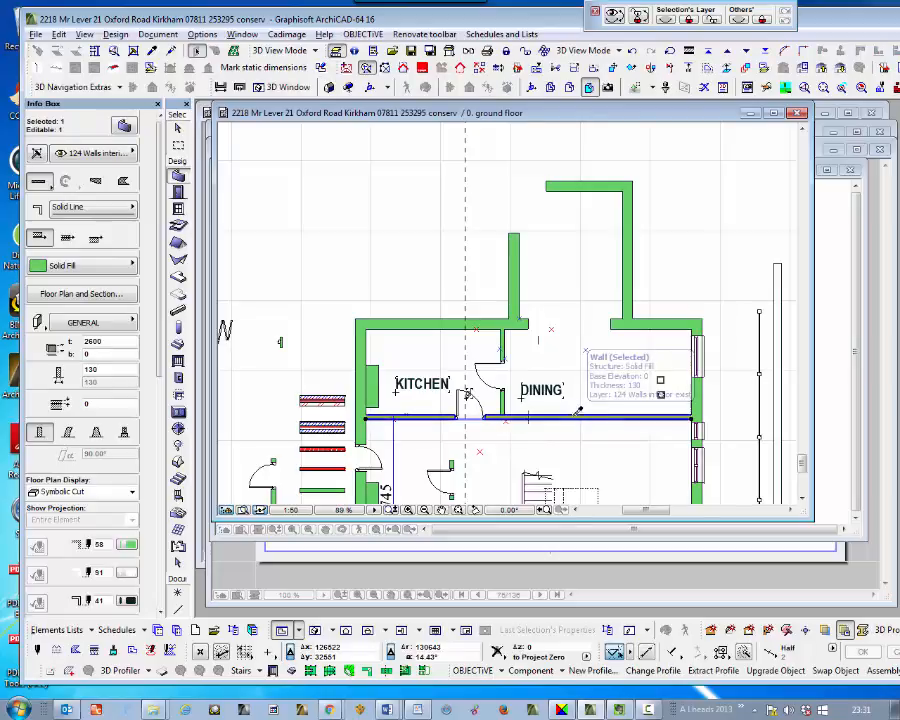
{"action": "key", "text": "Escape"}
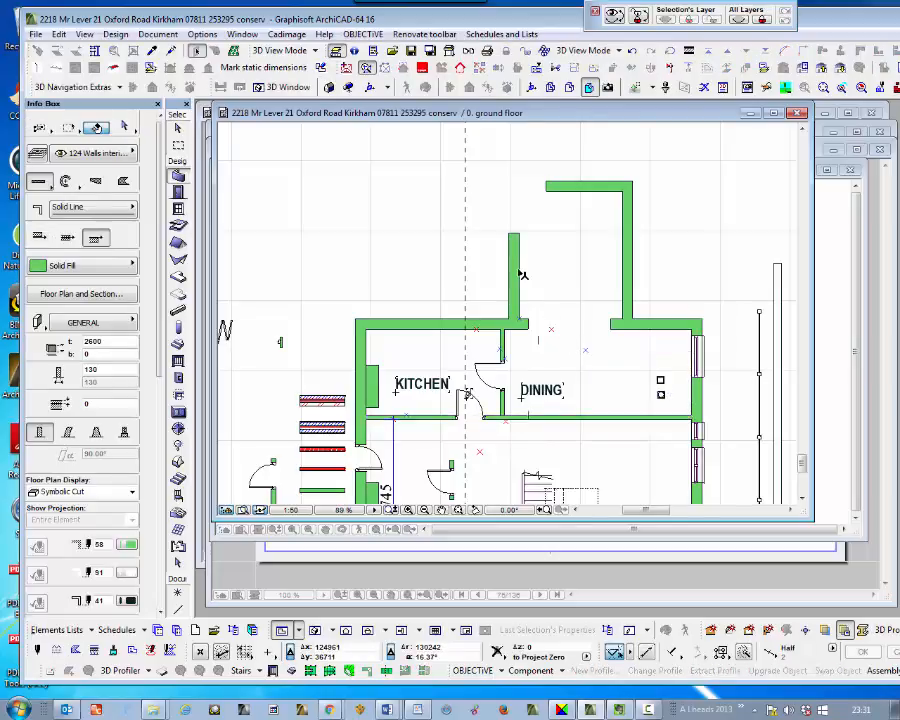
{"action": "left_click", "coordinate": [519, 274]}
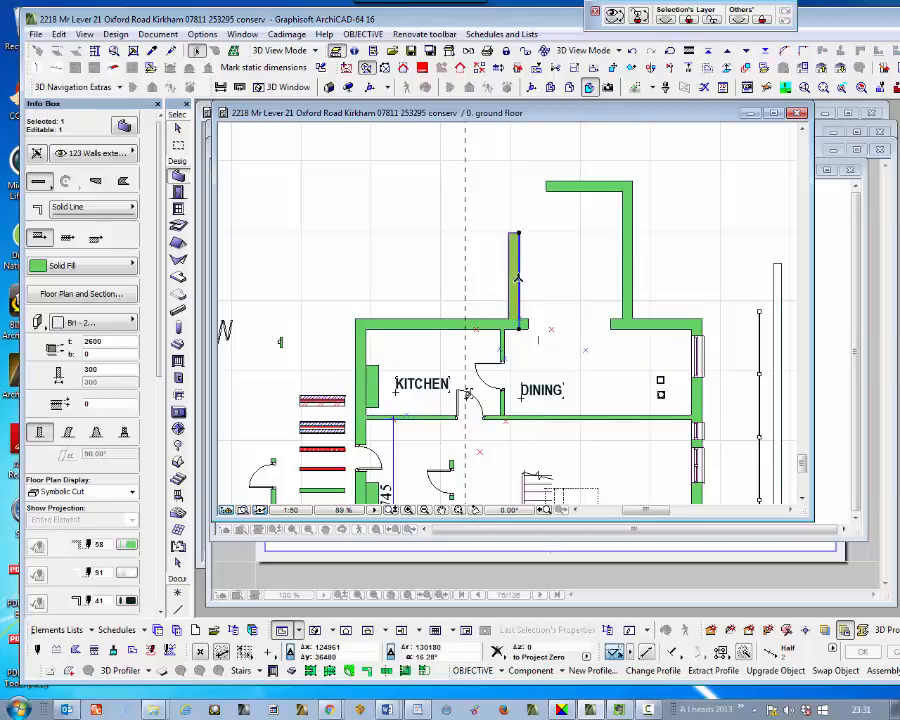
{"action": "left_click", "coordinate": [519, 274], "text": "ctrl+alt"}
{"action": "key", "text": "Escape"}
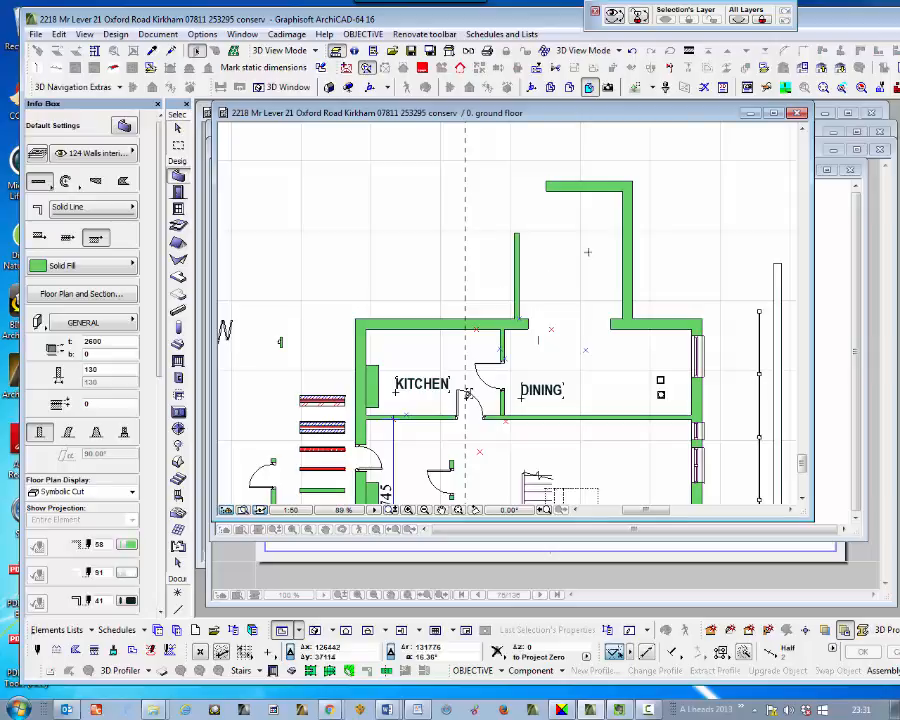
Using the exterior wall's settings, draw a 300 mm wall 1990 mm from the new partition's kitchen-side face and extend it to the house's rear wall.
{"action": "left_click", "coordinate": [631, 233], "text": "alt"}
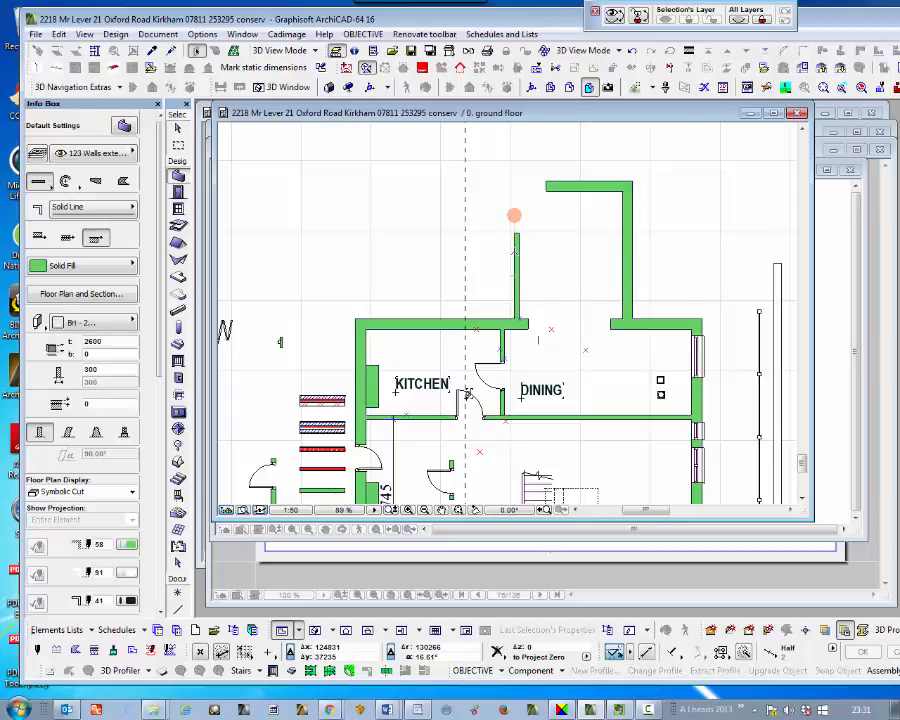
{"action": "key", "text": "x"}
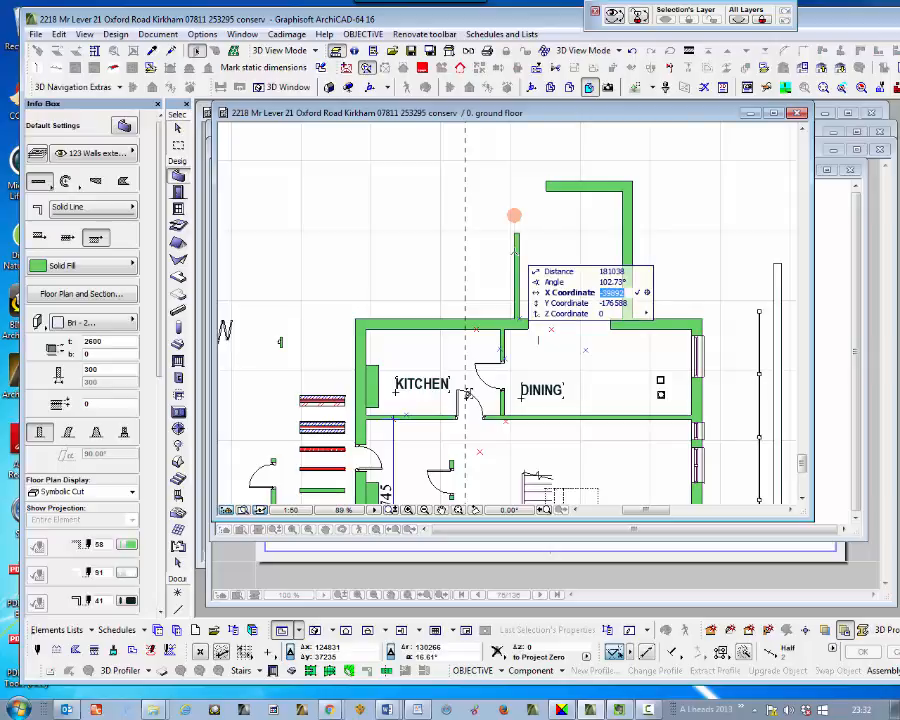
{"action": "type", "text": "180"}
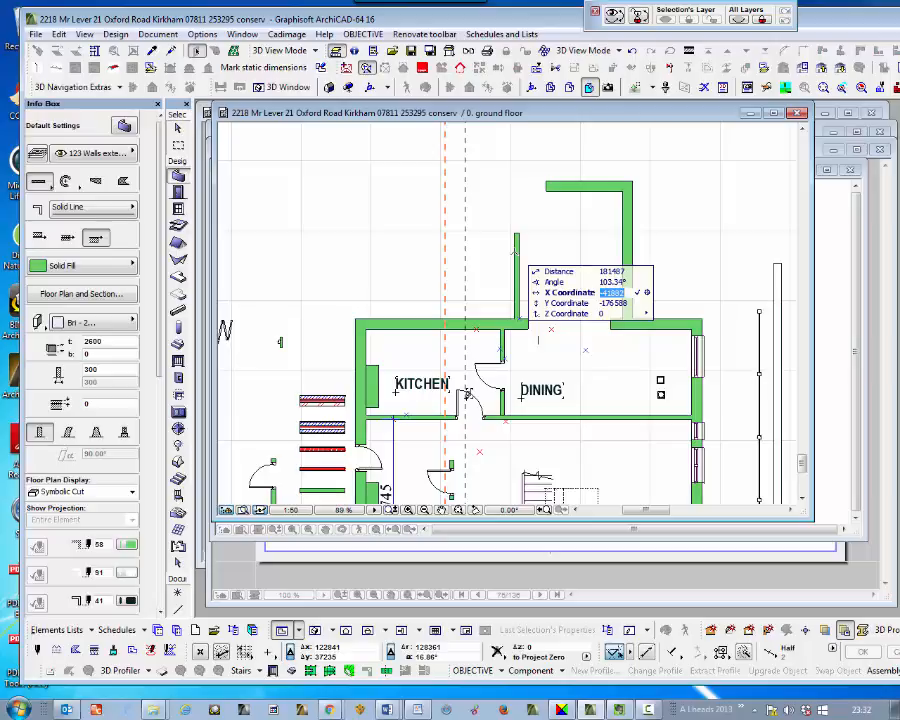
{"action": "left_click", "coordinate": [444, 247]}
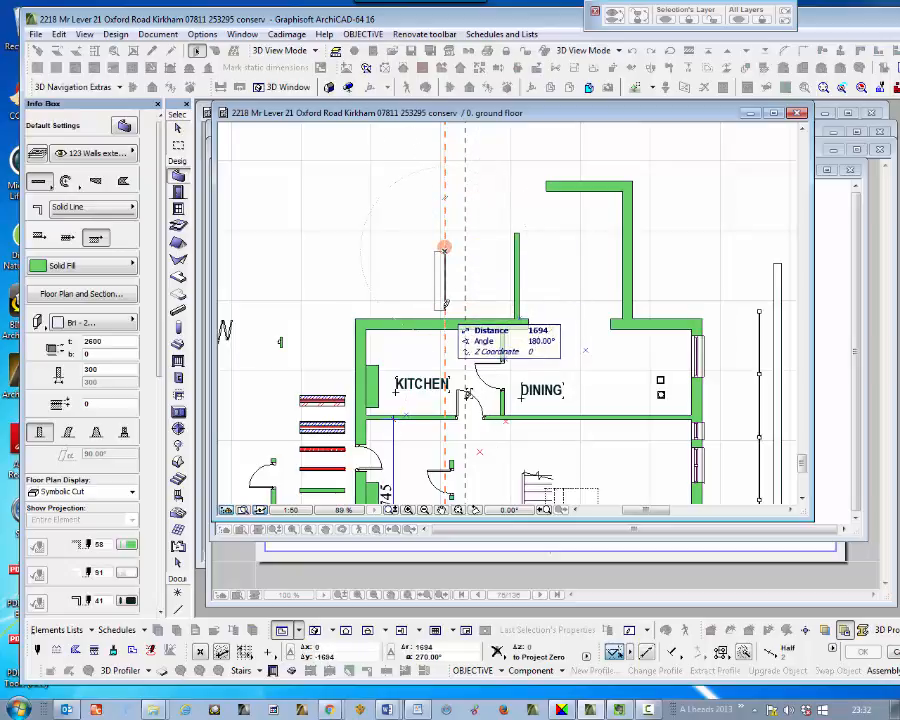
{"action": "key", "text": "shift"}
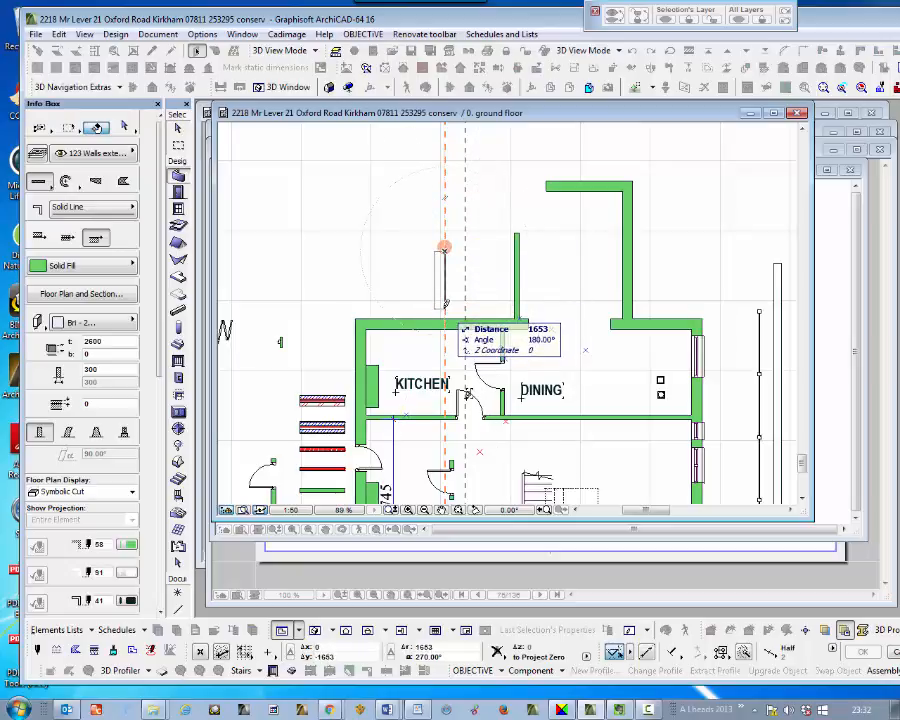
{"action": "left_click", "coordinate": [444, 303]}
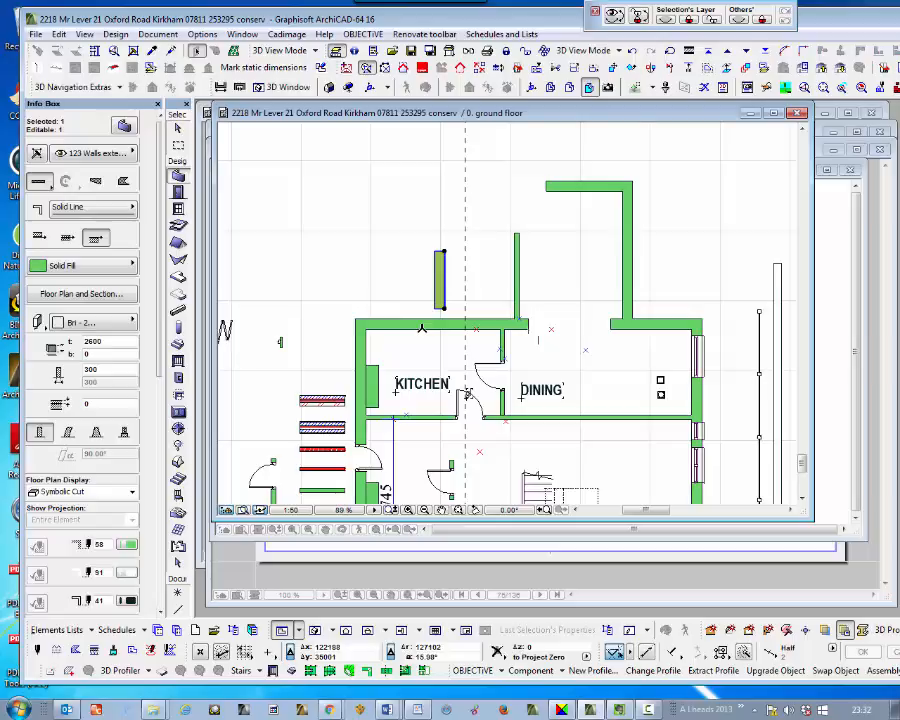
{"action": "key", "text": "Escape"}
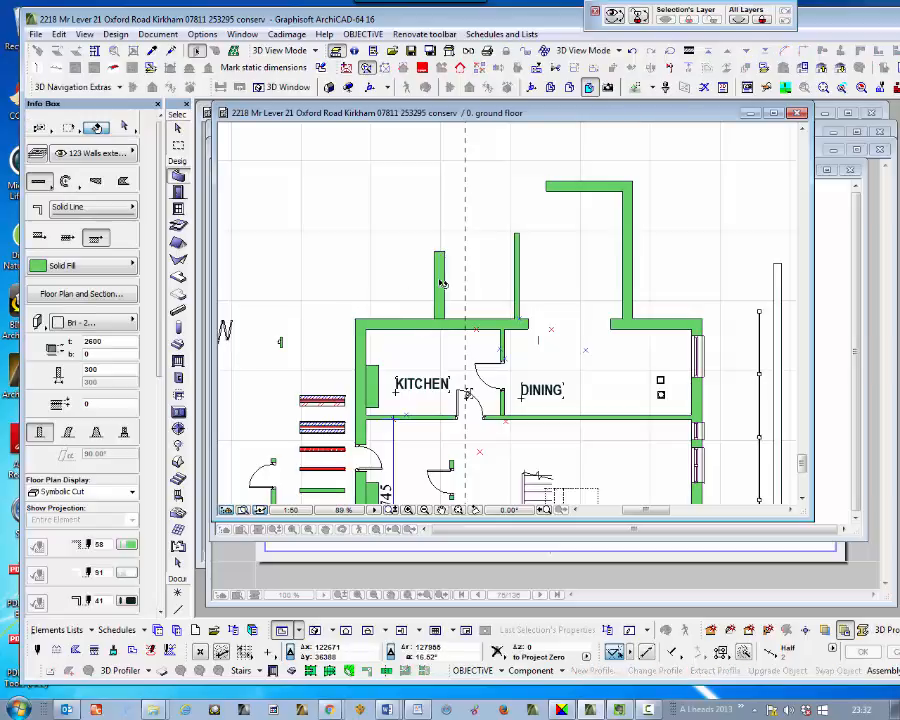
Intersect the kitchen-side exterior wall with the far cross wall to close the extension's outline.
{"action": "left_click", "coordinate": [443, 284]}
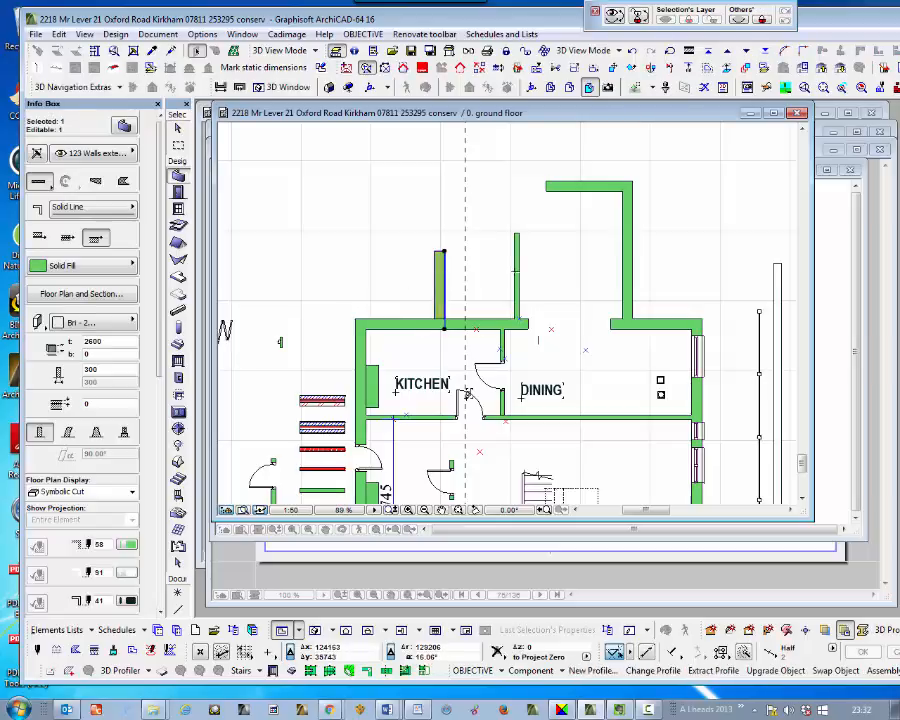
{"action": "left_click", "coordinate": [566, 190], "text": "shift"}
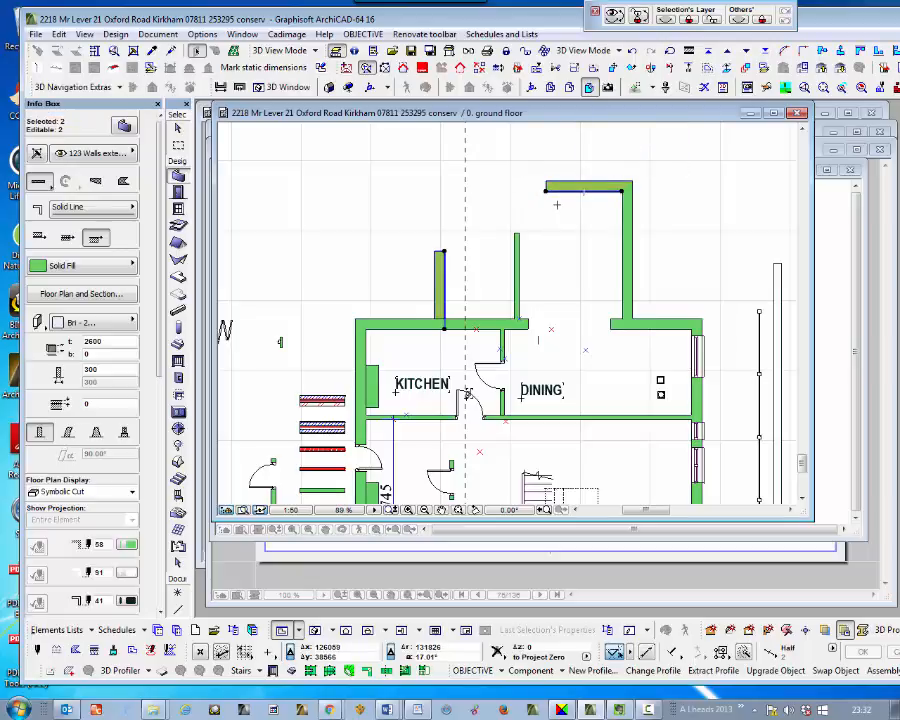
{"action": "key", "text": "ctrl+equal"}
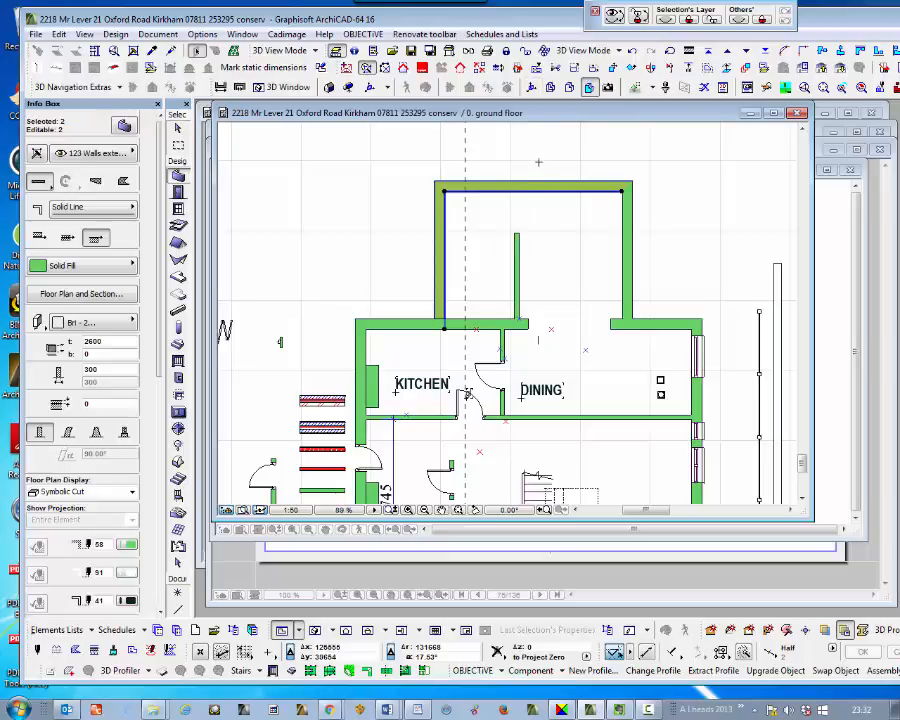
Extend the 130 mm partition to the inner face of the extension's far wall.
{"action": "left_click", "coordinate": [517, 268]}
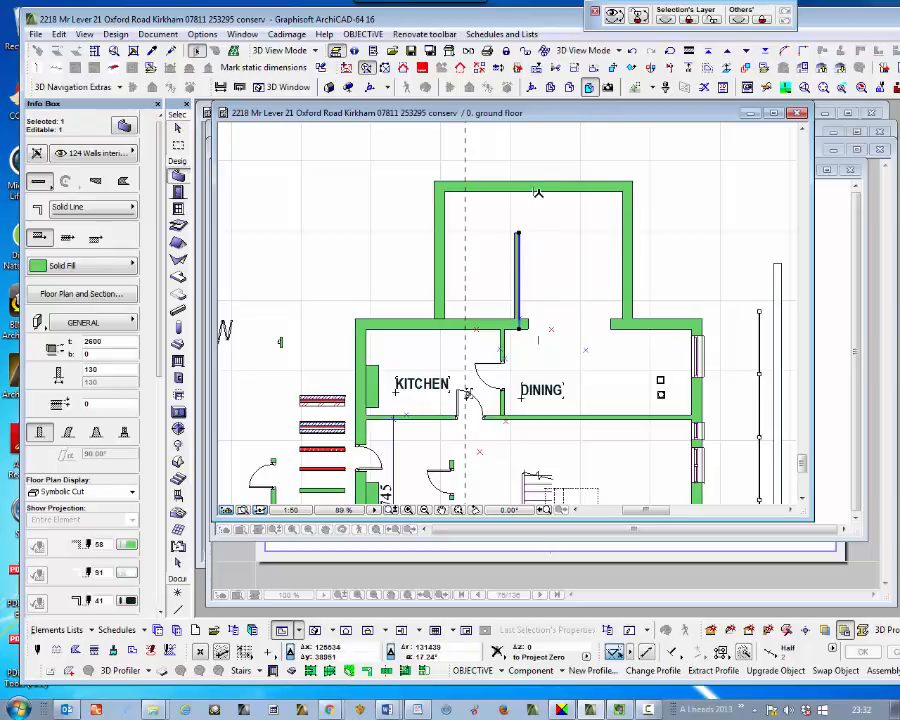
{"action": "left_click", "coordinate": [538, 191], "text": "ctrl"}
{"action": "key", "text": "Escape"}
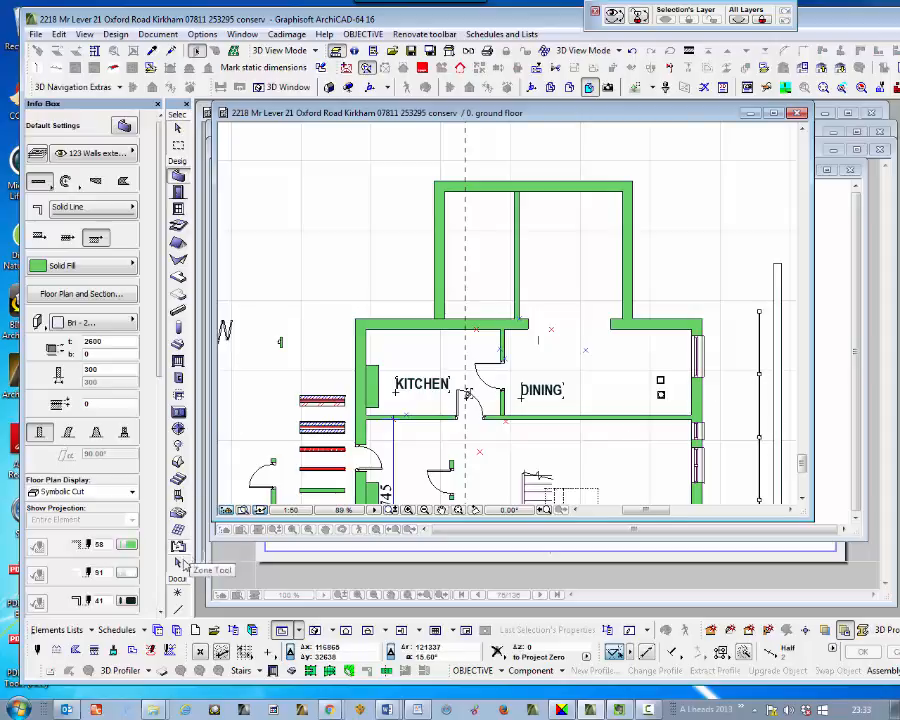
Place a hotspot 3540 mm horizontally from the dining-side face of the kitchen/dining partition.
{"action": "left_click", "coordinate": [178, 592]}
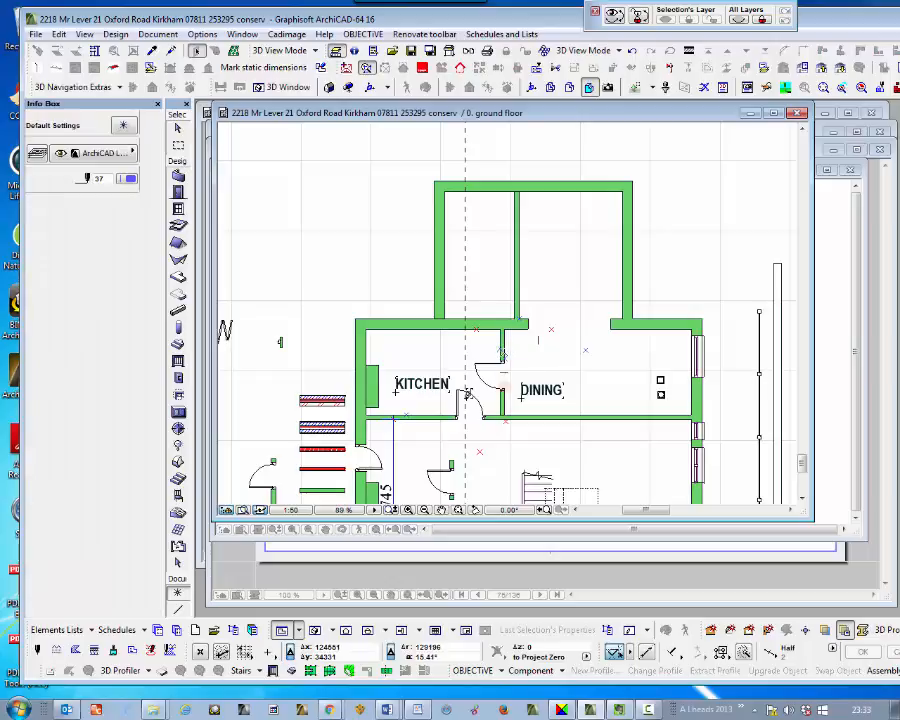
{"action": "left_click", "coordinate": [504, 388]}
{"action": "type", "text": "x"}
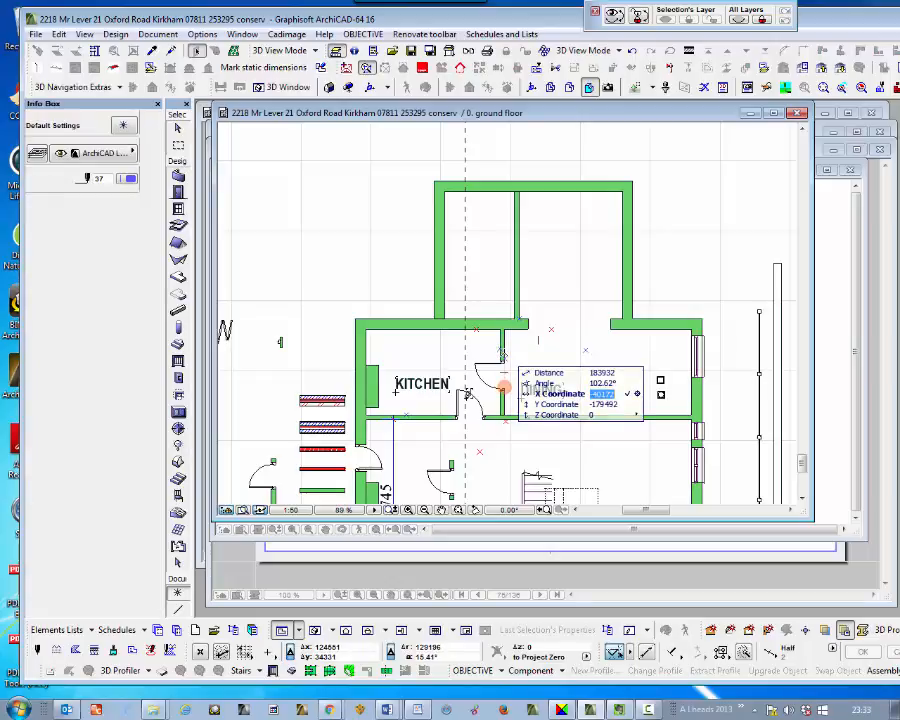
{"action": "type", "text": "3540"}
{"action": "key", "text": "Return"}
{"action": "key", "text": "Return"}
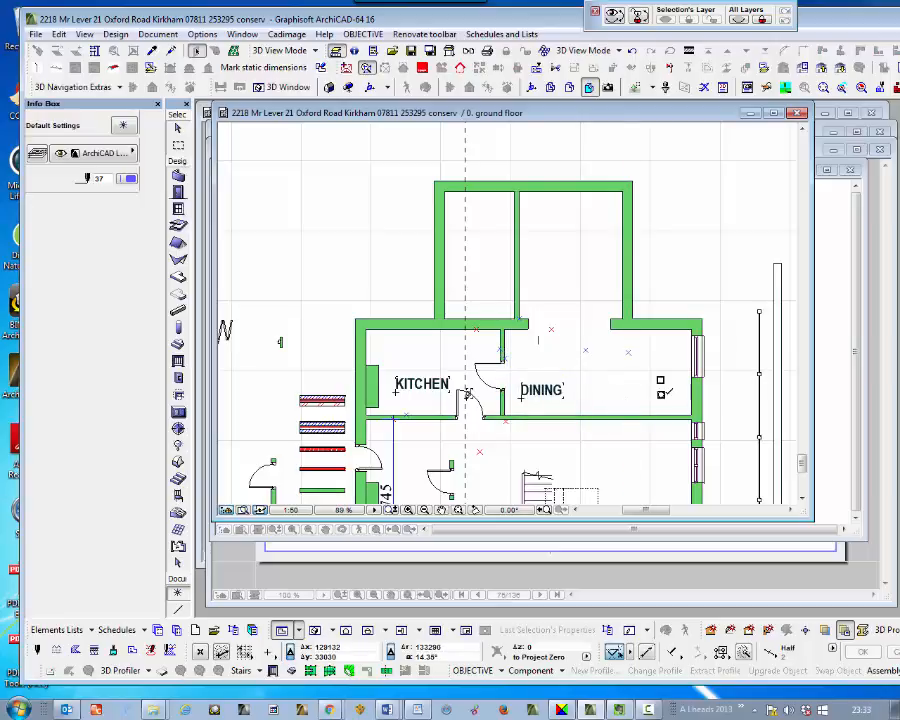
Move the exterior side wall of the dining room, with its windows, inwards to line up with the new hotspot.
{"action": "left_click", "coordinate": [697, 390], "text": "shift"}
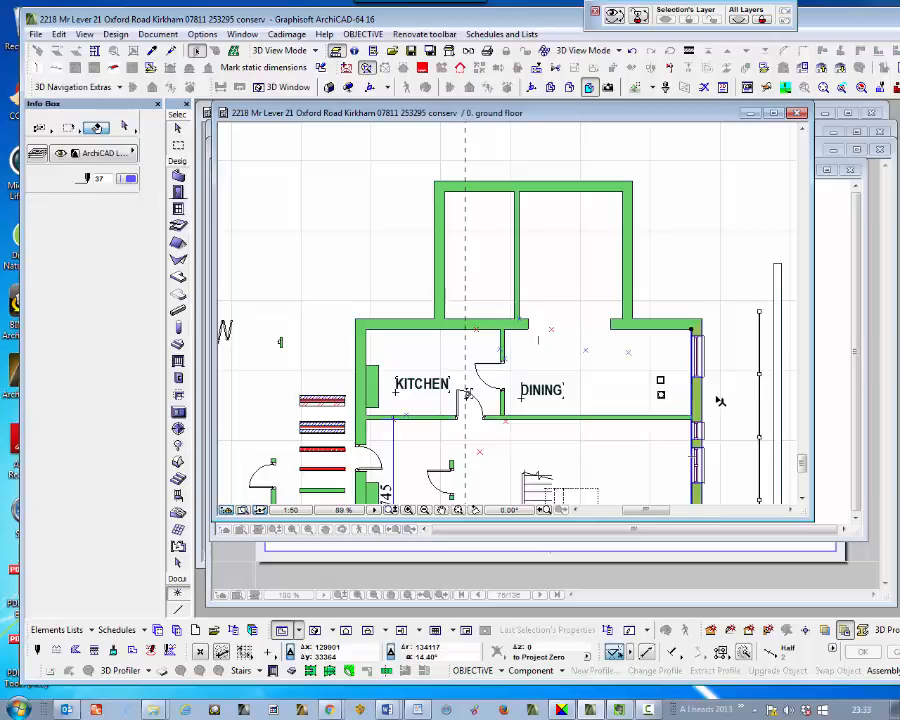
{"action": "key", "text": "ctrl+d"}
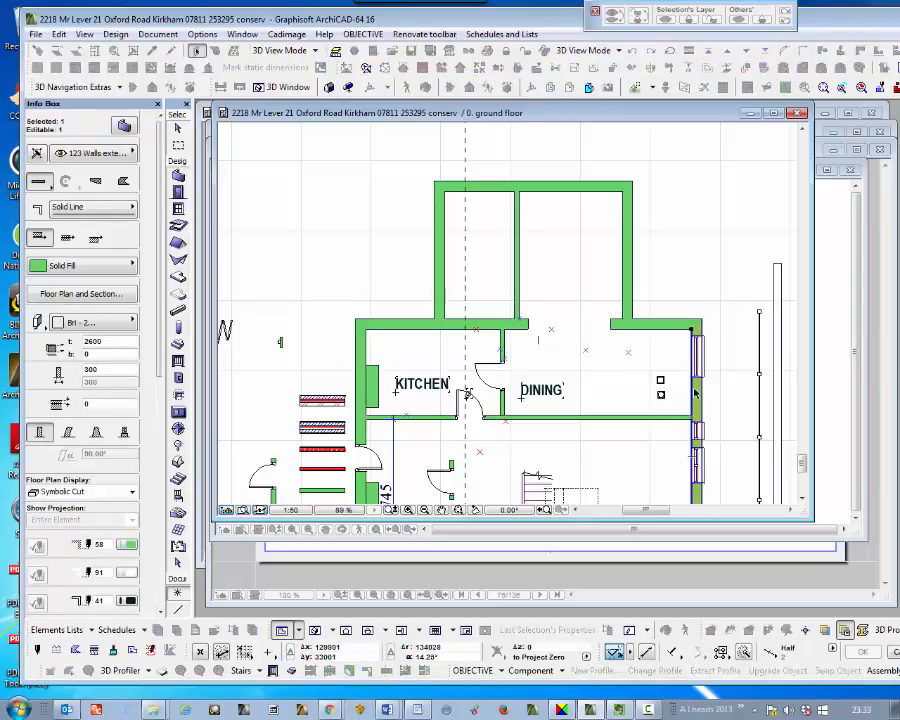
{"action": "left_click", "coordinate": [696, 388]}
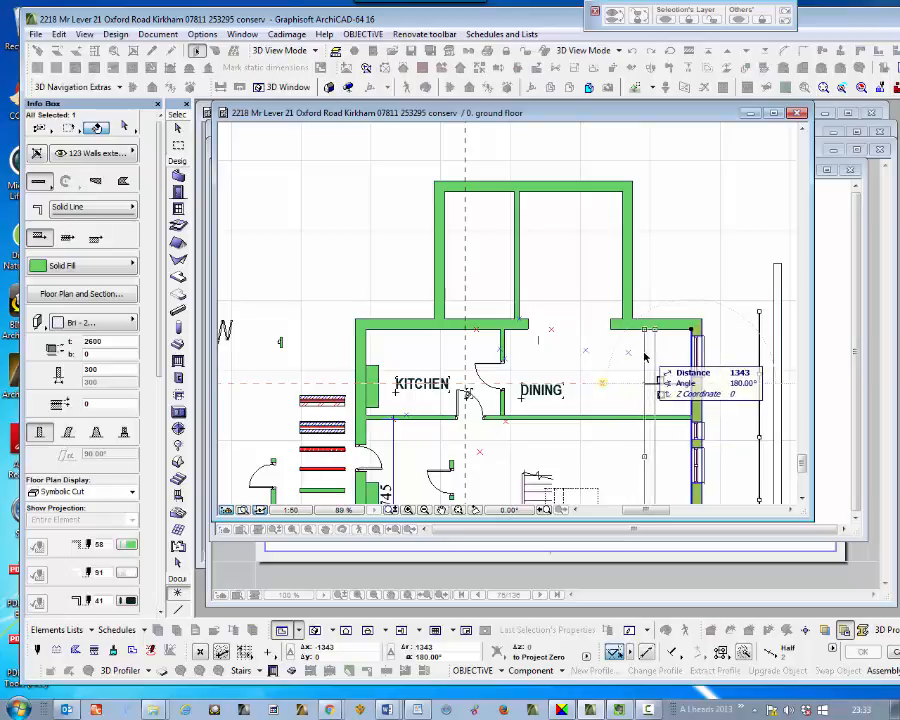
{"action": "left_click", "coordinate": [632, 357]}
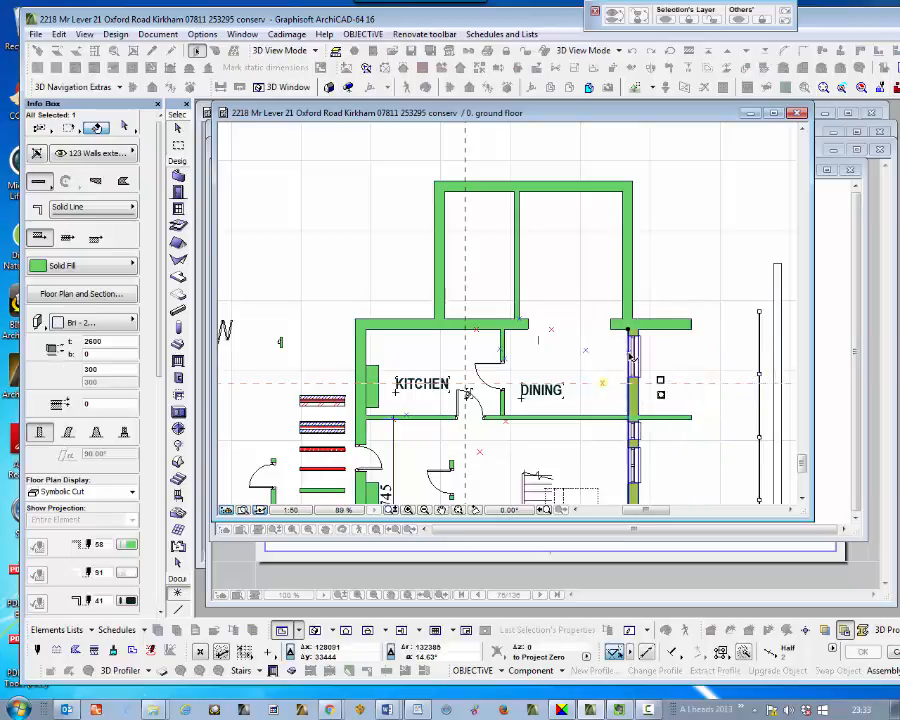
{"action": "key", "text": "Escape"}
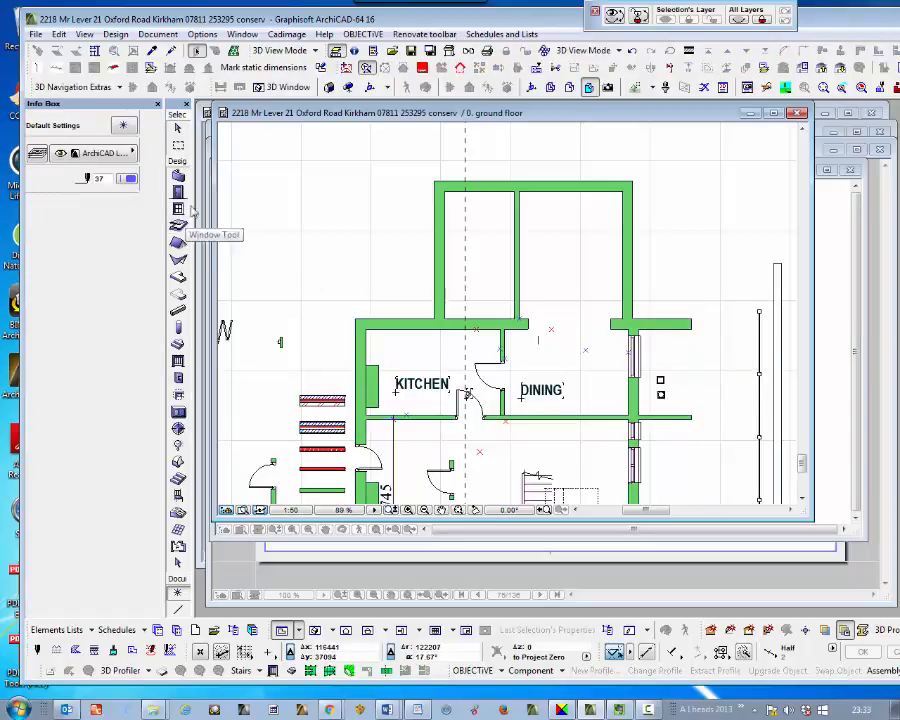
Trim off the rear exterior wall's stub that projects beyond the relocated dining side wall.
{"action": "left_click", "coordinate": [179, 177]}
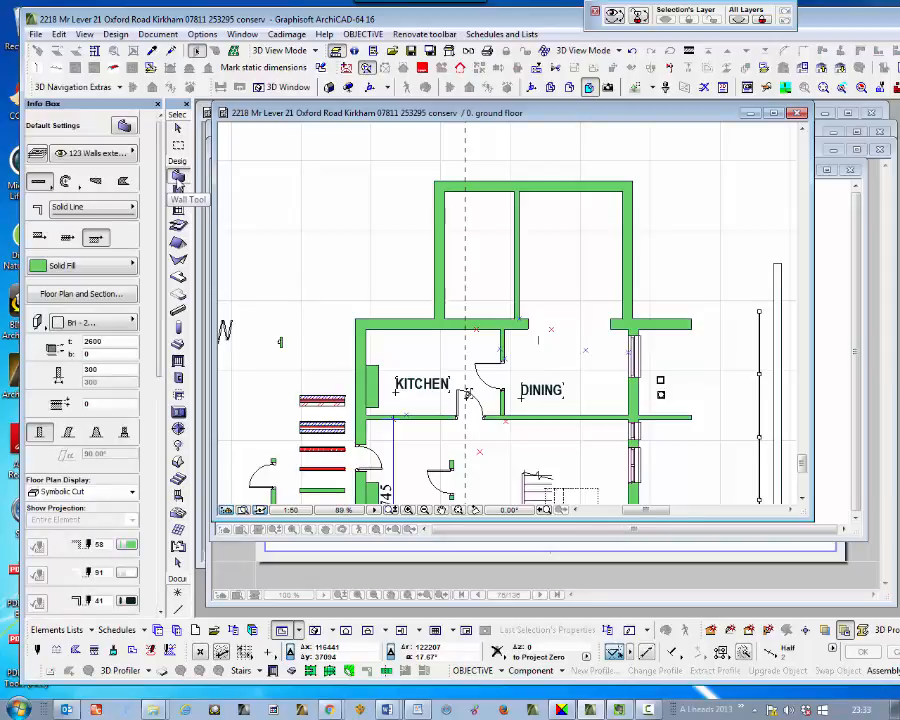
{"action": "left_click", "coordinate": [661, 333], "text": "ctrl"}
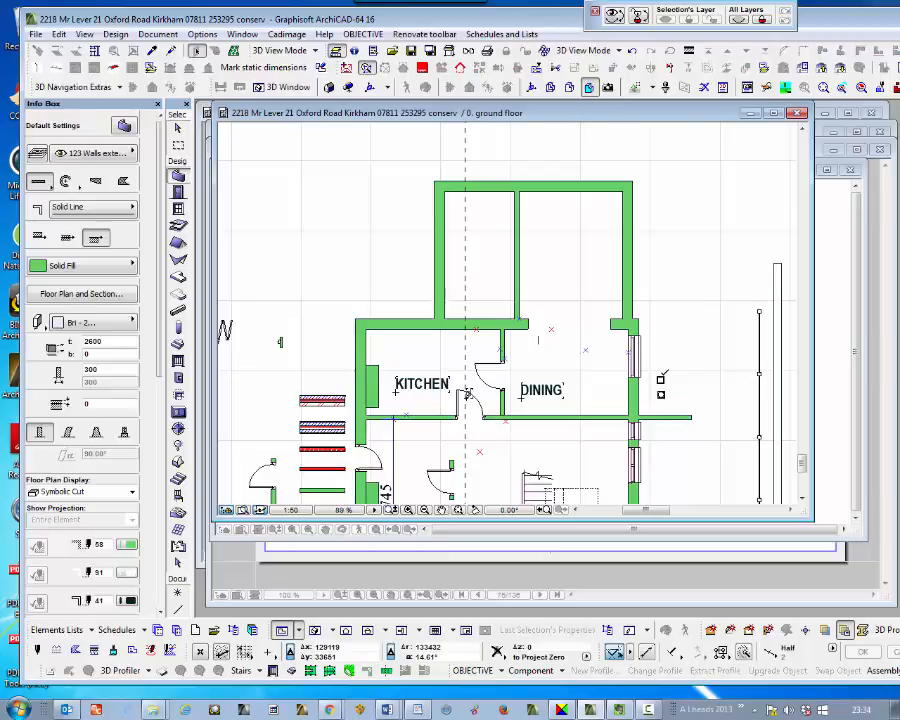
{"action": "key", "text": "ctrl+z"}
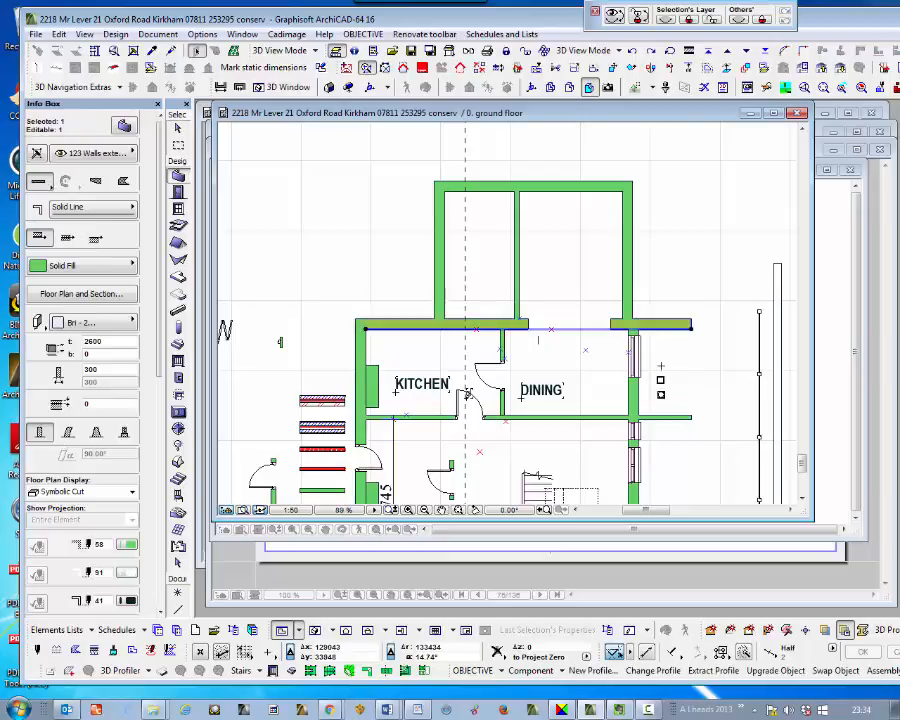
{"action": "key", "text": "Escape"}
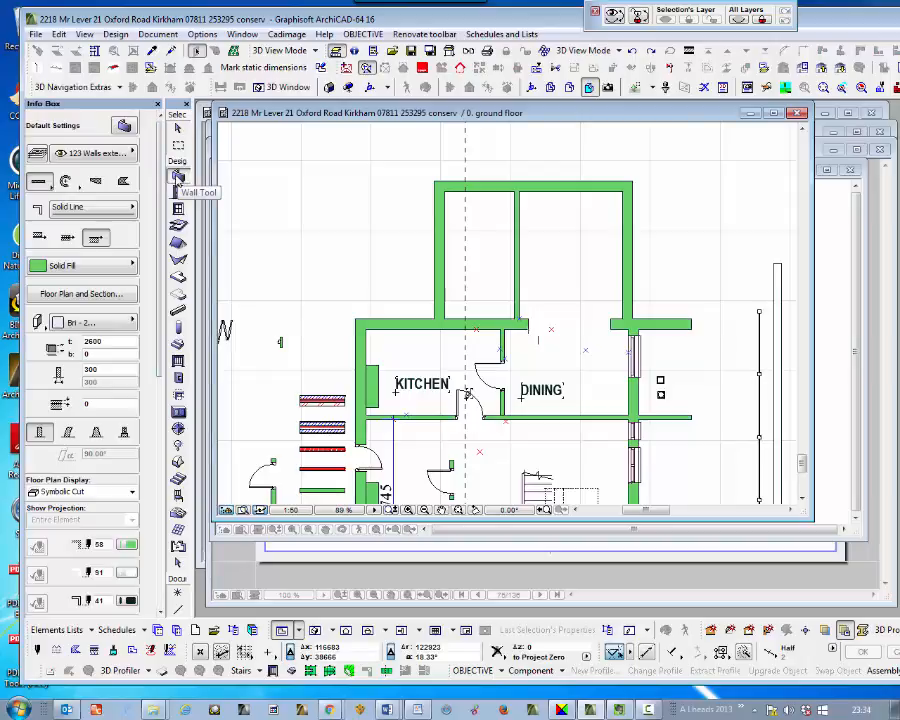
{"action": "left_click", "coordinate": [665, 335], "text": "ctrl"}
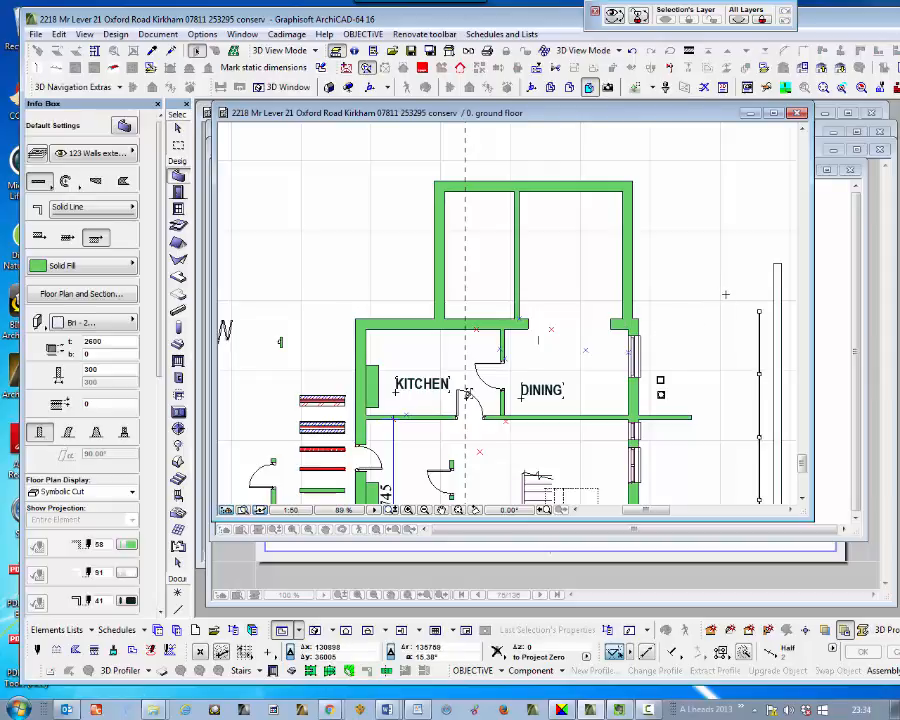
Using the settings of the spare 1600 x 2050 mm double door, insert a double door between dining and hall, opening into the dining room.
{"action": "scroll", "coordinate": [701, 255], "scroll_direction": "down", "scroll_amount": 1}
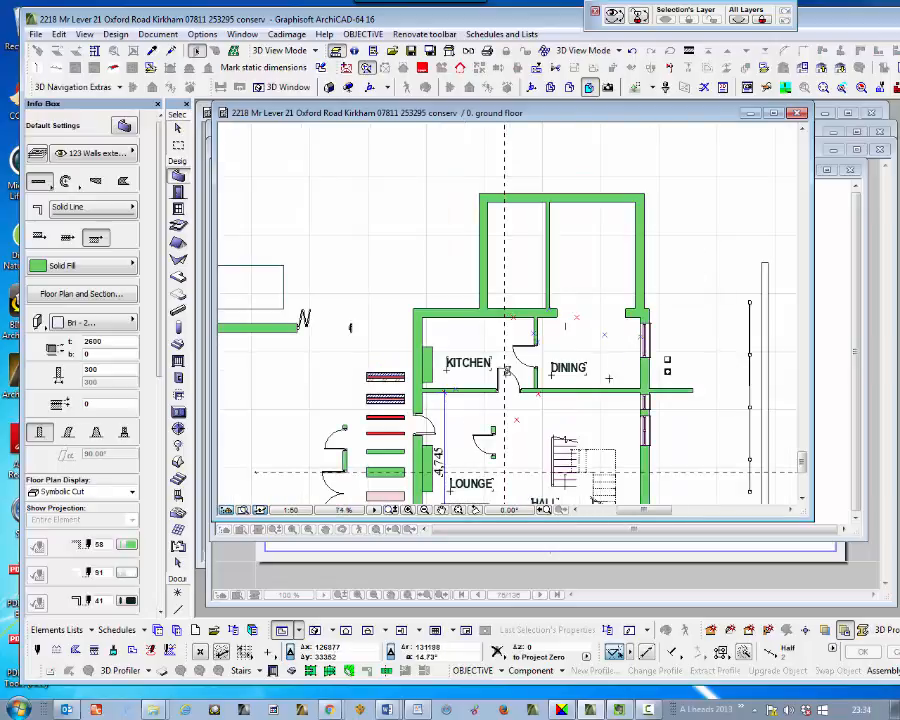
{"action": "scroll", "coordinate": [519, 404], "scroll_direction": "down", "scroll_amount": 1}
{"action": "scroll", "coordinate": [570, 392], "scroll_direction": "up", "scroll_amount": 1}
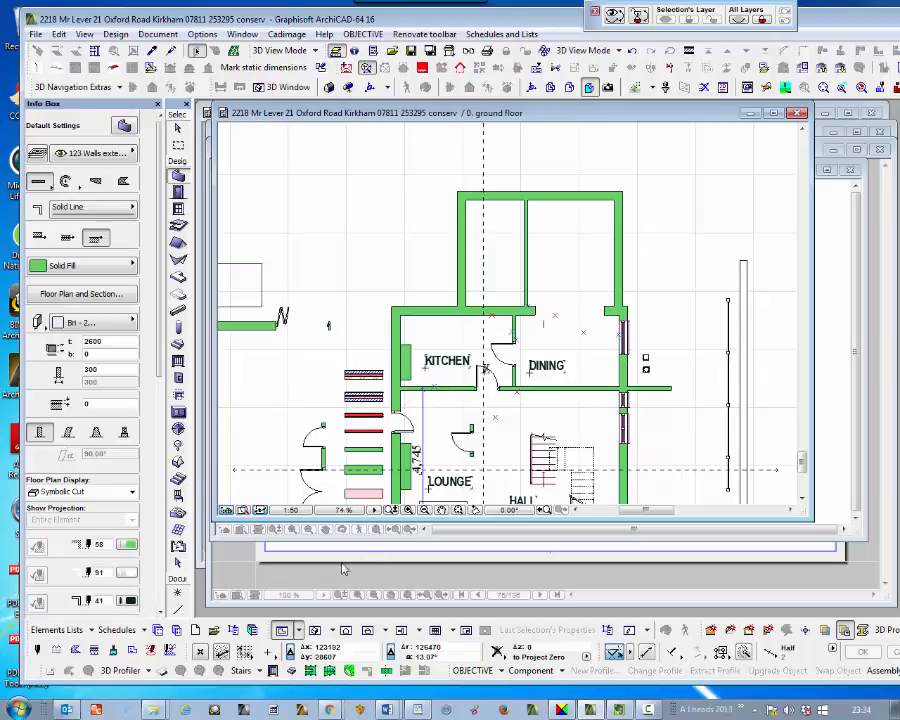
{"action": "key", "text": "shift"}
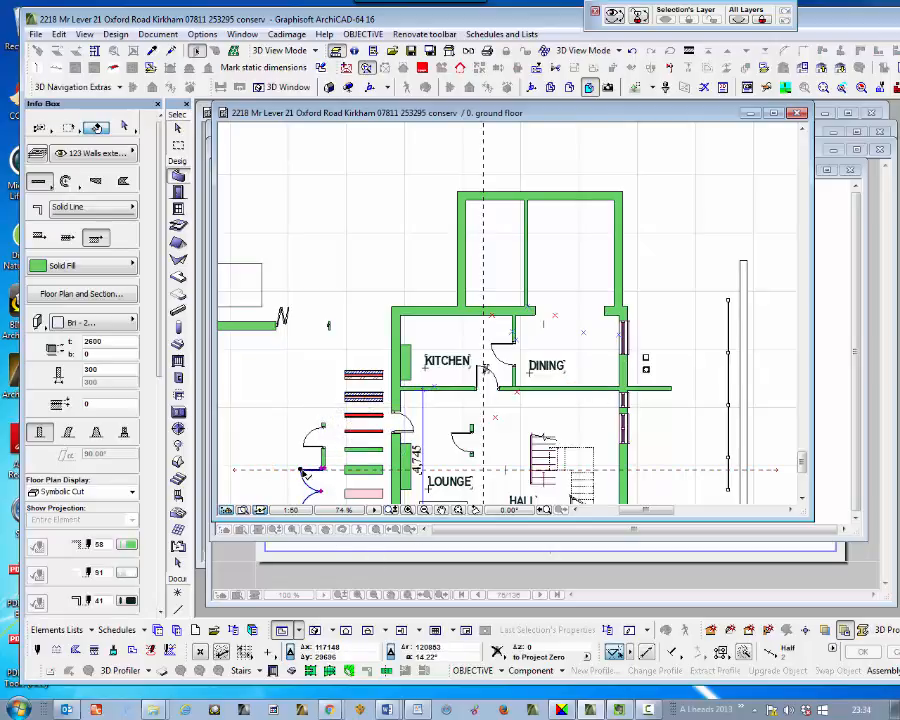
{"action": "left_click", "coordinate": [303, 468]}
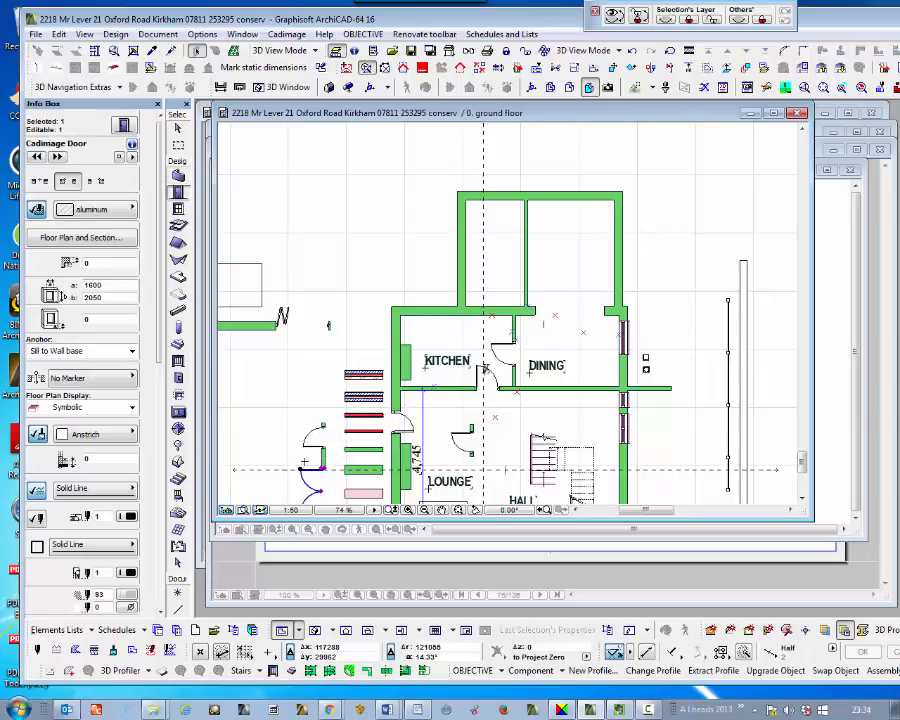
{"action": "key", "text": "Escape"}
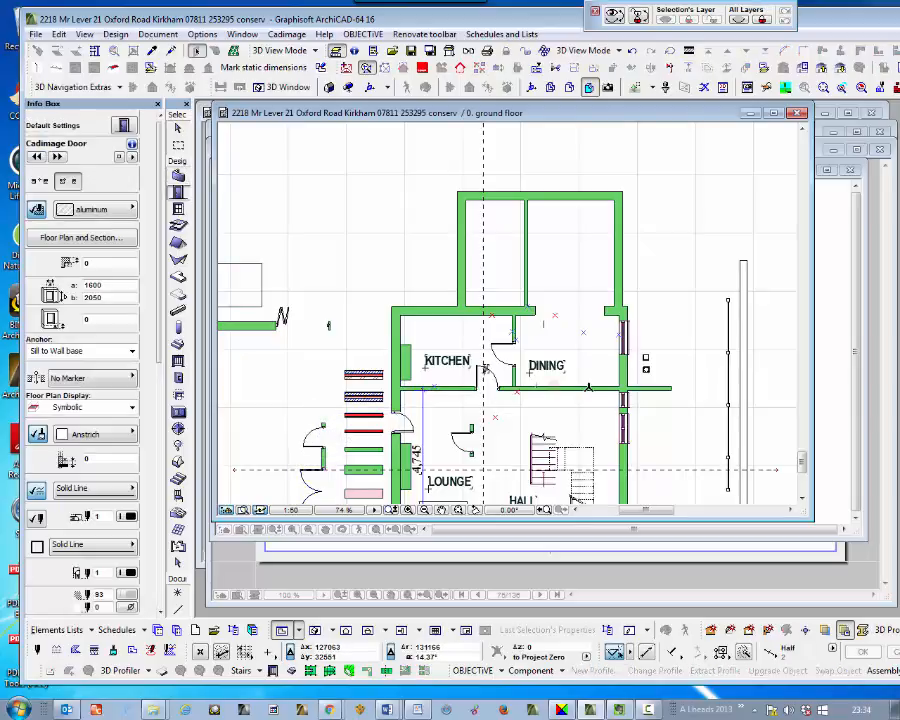
{"action": "left_click", "coordinate": [588, 388]}
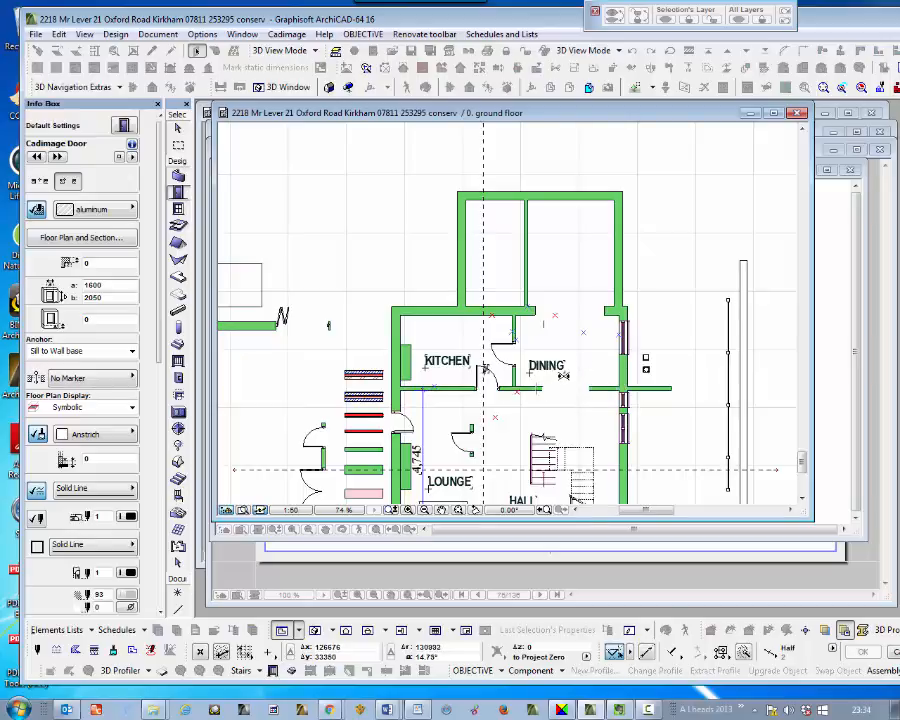
{"action": "left_click", "coordinate": [572, 364]}
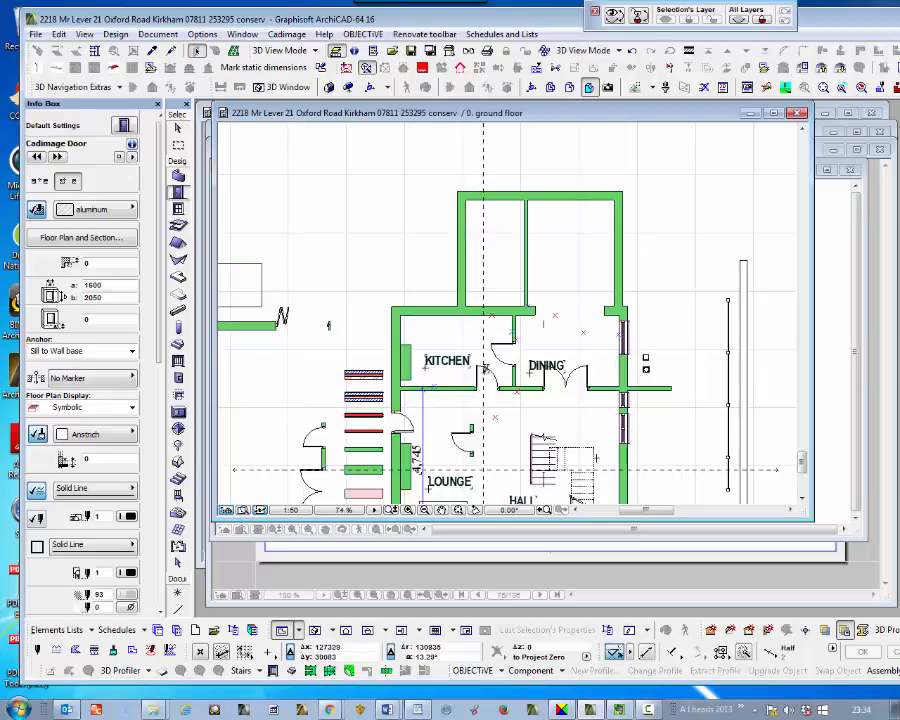
Align the KITCHEN and DINING room labels on one horizontal line.
{"action": "key", "text": "shift"}
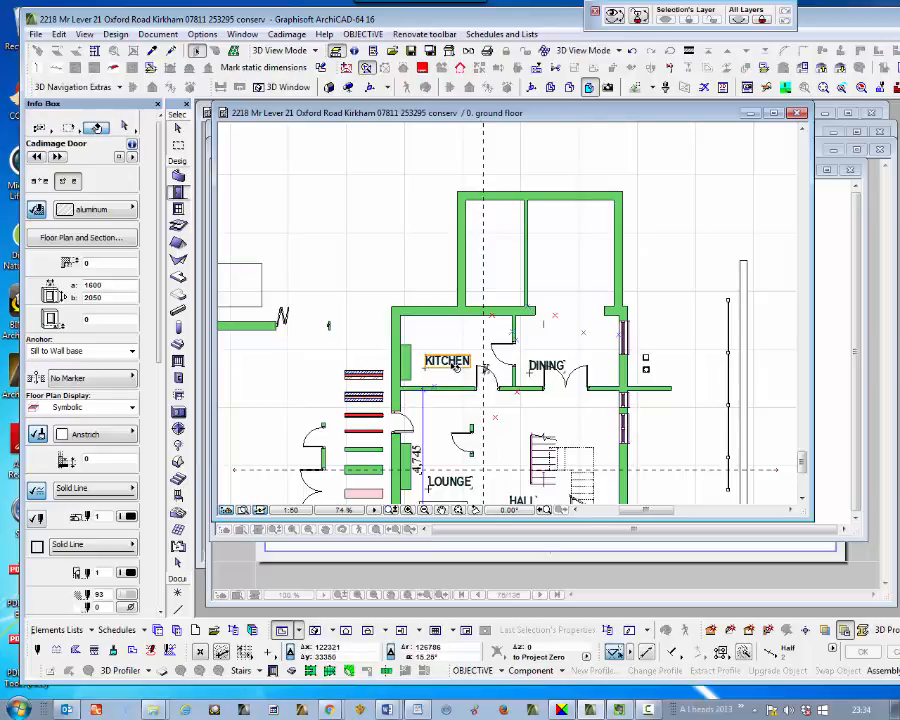
{"action": "left_click", "coordinate": [450, 361], "text": "shift"}
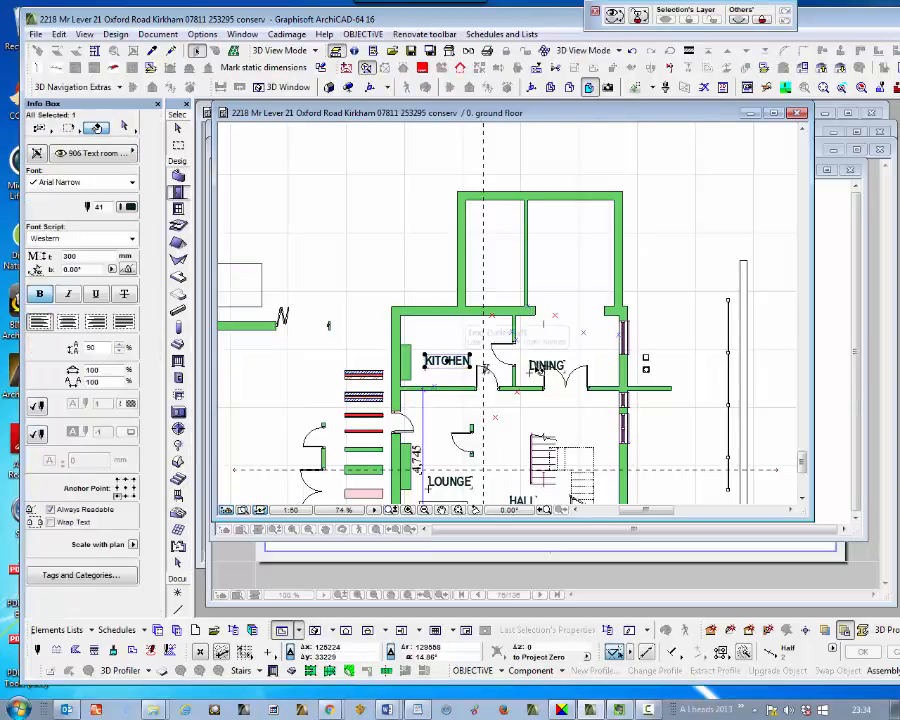
{"action": "left_click", "coordinate": [540, 366], "text": "shift"}
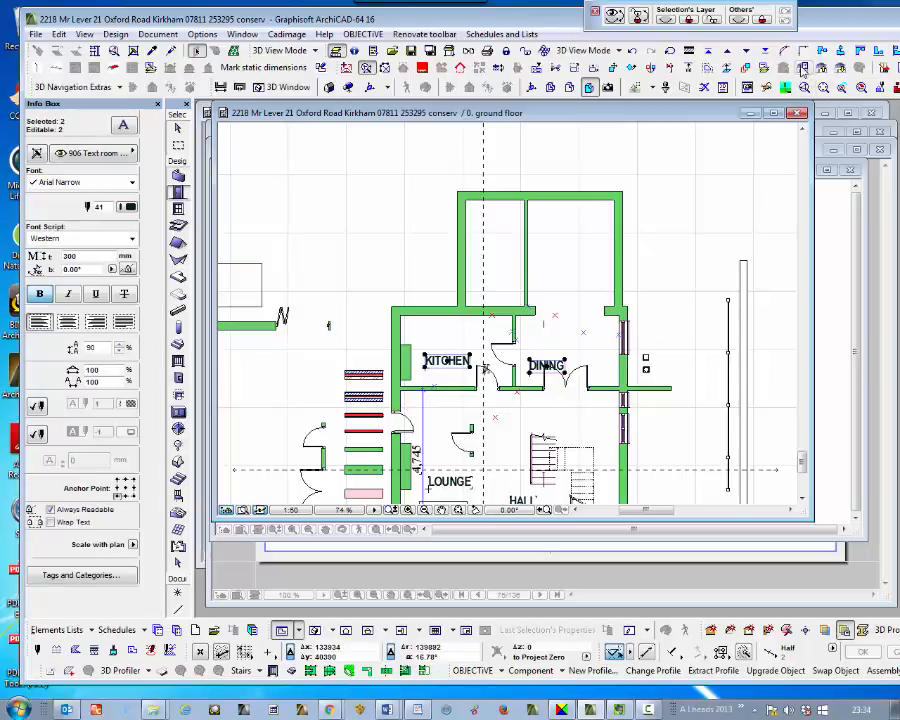
{"action": "left_click", "coordinate": [860, 52]}
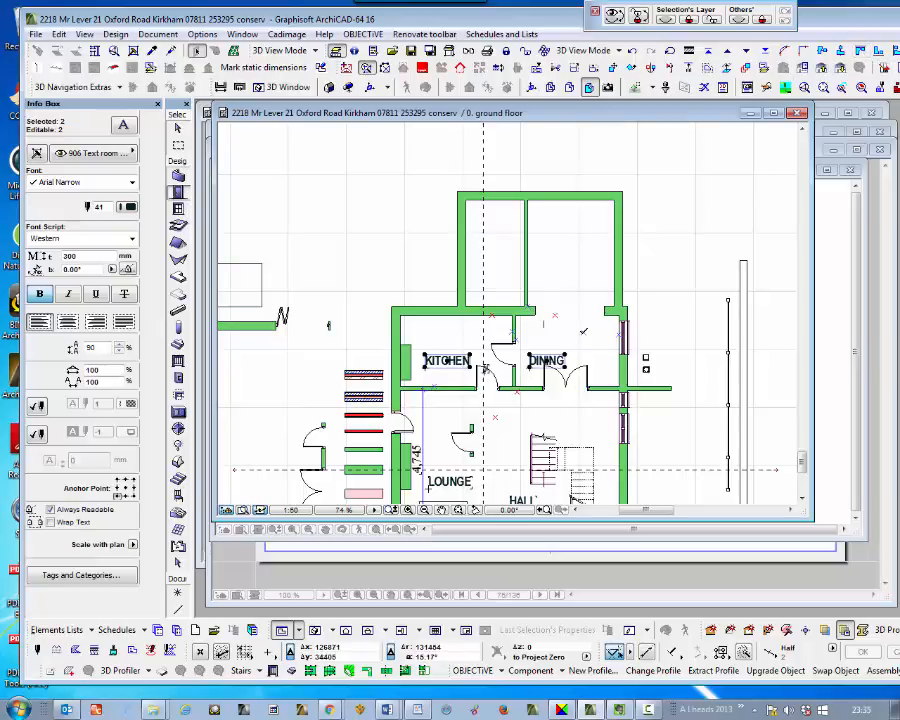
{"action": "key", "text": "Escape"}
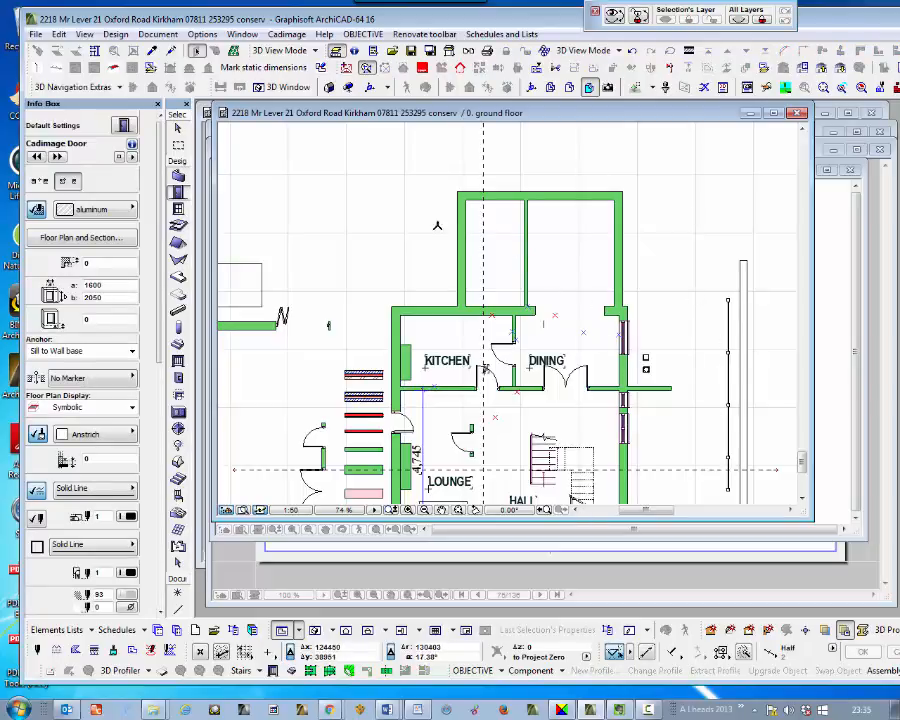
Pick up the settings of the dining room's side window and set the width for the new window to 1630 mm.
{"action": "scroll", "coordinate": [597, 380], "scroll_direction": "down", "scroll_amount": 1}
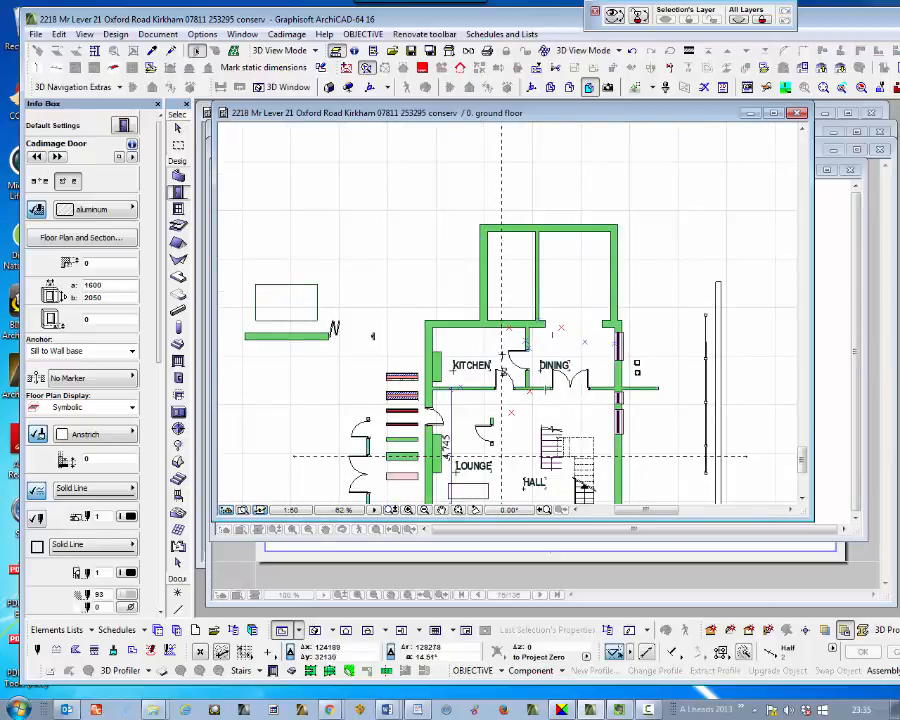
{"action": "scroll", "coordinate": [497, 326], "scroll_direction": "up", "scroll_amount": 1}
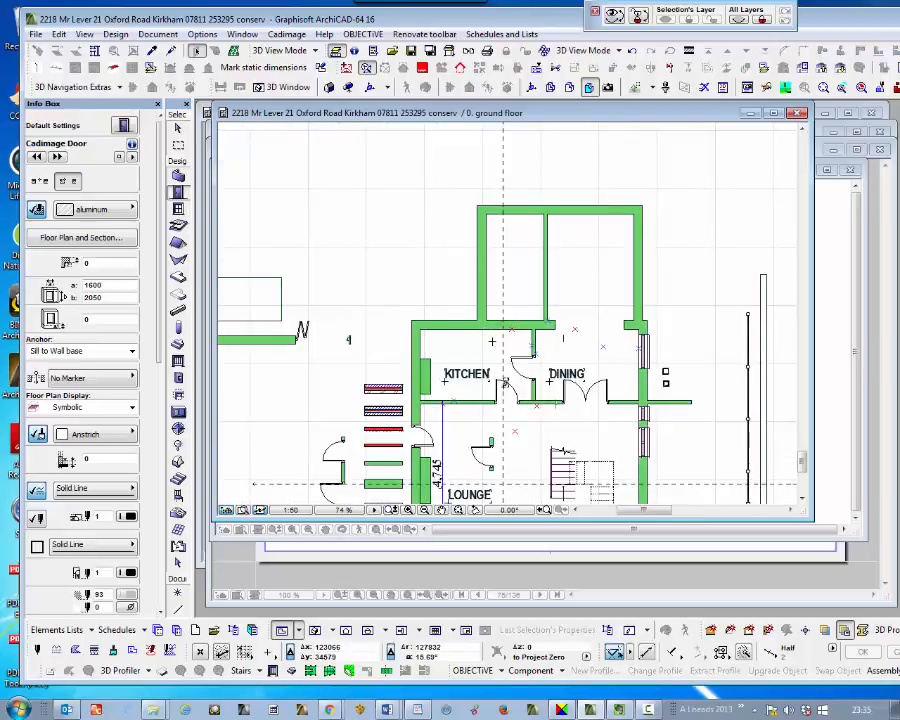
{"action": "key", "text": "shift"}
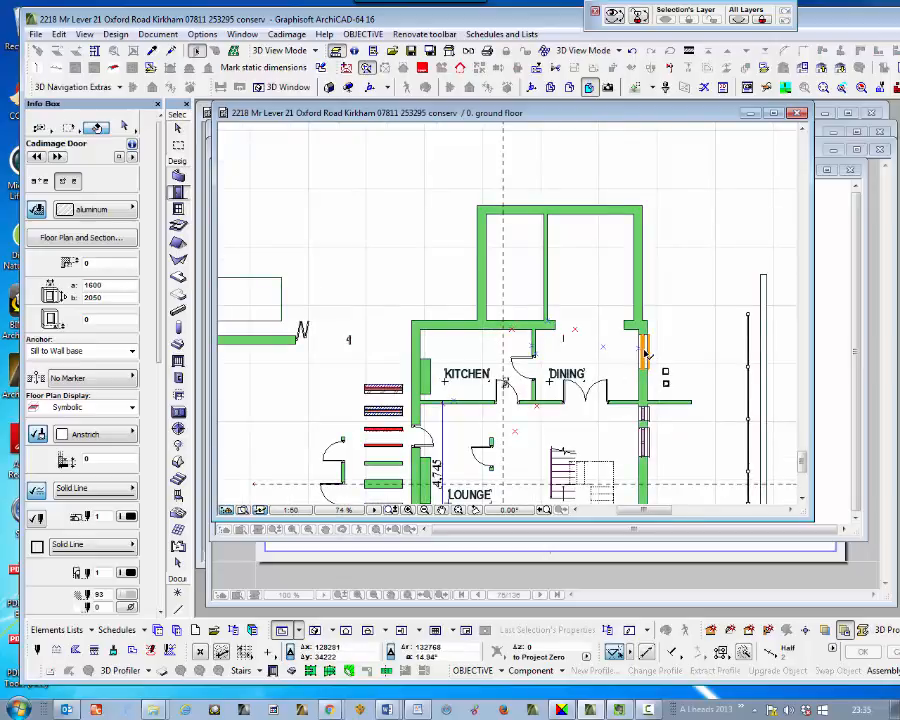
{"action": "left_click", "coordinate": [645, 352], "text": "shift"}
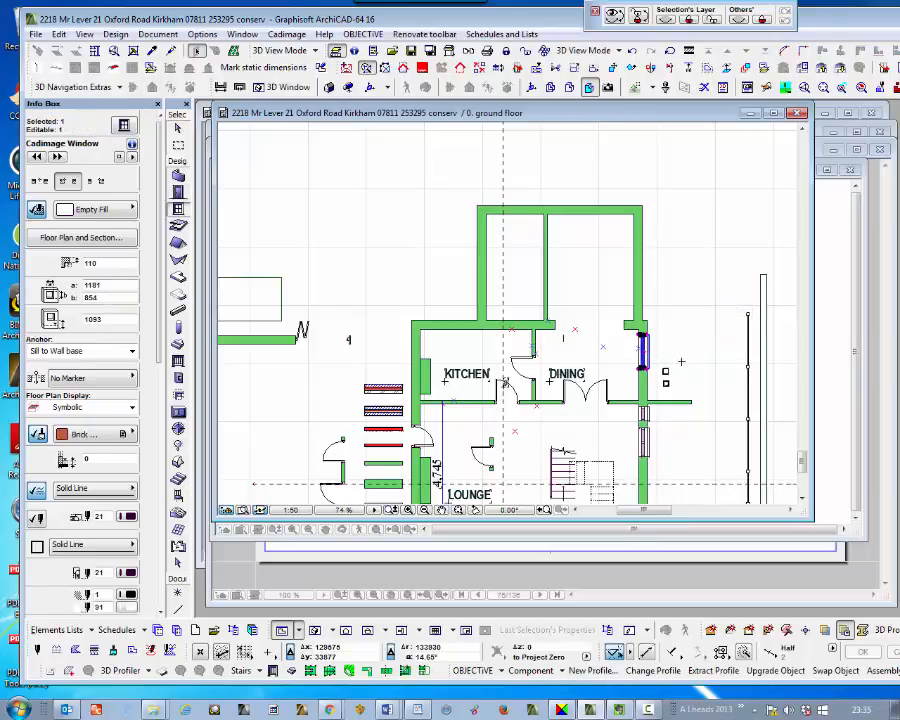
{"action": "left_click", "coordinate": [647, 362], "text": "alt"}
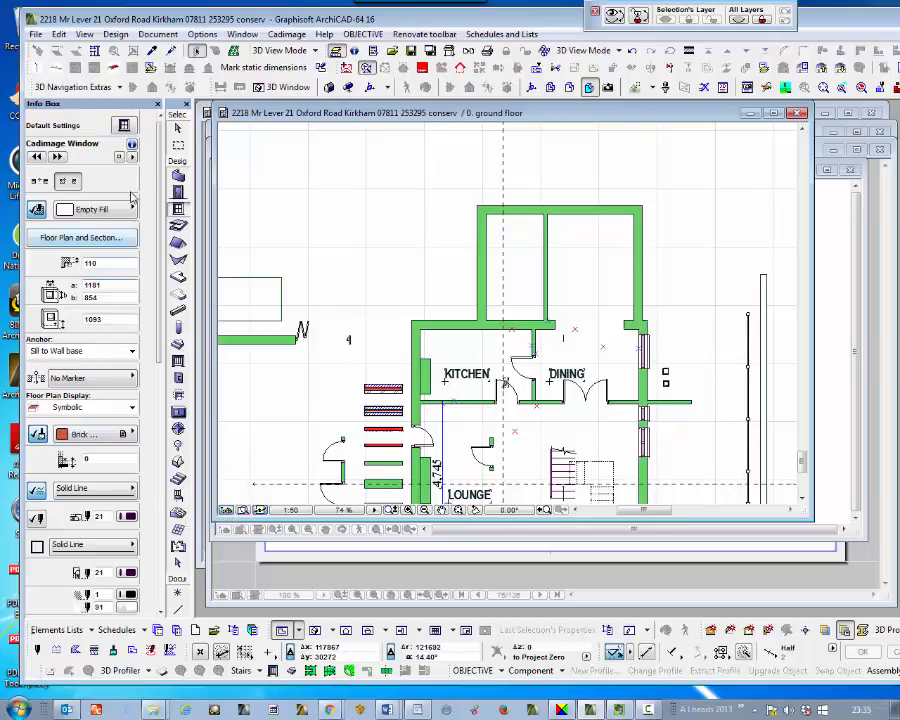
{"action": "left_click", "coordinate": [106, 284]}
{"action": "type", "text": "1630"}
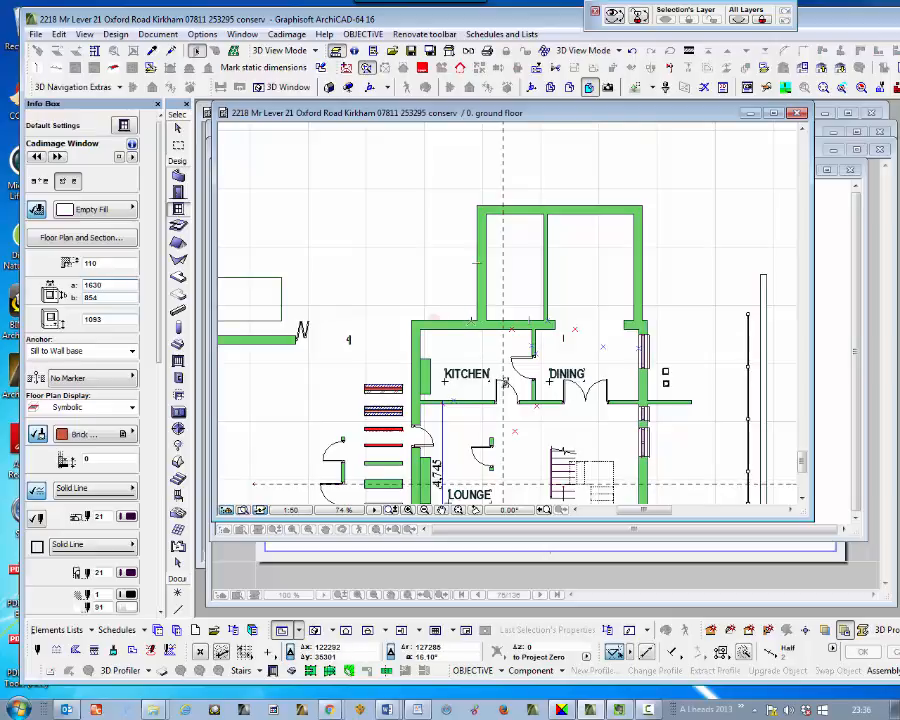
Insert the 1630 mm wide window in the kitchen's rear wall, between the outer corner and the extension.
{"action": "left_click", "coordinate": [433, 321]}
{"action": "left_click", "coordinate": [493, 335]}
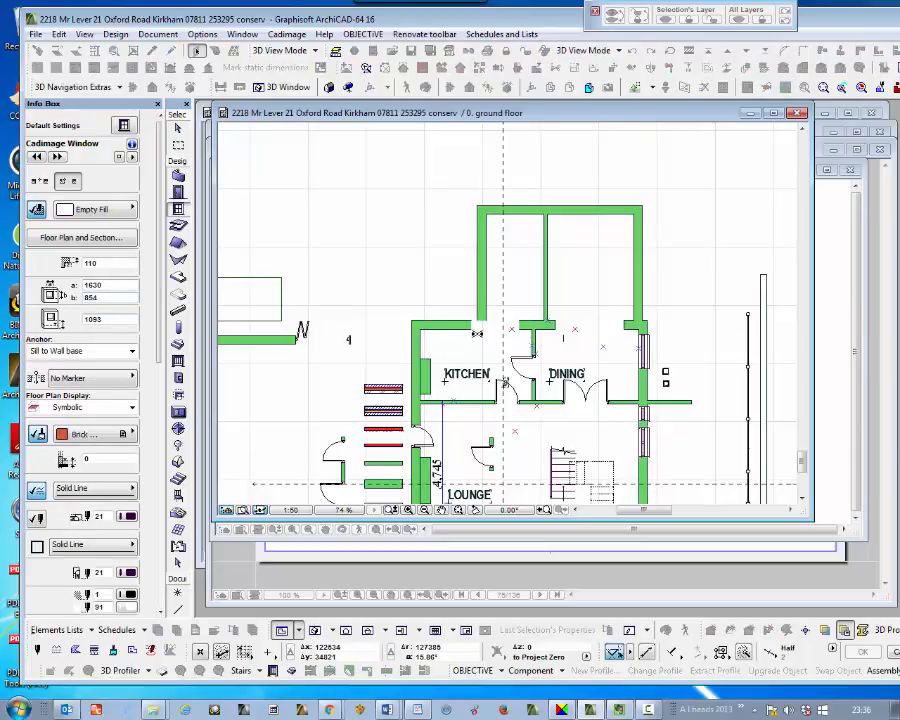
{"action": "left_click", "coordinate": [466, 337]}
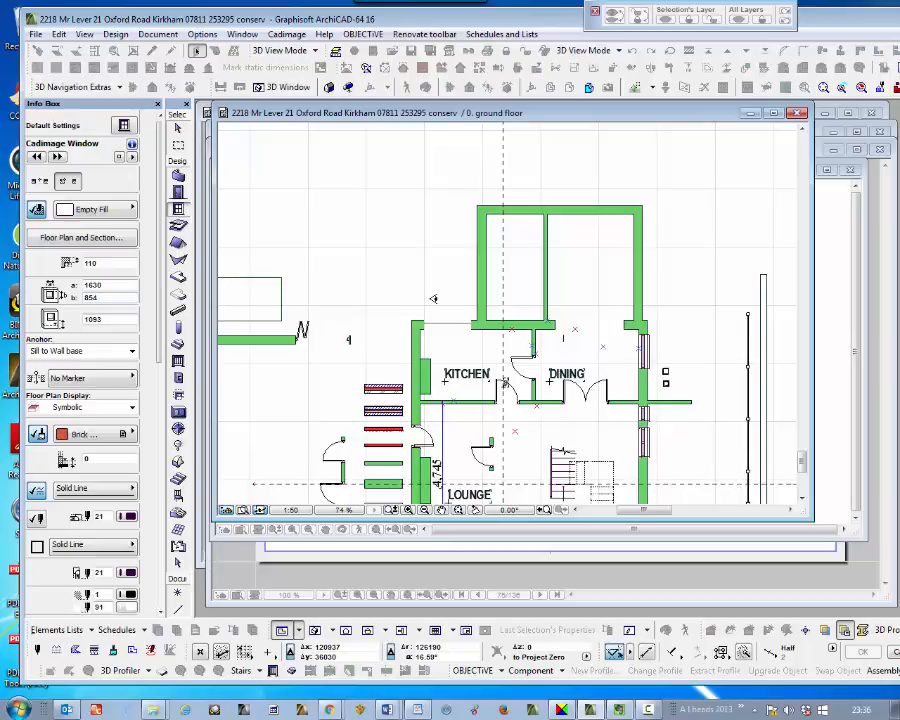
{"action": "left_click", "coordinate": [462, 319]}
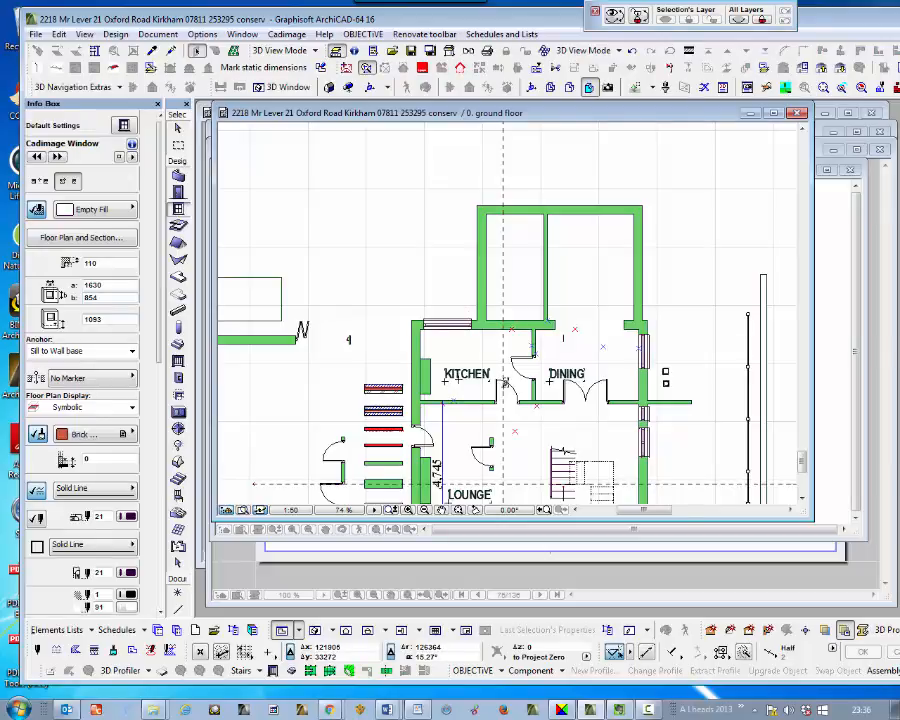
{"action": "scroll", "coordinate": [467, 333], "scroll_direction": "down", "scroll_amount": 2}
{"action": "scroll", "coordinate": [452, 389], "scroll_direction": "up", "scroll_amount": 2}
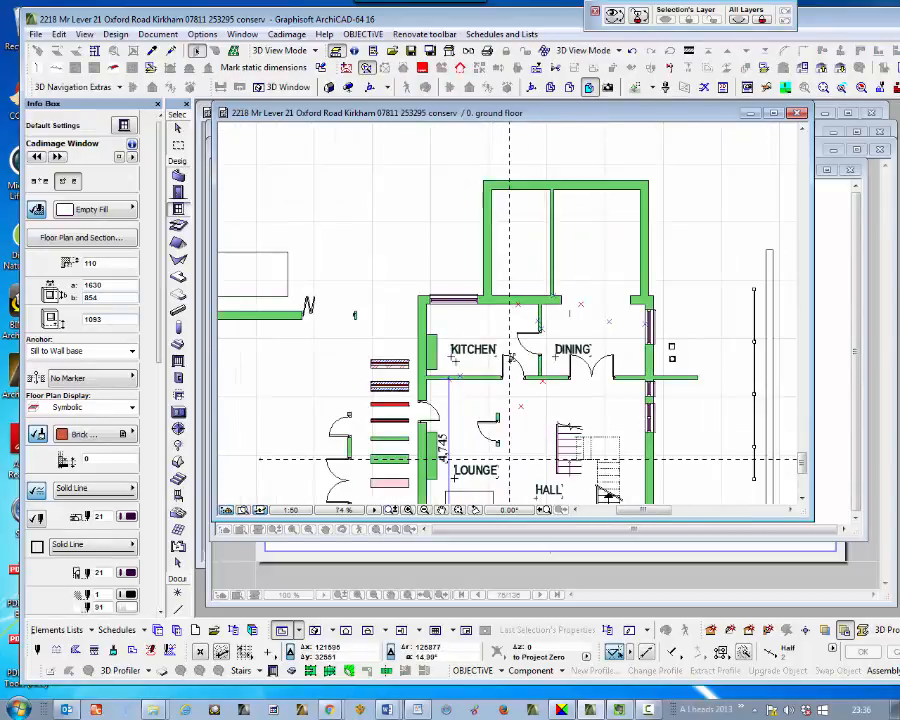
Pick up the settings of the 900 x 2050 mm front door in the hall for a new door.
{"action": "scroll", "coordinate": [480, 345], "scroll_direction": "down", "scroll_amount": 3}
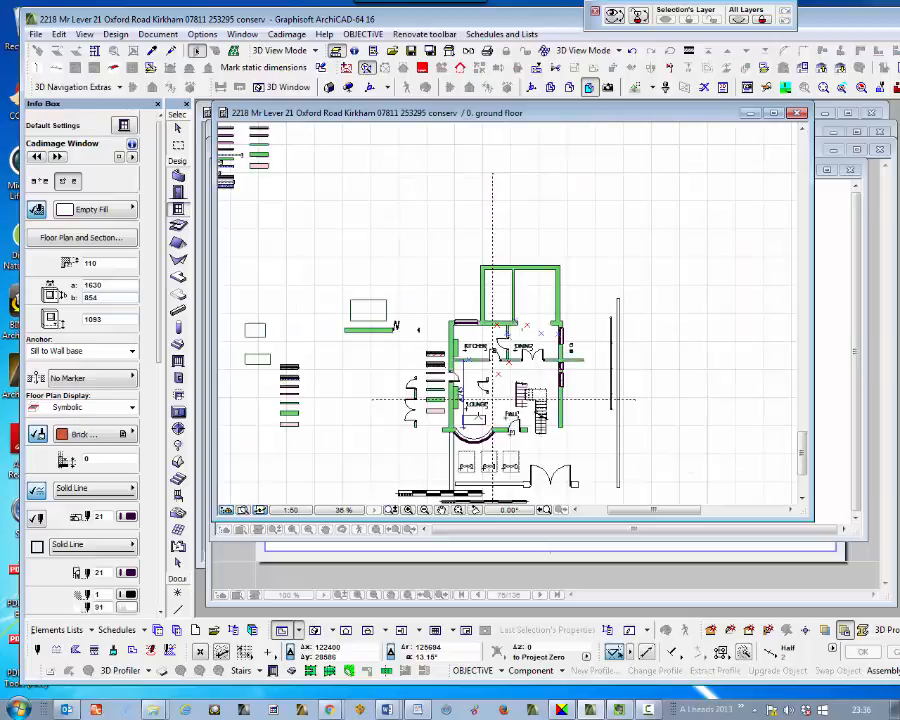
{"action": "scroll", "coordinate": [491, 399], "scroll_direction": "up", "scroll_amount": 3}
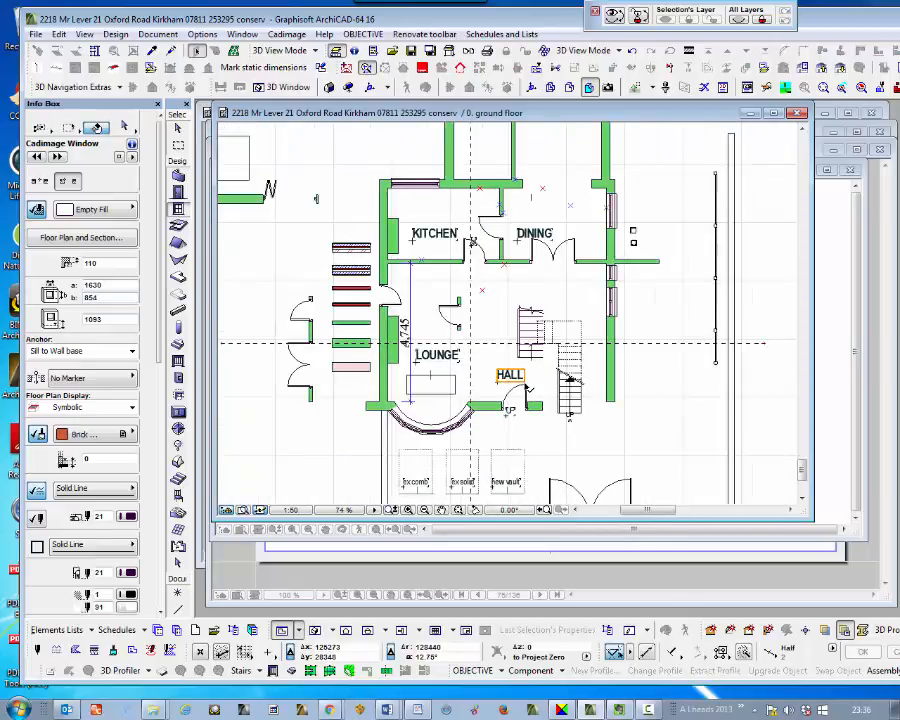
{"action": "left_click", "coordinate": [527, 390], "text": "shift"}
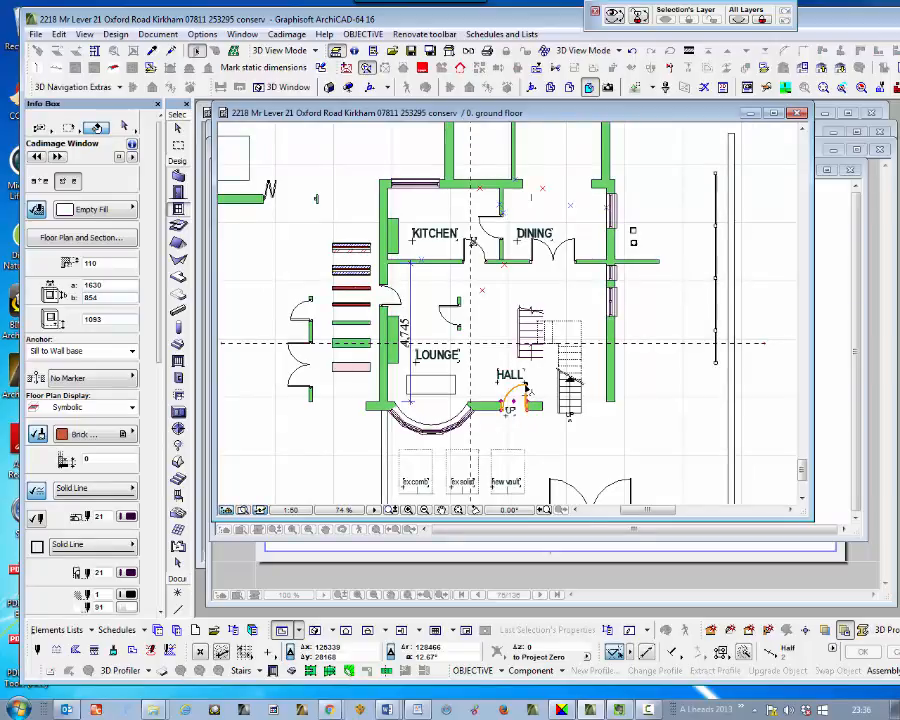
{"action": "left_click", "coordinate": [522, 395]}
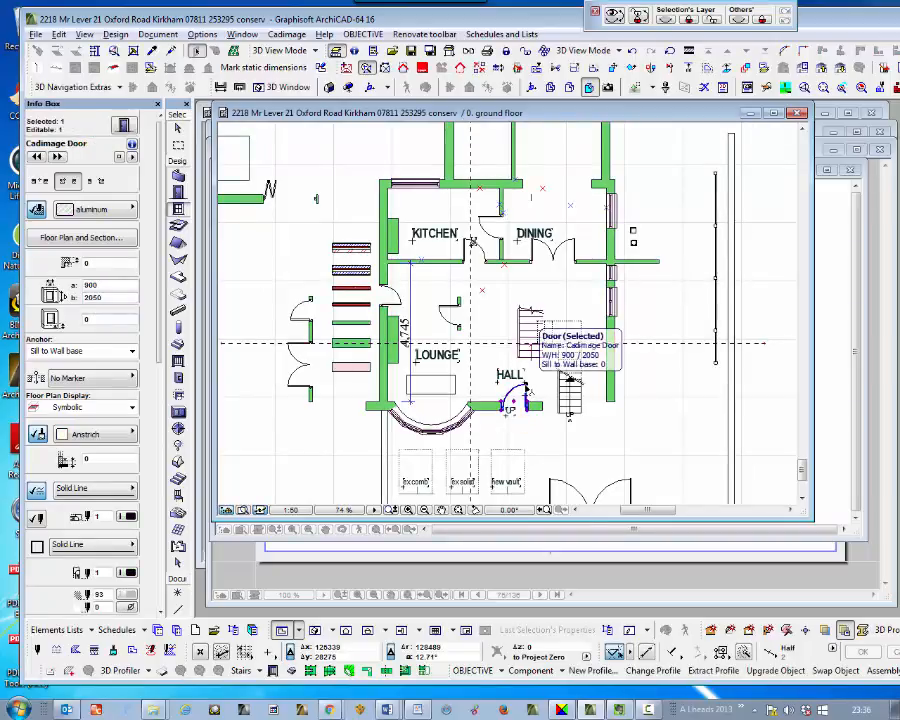
{"action": "key", "text": "Escape"}
Insert a 980 mm wide door in the extension's outer side wall beside the kitchen's rear wall, hinged at the far jamb and opening into the extension.
{"action": "scroll", "coordinate": [534, 449], "scroll_direction": "down", "scroll_amount": 3}
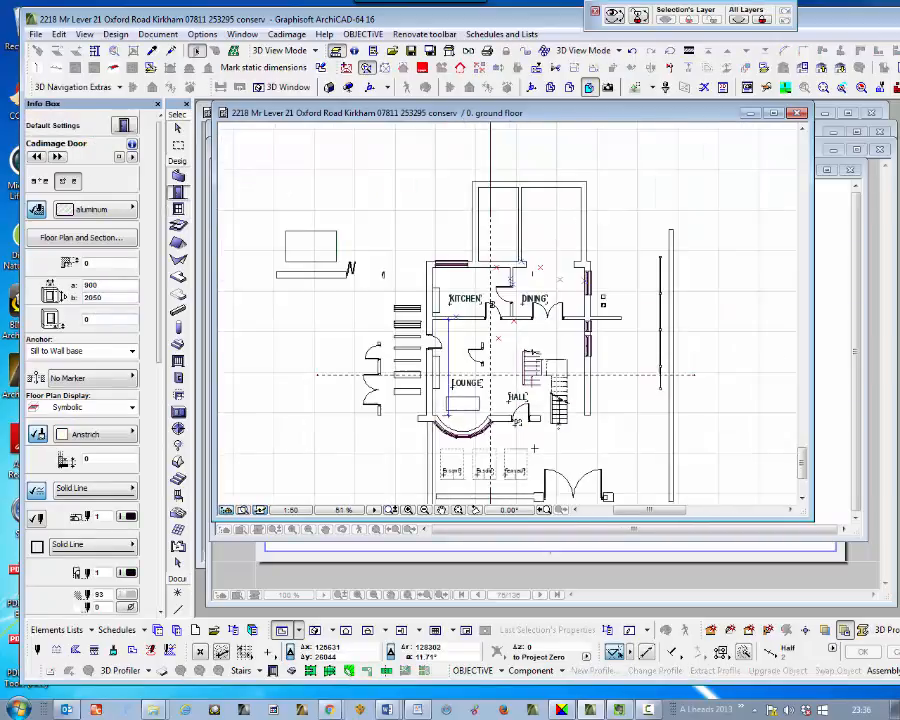
{"action": "scroll", "coordinate": [534, 449], "scroll_direction": "down", "scroll_amount": 2}
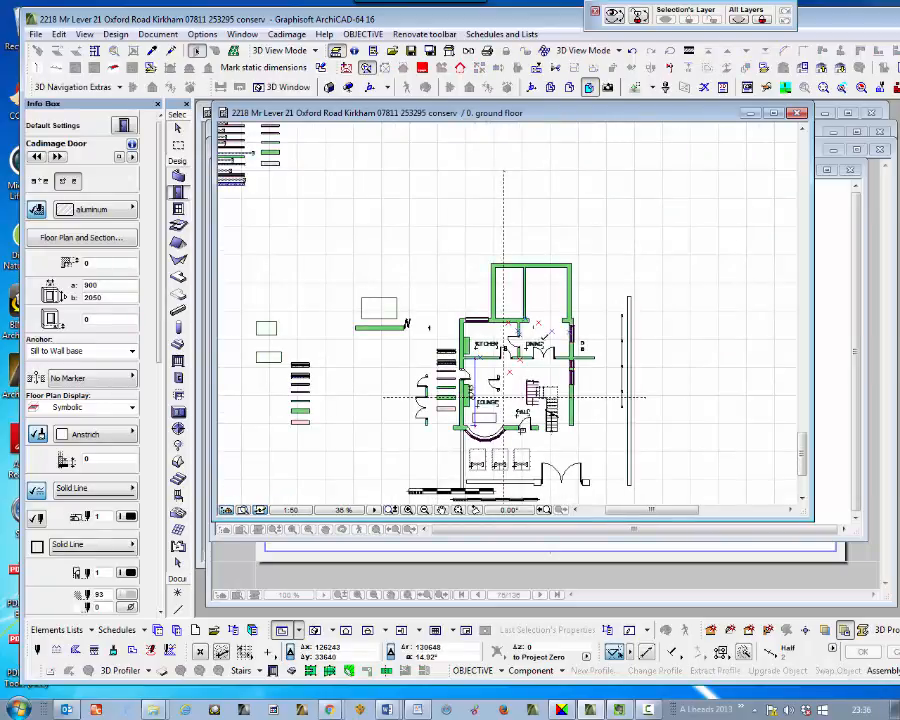
{"action": "scroll", "coordinate": [525, 377], "scroll_direction": "down", "scroll_amount": 2}
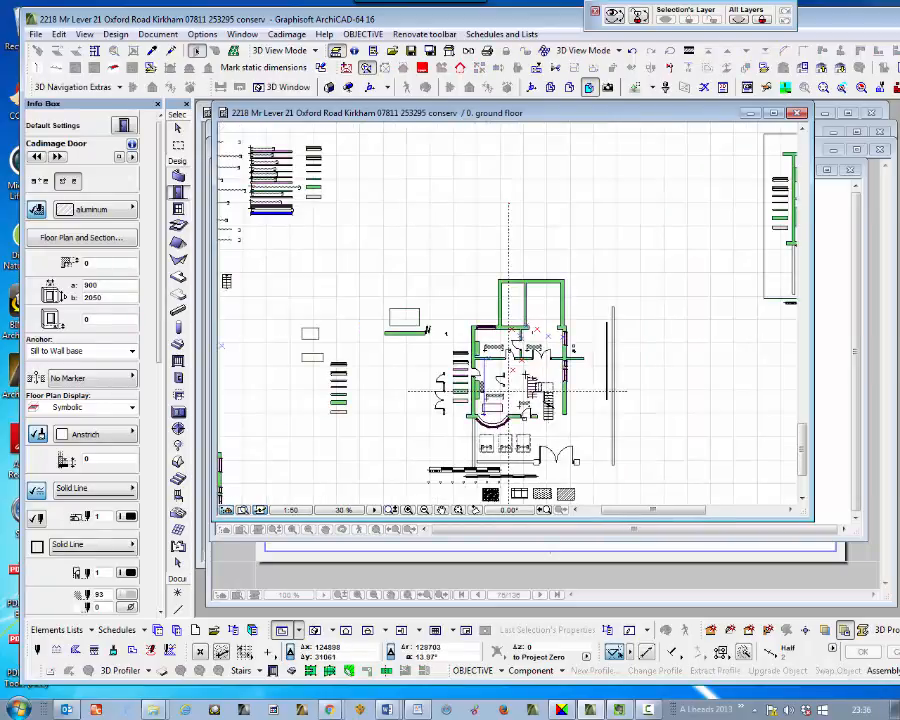
{"action": "scroll", "coordinate": [525, 377], "scroll_direction": "up", "scroll_amount": 9}
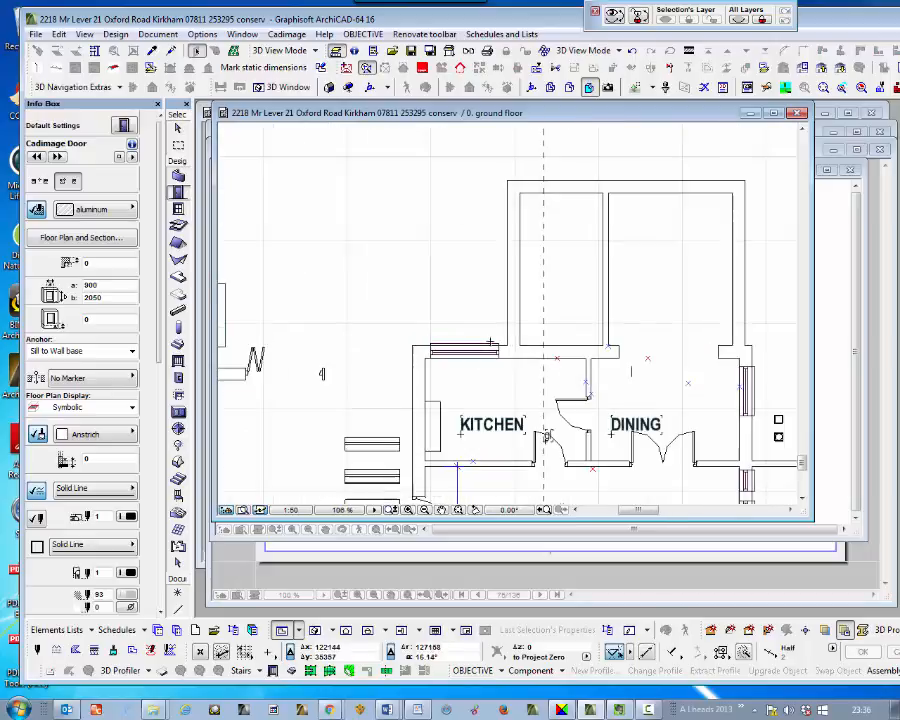
{"action": "scroll", "coordinate": [490, 330], "scroll_direction": "up", "scroll_amount": 1}
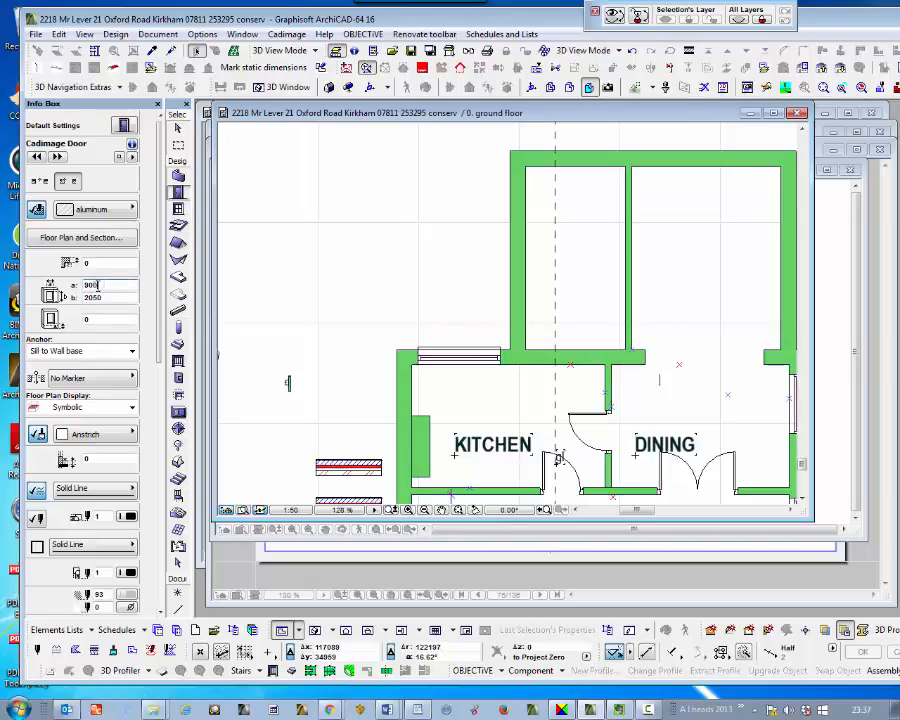
{"action": "double_click", "coordinate": [92, 285]}
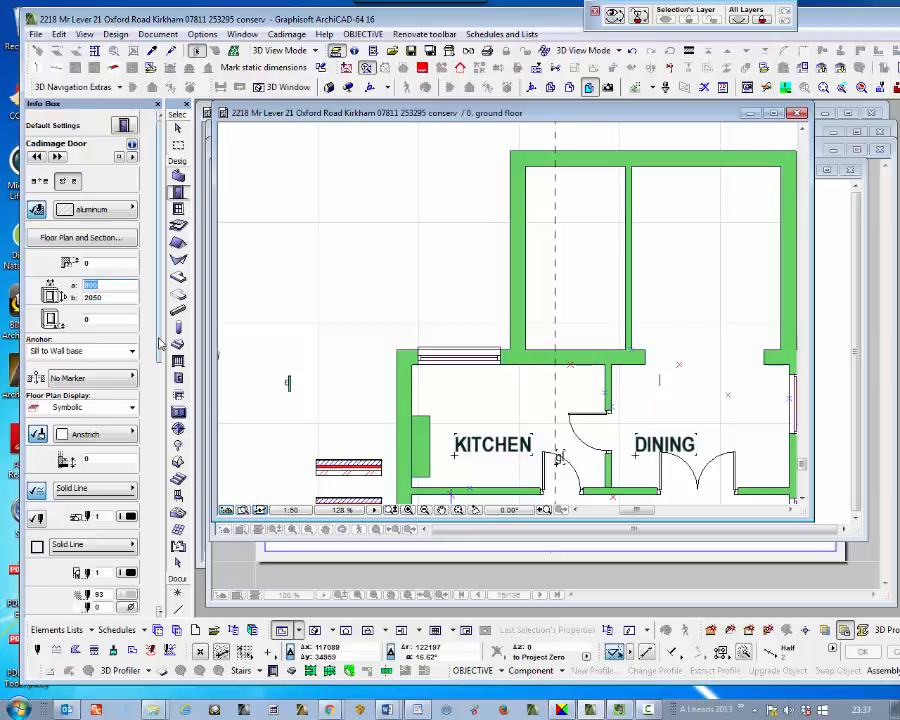
{"action": "type", "text": "980"}
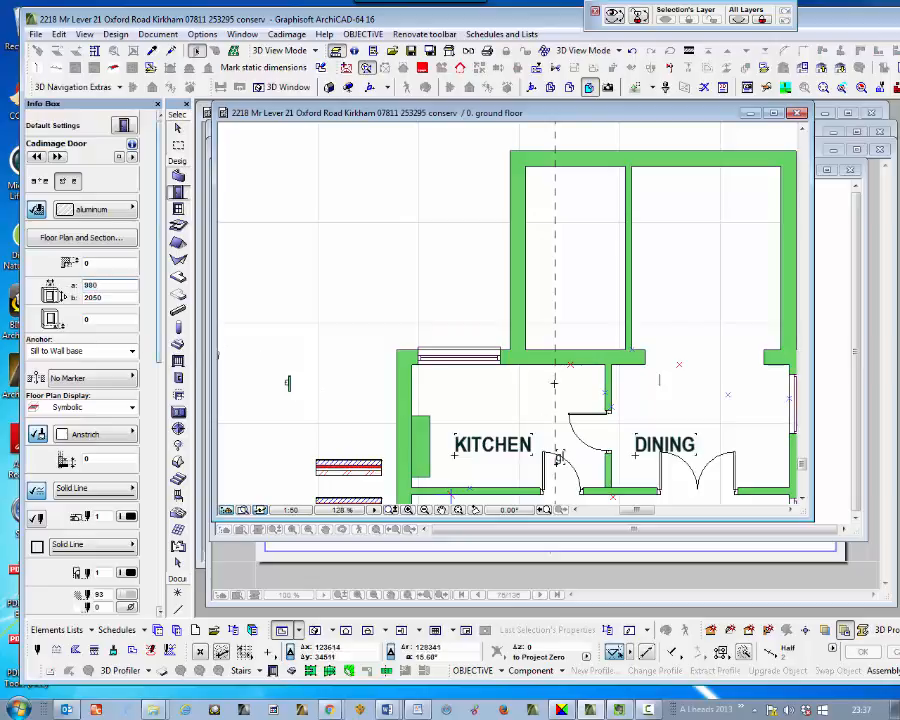
{"action": "key", "text": "Return"}
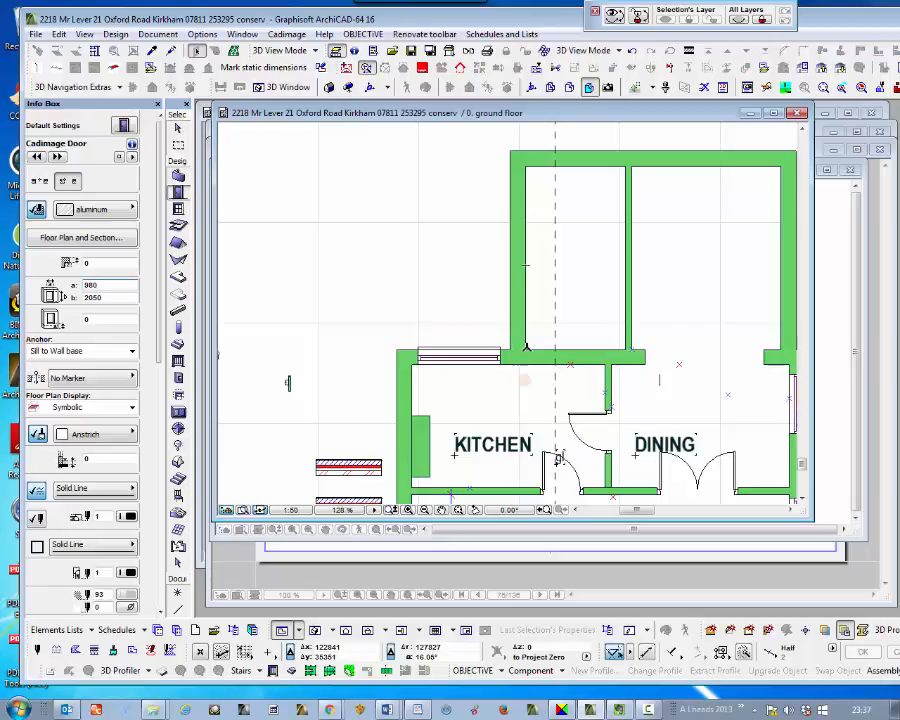
{"action": "left_click", "coordinate": [518, 322]}
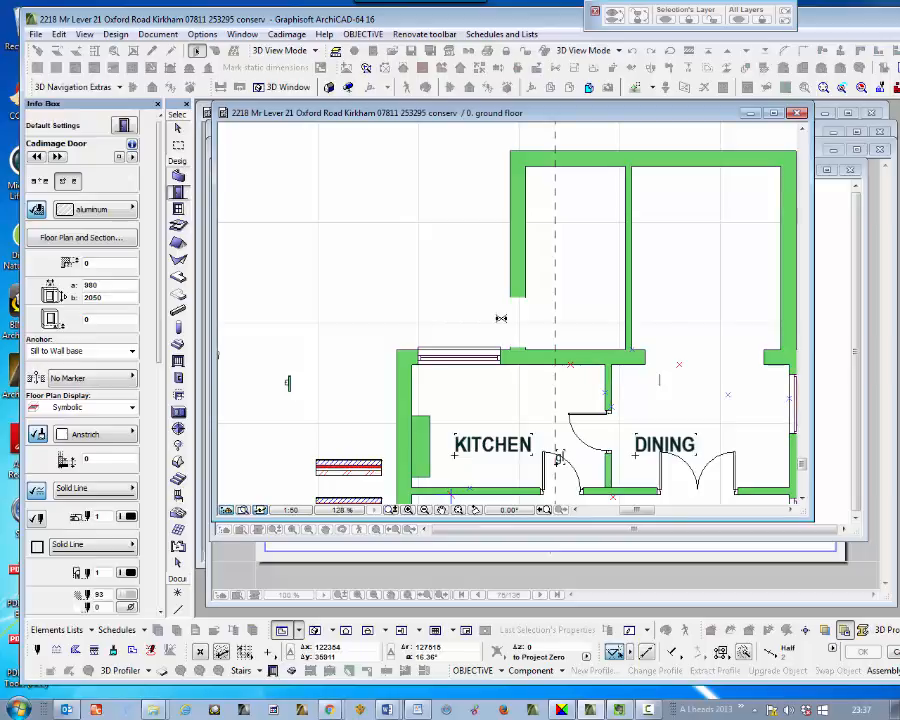
{"action": "left_click", "coordinate": [556, 296]}
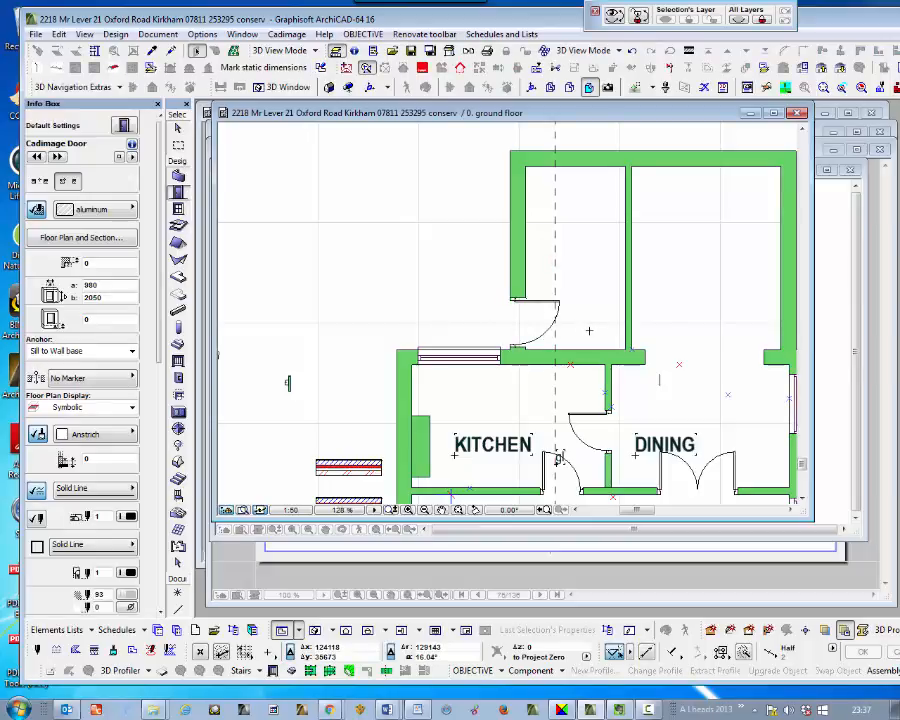
Using the extension partition's settings, draw a cross wall about 1000 mm long from the outer side wall just beyond the new door, flipping its reference line.
{"action": "left_click", "coordinate": [630, 306], "text": "shift"}
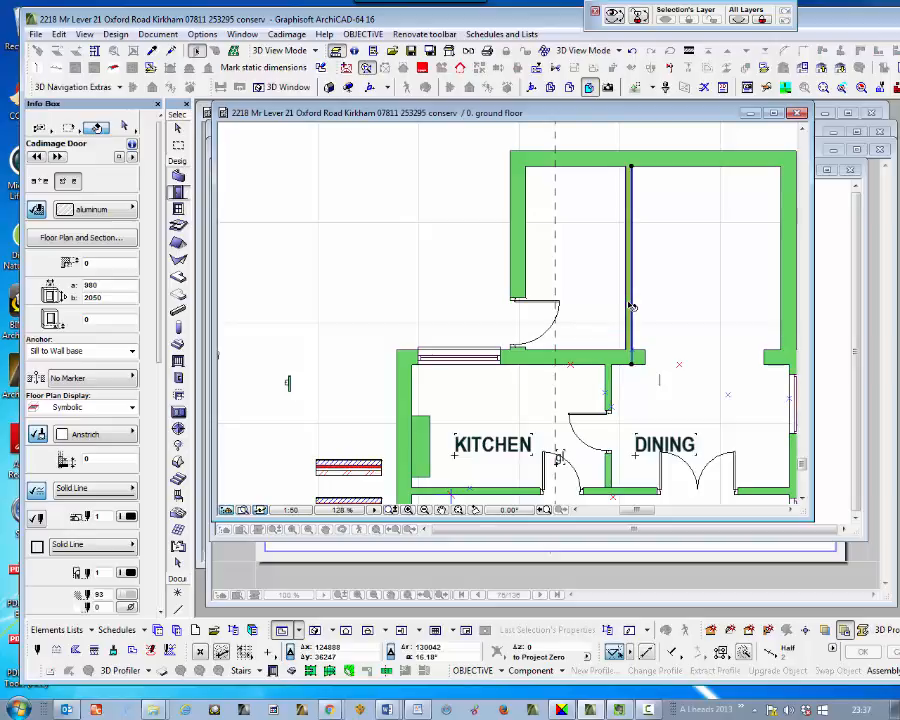
{"action": "left_click", "coordinate": [628, 306], "text": "alt"}
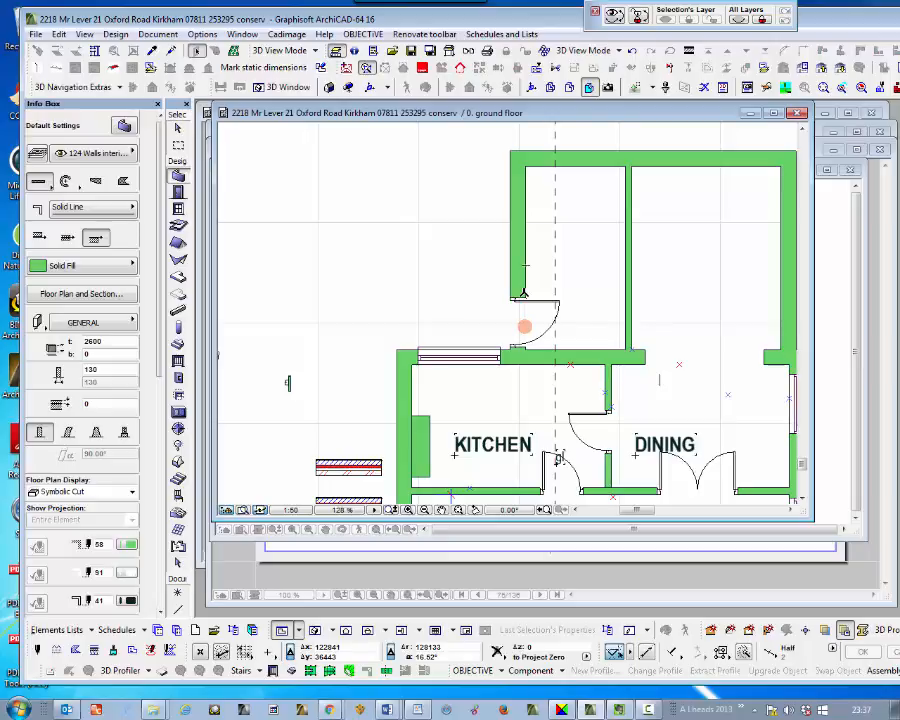
{"action": "left_click", "coordinate": [522, 294]}
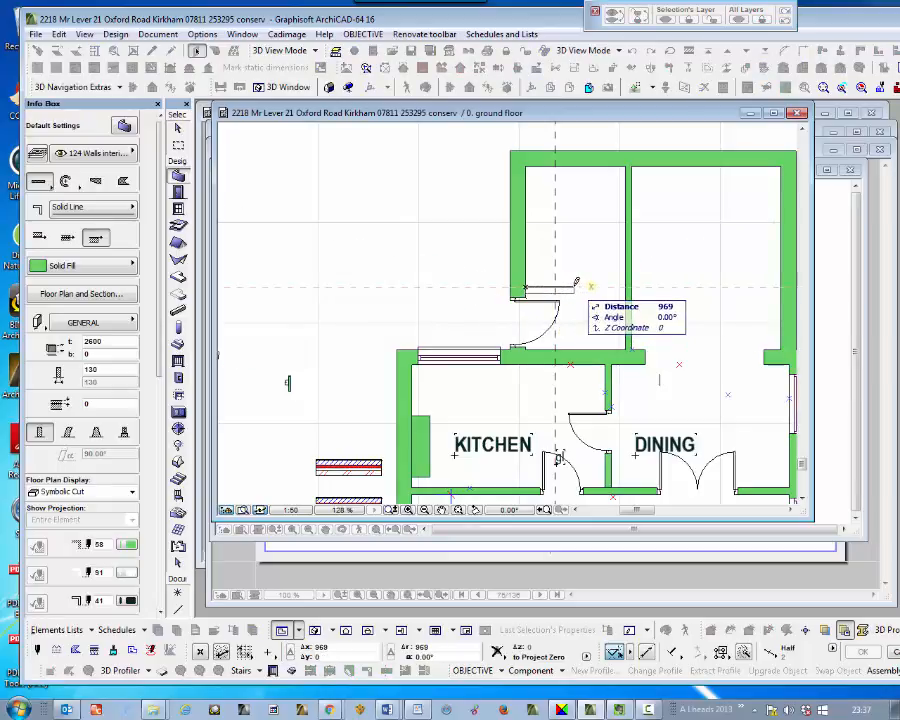
{"action": "key", "text": "c"}
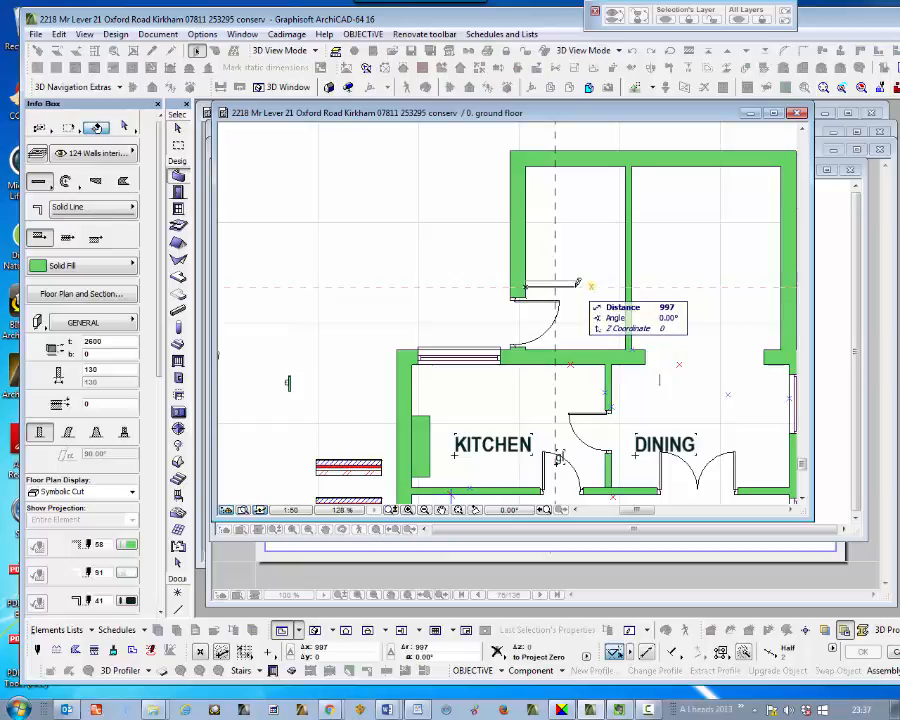
{"action": "left_click", "coordinate": [578, 284]}
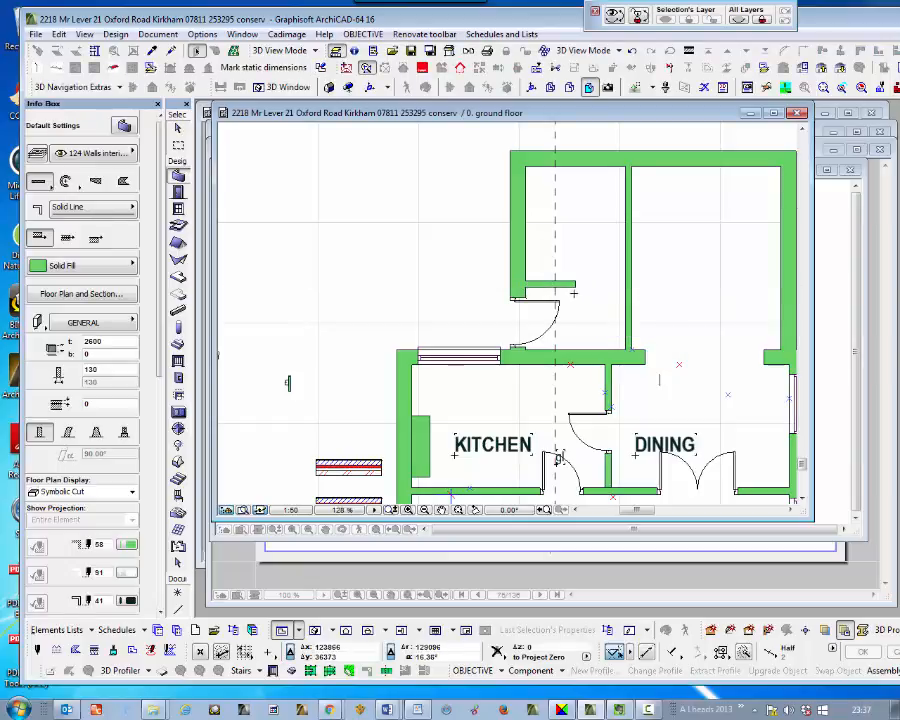
Extend the new cross wall to meet the extension's long partition.
{"action": "left_click", "coordinate": [570, 288], "text": "shift"}
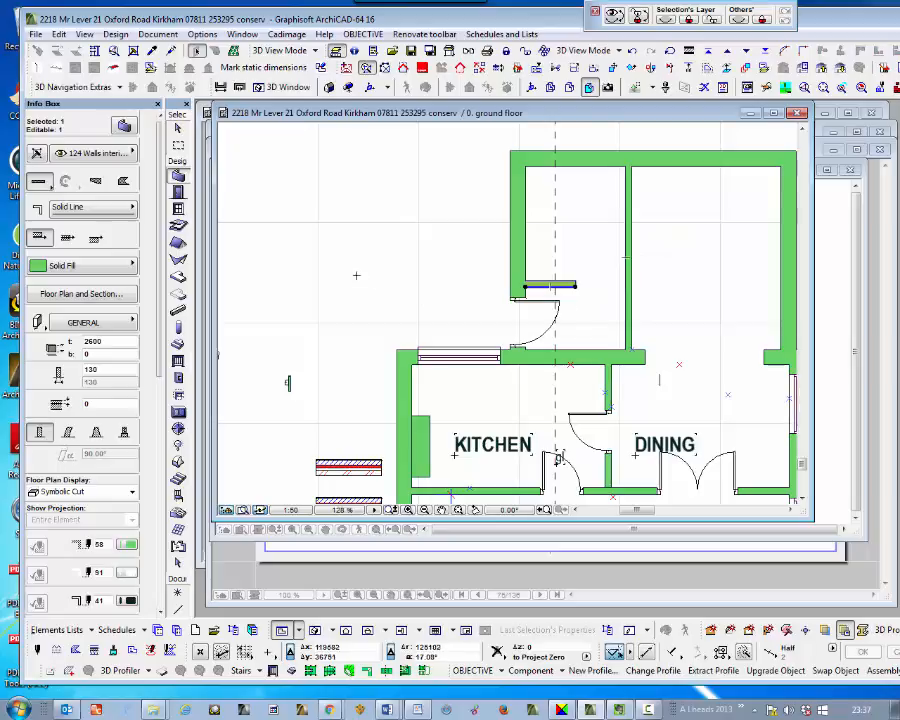
{"action": "left_click", "coordinate": [626, 268], "text": "ctrl"}
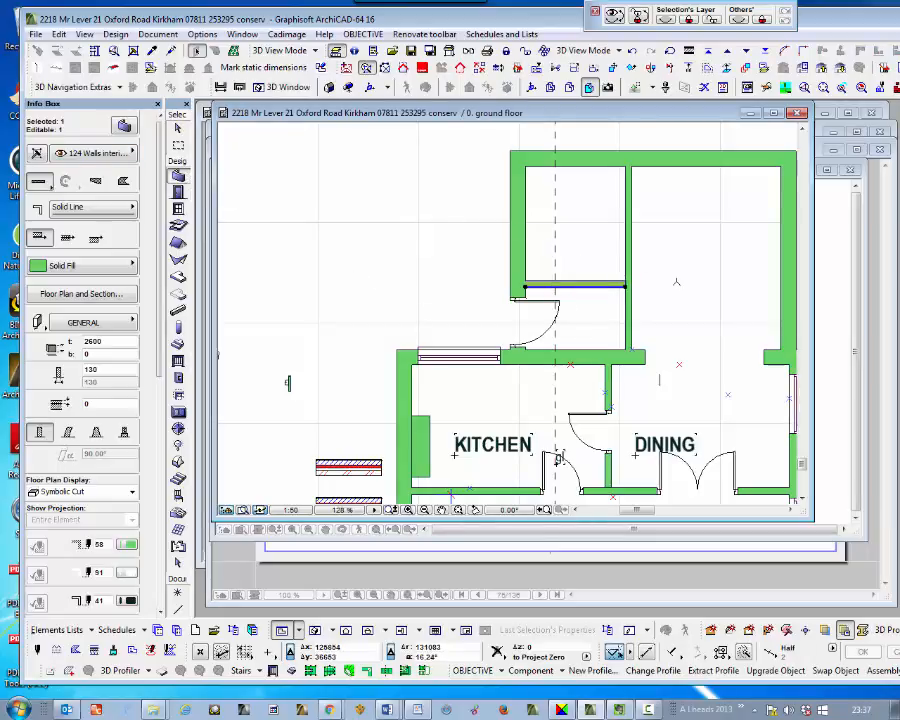
{"action": "key", "text": "Escape"}
Set the kitchen rear window's height to 1080 mm and its sill height to 1020 mm, checking the elevation preview.
{"action": "scroll", "coordinate": [555, 270], "scroll_direction": "down", "scroll_amount": 2}
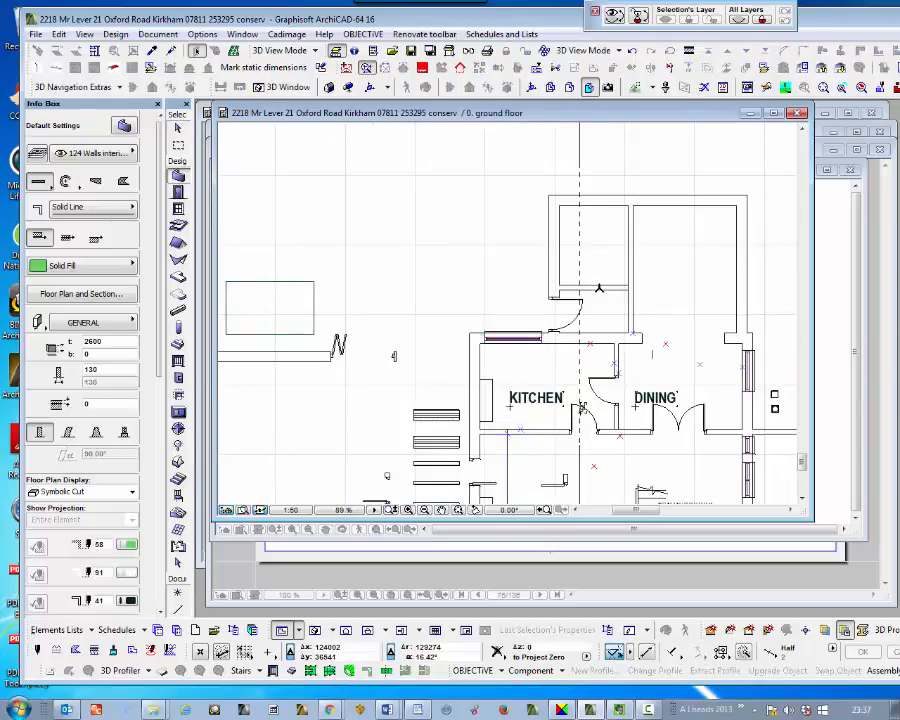
{"action": "scroll", "coordinate": [555, 270], "scroll_direction": "down", "scroll_amount": 2}
{"action": "scroll", "coordinate": [606, 283], "scroll_direction": "up", "scroll_amount": 2}
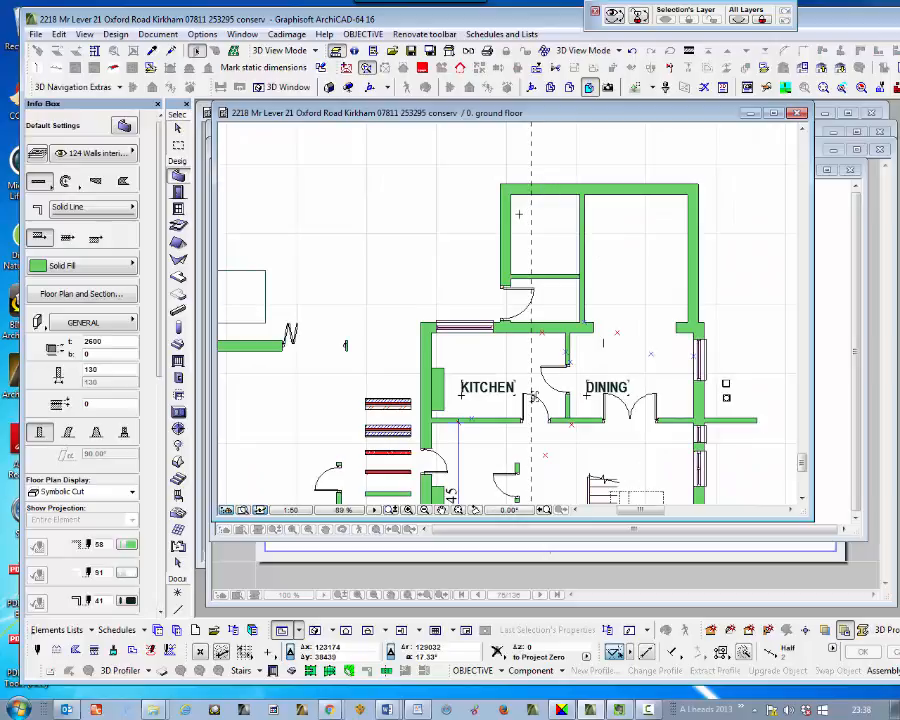
{"action": "scroll", "coordinate": [529, 228], "scroll_direction": "down", "scroll_amount": 1}
{"action": "scroll", "coordinate": [490, 310], "scroll_direction": "up", "scroll_amount": 1}
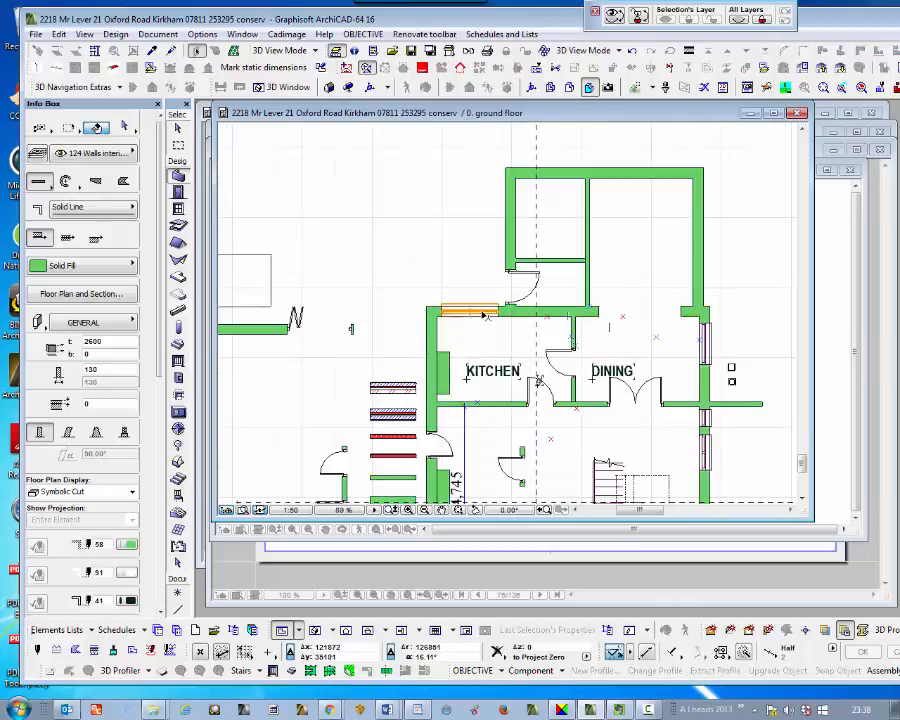
{"action": "left_click", "coordinate": [493, 334]}
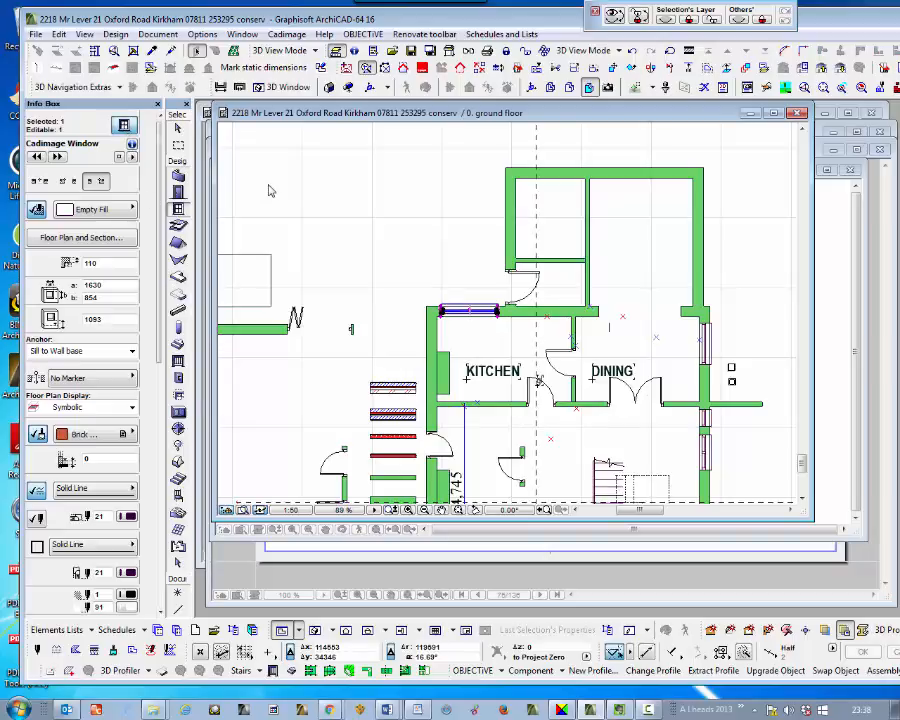
{"action": "key", "text": "ctrl+t"}
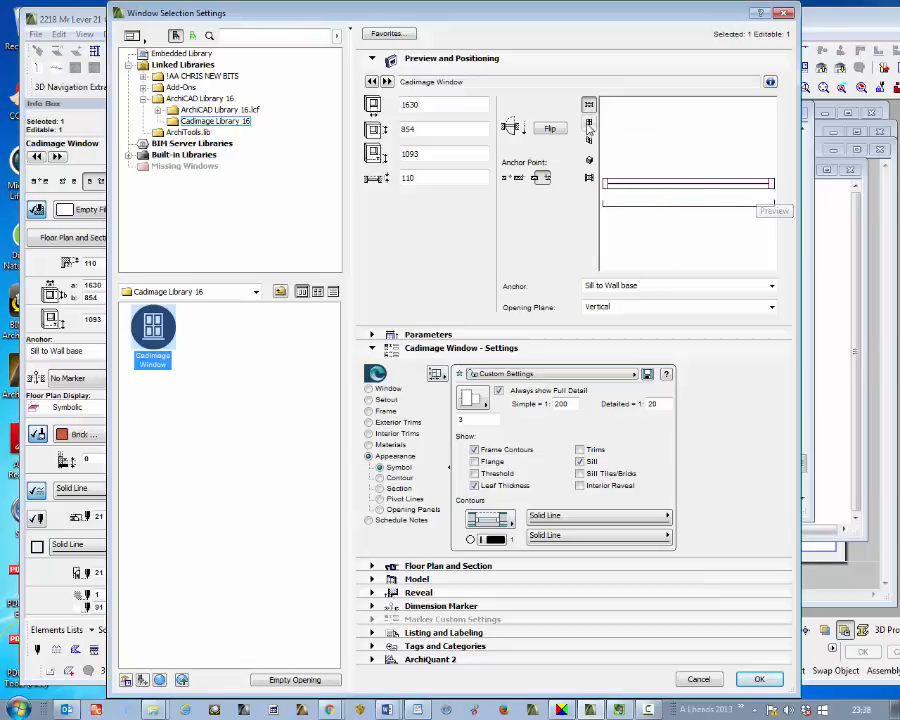
{"action": "left_click", "coordinate": [589, 123]}
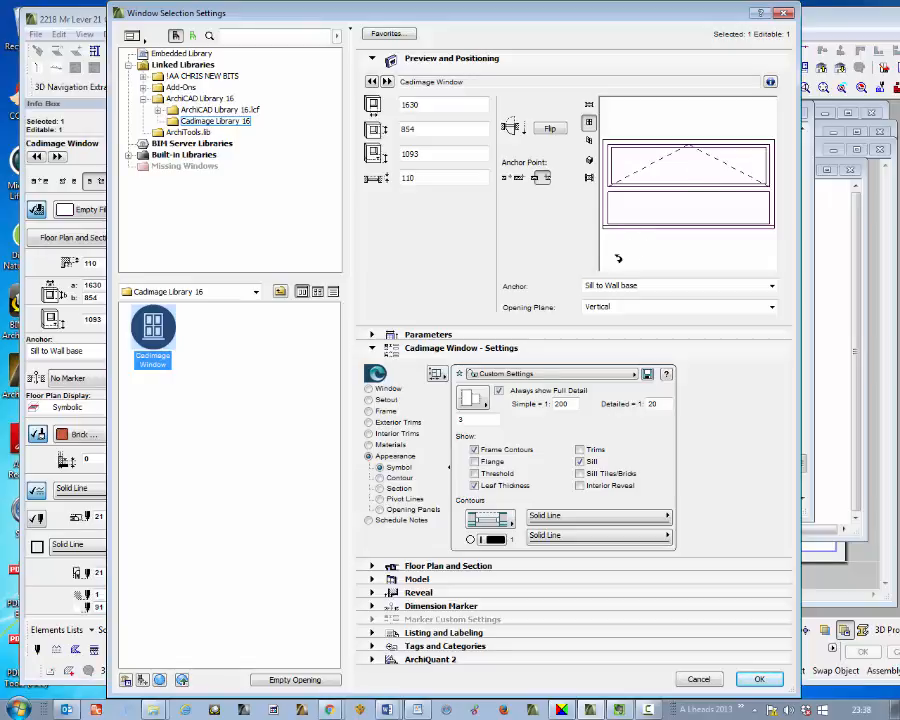
{"action": "double_click", "coordinate": [407, 129]}
{"action": "type", "text": "1080"}
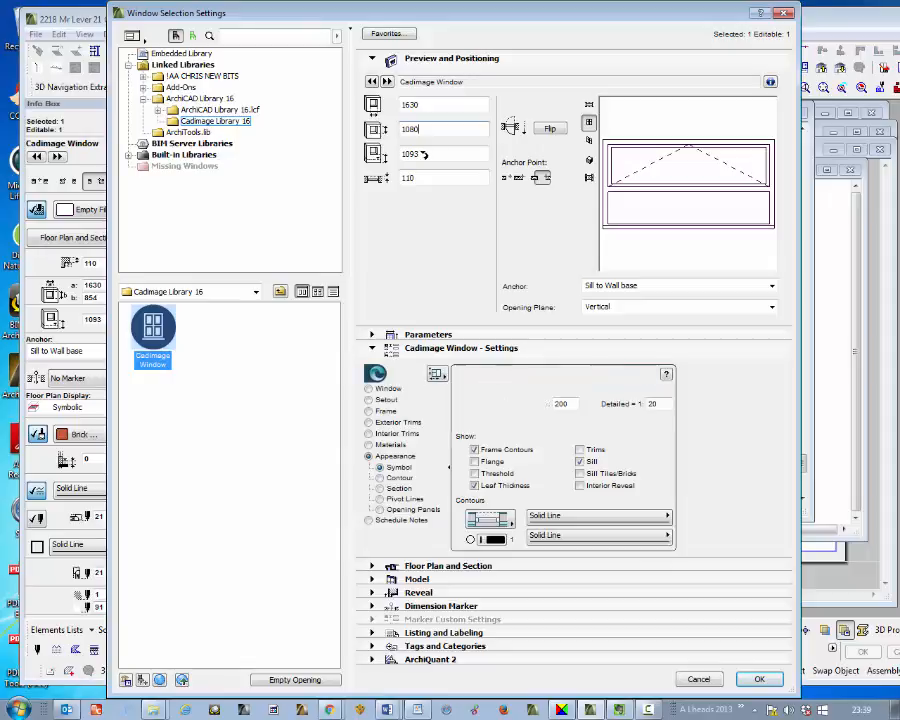
{"action": "double_click", "coordinate": [424, 153]}
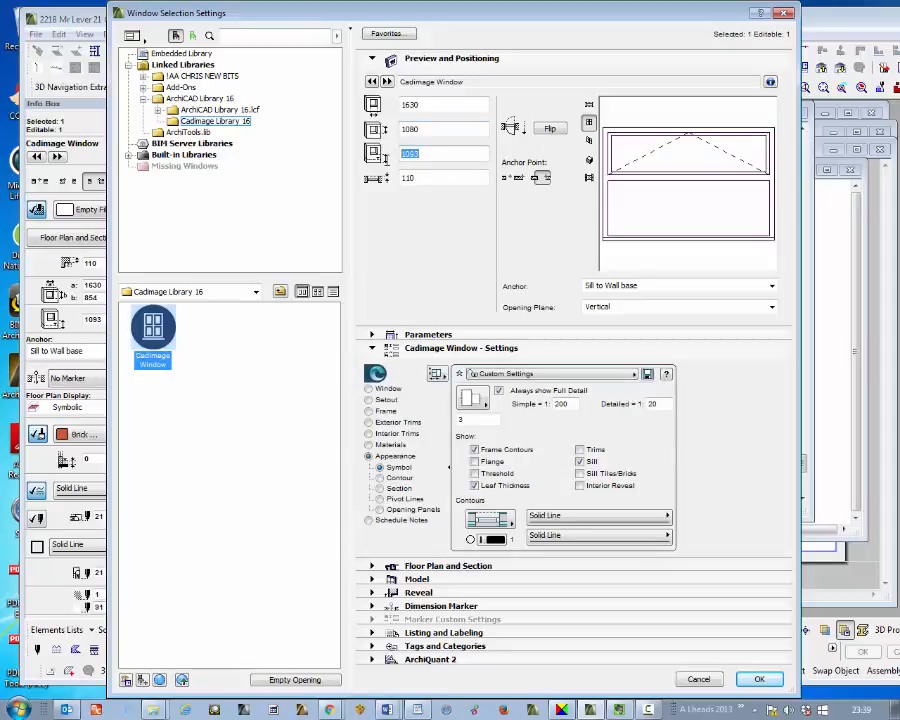
{"action": "type", "text": "1020"}
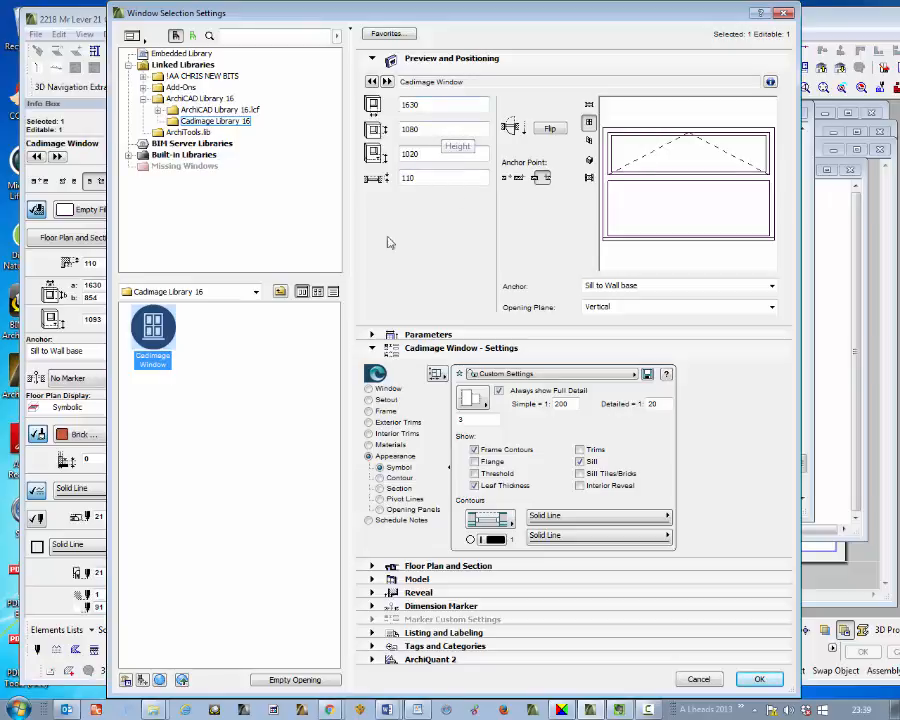
{"action": "left_click", "coordinate": [760, 680]}
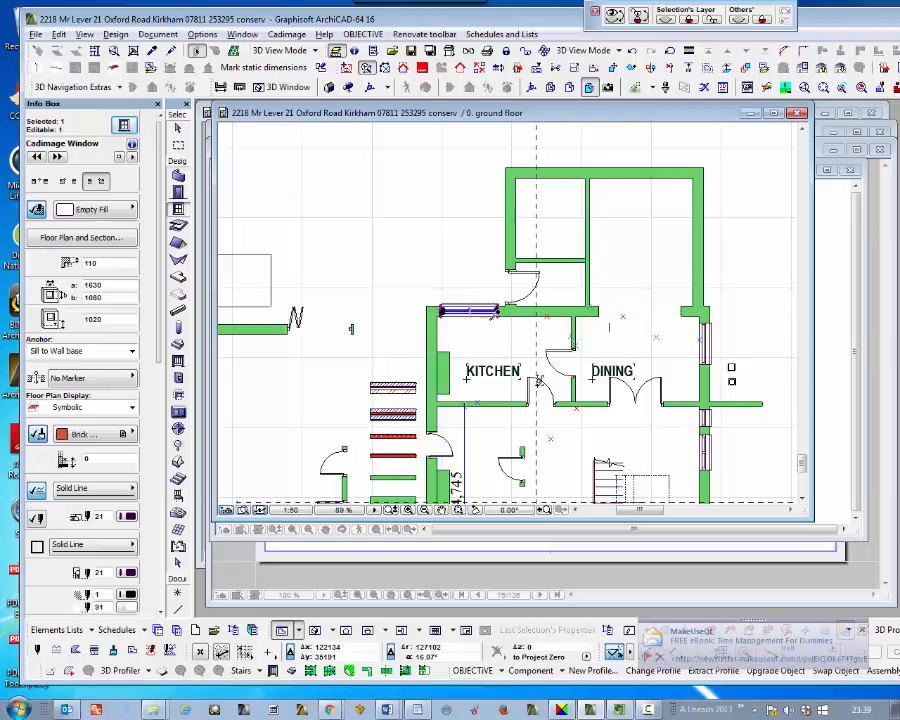
{"action": "key", "text": "Escape"}
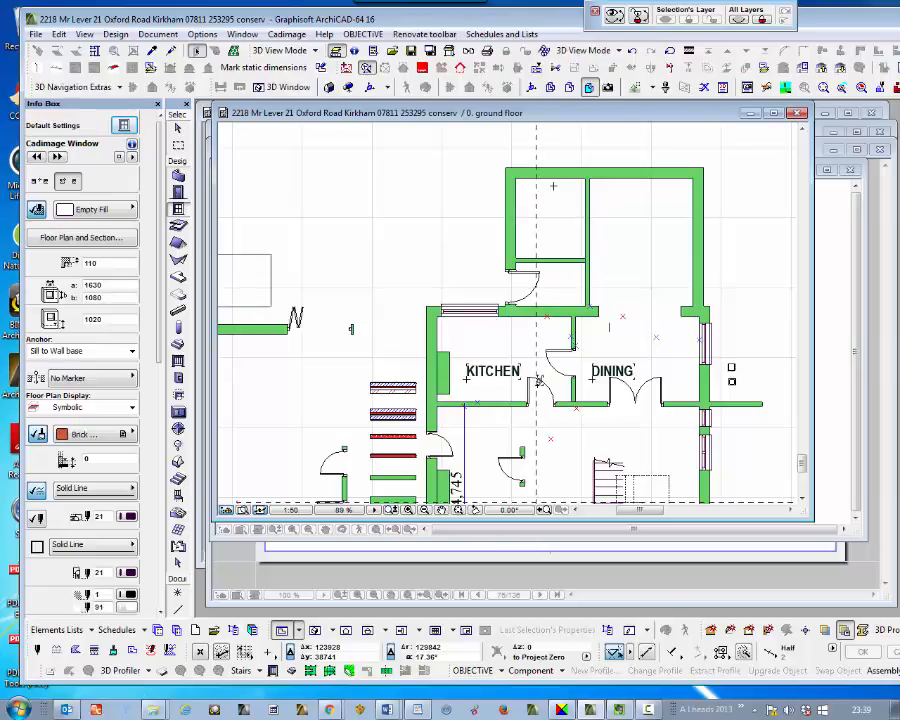
Insert a 1200 mm wide window in the extension's rear wall, starting 850 mm from the outer corner beside the partitioned room.
{"action": "left_click", "coordinate": [92, 285]}
{"action": "type", "text": "12"}
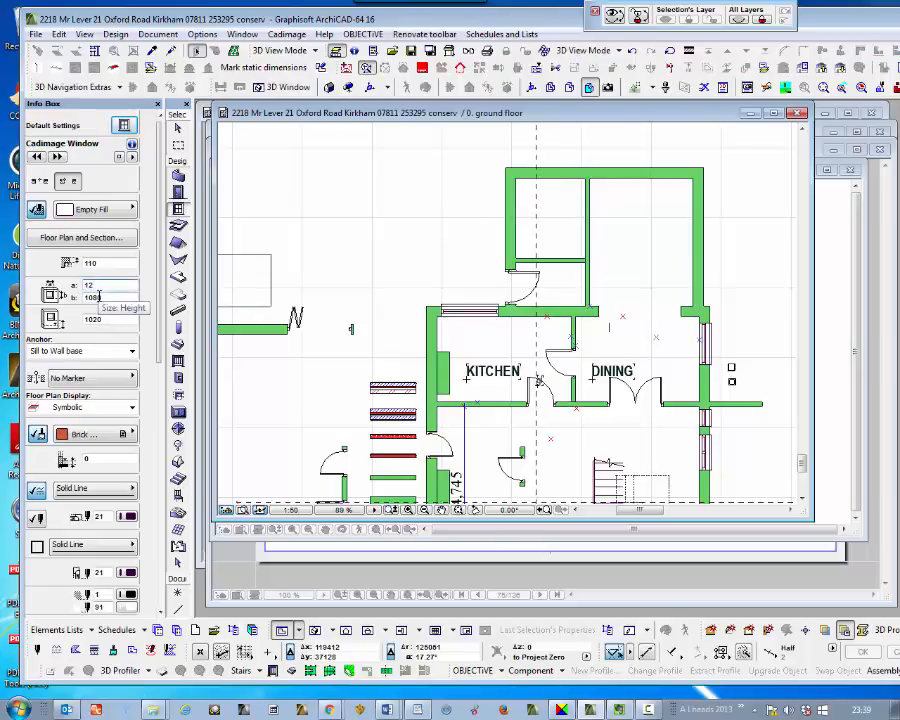
{"action": "type", "text": "00"}
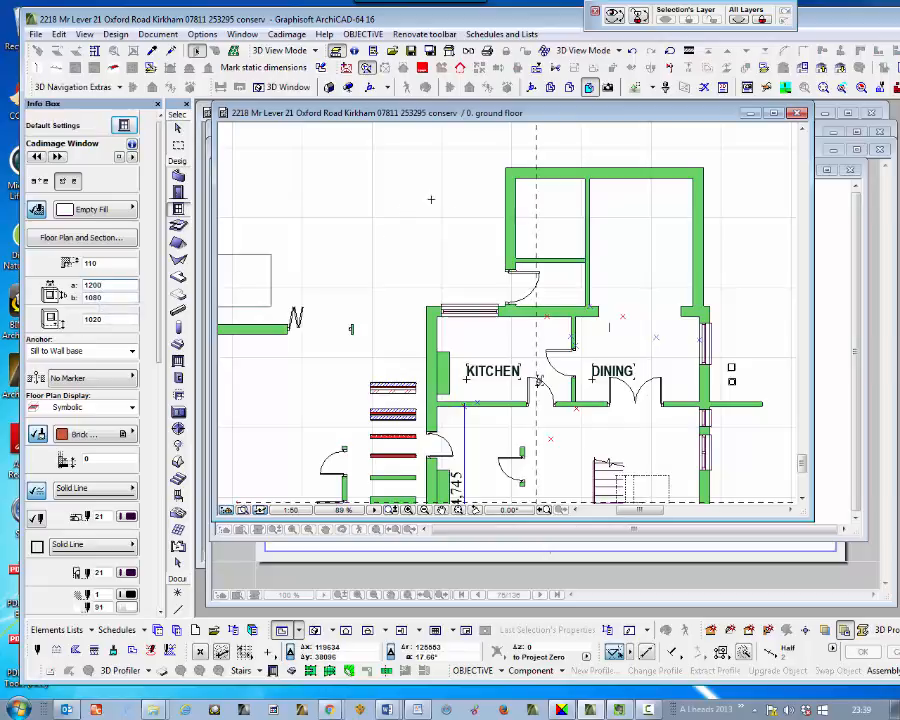
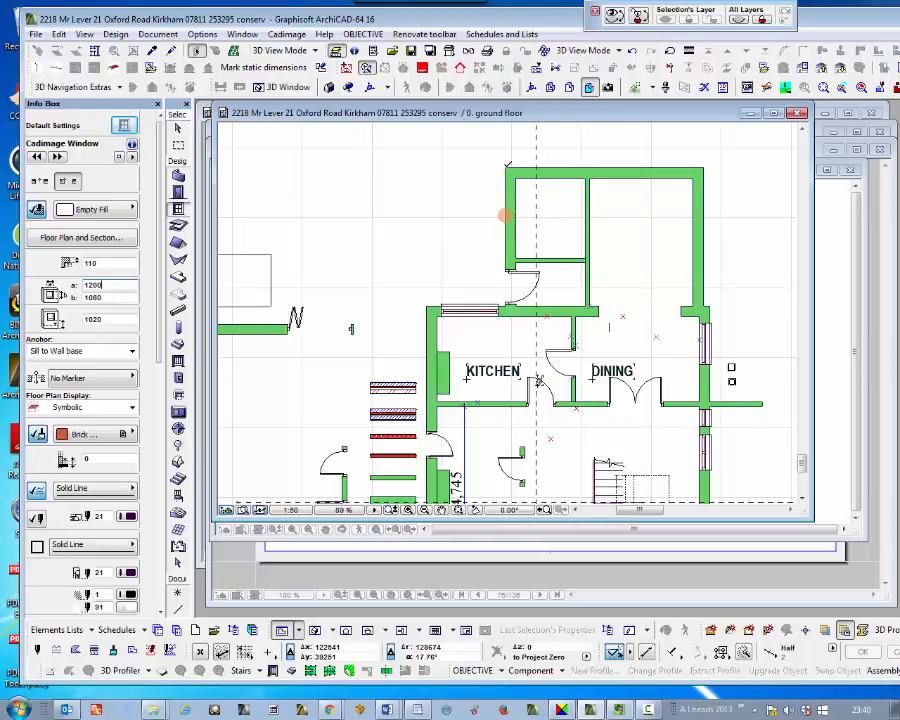
{"action": "type", "text": "x"}
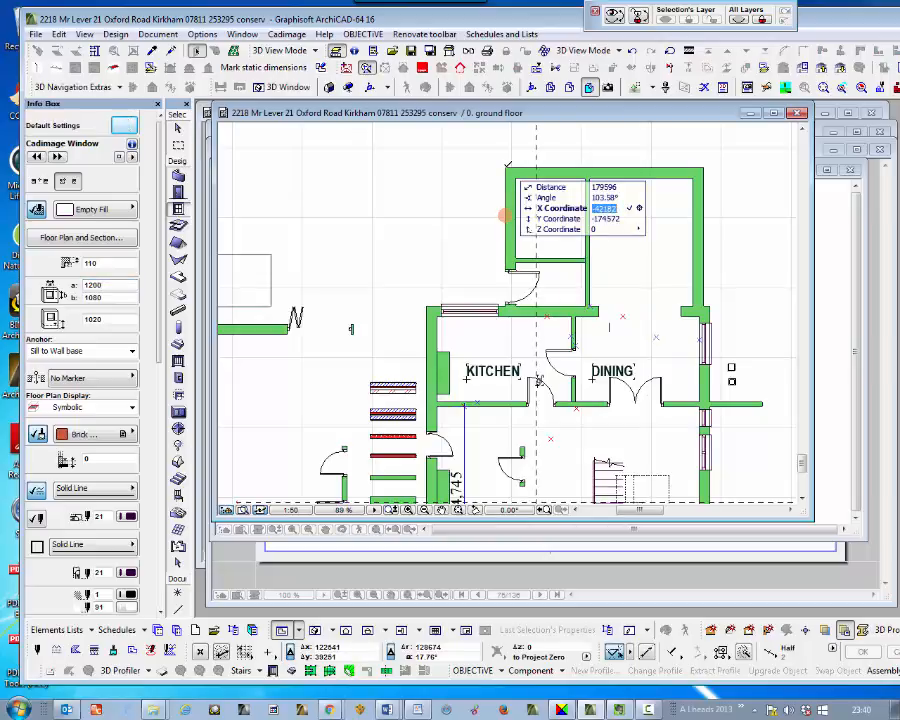
{"action": "type", "text": "8"}
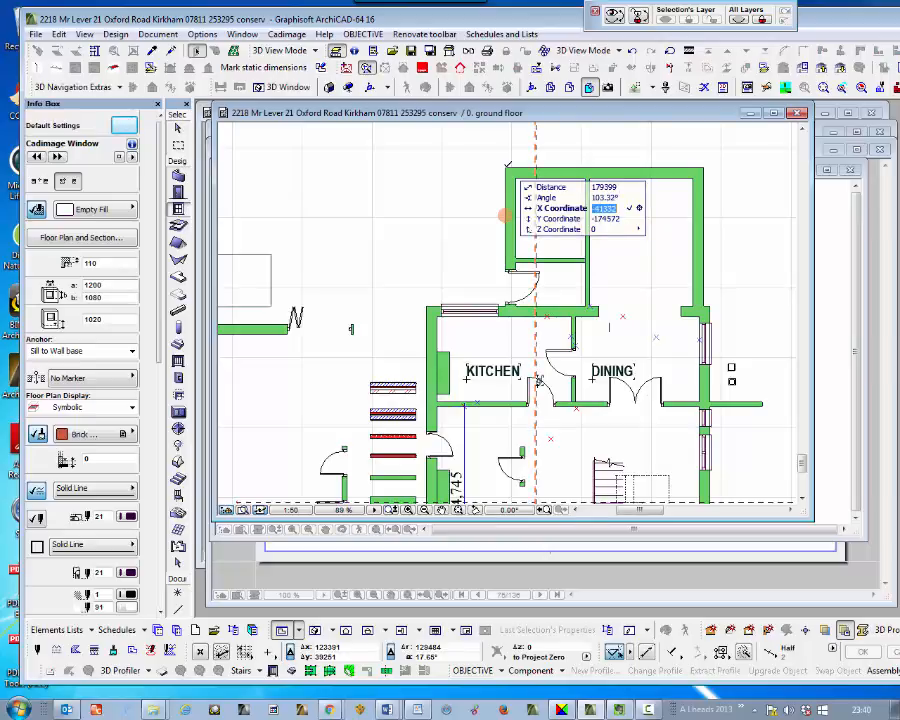
{"action": "key", "text": "Return"}
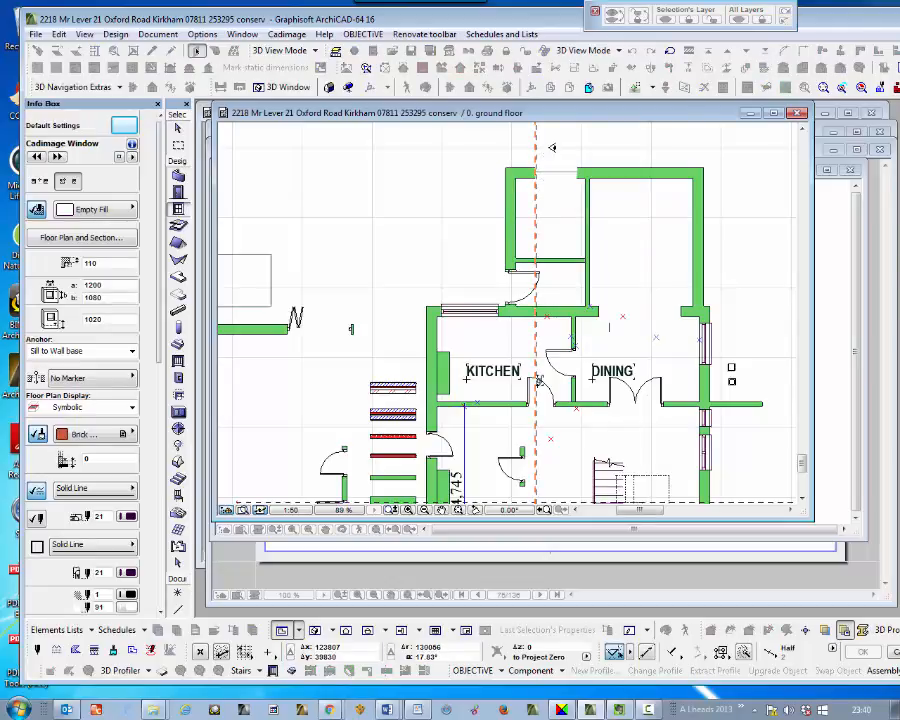
{"action": "left_click", "coordinate": [552, 147]}
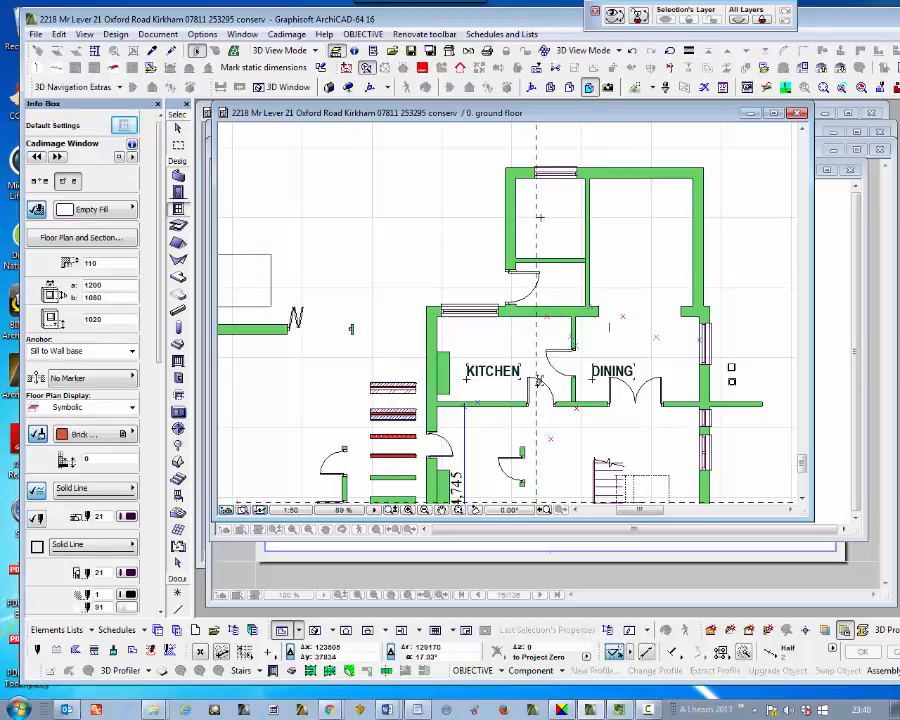
{"action": "scroll", "coordinate": [548, 197], "scroll_direction": "up", "scroll_amount": 2}
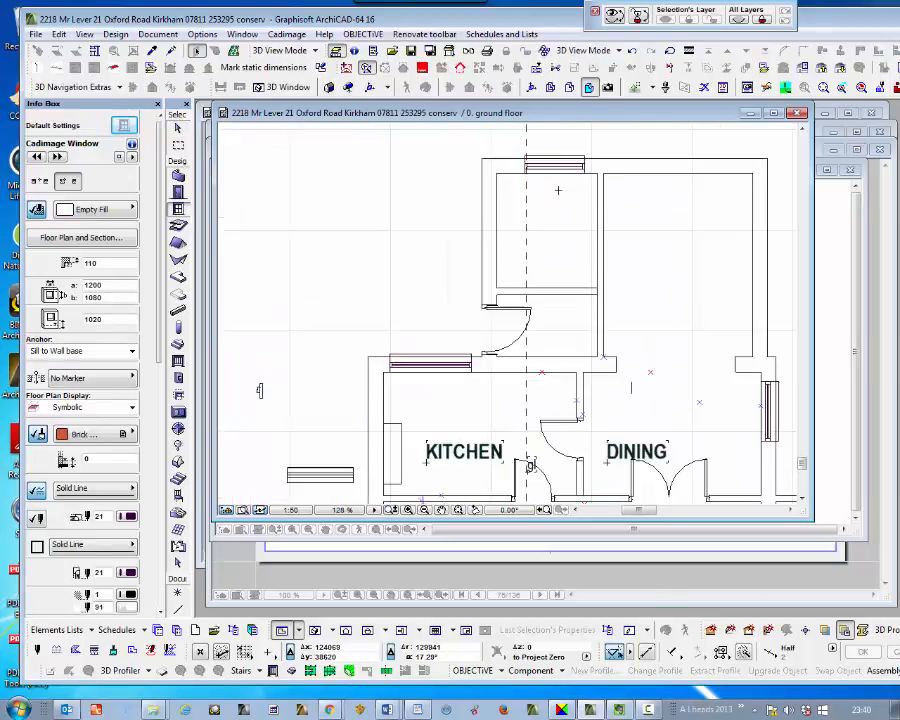
{"action": "scroll", "coordinate": [553, 190], "scroll_direction": "down", "scroll_amount": 3}
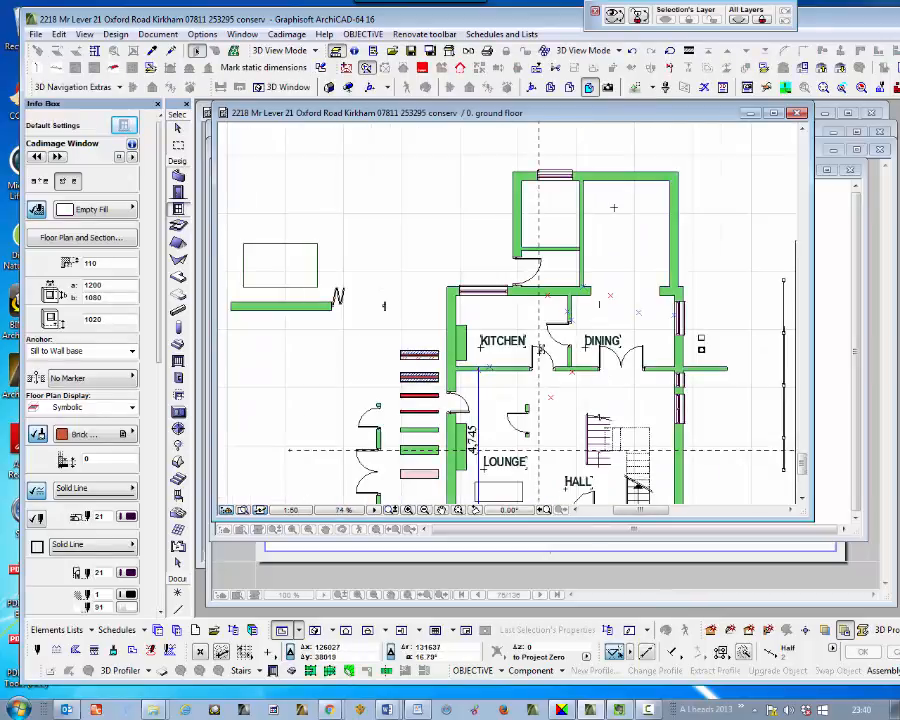
{"action": "scroll", "coordinate": [611, 229], "scroll_direction": "up", "scroll_amount": 2}
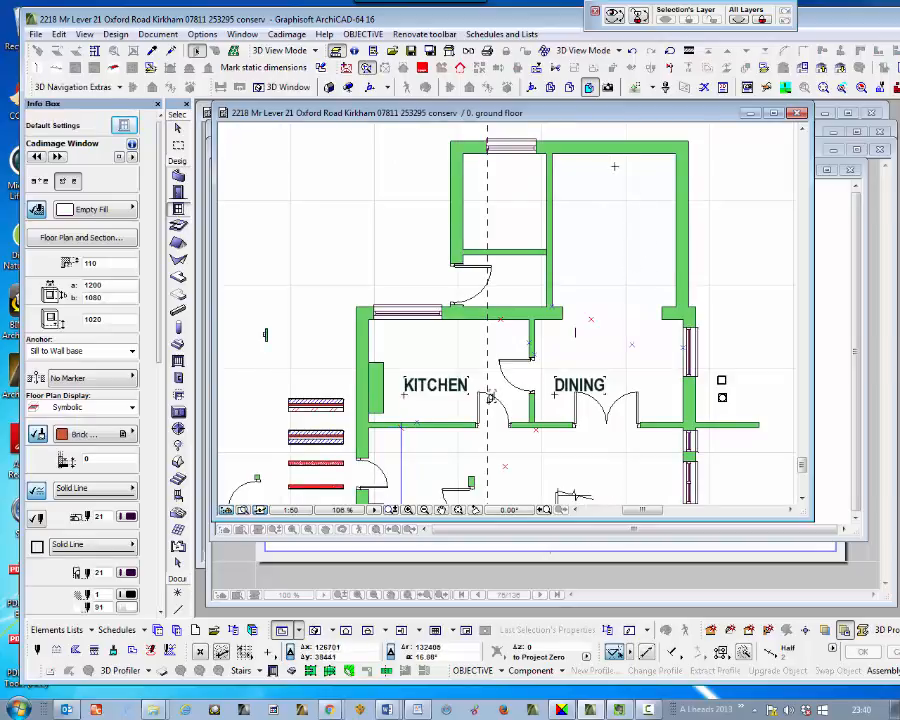
{"action": "scroll", "coordinate": [614, 166], "scroll_direction": "down", "scroll_amount": 3}
{"action": "scroll", "coordinate": [630, 151], "scroll_direction": "up", "scroll_amount": 4}
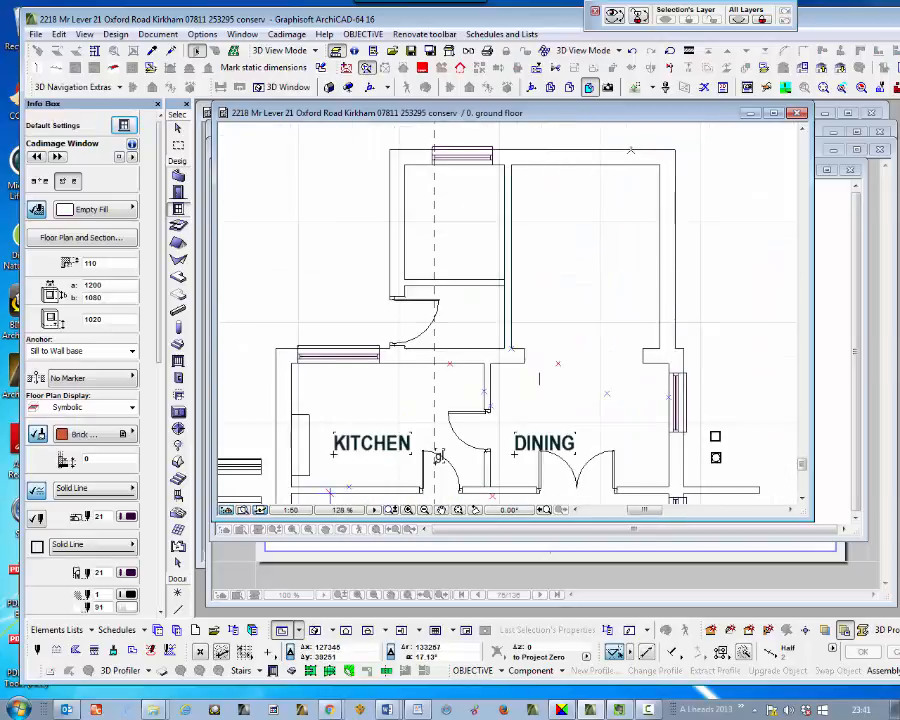
{"action": "scroll", "coordinate": [536, 156], "scroll_direction": "up", "scroll_amount": 2}
{"action": "scroll", "coordinate": [539, 209], "scroll_direction": "down", "scroll_amount": 3}
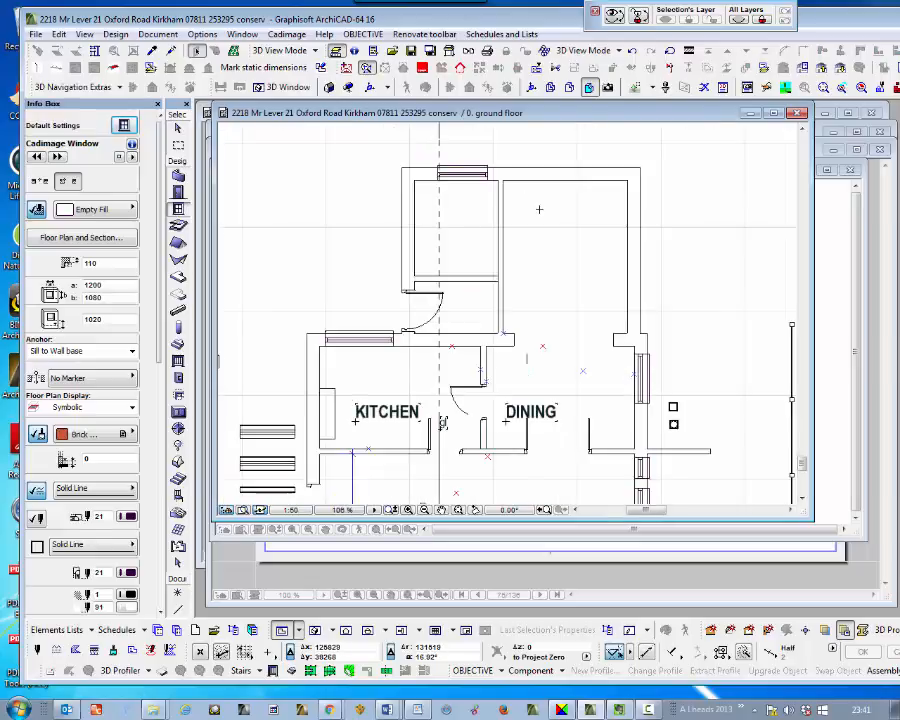
{"action": "scroll", "coordinate": [558, 211], "scroll_direction": "down", "scroll_amount": 1}
{"action": "scroll", "coordinate": [588, 210], "scroll_direction": "up", "scroll_amount": 1}
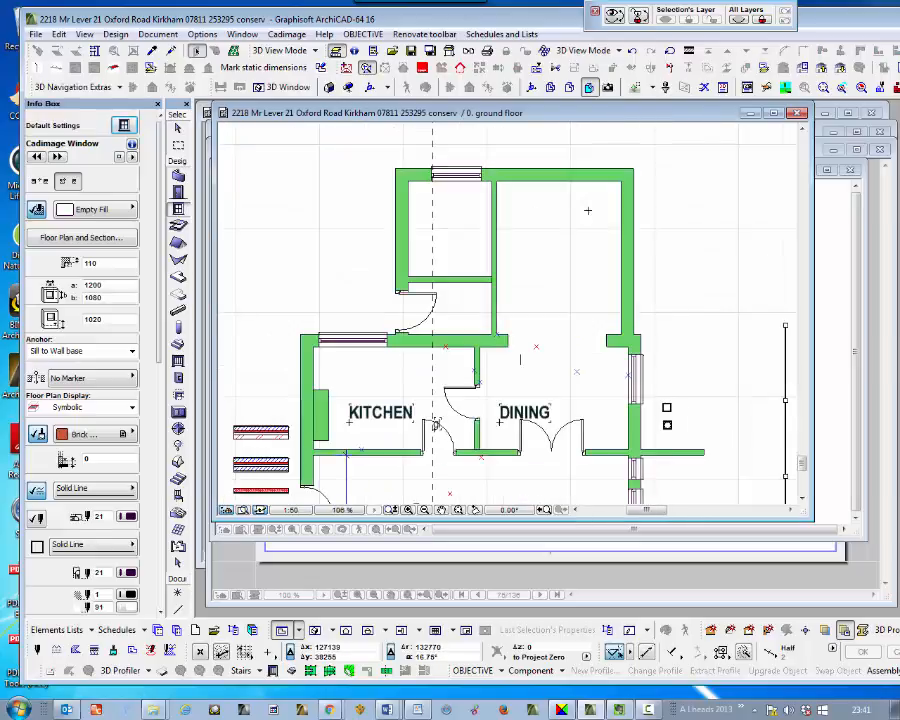
{"action": "scroll", "coordinate": [588, 210], "scroll_direction": "down", "scroll_amount": 1}
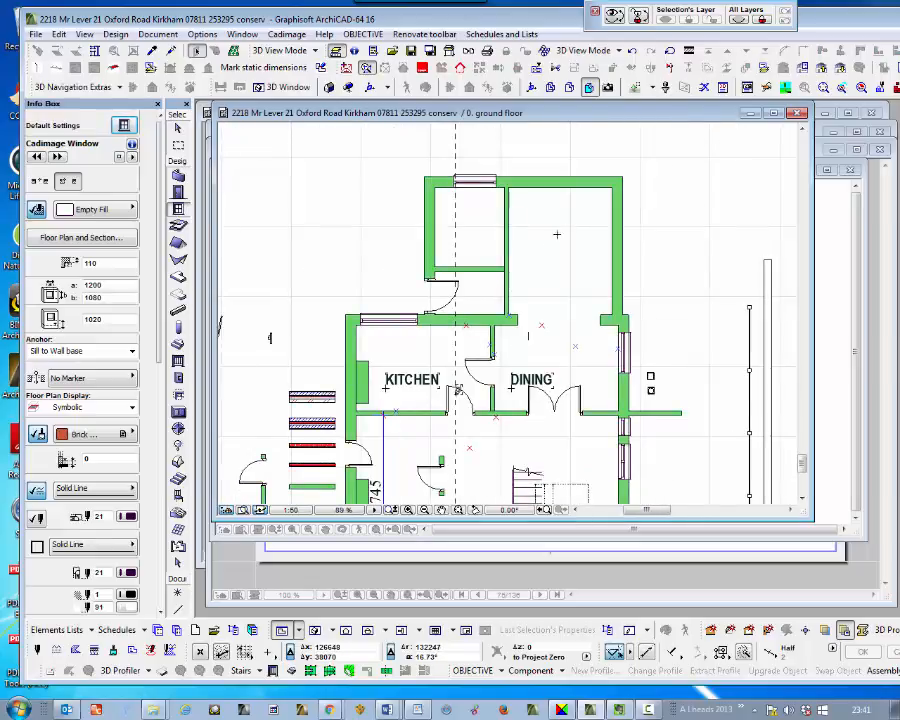
{"action": "scroll", "coordinate": [541, 245], "scroll_direction": "down", "scroll_amount": 1}
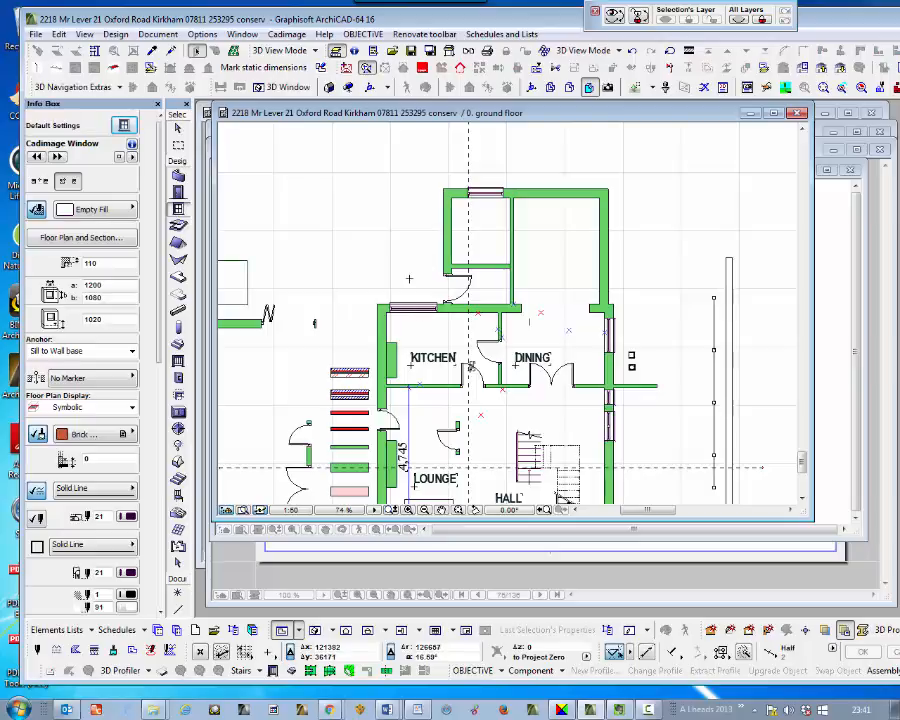
Pick up the settings of the 1360 mm wide inward-opening door with side panels from the sample openings above the other floor plan.
{"action": "scroll", "coordinate": [409, 278], "scroll_direction": "down", "scroll_amount": 5}
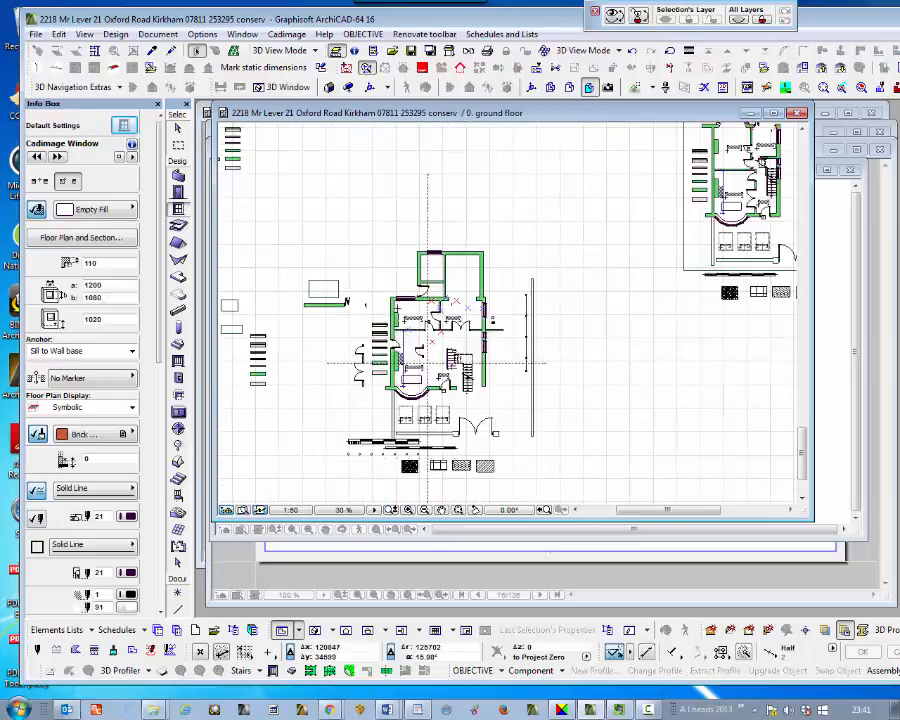
{"action": "scroll", "coordinate": [428, 363], "scroll_direction": "down", "scroll_amount": 4}
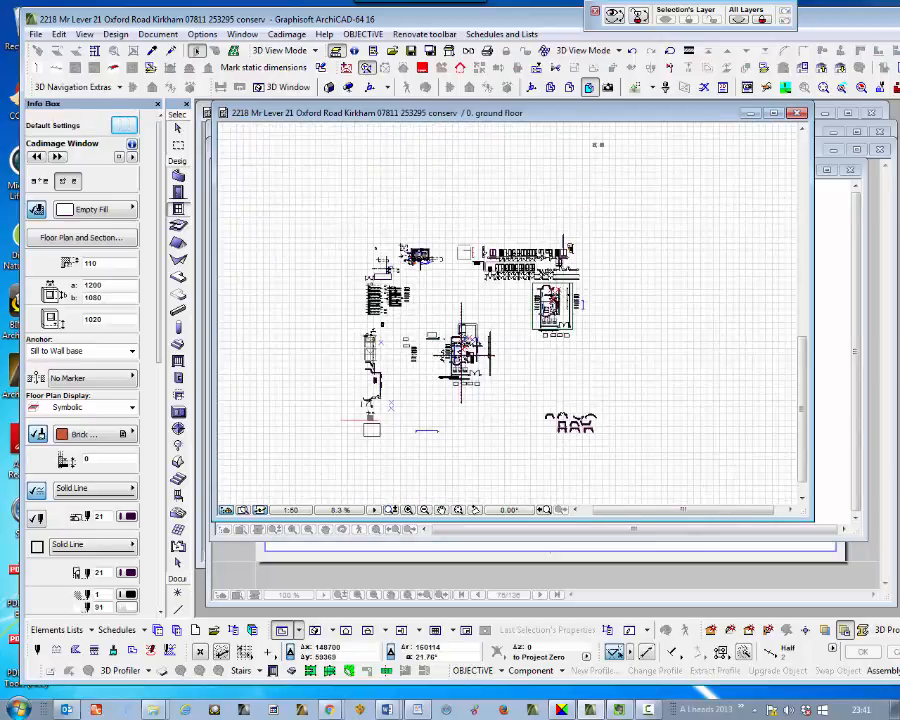
{"action": "scroll", "coordinate": [440, 360], "scroll_direction": "up", "scroll_amount": 6}
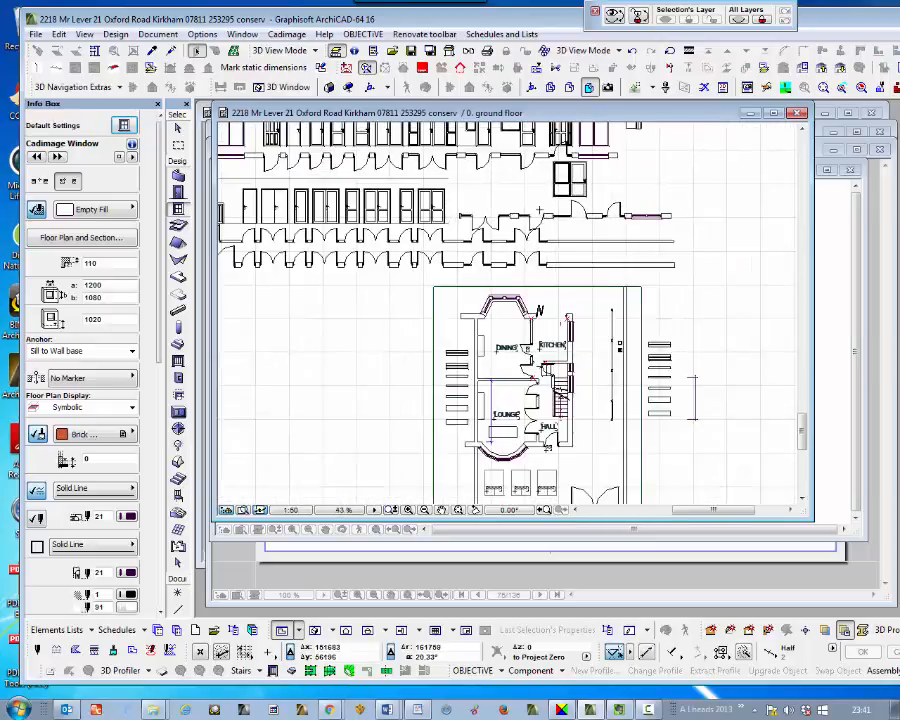
{"action": "scroll", "coordinate": [540, 211], "scroll_direction": "up", "scroll_amount": 2}
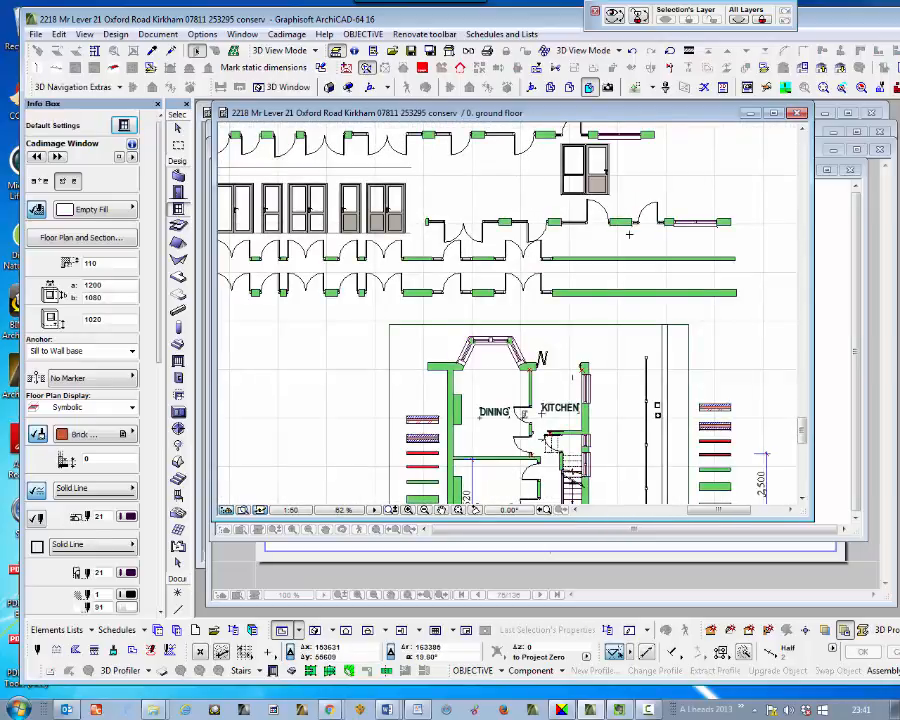
{"action": "scroll", "coordinate": [648, 237], "scroll_direction": "up", "scroll_amount": 1}
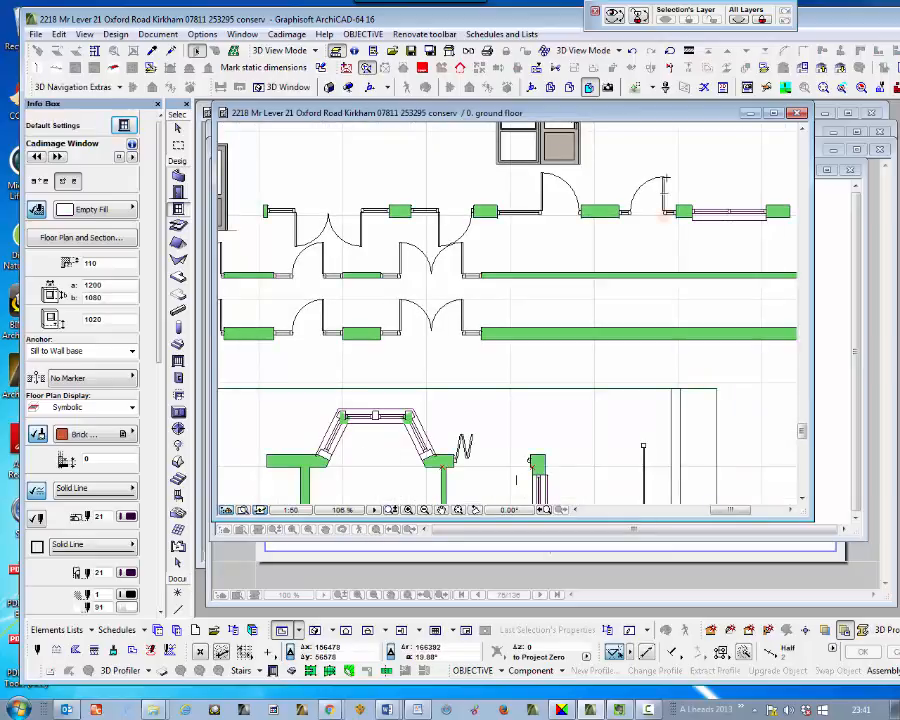
{"action": "left_click", "coordinate": [674, 171], "text": "alt"}
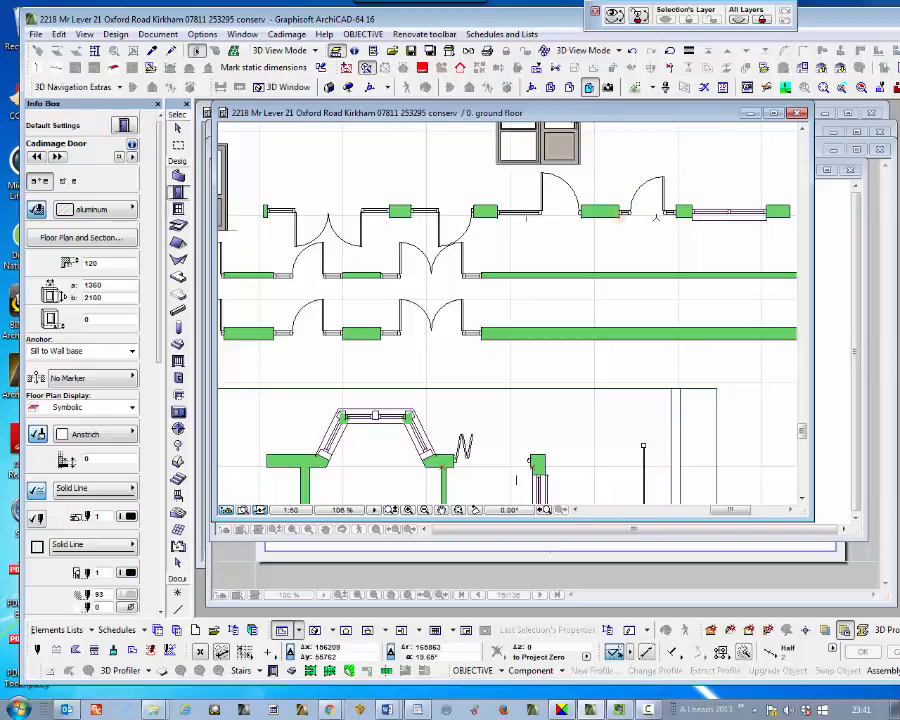
Insert the 1360 by 2100 mm door with side panels in the rear wall of the extension's larger room, opening inwards.
{"action": "scroll", "coordinate": [657, 217], "scroll_direction": "down", "scroll_amount": 10}
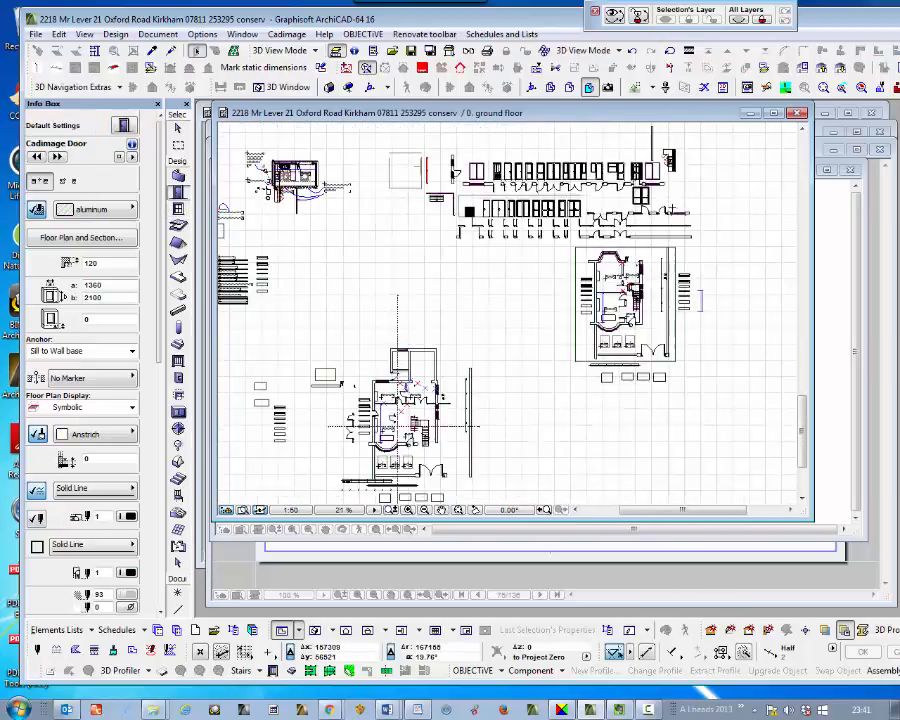
{"action": "scroll", "coordinate": [566, 294], "scroll_direction": "up", "scroll_amount": 5}
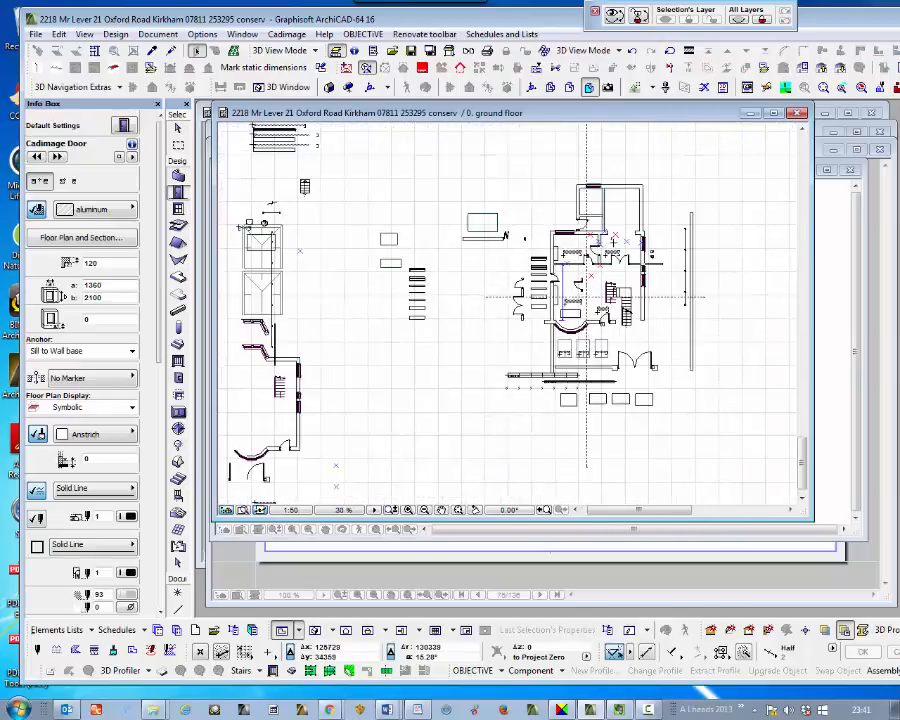
{"action": "scroll", "coordinate": [627, 190], "scroll_direction": "up", "scroll_amount": 6}
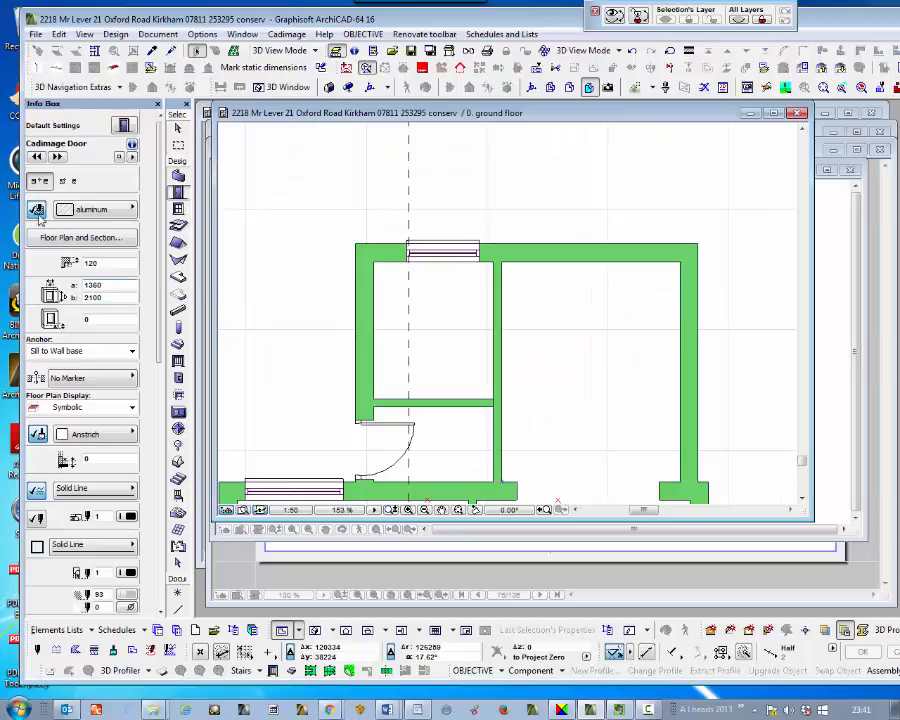
{"action": "left_click", "coordinate": [592, 261]}
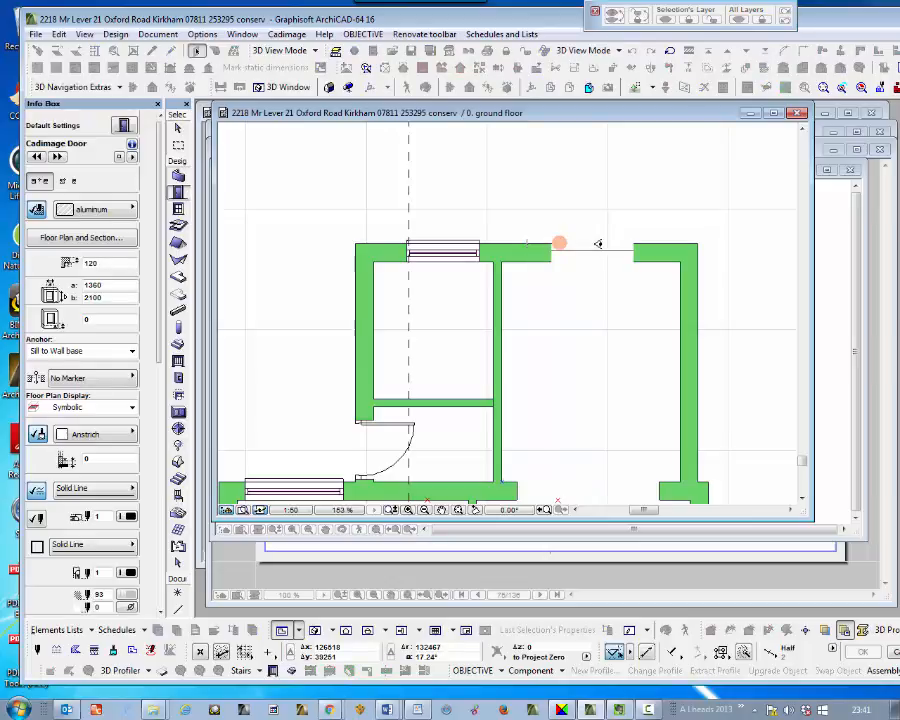
{"action": "left_click", "coordinate": [596, 297]}
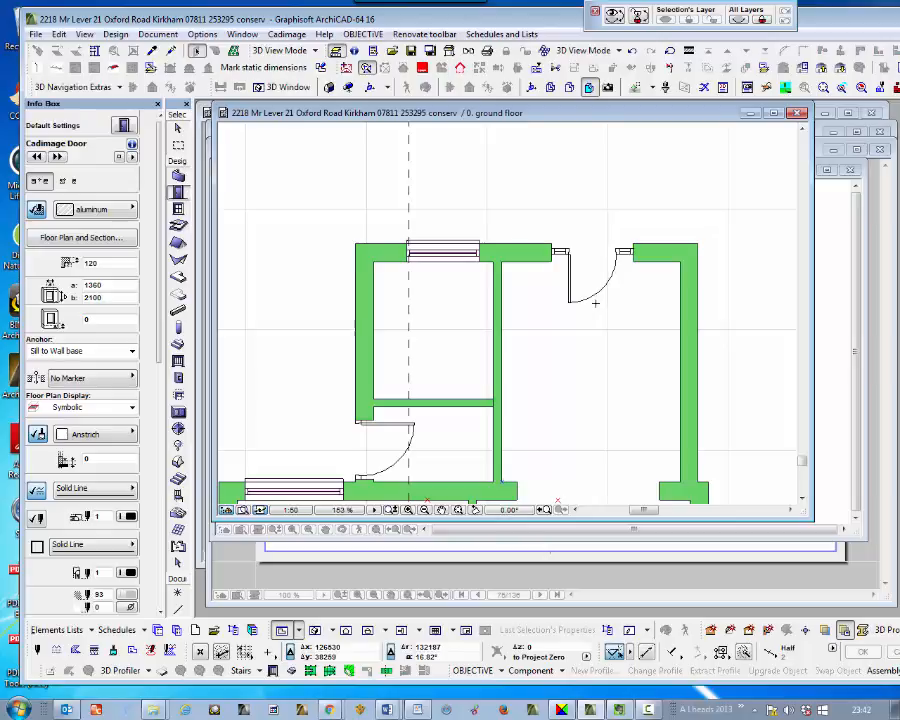
Try to move the new rear door inwards from its centre point, and undo the move.
{"action": "left_click", "coordinate": [554, 249]}
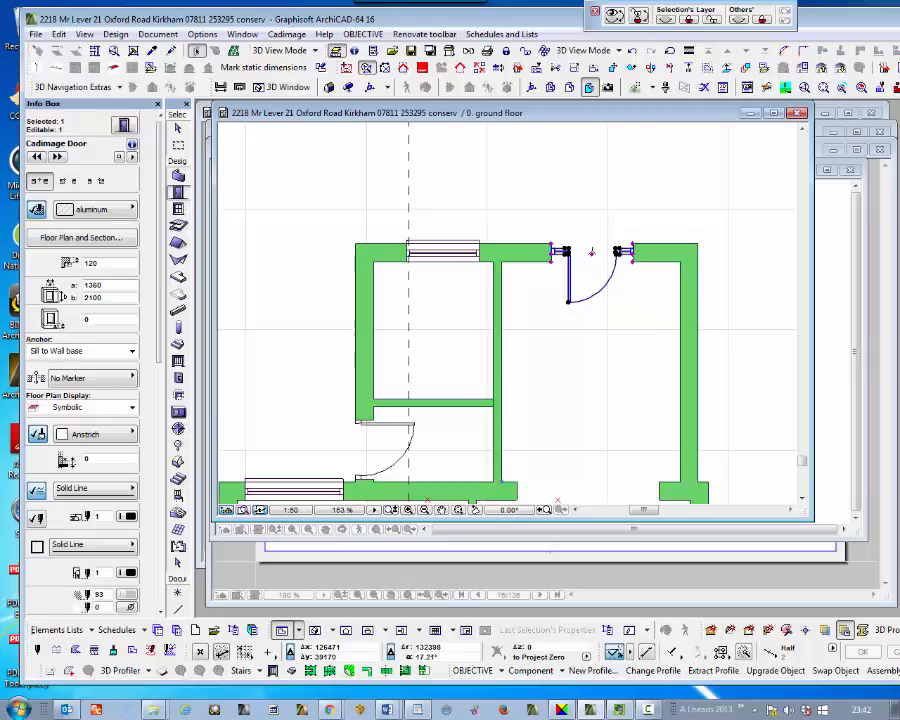
{"action": "left_click", "coordinate": [591, 254]}
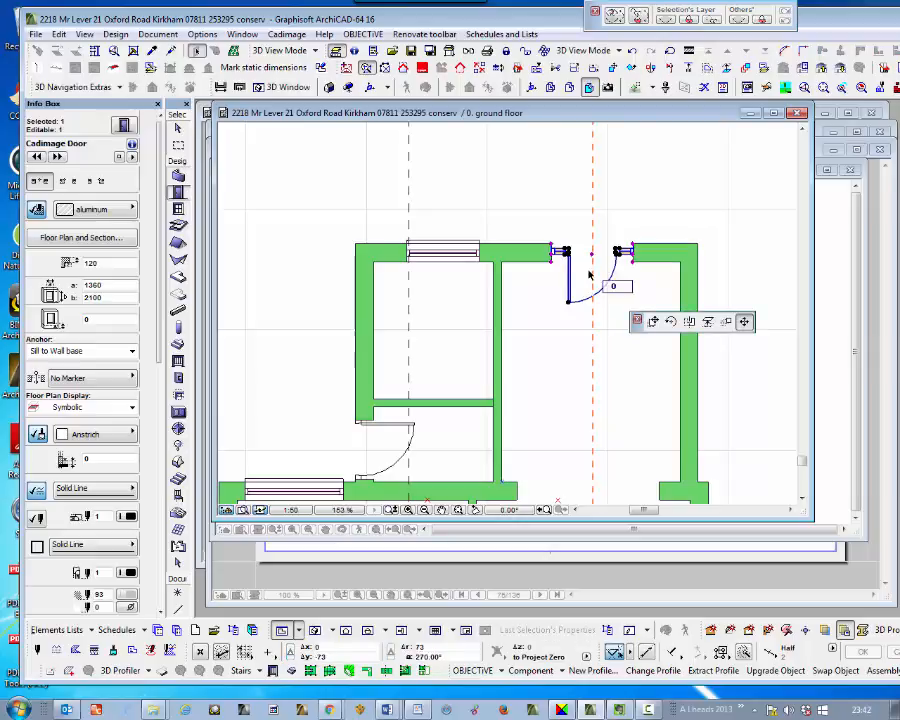
{"action": "left_click", "coordinate": [591, 335]}
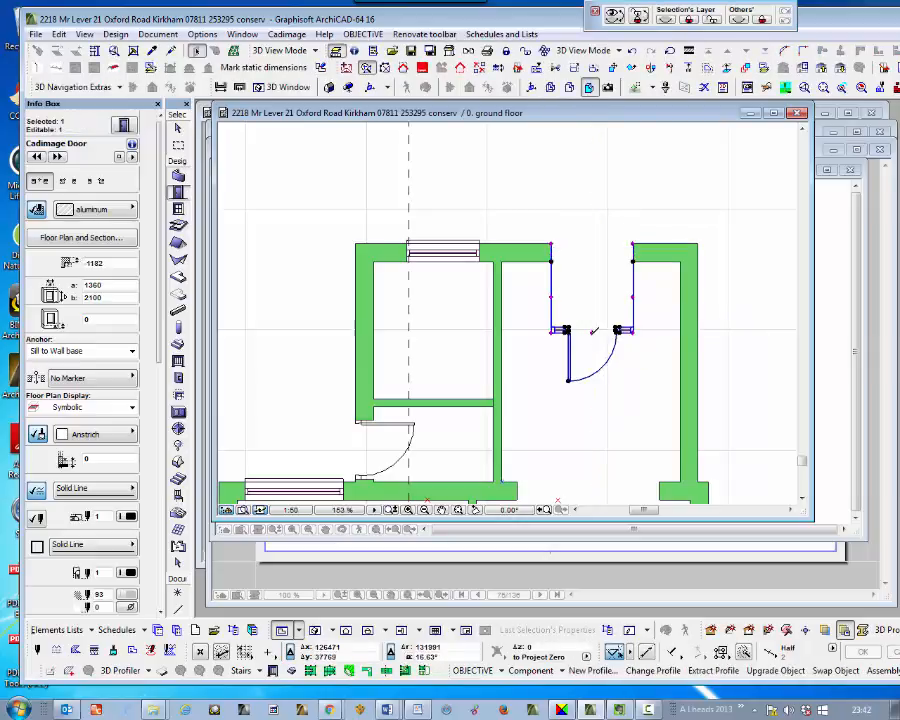
{"action": "key", "text": "ctrl+z"}
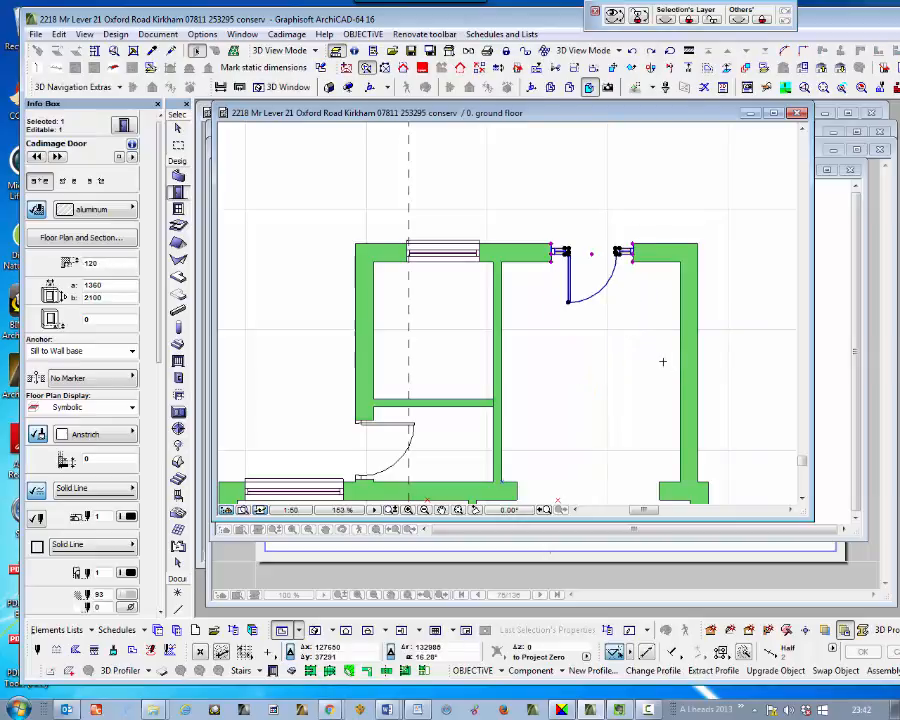
{"action": "key", "text": "Escape"}
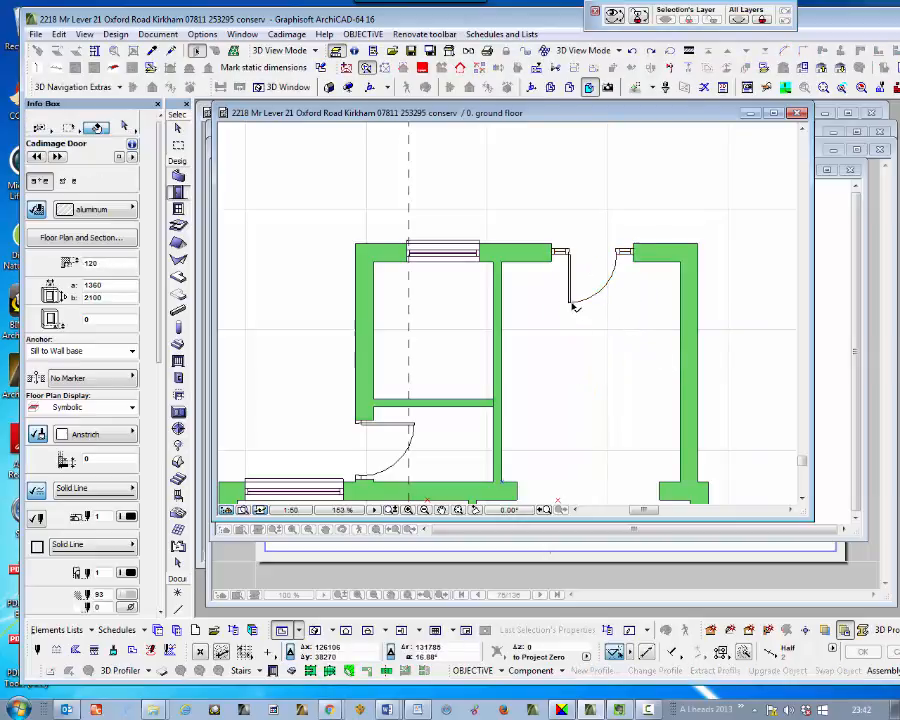
Try again to shift the rear door within the thickness of the rear wall from its centre point.
{"action": "left_click", "coordinate": [575, 306]}
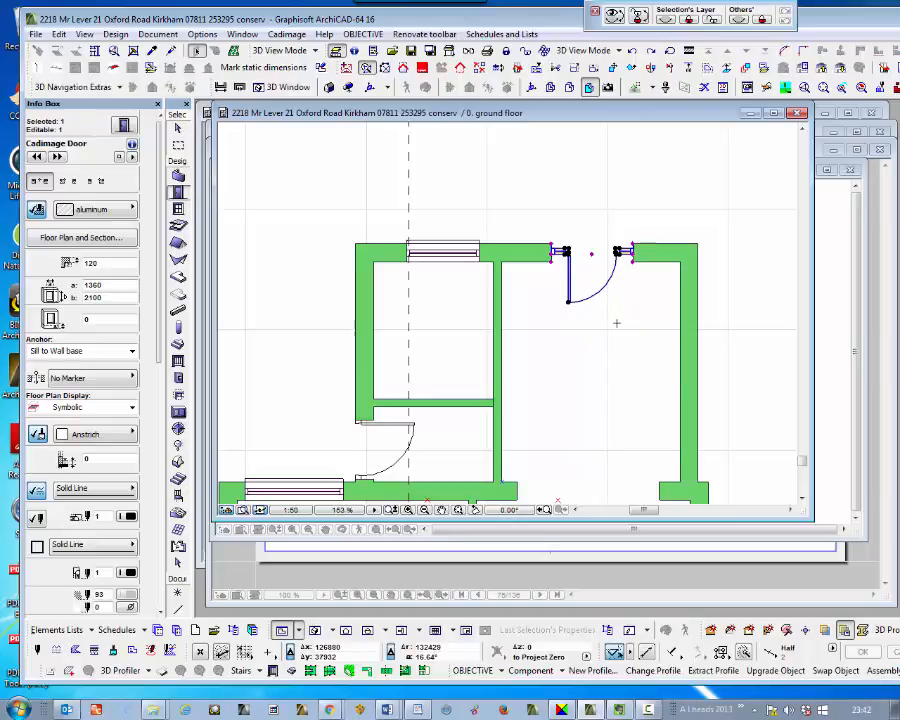
{"action": "left_click", "coordinate": [592, 252]}
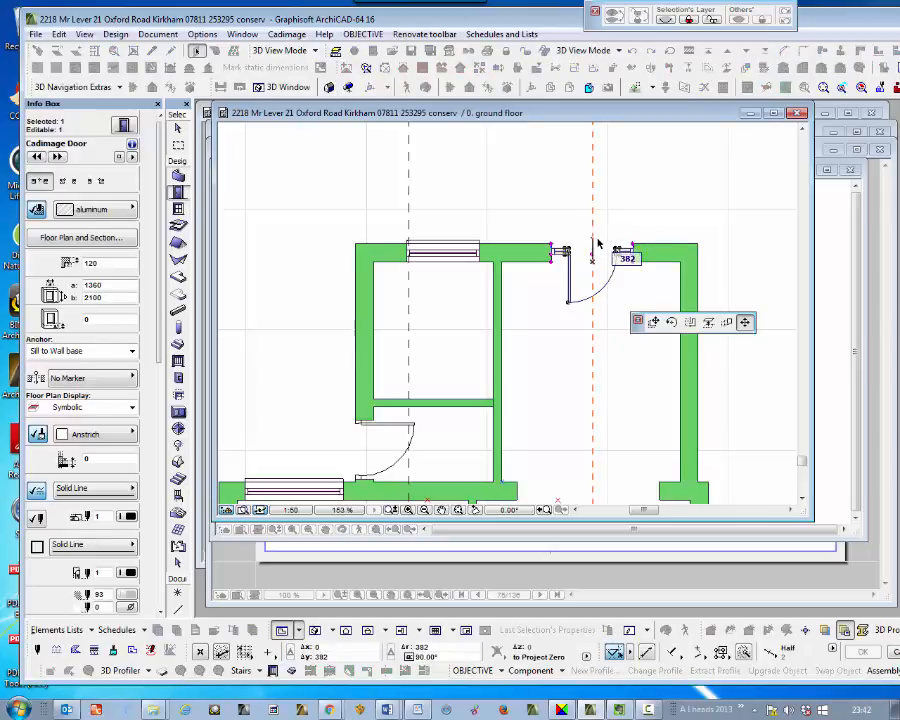
{"action": "left_click", "coordinate": [595, 244]}
{"action": "key", "text": "Escape"}
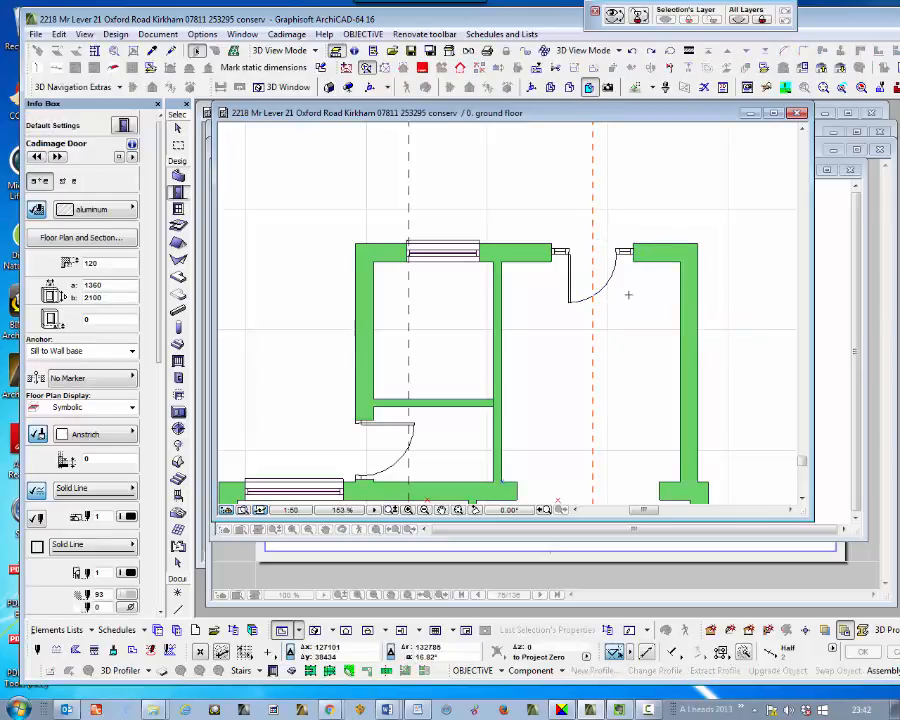
{"action": "left_click", "coordinate": [572, 302]}
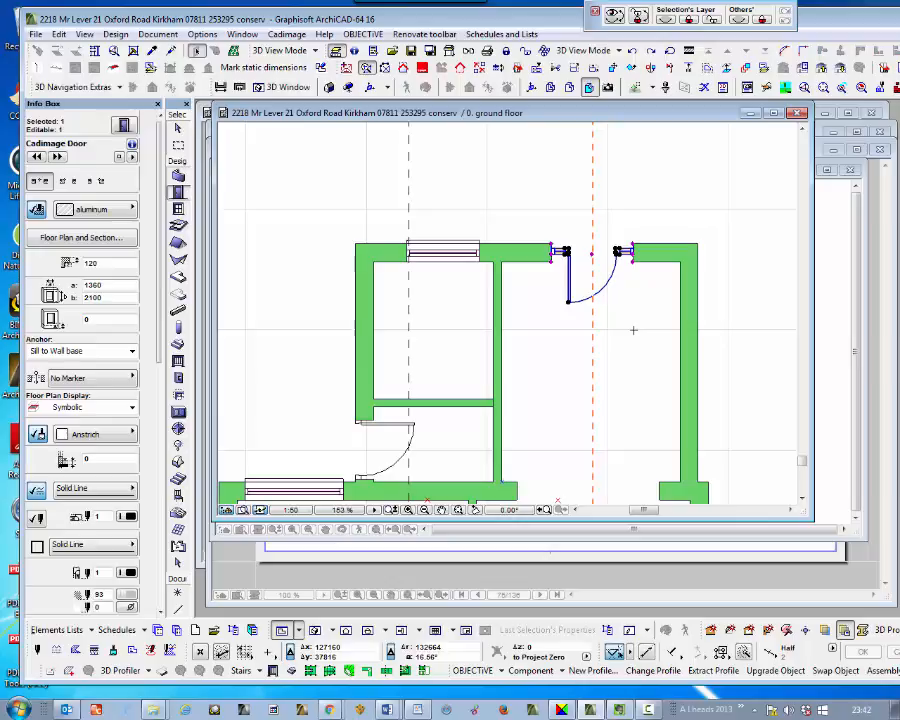
{"action": "left_click", "coordinate": [592, 247]}
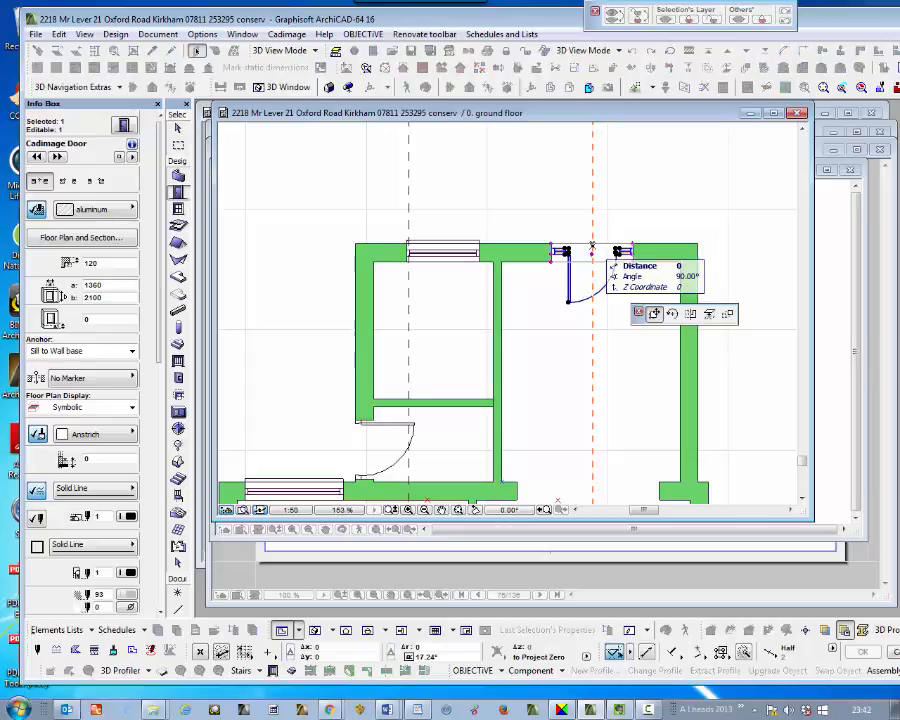
{"action": "type", "text": "12"}
{"action": "key", "text": "Return"}
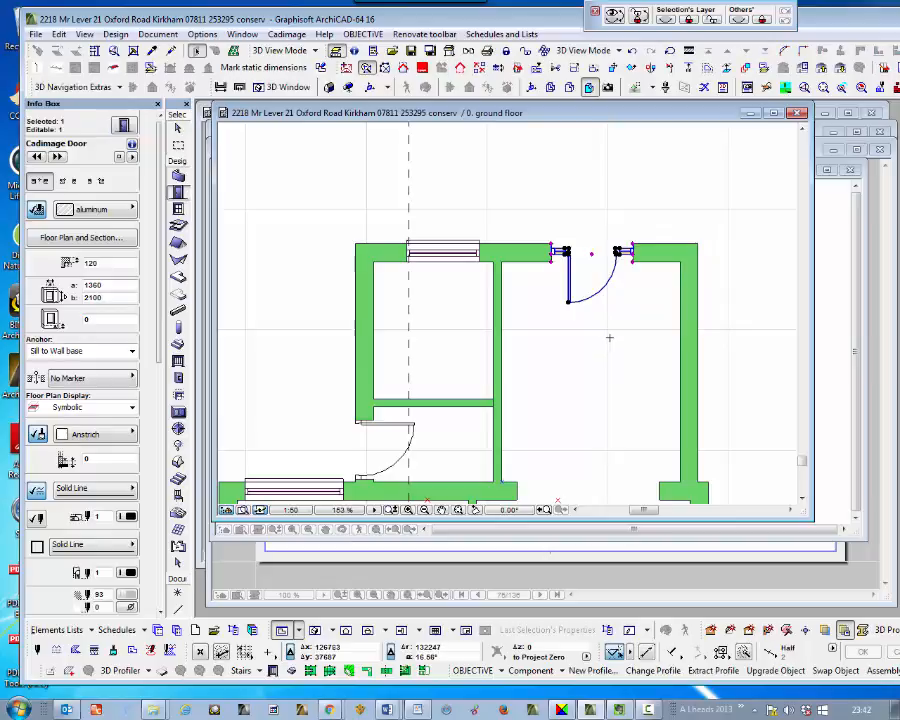
{"action": "left_click", "coordinate": [607, 335]}
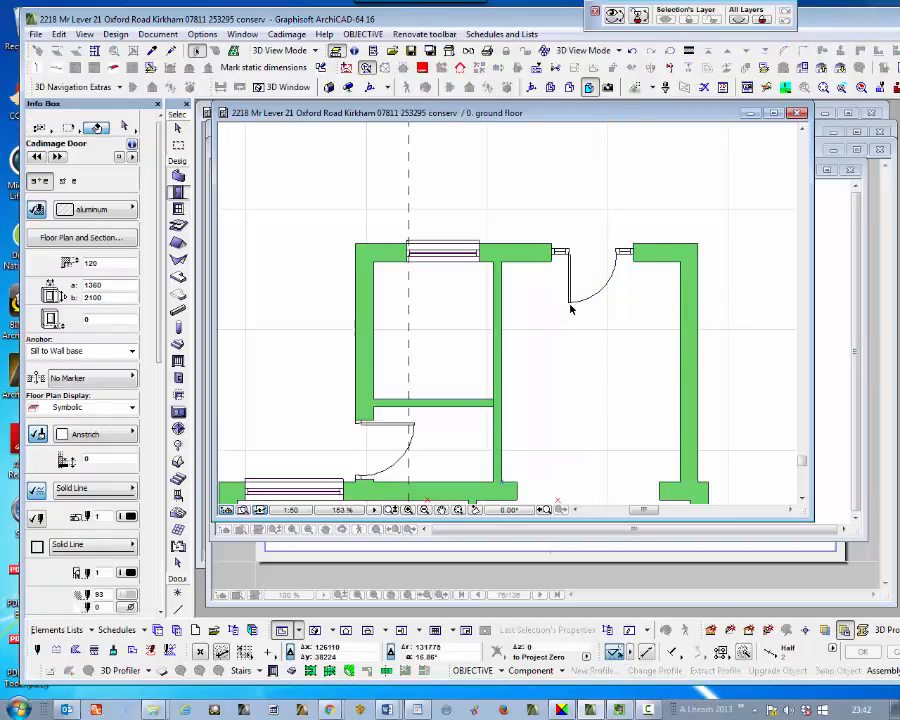
Replace the rear door with the same 1360 by 2100 mm door, opening inwards and hinged on the opposite side.
{"action": "left_click", "coordinate": [573, 304]}
{"action": "key", "text": "Delete"}
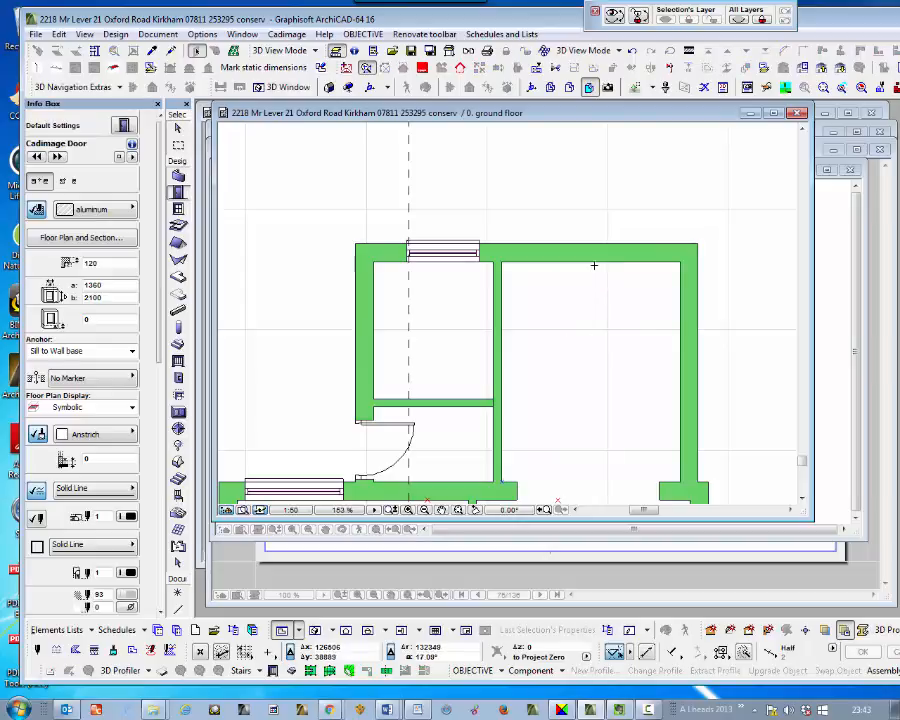
{"action": "left_click", "coordinate": [585, 262]}
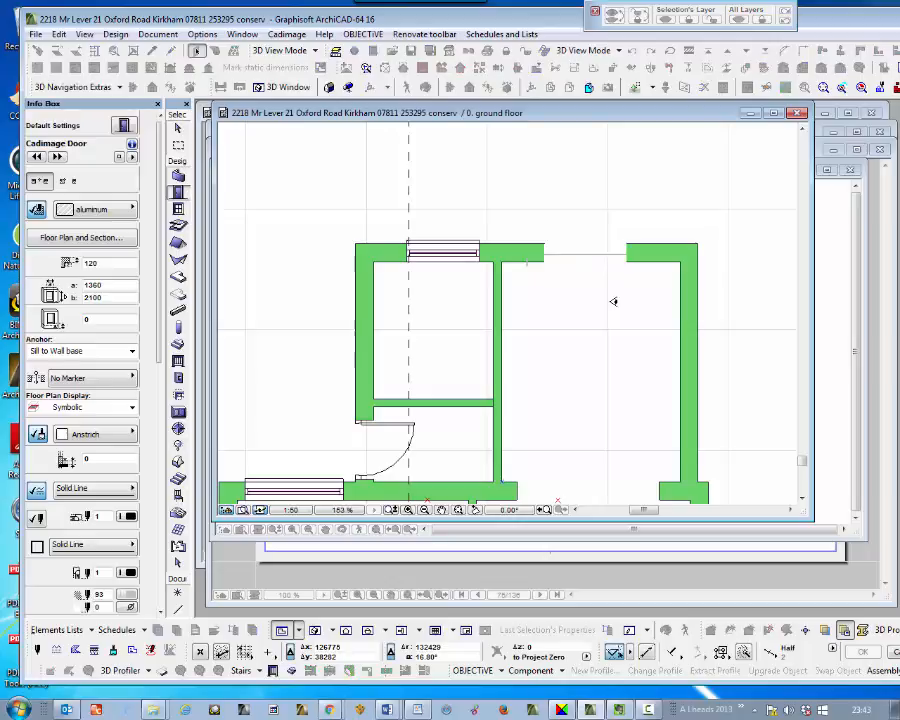
{"action": "left_click", "coordinate": [613, 301]}
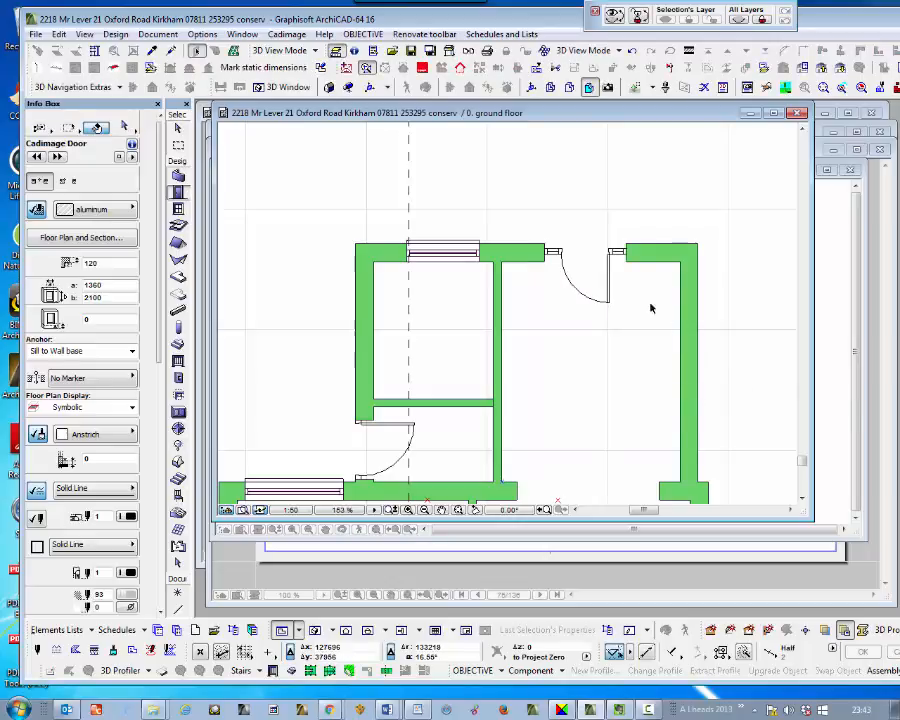
Move the reinserted rear door slightly along the rear wall, towards the extension's outer side wall.
{"action": "left_click", "coordinate": [628, 257]}
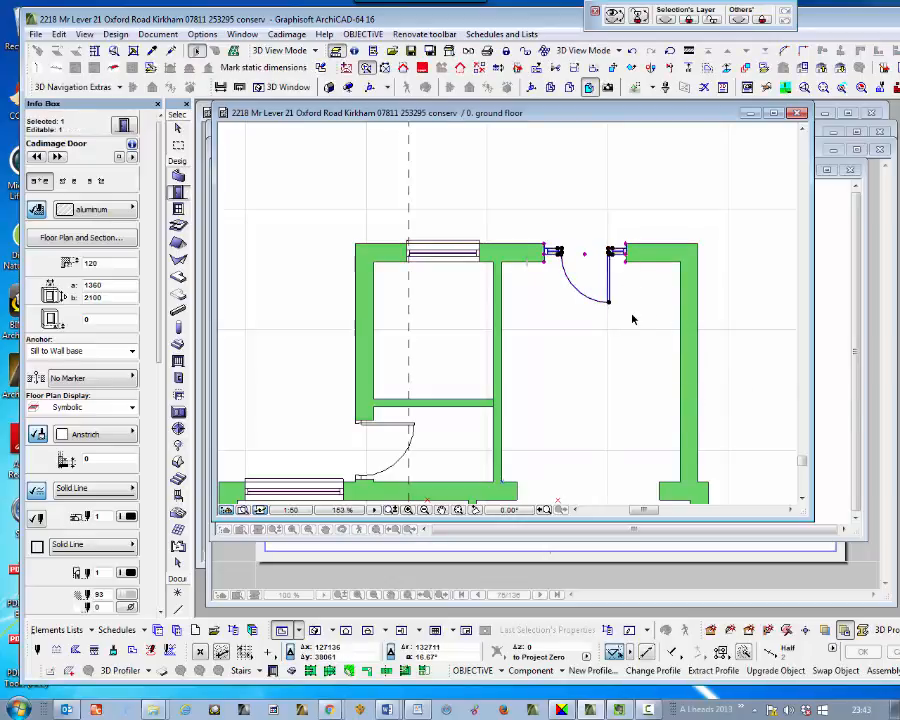
{"action": "key", "text": "ctrl+d"}
{"action": "left_click", "coordinate": [592, 348]}
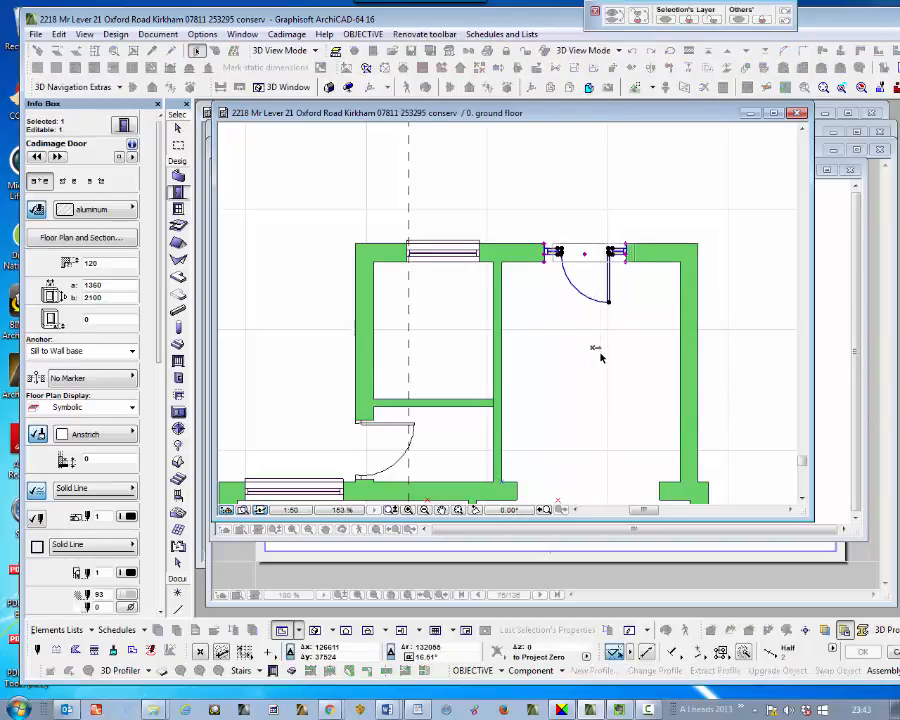
{"action": "left_click", "coordinate": [598, 354]}
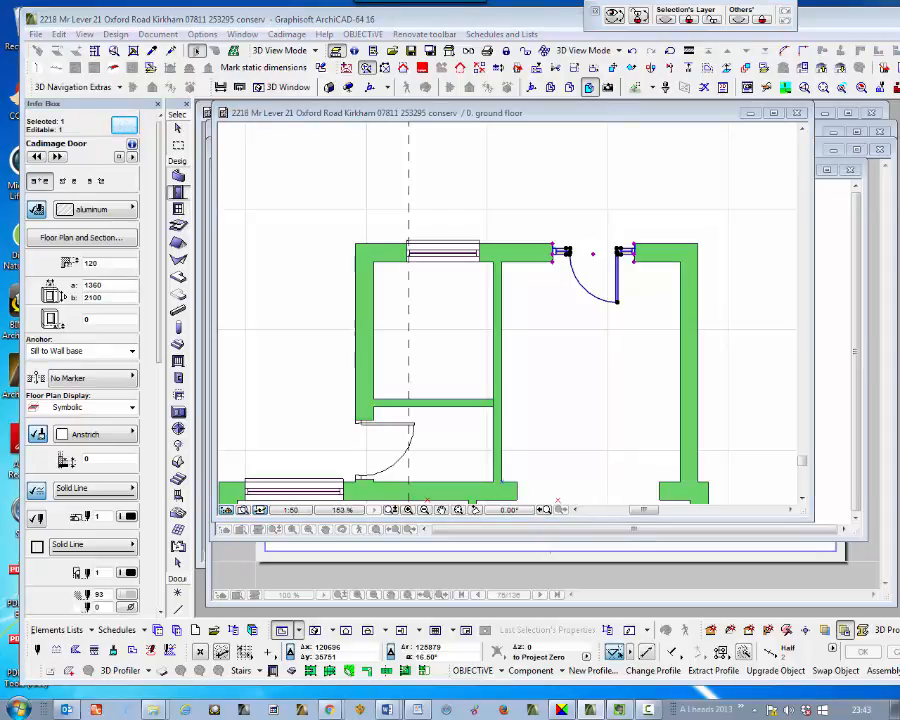
Set the rear door's leaf width to 980 mm in its door setout settings.
{"action": "left_click", "coordinate": [124, 124]}
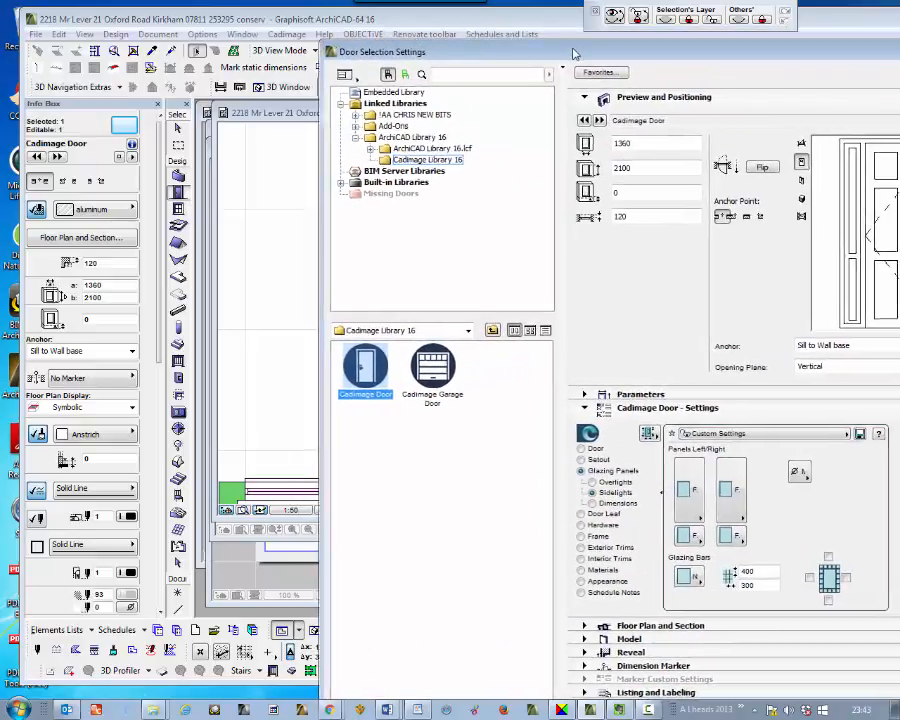
{"action": "left_click", "coordinate": [571, 453]}
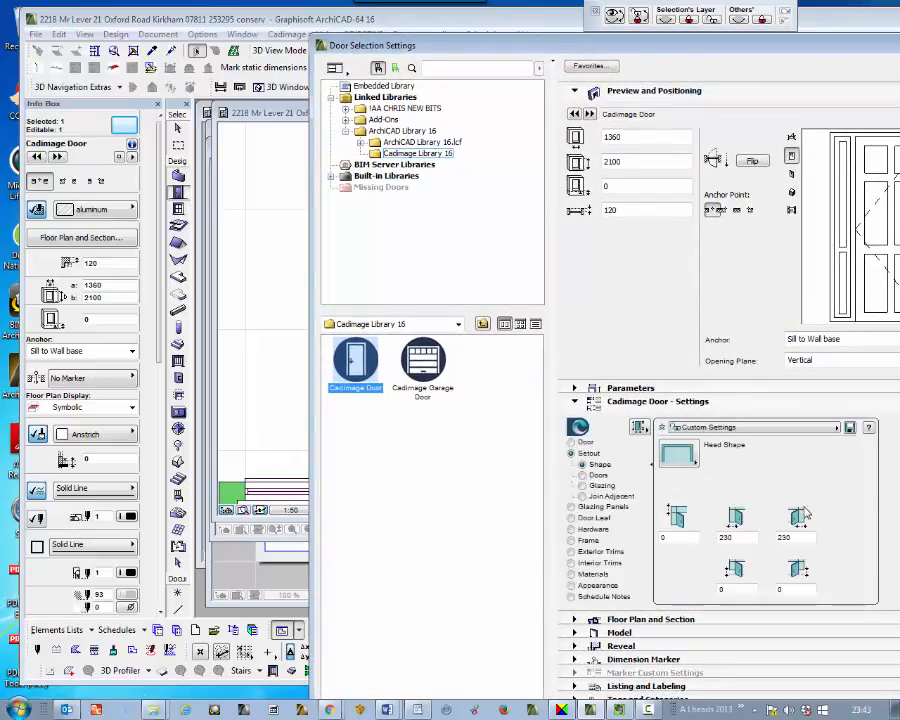
{"action": "left_click", "coordinate": [583, 475]}
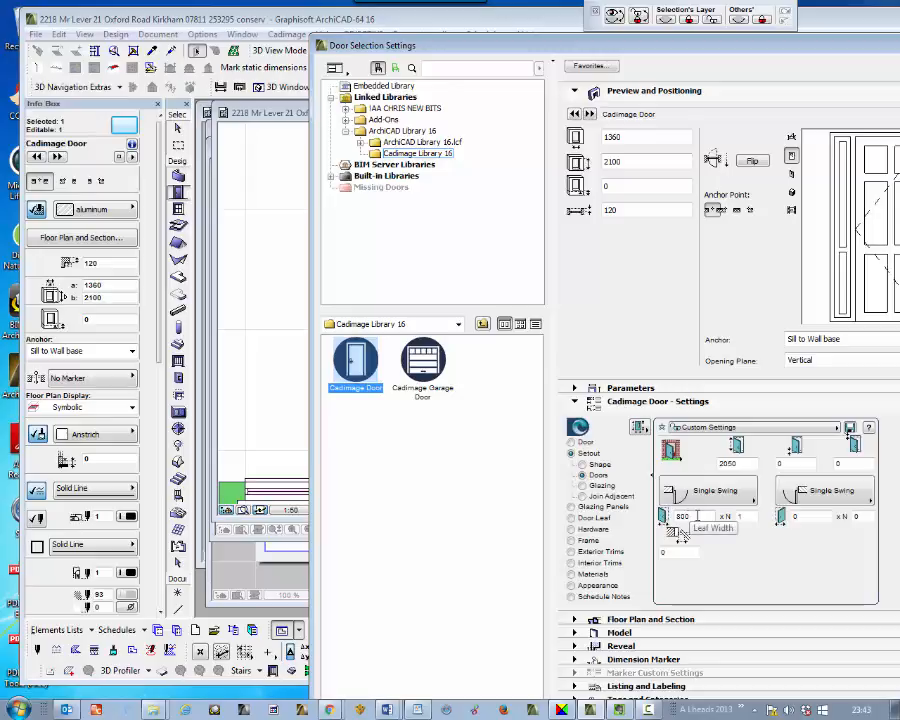
{"action": "left_click_drag", "start_coordinate": [694, 516], "coordinate": [663, 516]}
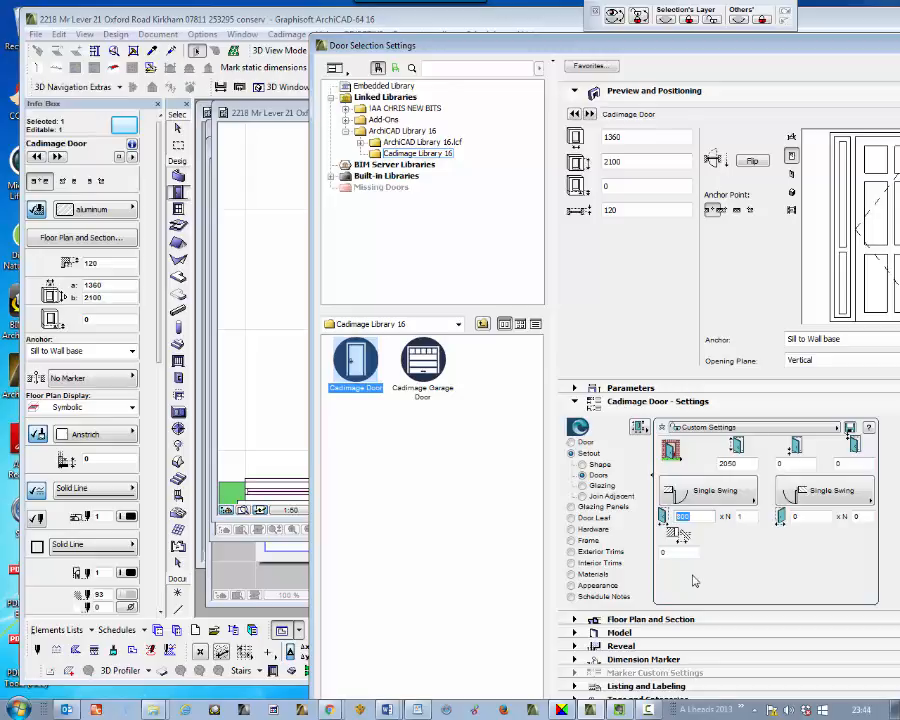
{"action": "type", "text": "980"}
{"action": "left_click", "coordinate": [780, 551]}
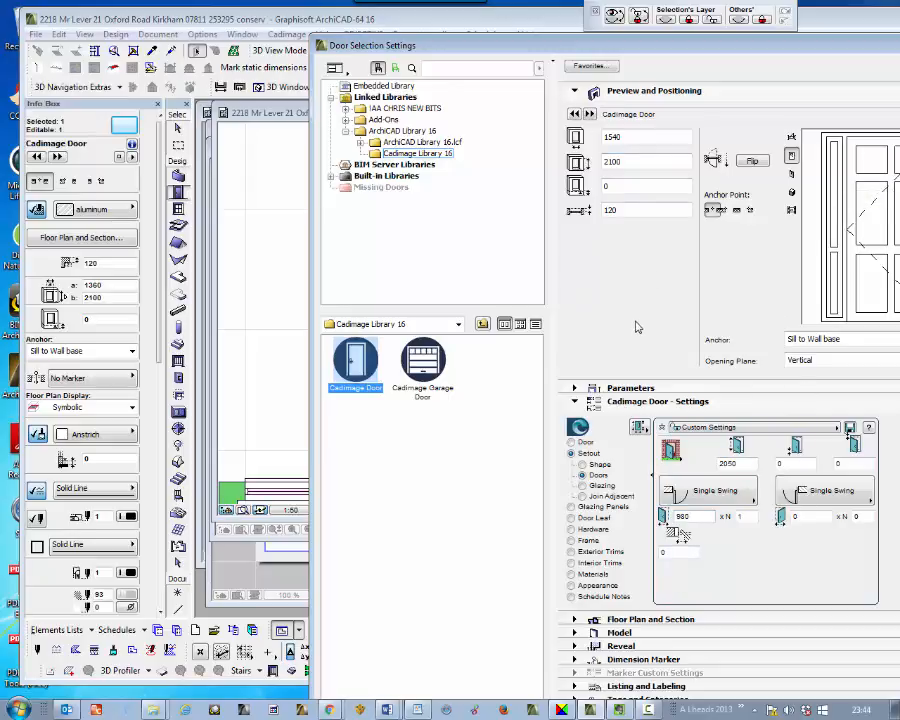
{"action": "left_click_drag", "start_coordinate": [566, 48], "coordinate": [382, 36]}
{"action": "left_click", "coordinate": [811, 616]}
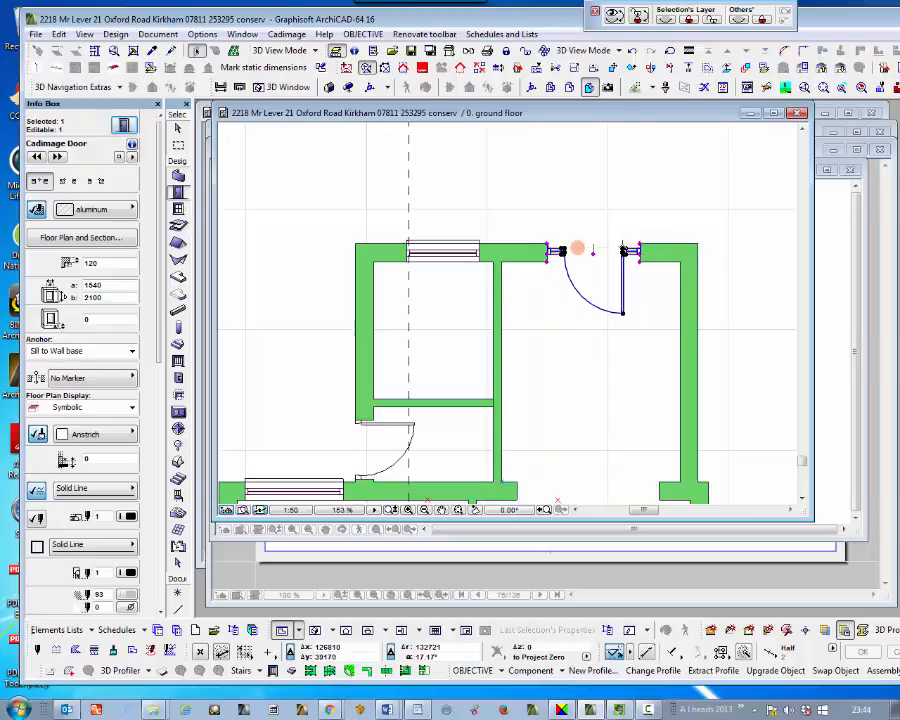
Set the rear door's overall width to 2210 mm, widening its side panels.
{"action": "left_click", "coordinate": [100, 285]}
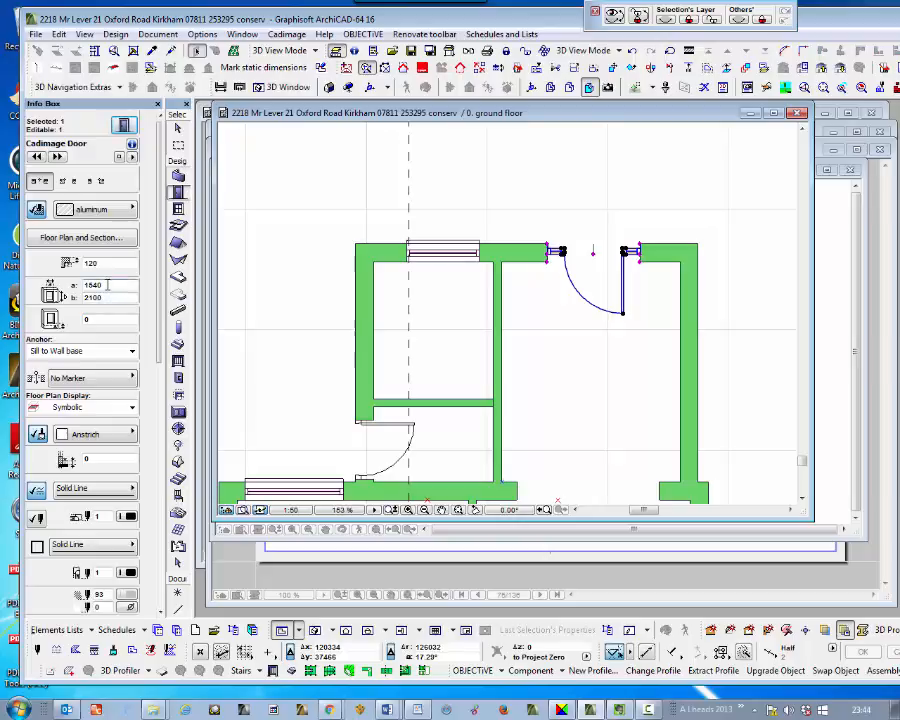
{"action": "type", "text": "22"}
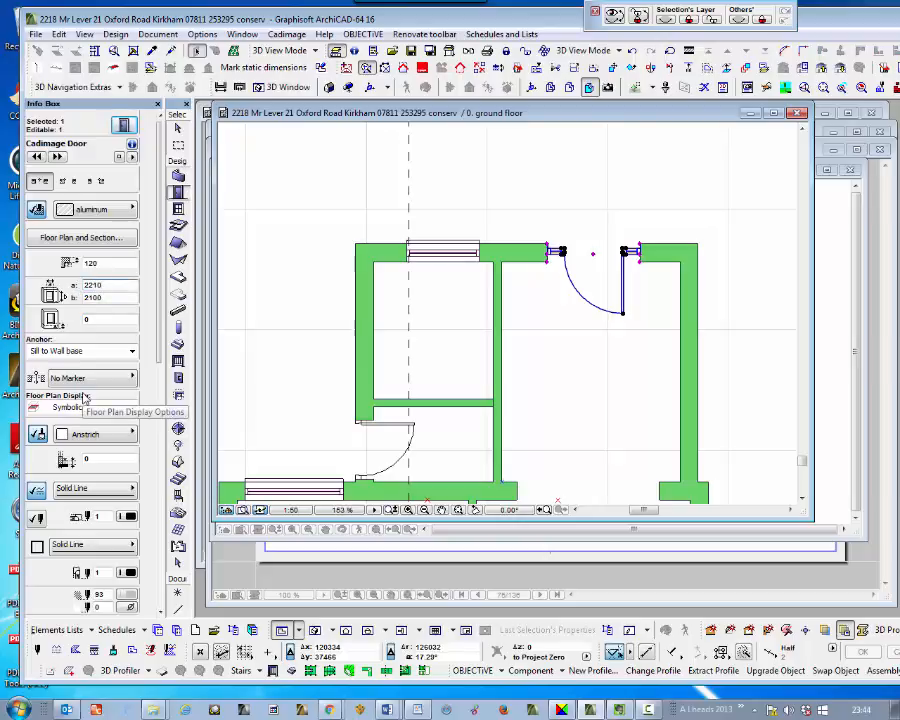
{"action": "type", "text": "10"}
{"action": "key", "text": "Return"}
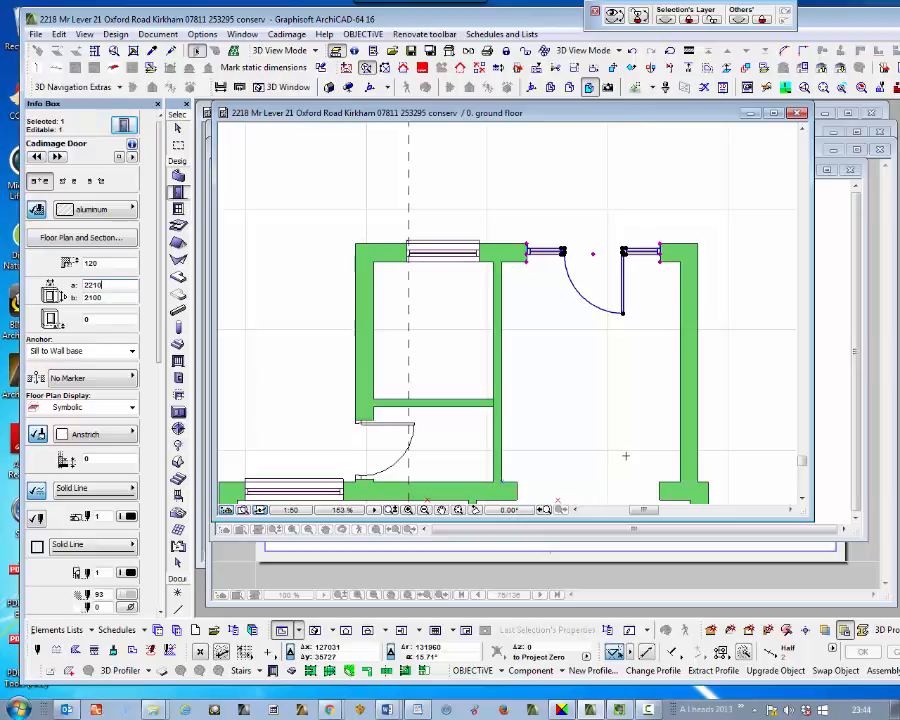
{"action": "left_click", "coordinate": [645, 408]}
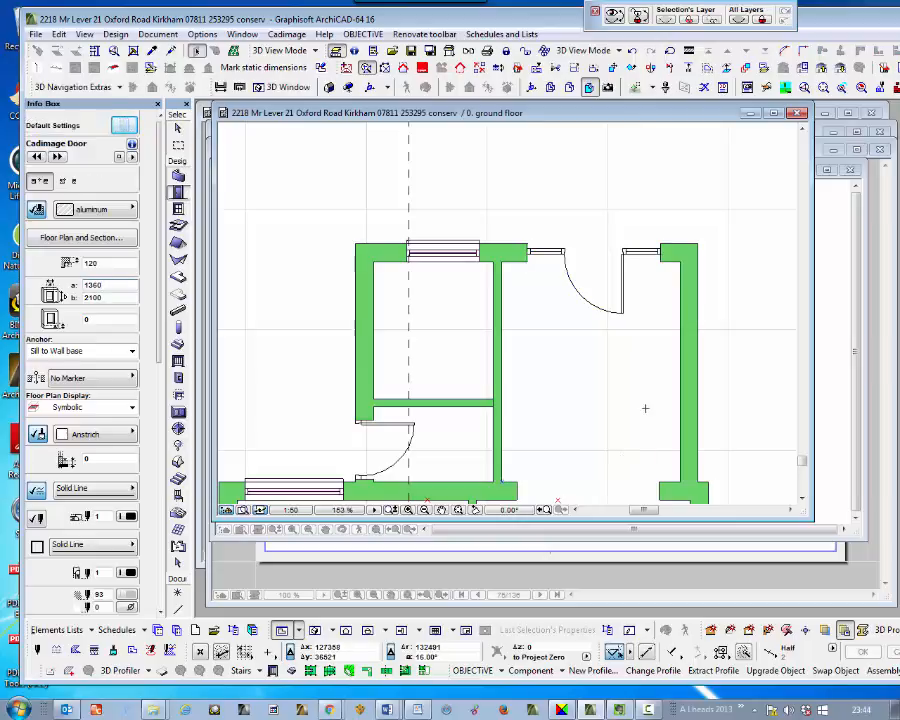
Copy the kitchen–dining door's 850 by 2050 mm settings and insert that door in the extension's cross partition, opening into the rear room.
{"action": "scroll", "coordinate": [592, 430], "scroll_direction": "down", "scroll_amount": 2}
{"action": "scroll", "coordinate": [588, 415], "scroll_direction": "down", "scroll_amount": 4}
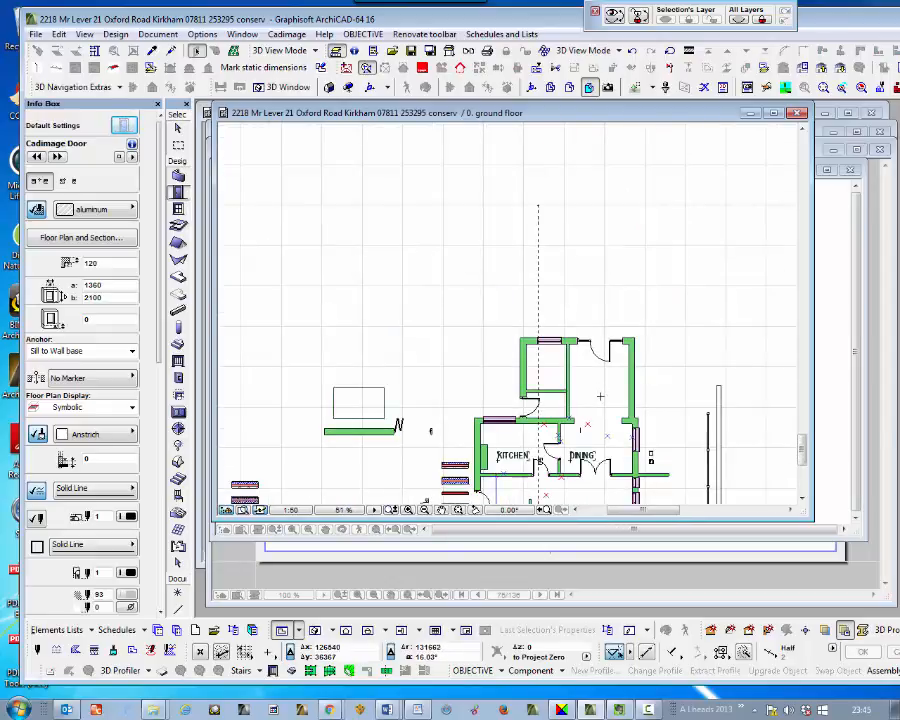
{"action": "scroll", "coordinate": [541, 404], "scroll_direction": "up", "scroll_amount": 4}
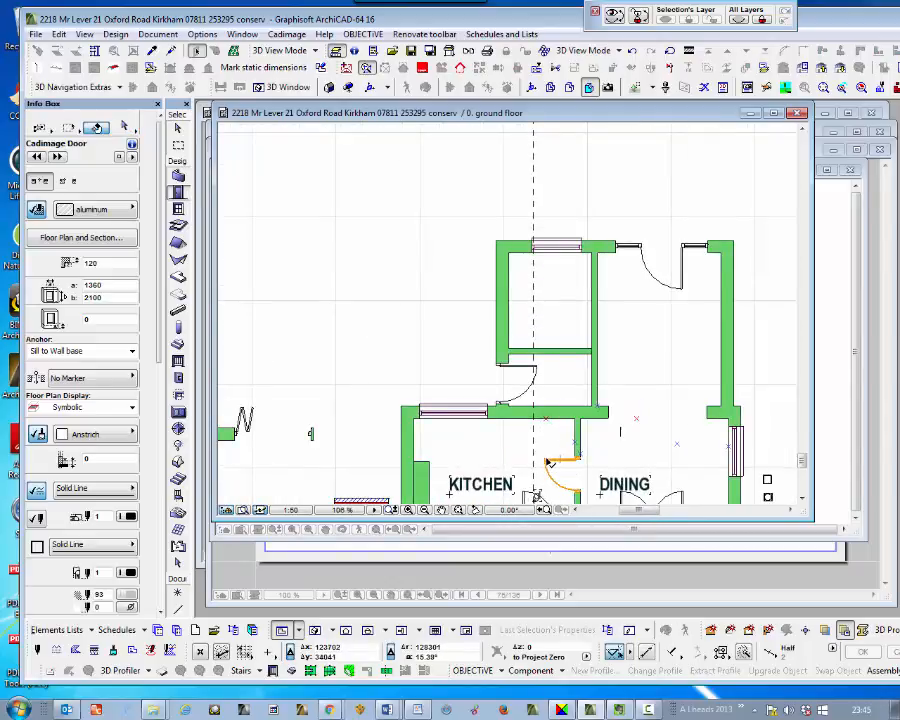
{"action": "left_click", "coordinate": [548, 461]}
{"action": "key", "text": "Escape"}
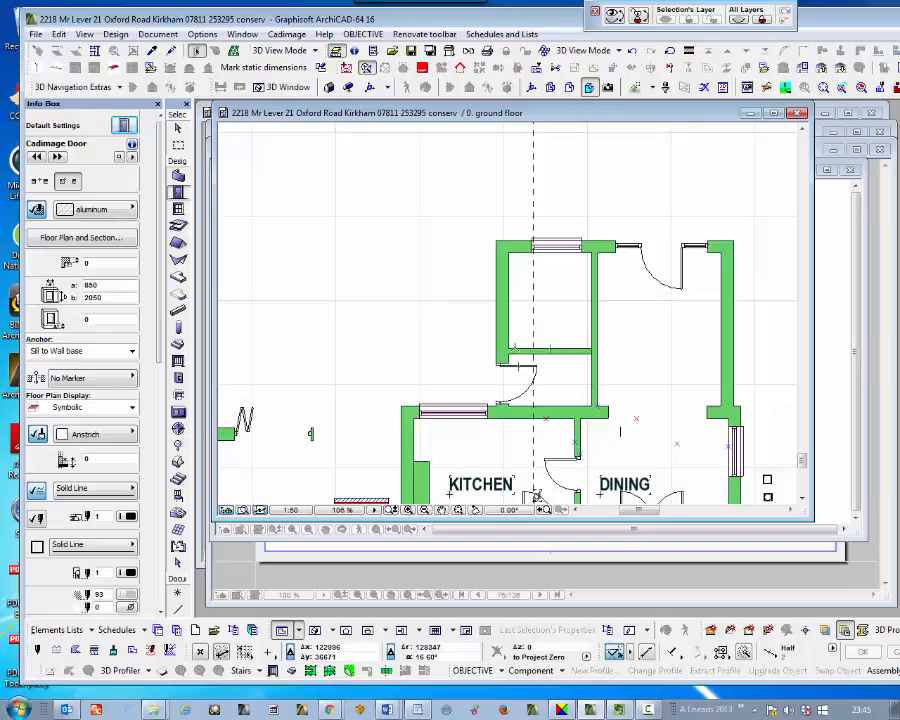
{"action": "left_click", "coordinate": [479, 348]}
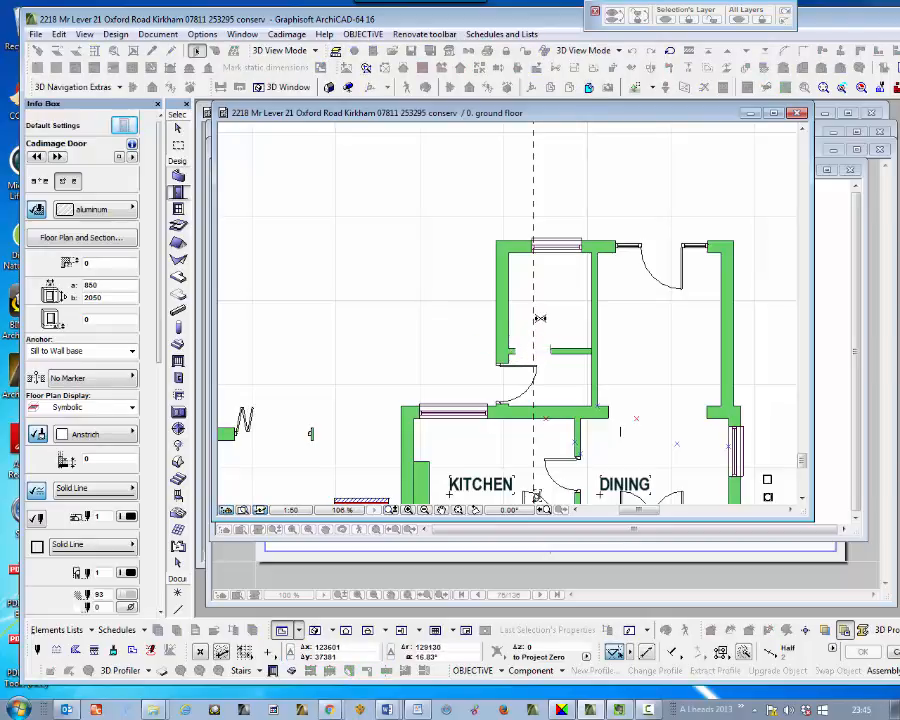
{"action": "left_click", "coordinate": [544, 318]}
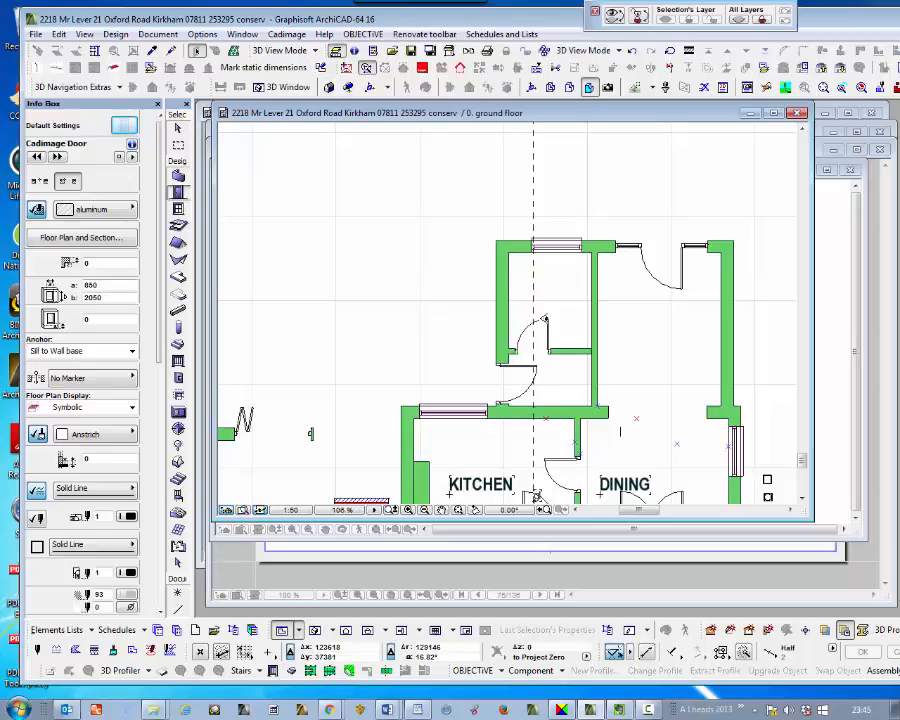
Set the reveal depth of the 980 mm entrance door in the extension's side wall to 110 mm.
{"action": "scroll", "coordinate": [537, 494], "scroll_direction": "down", "scroll_amount": 2}
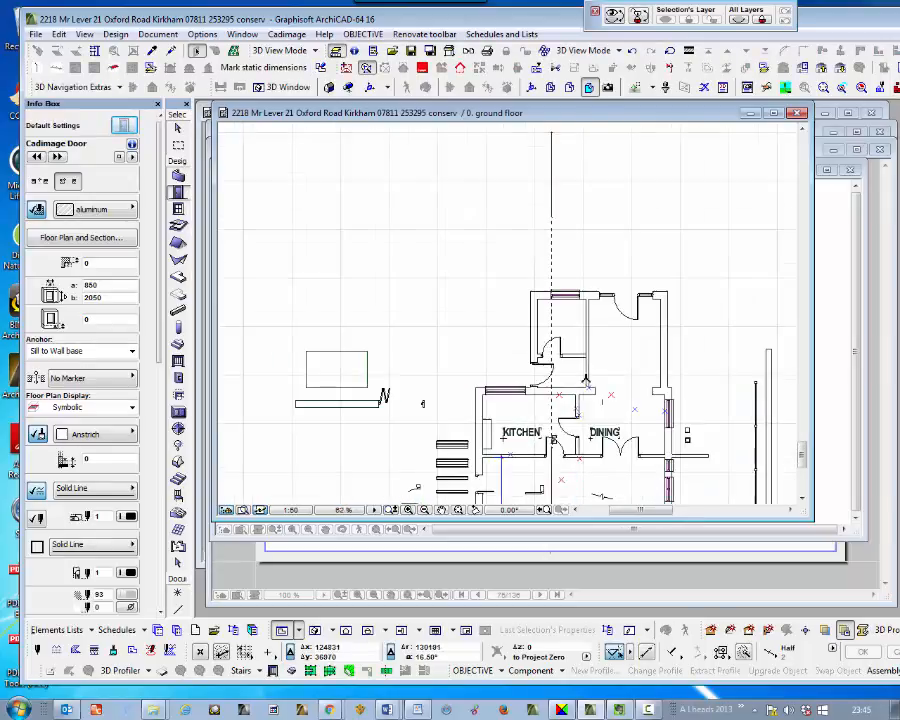
{"action": "scroll", "coordinate": [545, 470], "scroll_direction": "up", "scroll_amount": 4}
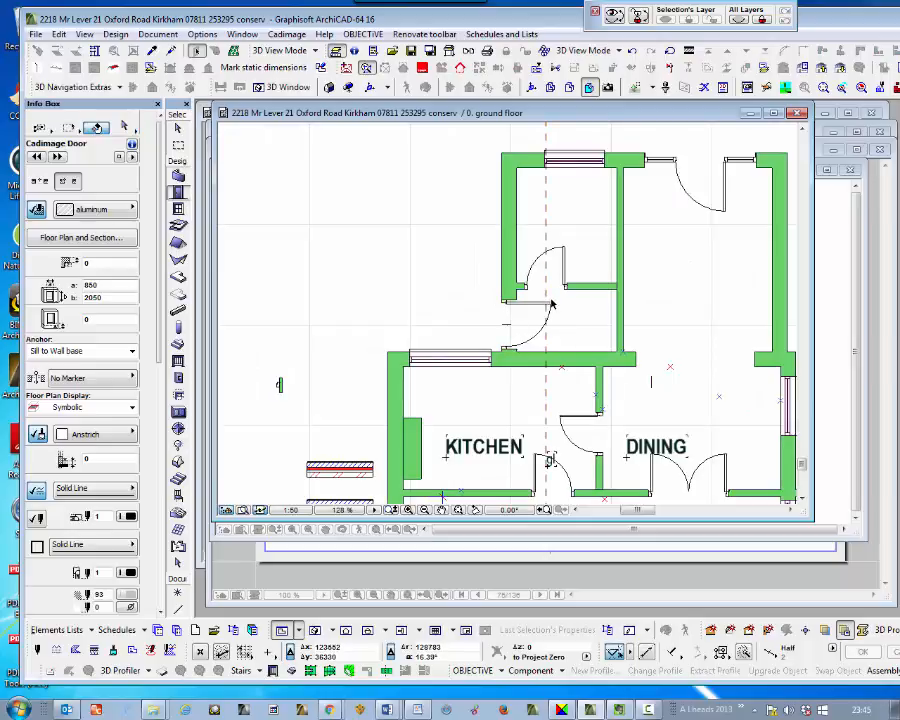
{"action": "left_click", "coordinate": [546, 318]}
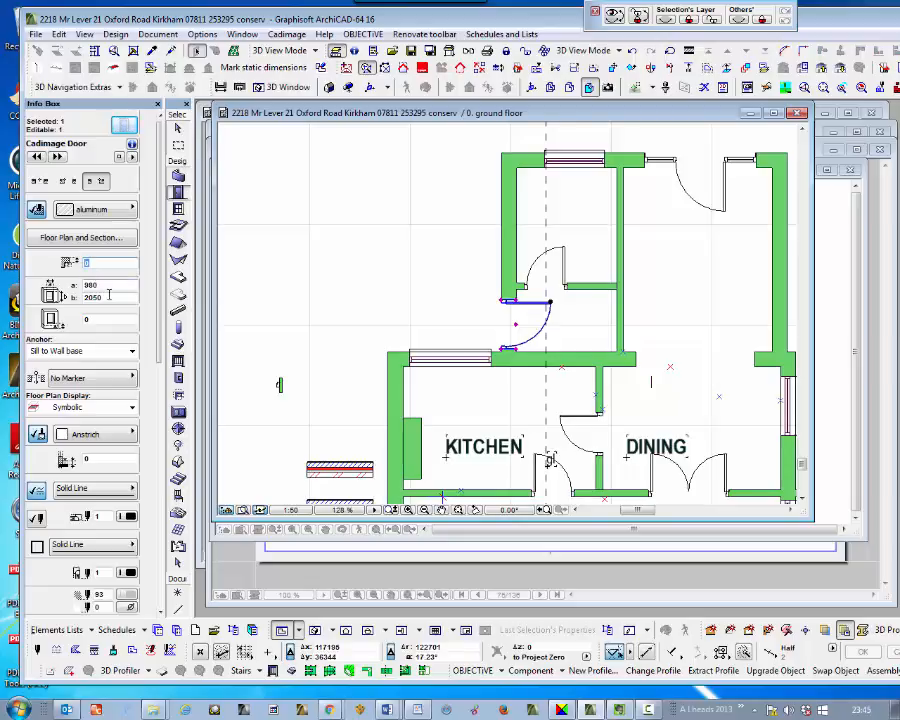
{"action": "type", "text": "11"}
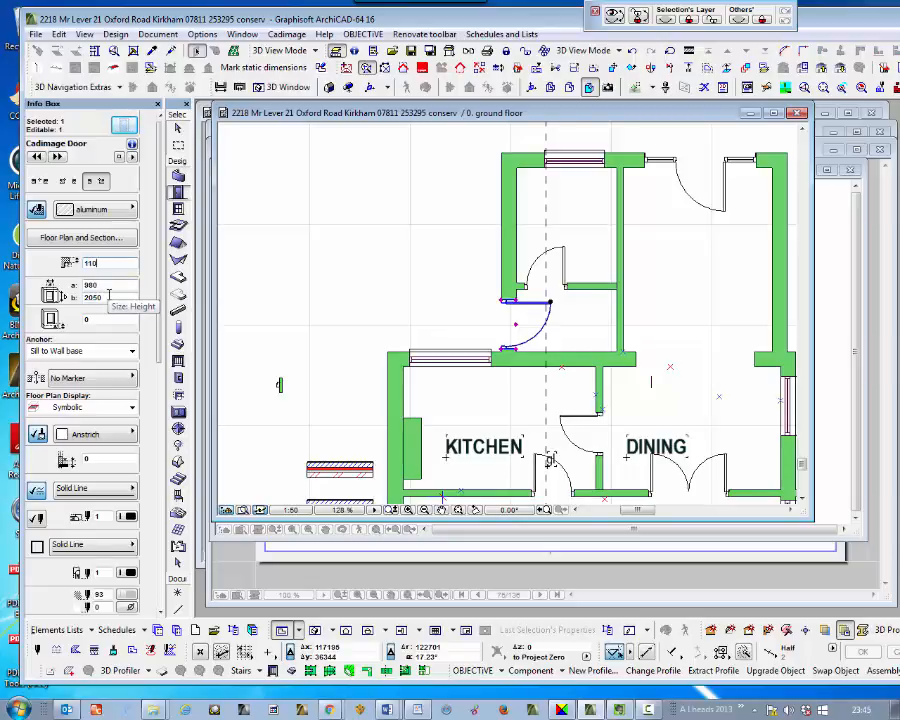
{"action": "key", "text": "Return"}
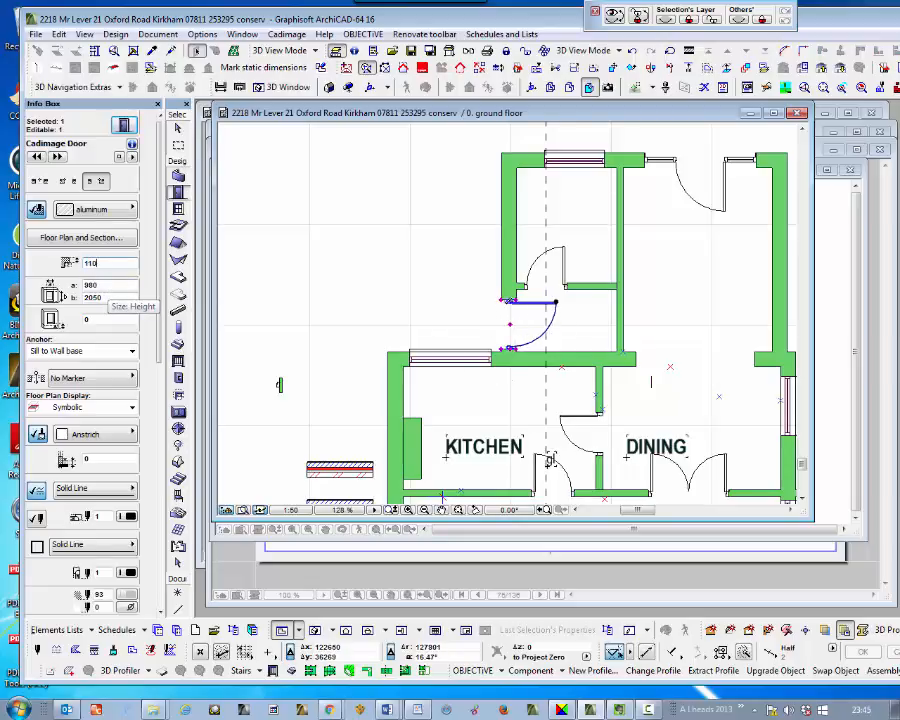
{"action": "key", "text": "Escape"}
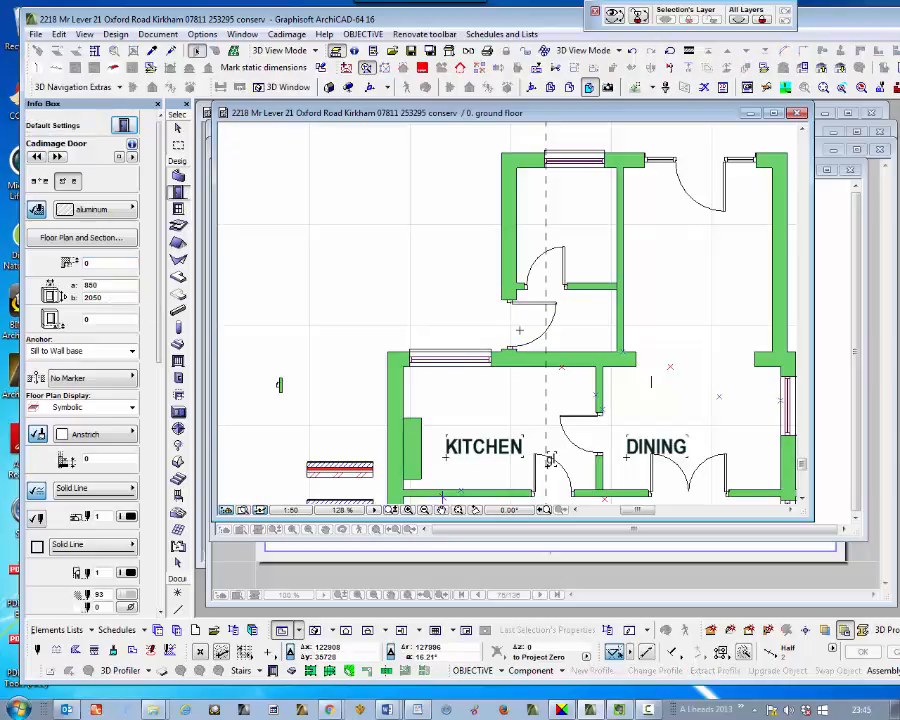
{"action": "scroll", "coordinate": [519, 330], "scroll_direction": "down", "scroll_amount": 2}
{"action": "scroll", "coordinate": [520, 340], "scroll_direction": "up", "scroll_amount": 1}
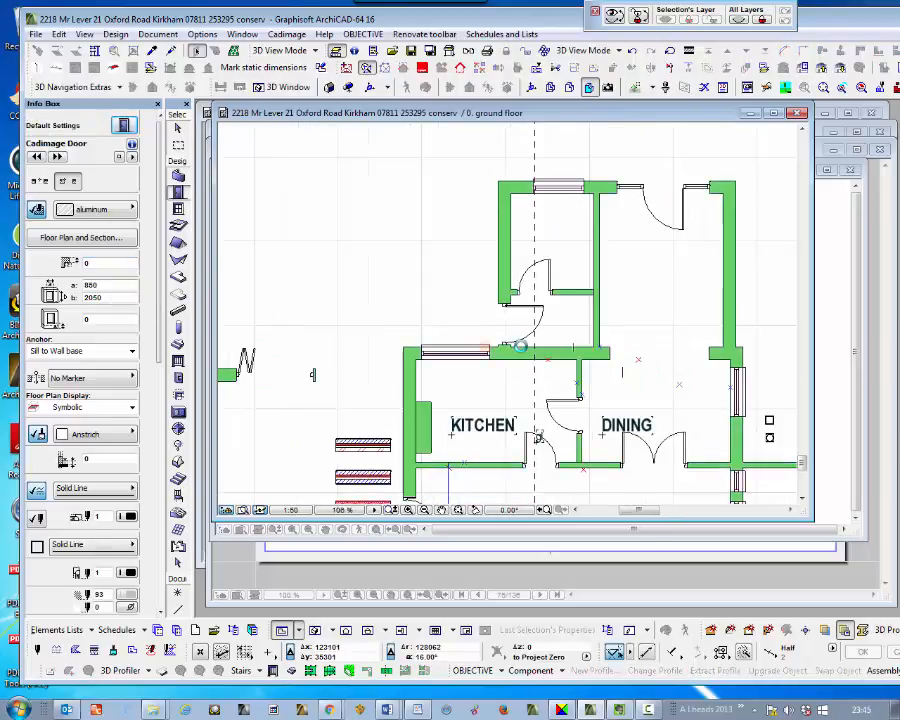
Insert an 850 by 2050 mm door in the wall between the kitchen and the rear extension, opening into the kitchen.
{"action": "scroll", "coordinate": [430, 317], "scroll_direction": "down", "scroll_amount": 1}
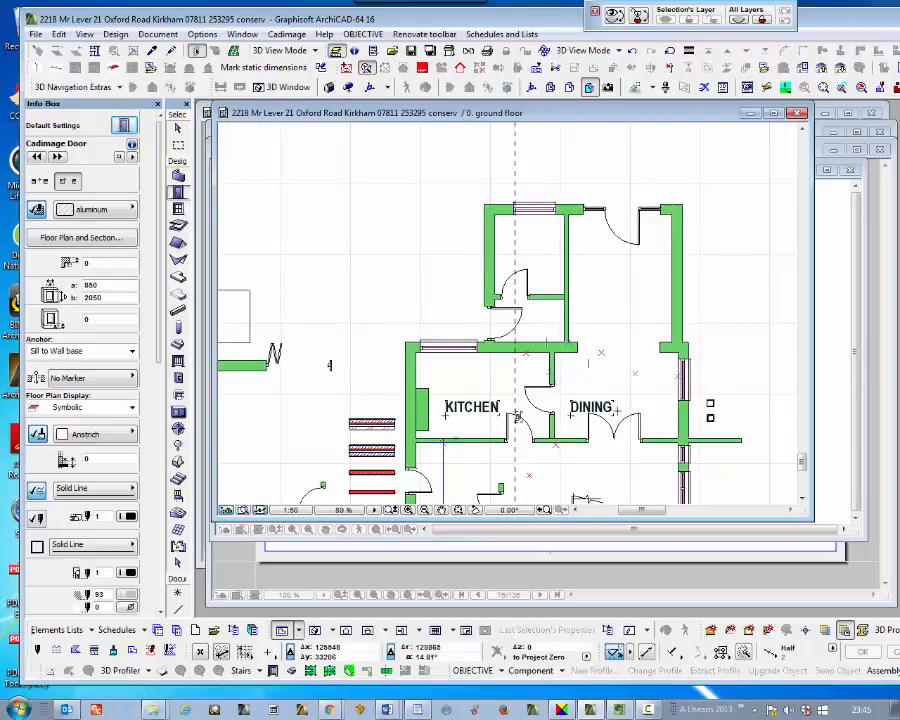
{"action": "scroll", "coordinate": [514, 384], "scroll_direction": "up", "scroll_amount": 1}
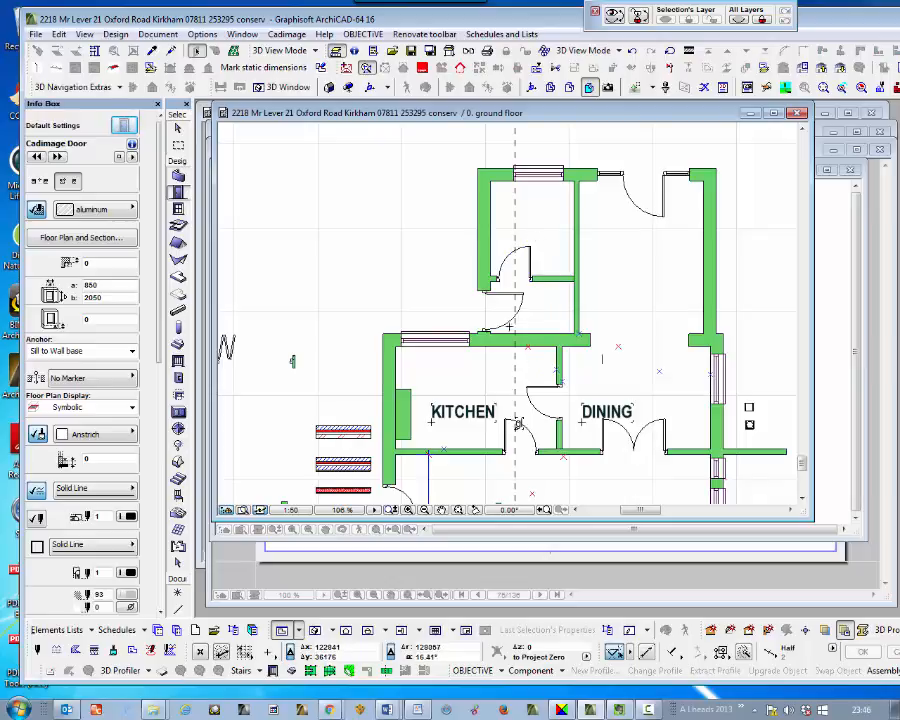
{"action": "scroll", "coordinate": [512, 366], "scroll_direction": "up", "scroll_amount": 1}
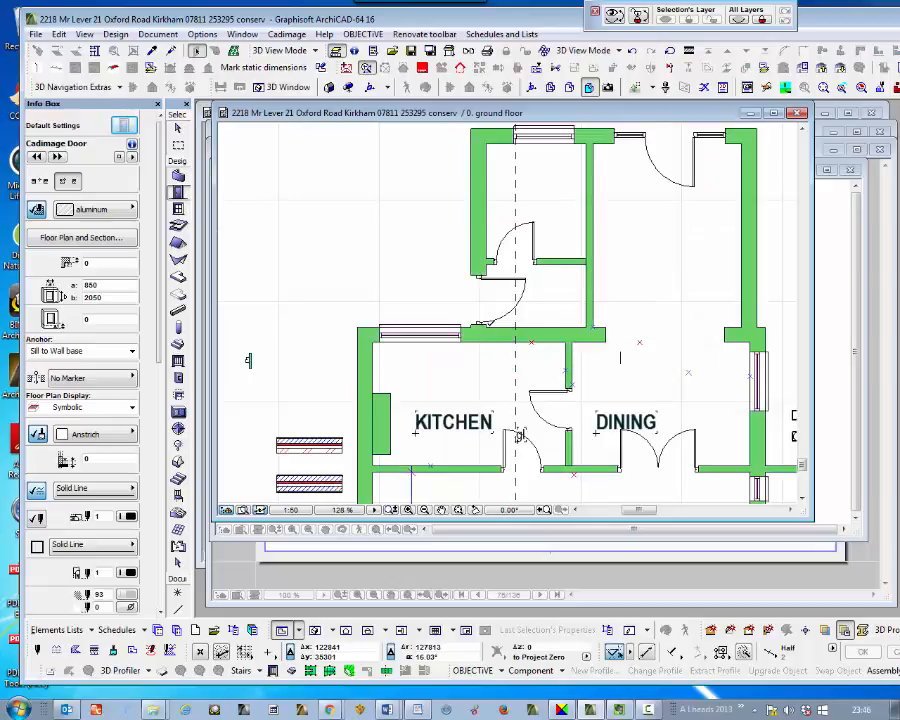
{"action": "left_click", "coordinate": [486, 325]}
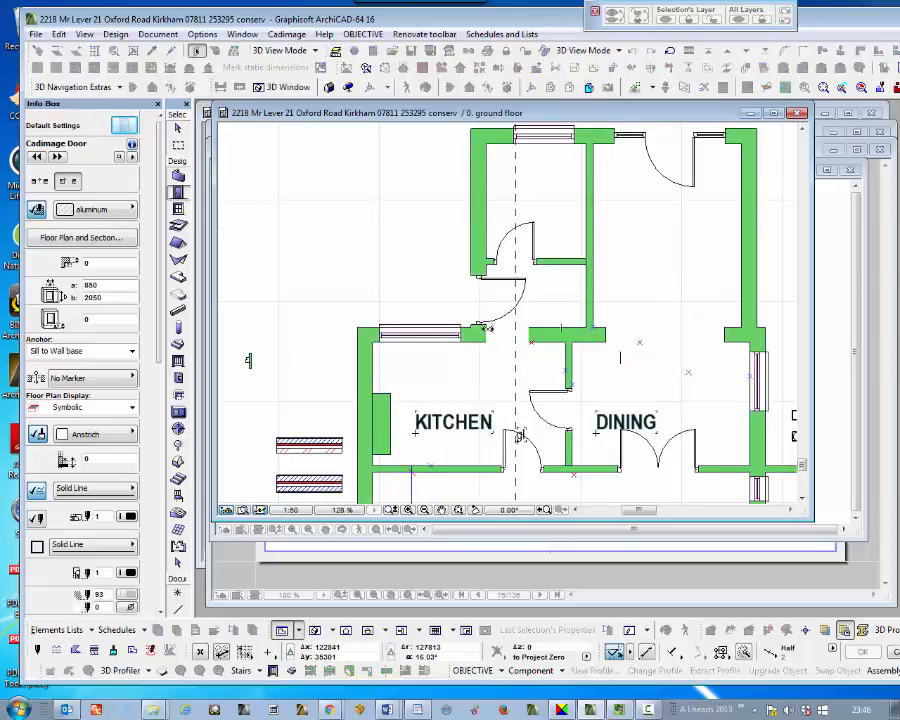
{"action": "left_click", "coordinate": [507, 379]}
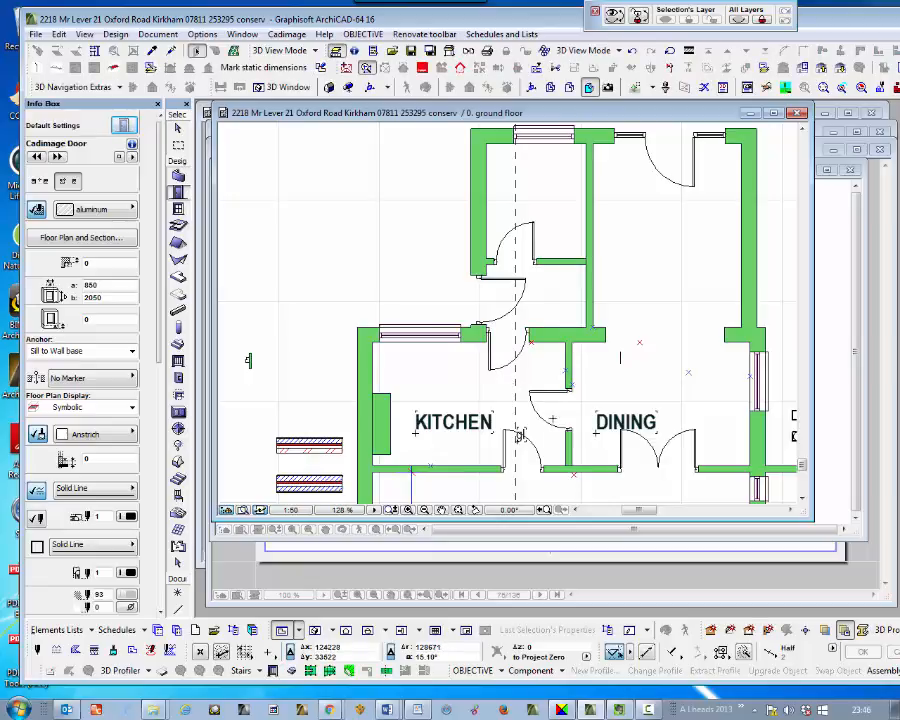
Stretch the new kitchen–extension door to 1037 mm wide and convert it to an empty opening.
{"action": "left_click", "coordinate": [494, 370], "text": "shift"}
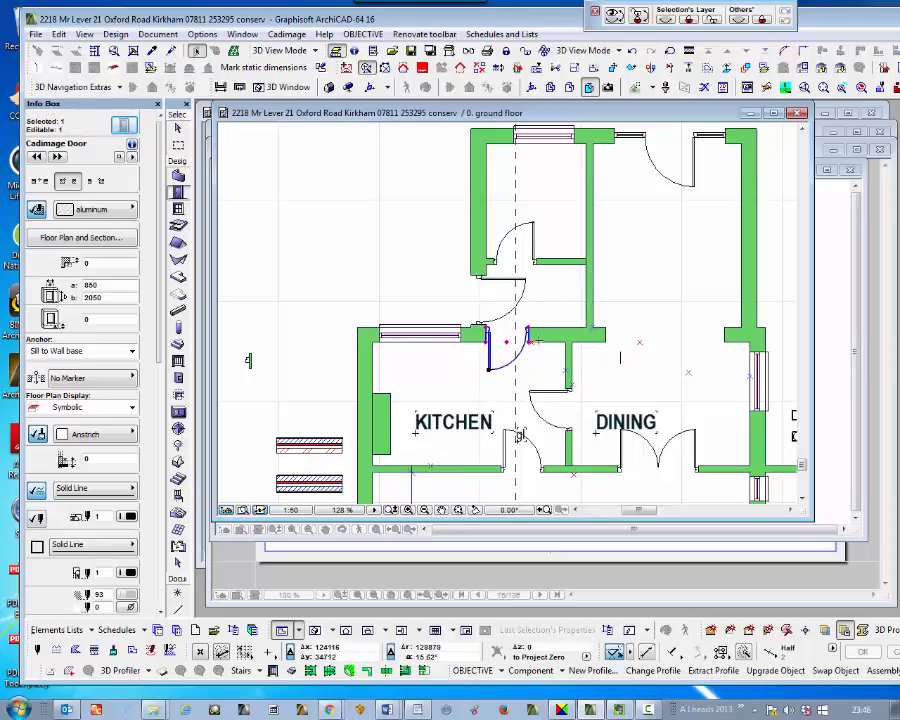
{"action": "left_click", "coordinate": [528, 342]}
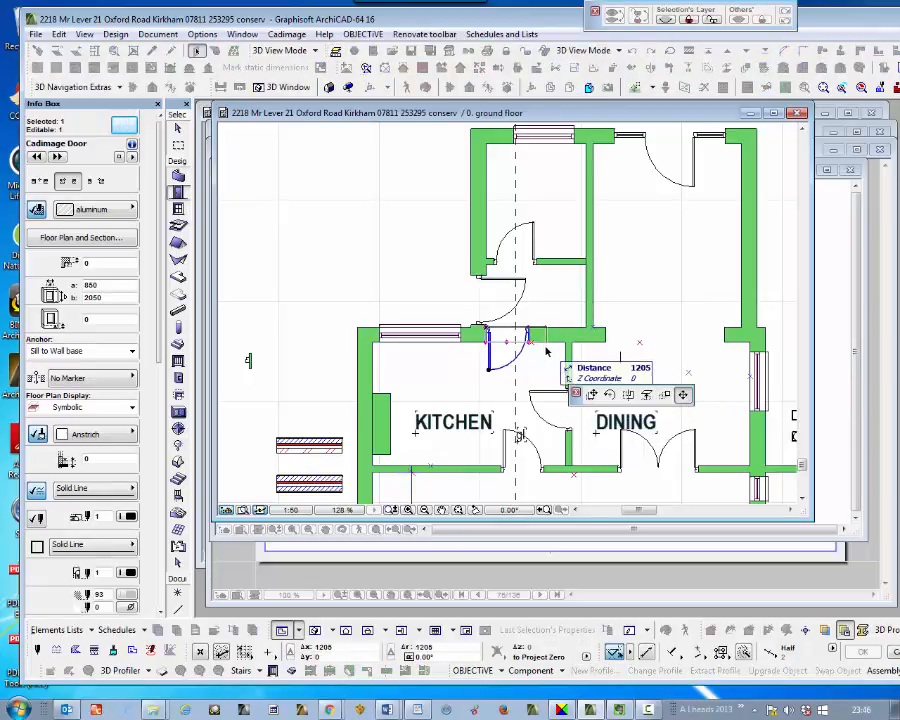
{"action": "left_click", "coordinate": [531, 360]}
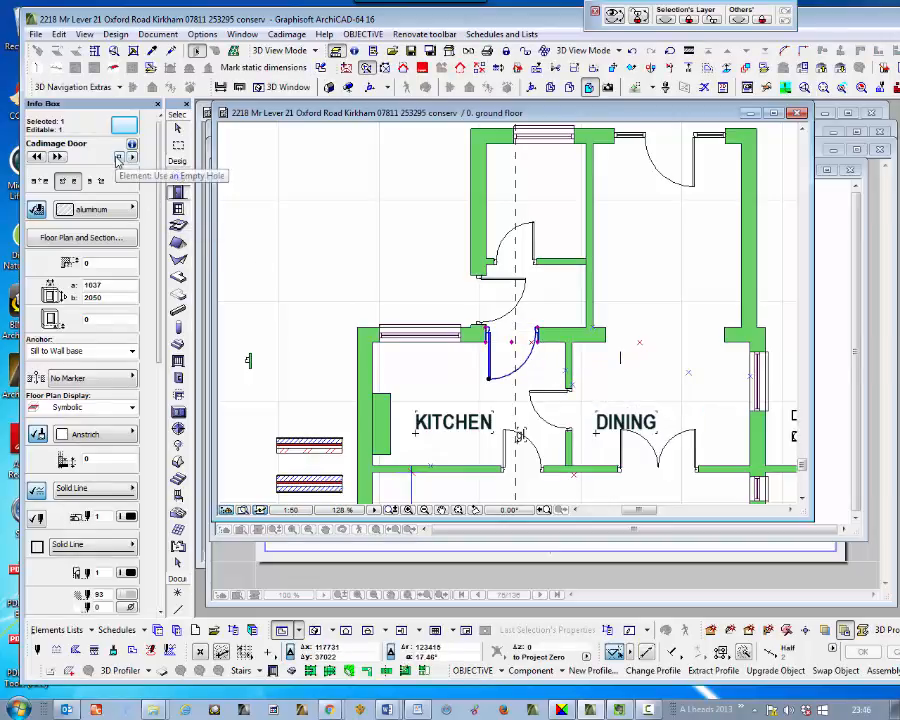
{"action": "left_click", "coordinate": [124, 124]}
{"action": "left_click", "coordinate": [527, 357]}
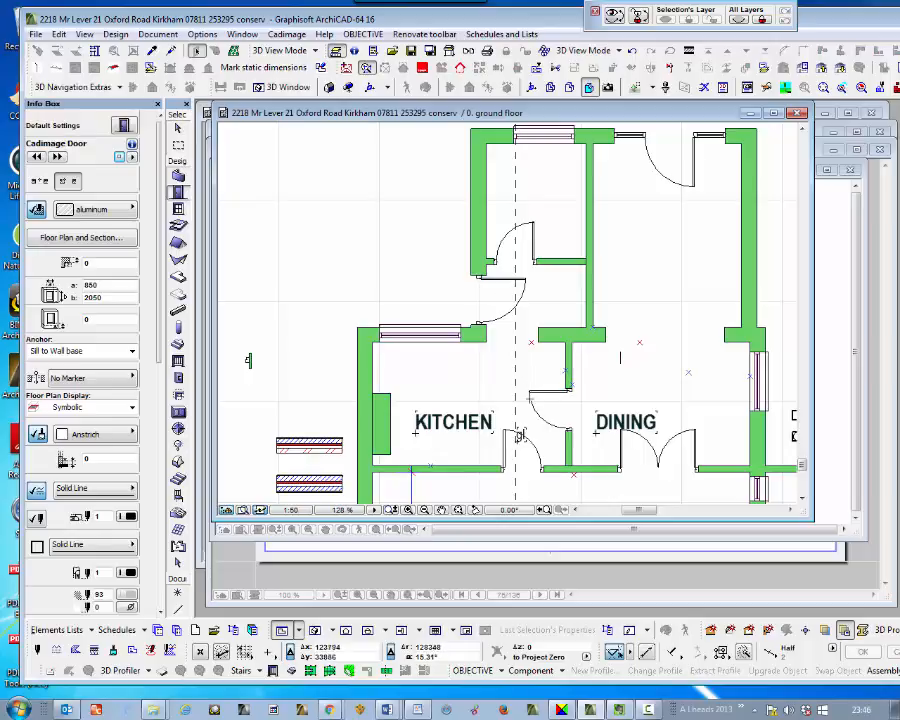
Examine the whole ground floor plan, from the rear extension down to the lounge and hall.
{"action": "scroll", "coordinate": [516, 392], "scroll_direction": "down", "scroll_amount": 2}
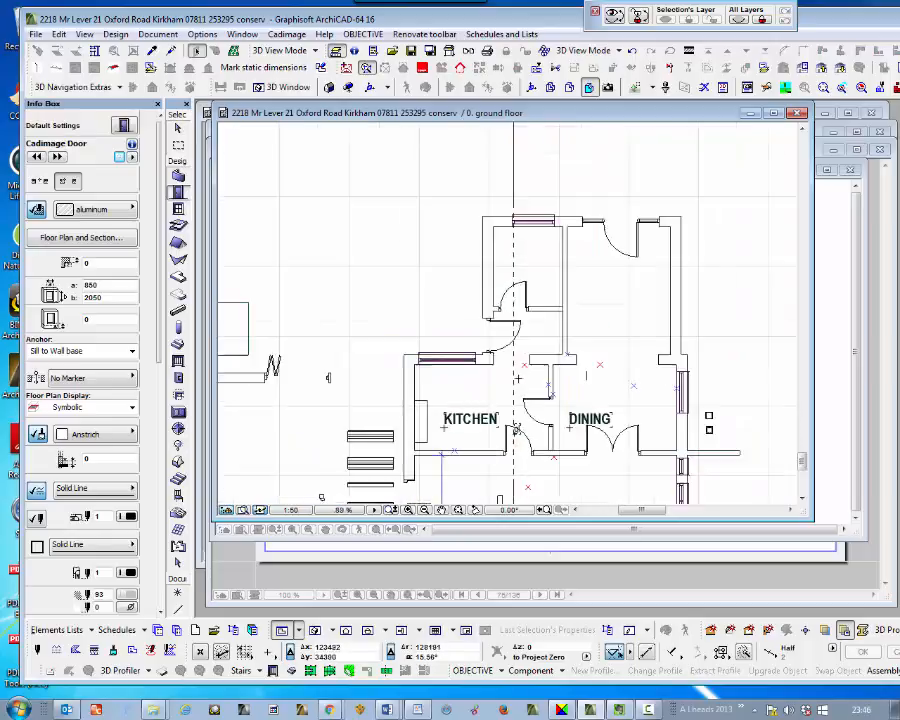
{"action": "scroll", "coordinate": [517, 418], "scroll_direction": "up", "scroll_amount": 1}
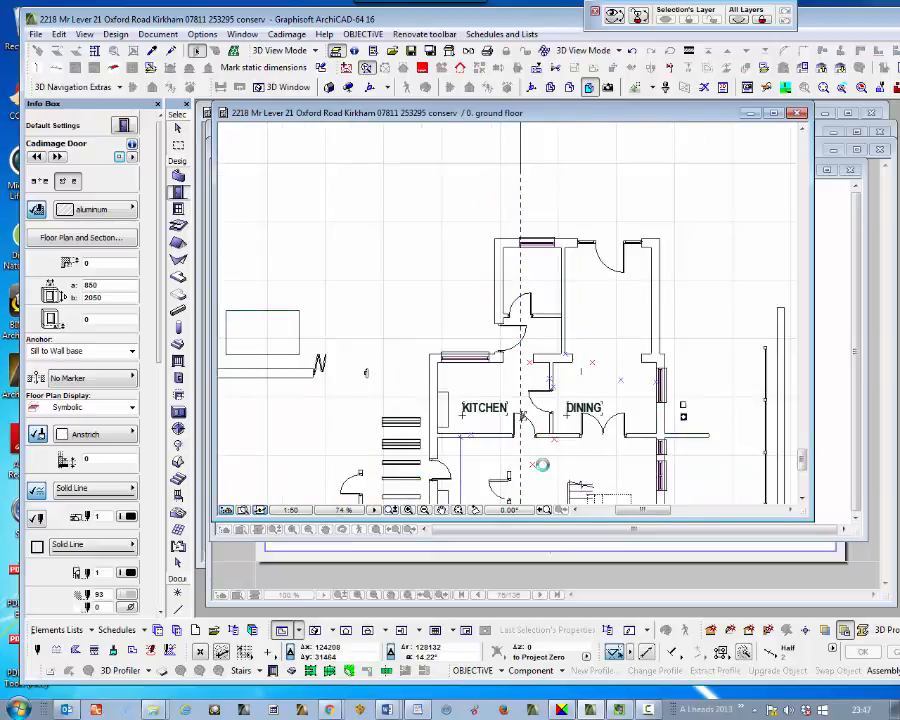
{"action": "scroll", "coordinate": [534, 465], "scroll_direction": "down", "scroll_amount": 2}
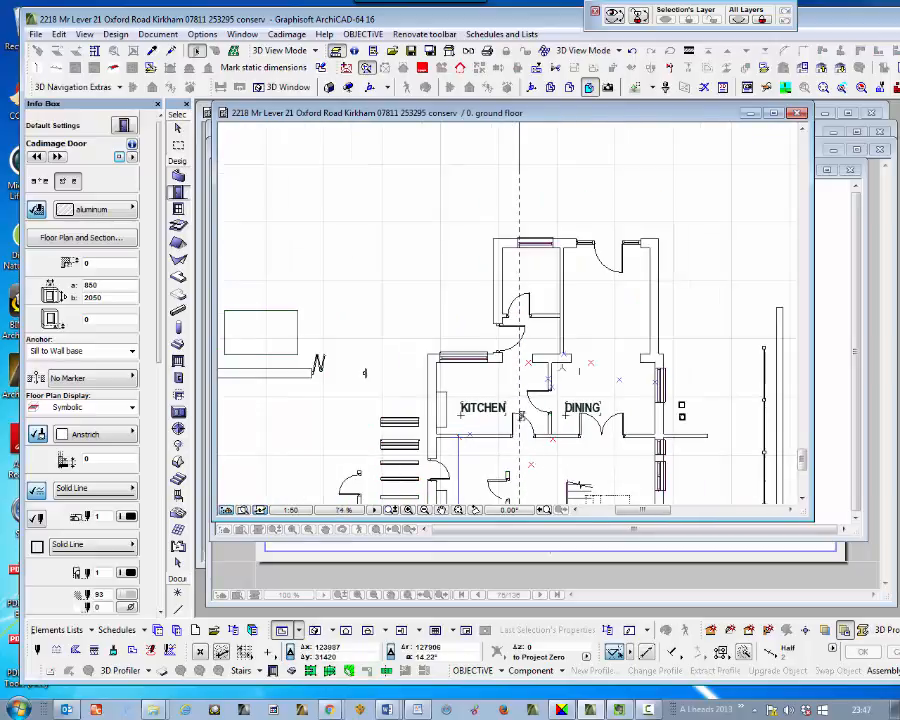
{"action": "scroll", "coordinate": [589, 308], "scroll_direction": "down", "scroll_amount": 5}
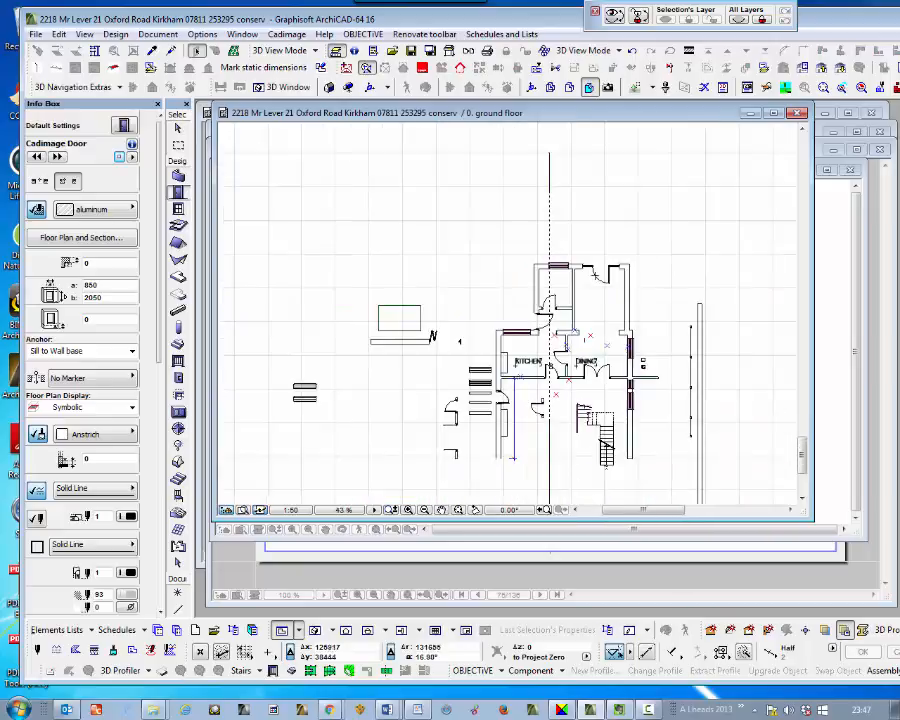
{"action": "scroll", "coordinate": [595, 266], "scroll_direction": "up", "scroll_amount": 3}
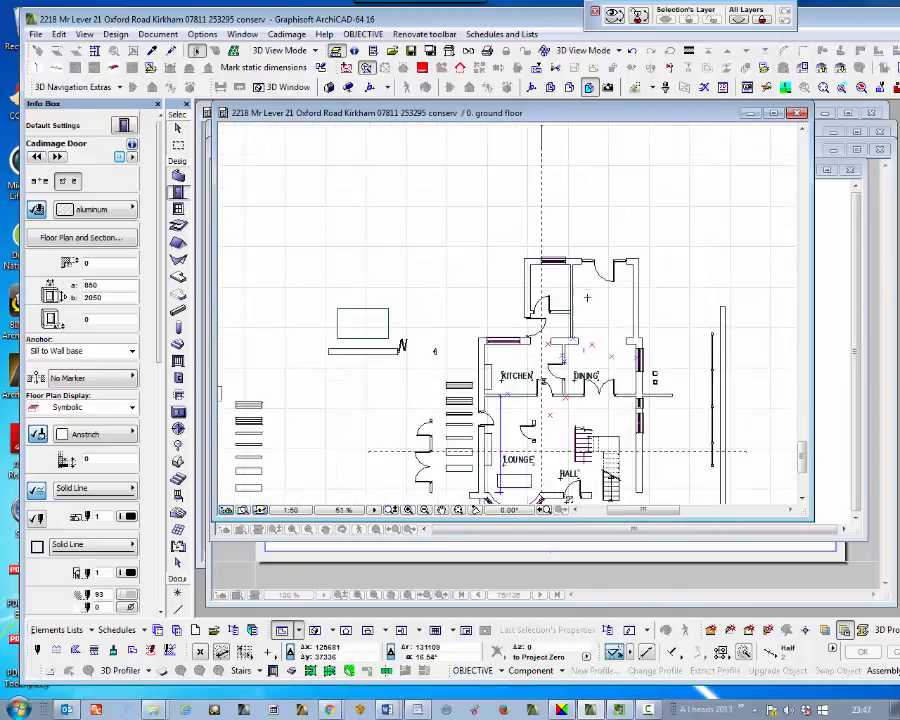
{"action": "scroll", "coordinate": [593, 400], "scroll_direction": "down", "scroll_amount": 1}
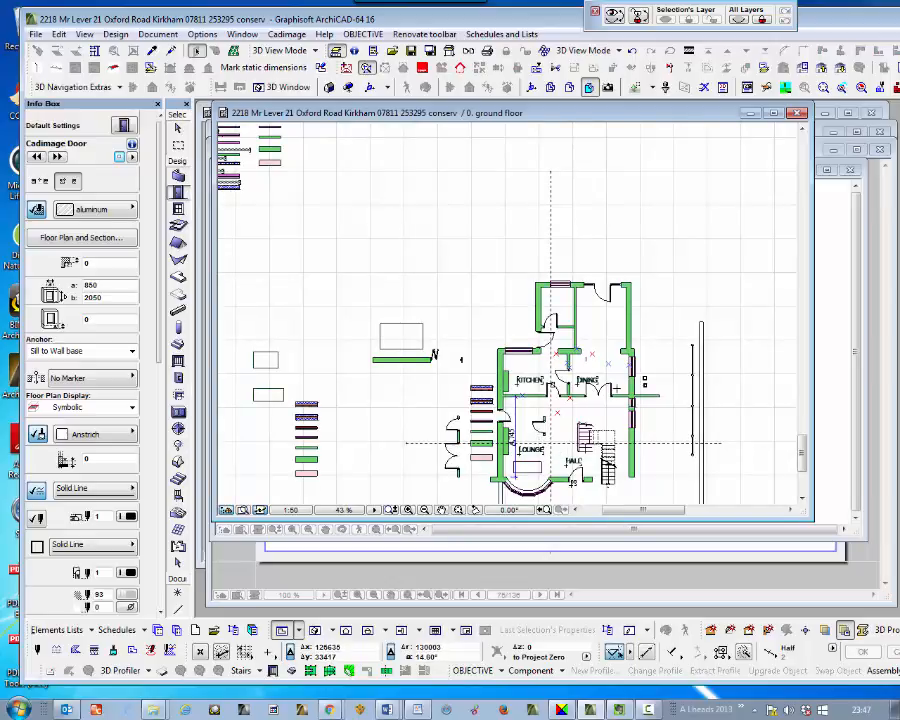
{"action": "scroll", "coordinate": [570, 488], "scroll_direction": "up", "scroll_amount": 2}
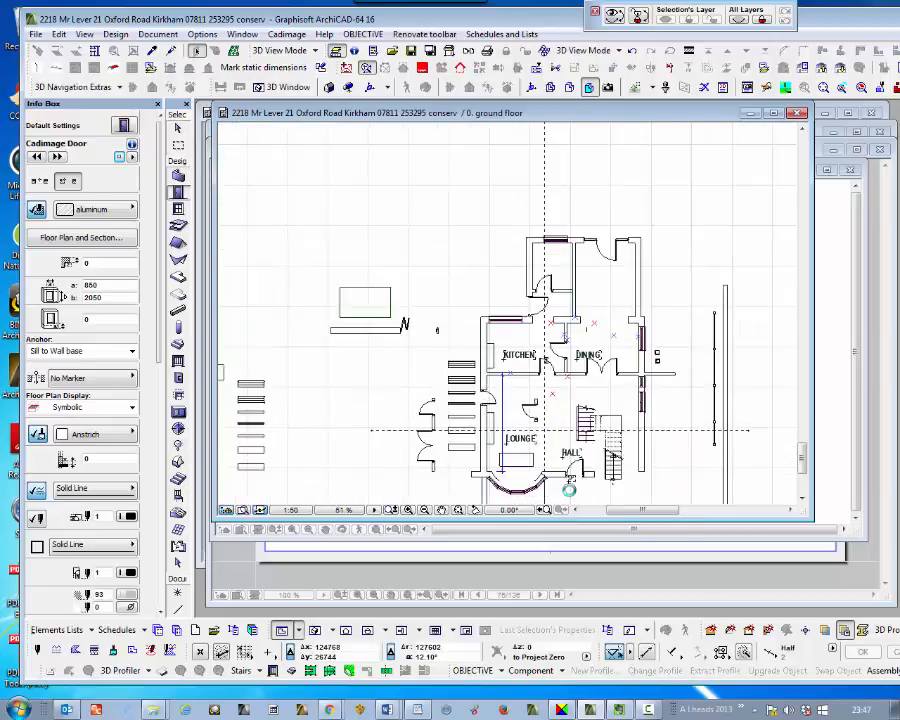
{"action": "scroll", "coordinate": [570, 488], "scroll_direction": "up", "scroll_amount": 2}
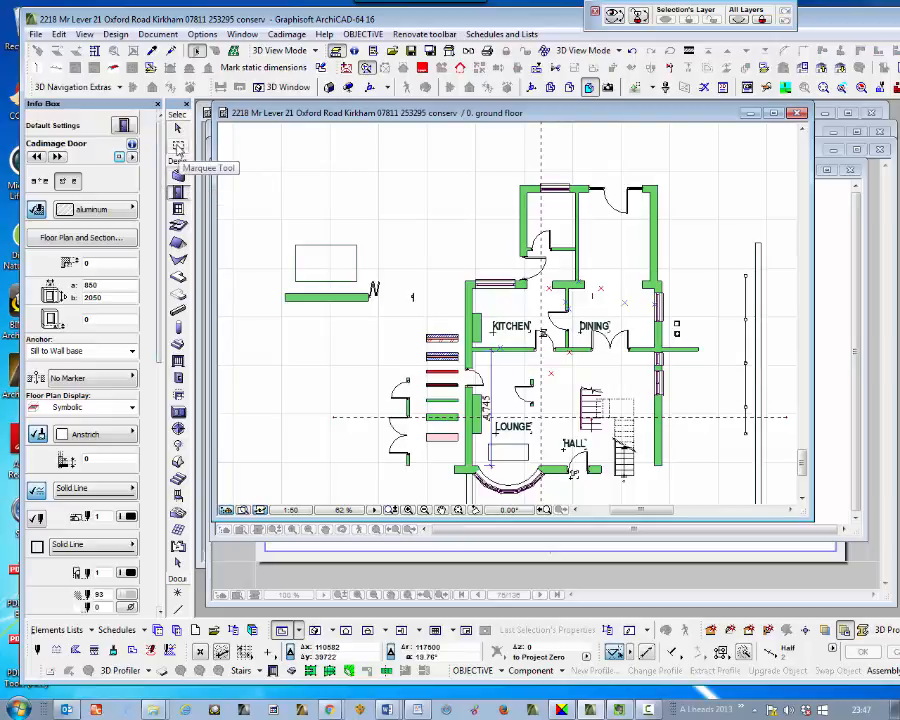
Draw a rectangular marquee around the entire ground floor plan, including the rear extension and the front bay.
{"action": "left_click", "coordinate": [178, 147]}
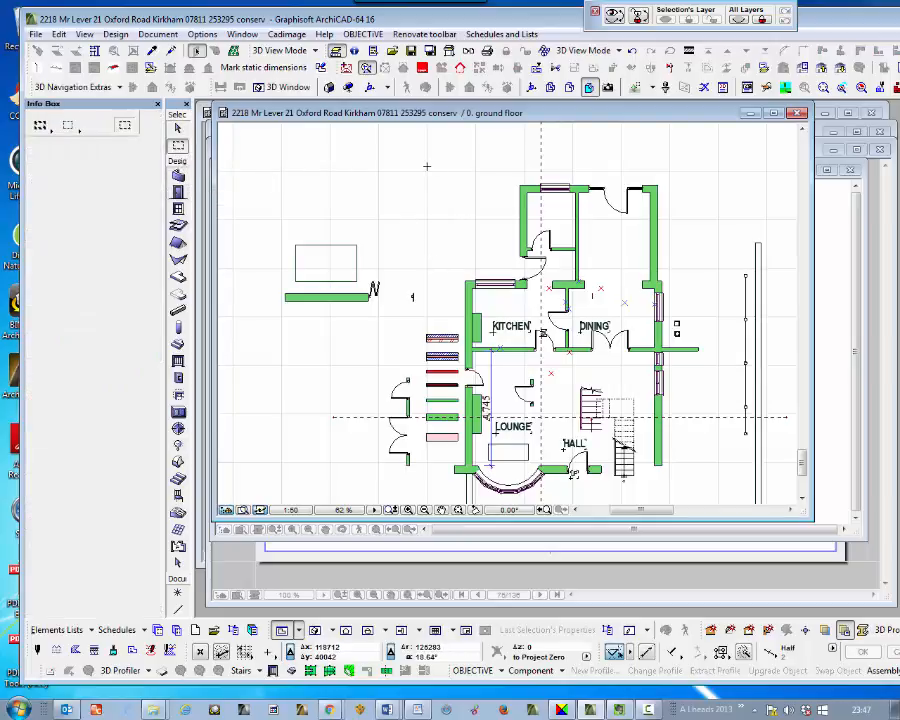
{"action": "left_click", "coordinate": [434, 320]}
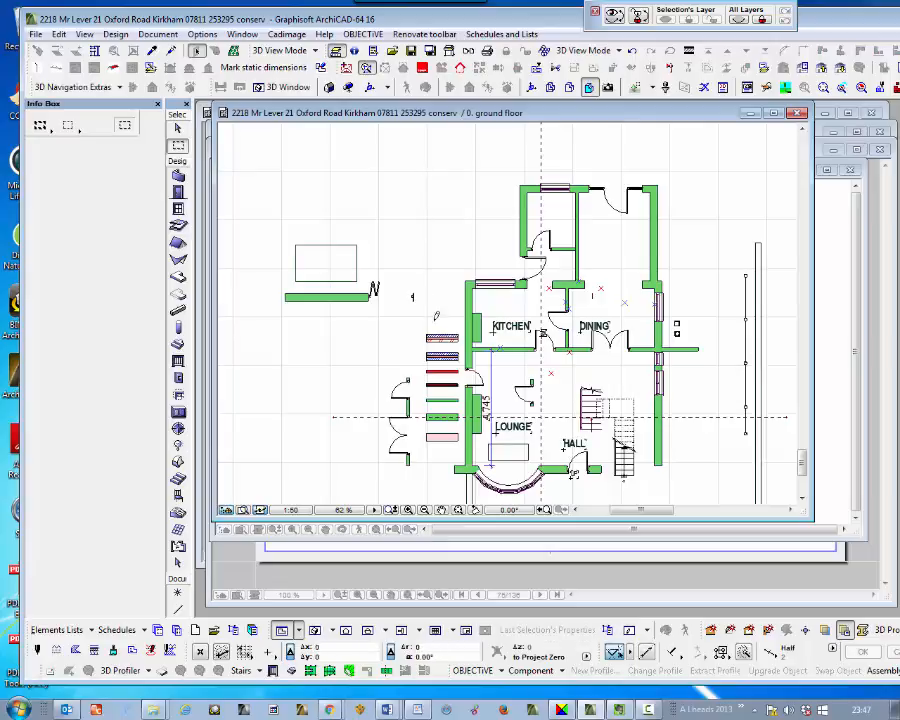
{"action": "left_click", "coordinate": [421, 168]}
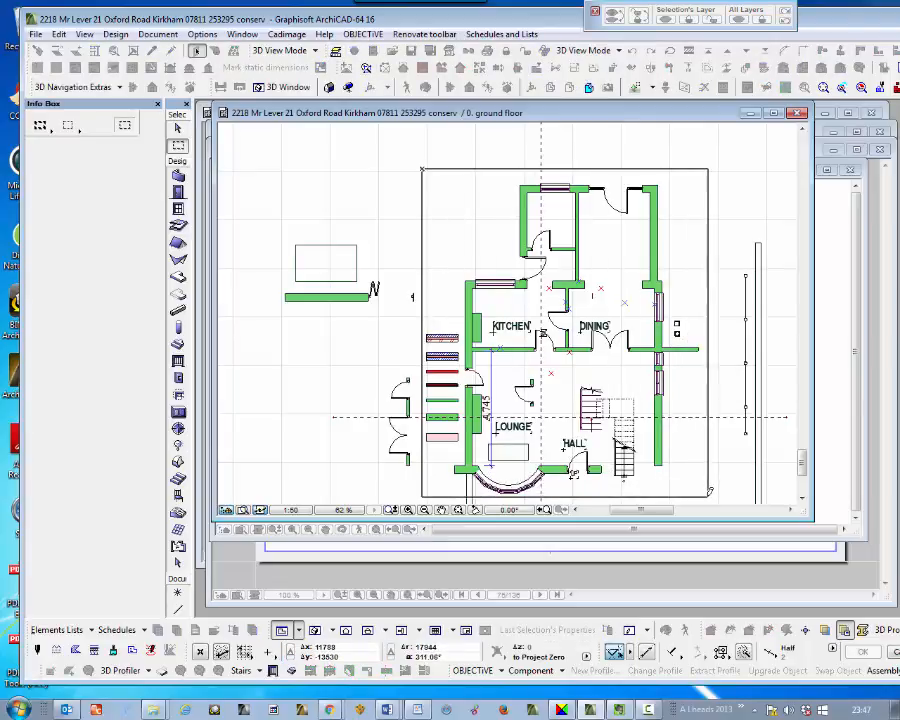
{"action": "left_click", "coordinate": [710, 495]}
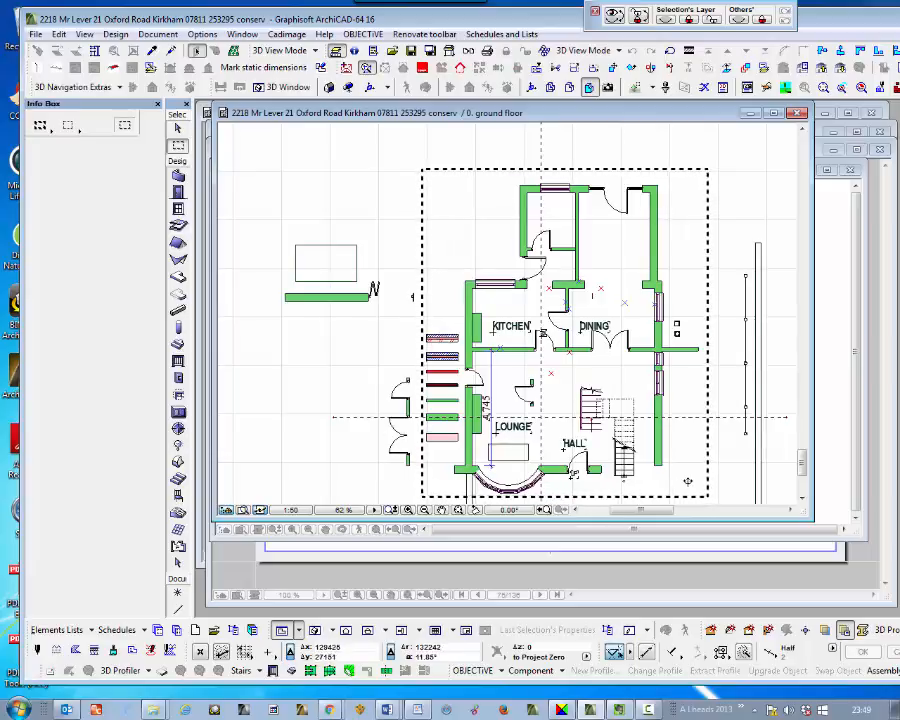
Select all walls inside the marquee except the site boundary wall by the front bay, and set their height to 2620 mm.
{"action": "left_click", "coordinate": [180, 180]}
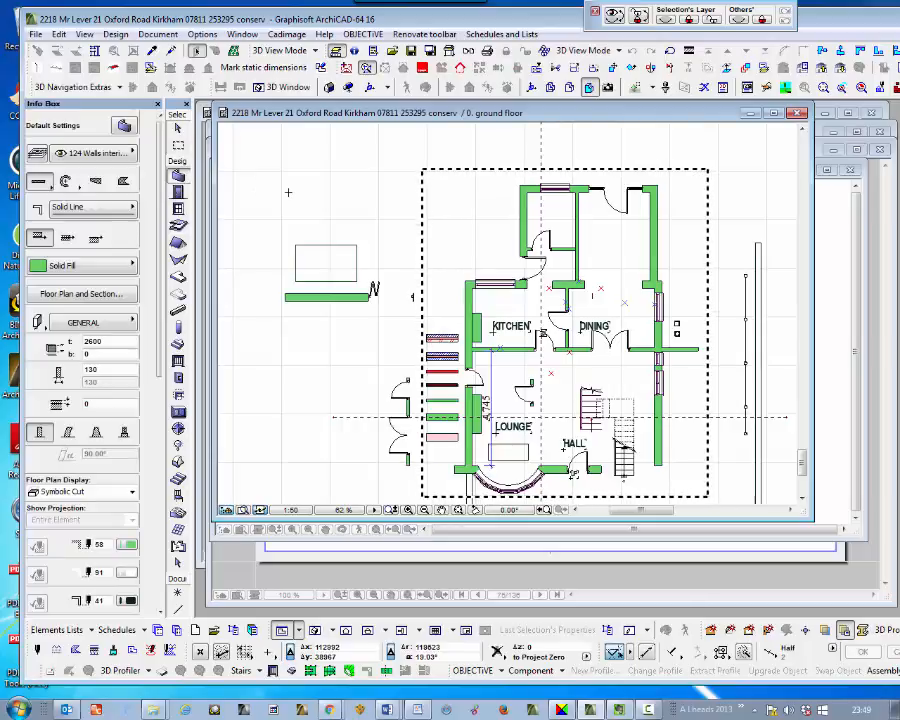
{"action": "key", "text": "ctrl+a"}
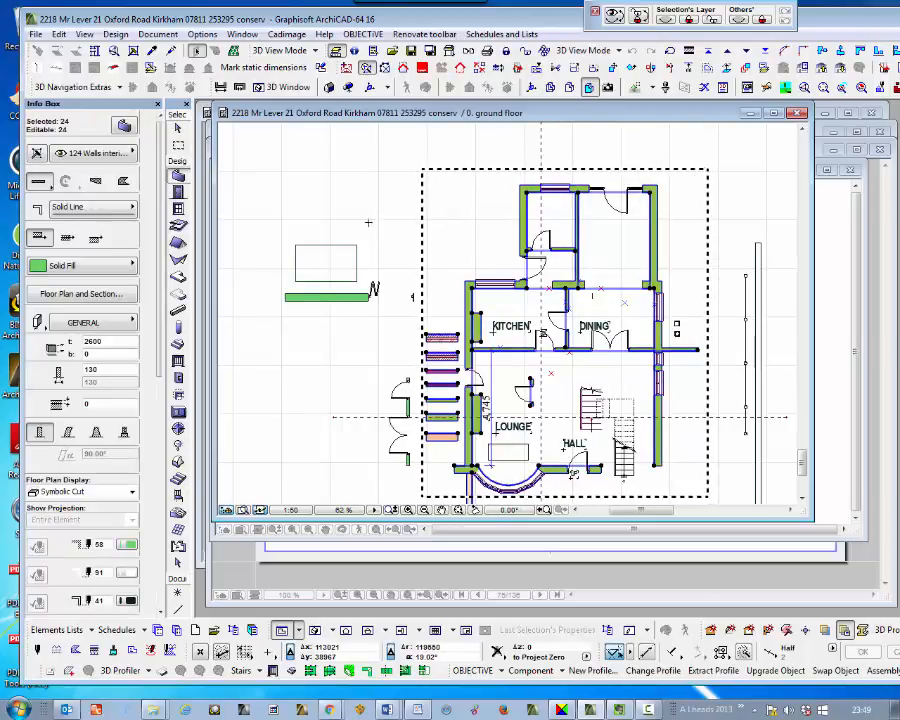
{"action": "scroll", "coordinate": [611, 269], "scroll_direction": "down", "scroll_amount": 1}
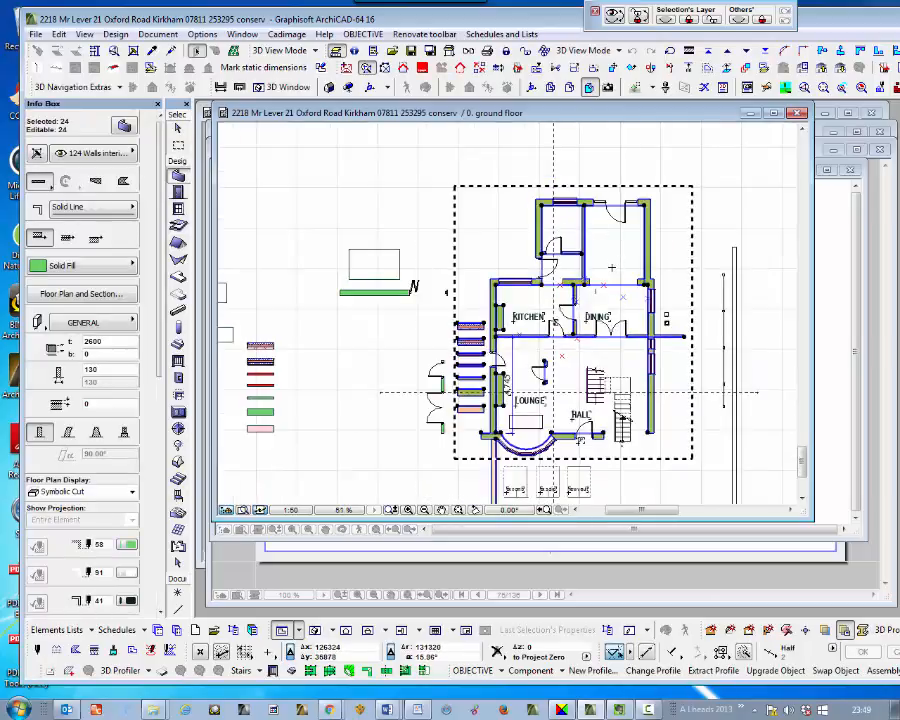
{"action": "scroll", "coordinate": [609, 265], "scroll_direction": "up", "scroll_amount": 1}
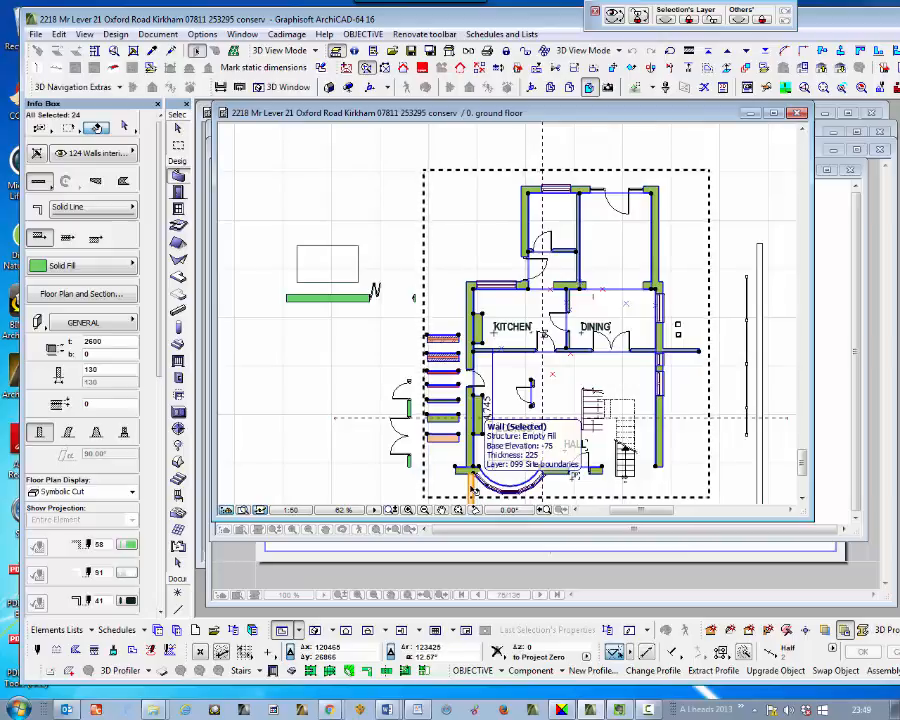
{"action": "left_click", "coordinate": [474, 490], "text": "shift"}
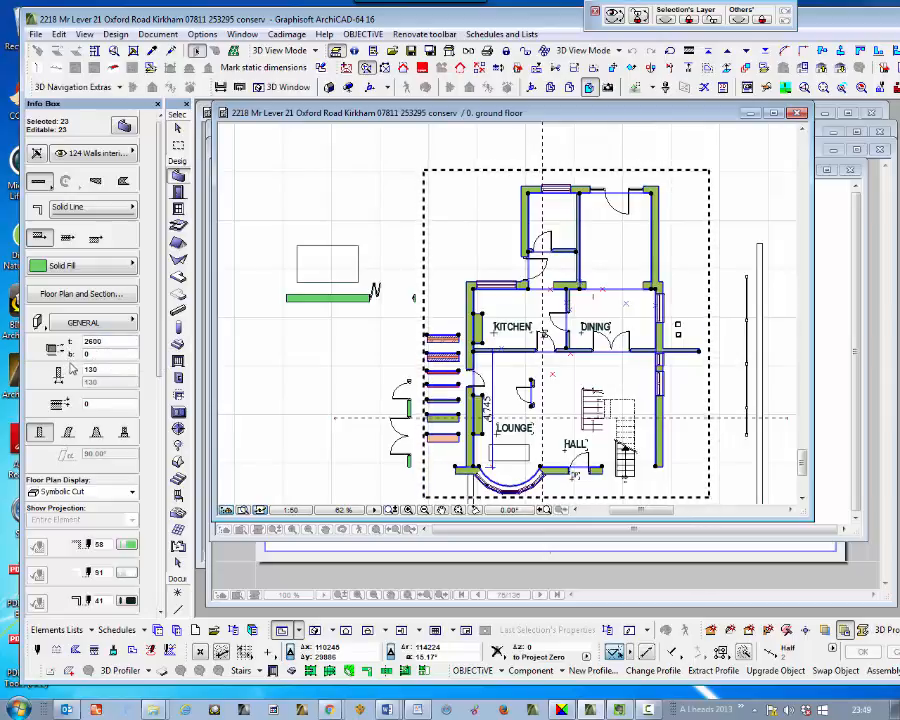
{"action": "double_click", "coordinate": [95, 341]}
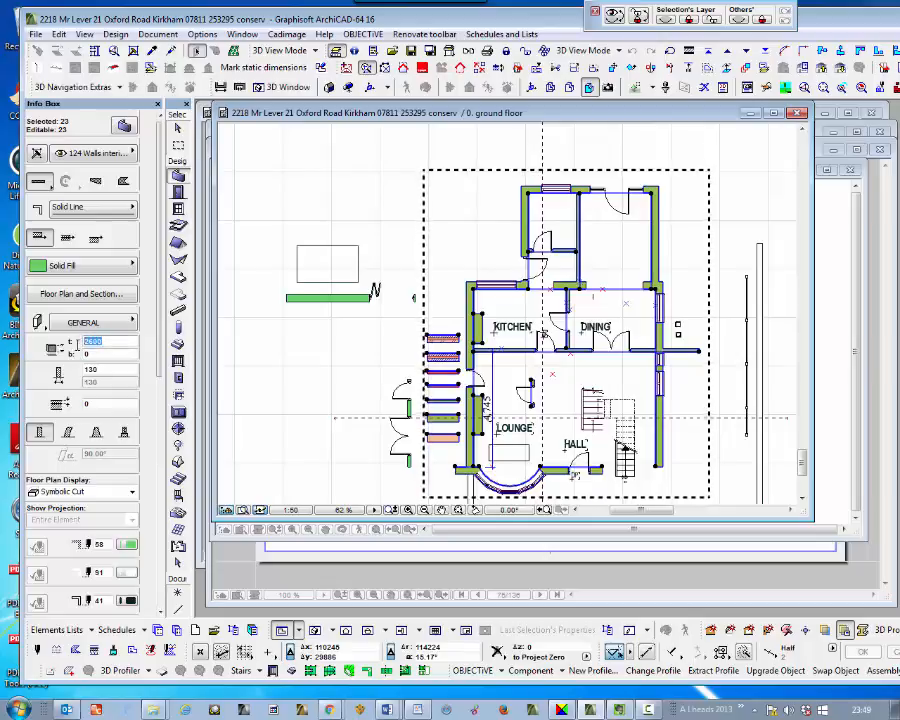
{"action": "type", "text": "2"}
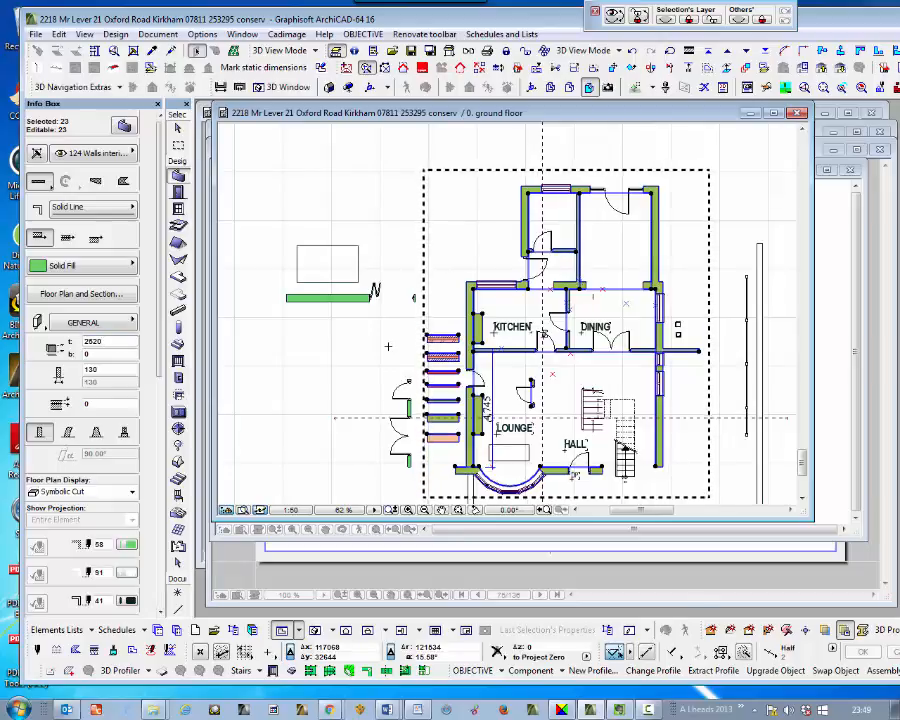
{"action": "left_click", "coordinate": [373, 353]}
Show the marquee area in 3D, examine the walls, doors and windows from the front, side and rear, and return to the floor plan.
{"action": "scroll", "coordinate": [373, 353], "scroll_direction": "down", "scroll_amount": 1}
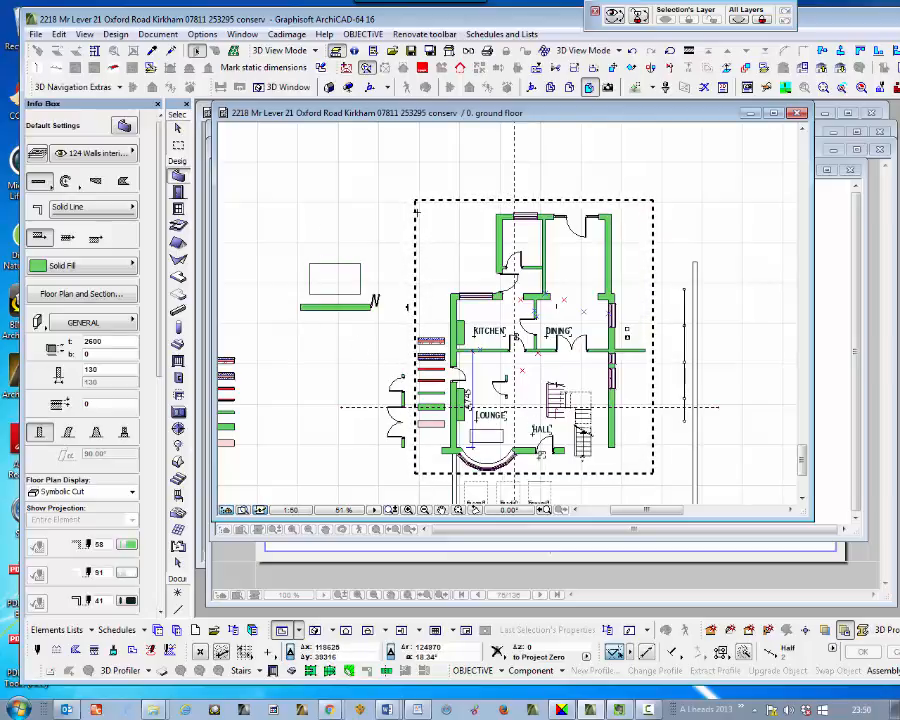
{"action": "key", "text": "F5"}
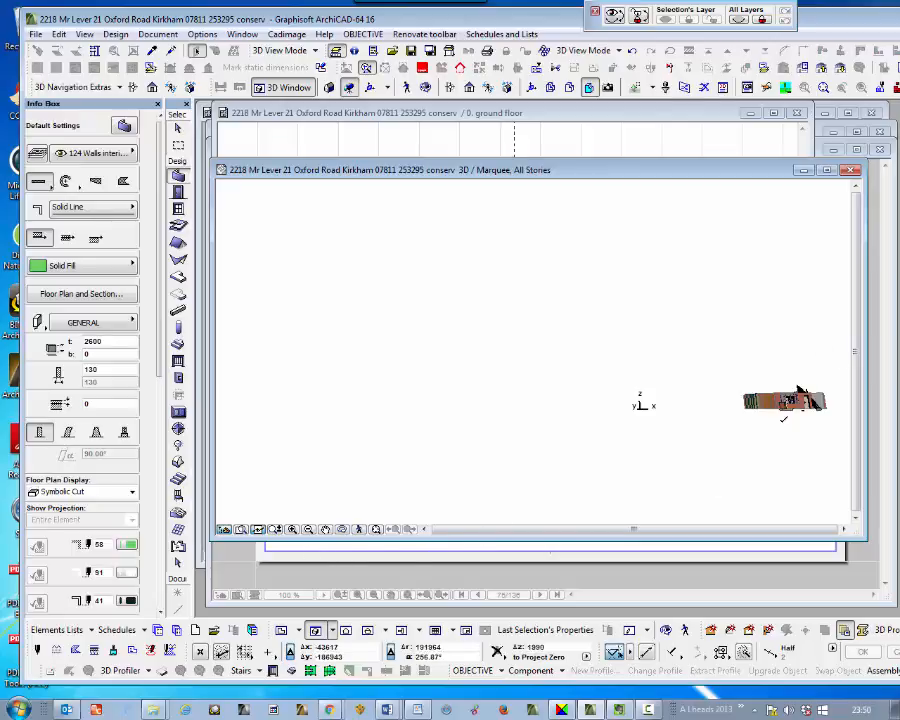
{"action": "left_click", "coordinate": [377, 530]}
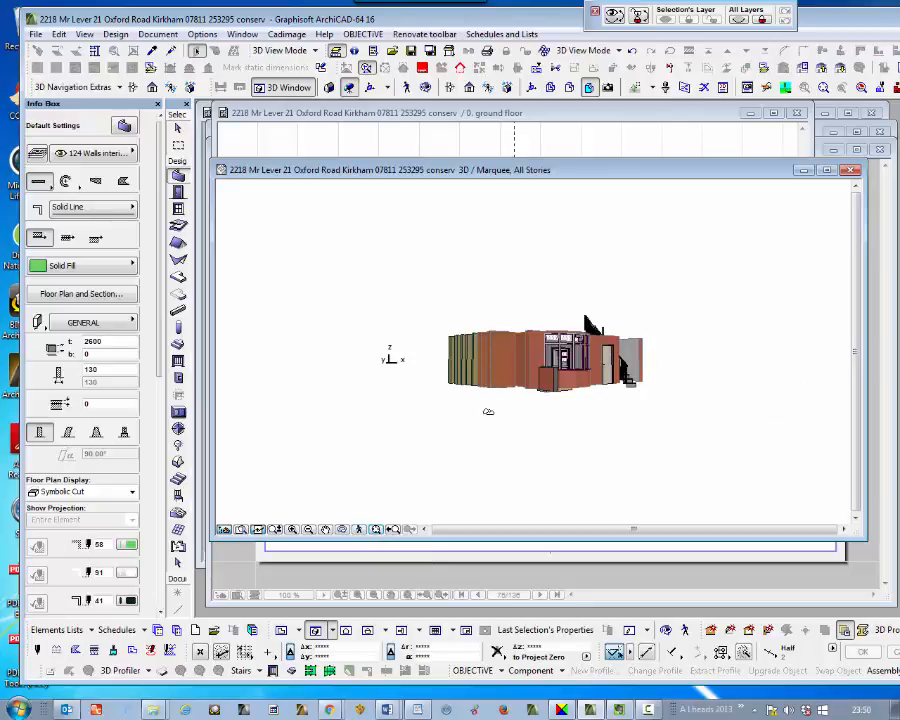
{"action": "left_click_drag", "start_coordinate": [505, 406], "coordinate": [502, 406]}
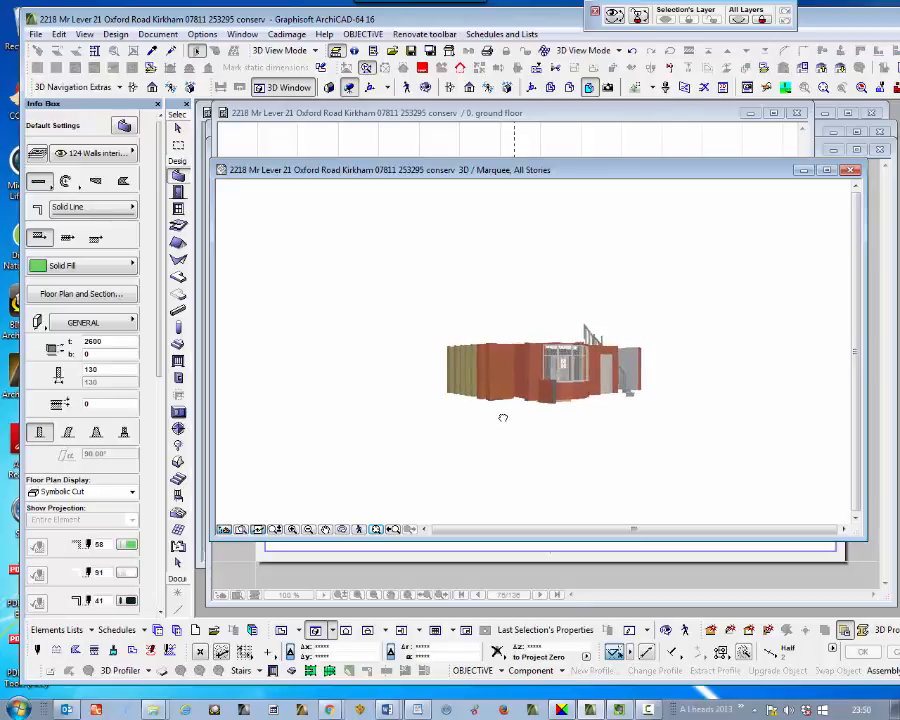
{"action": "middle_click_drag", "start_coordinate": [508, 413], "coordinate": [733, 412]}
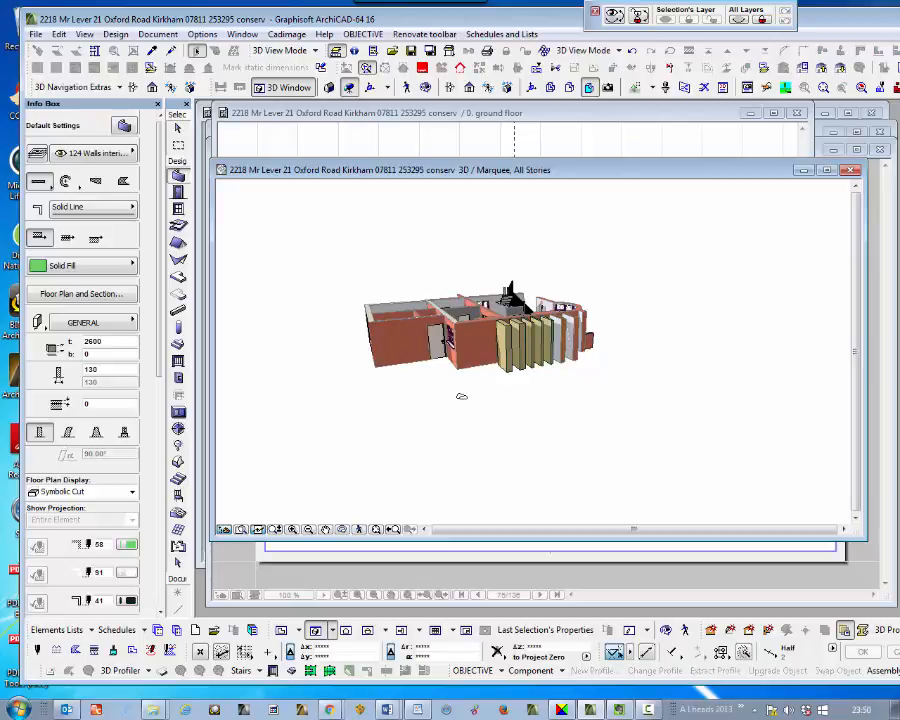
{"action": "middle_click_drag", "start_coordinate": [454, 401], "coordinate": [655, 381], "text": "shift"}
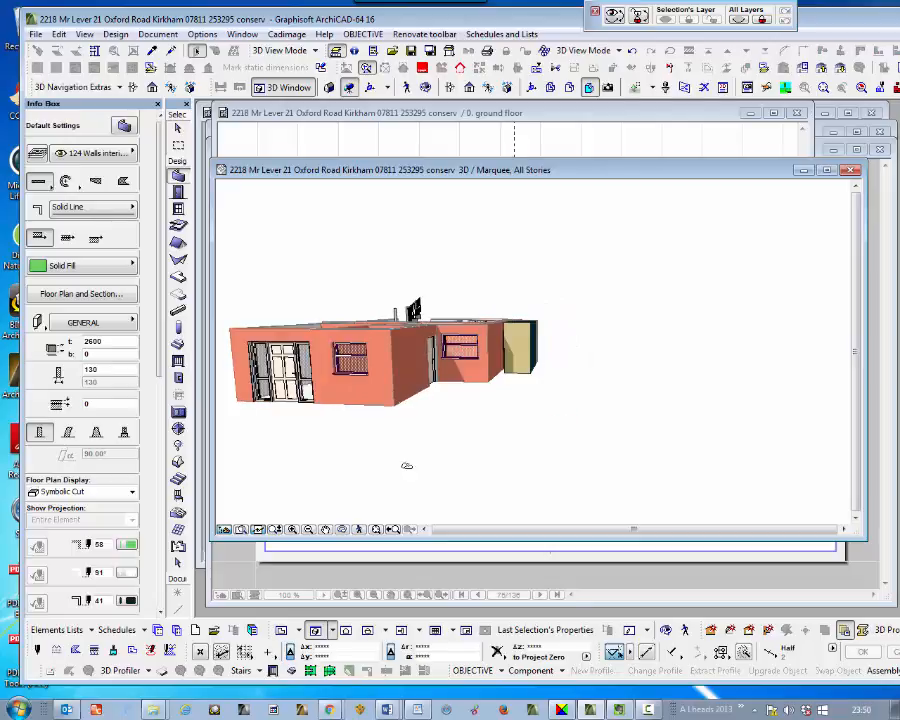
{"action": "middle_click_drag", "start_coordinate": [375, 474], "coordinate": [407, 497], "text": "shift"}
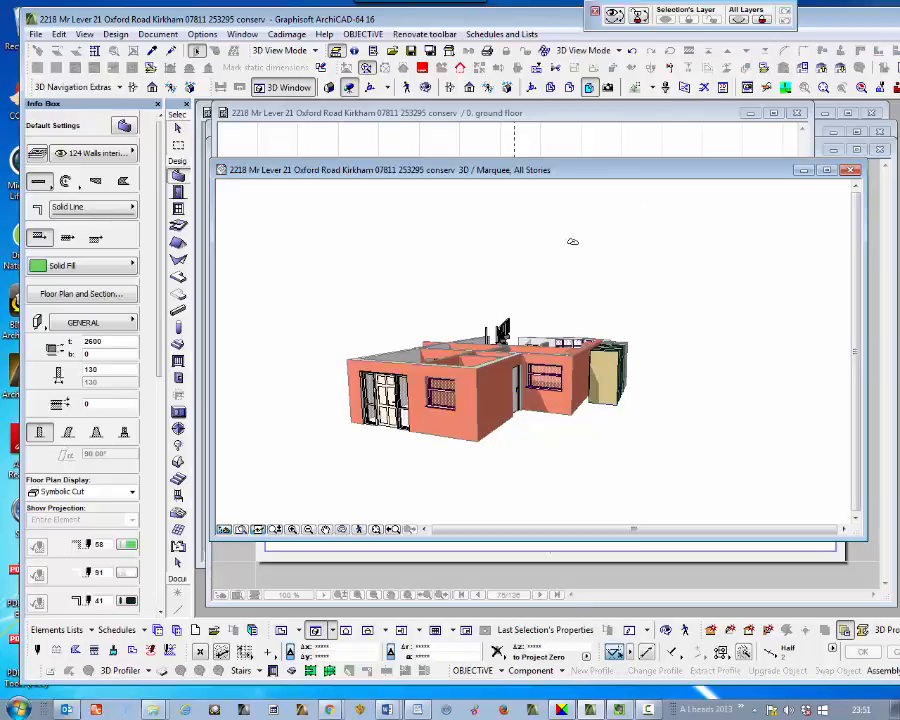
{"action": "left_click", "coordinate": [553, 143]}
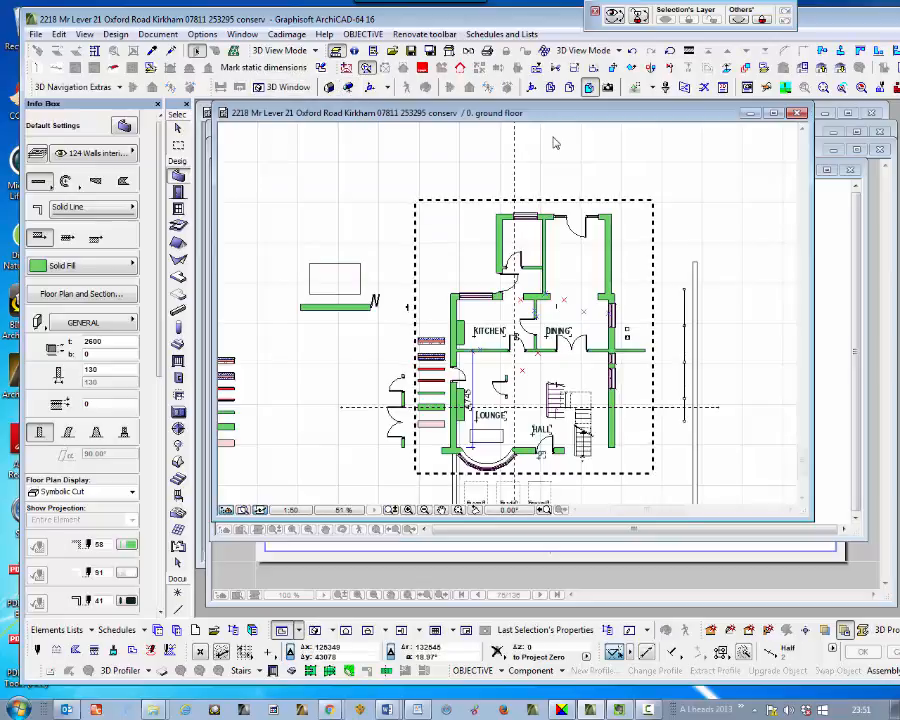